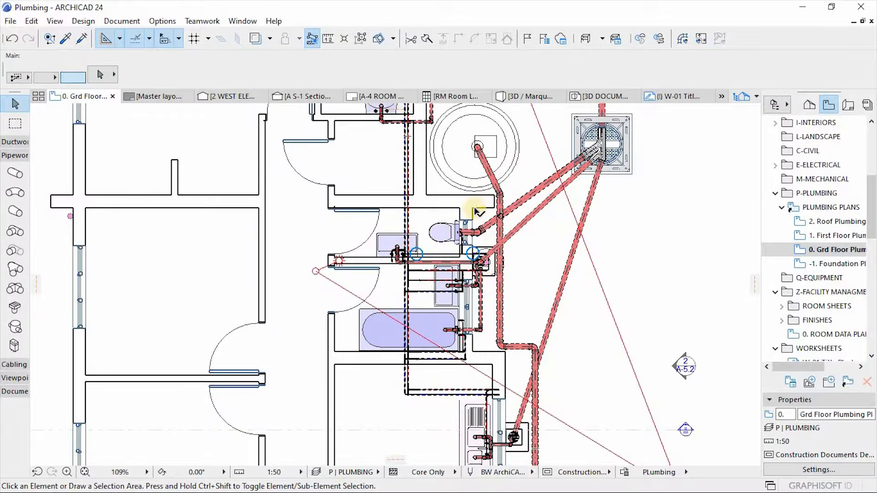
# - Examine the drainage and water pipe layout around the kitchen, bathrooms and manholes on the ground floor plumbing plan
pyautogui.scroll(-2, 466, 241)
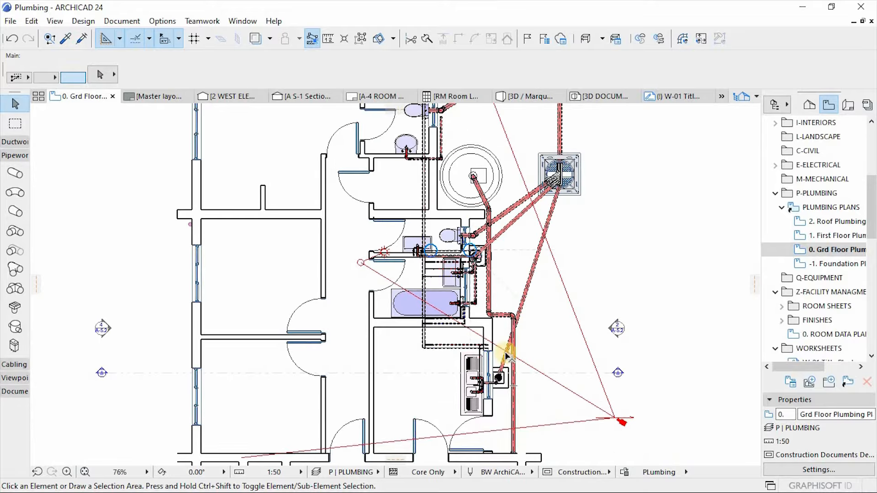
pyautogui.scroll(3, 501, 305)
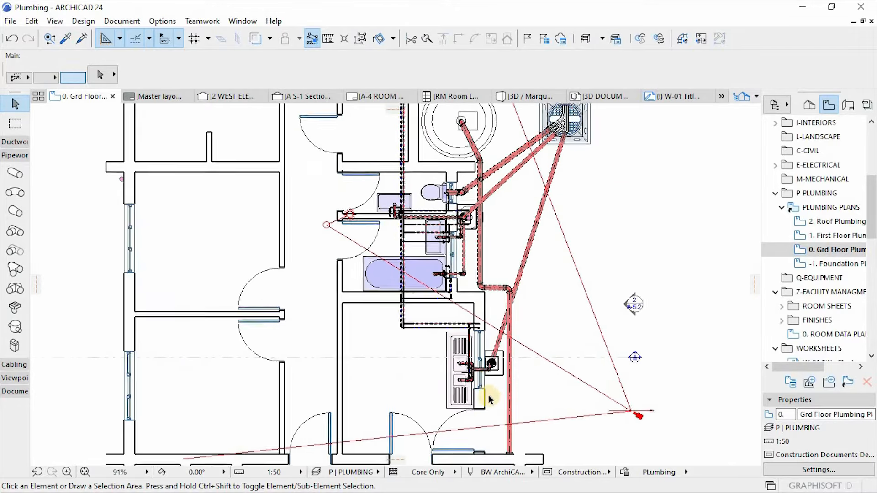
pyautogui.scroll(1, 487, 378)
pyautogui.scroll(-3, 487, 375)
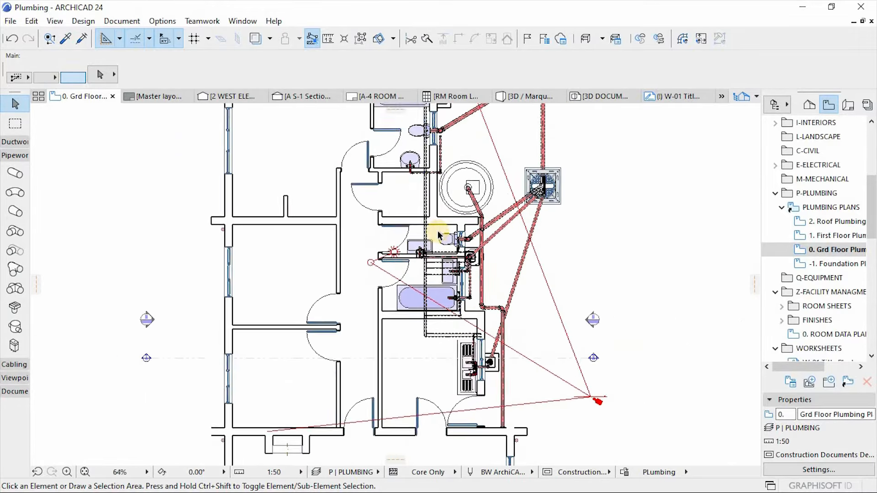
pyautogui.scroll(-4, 456, 275)
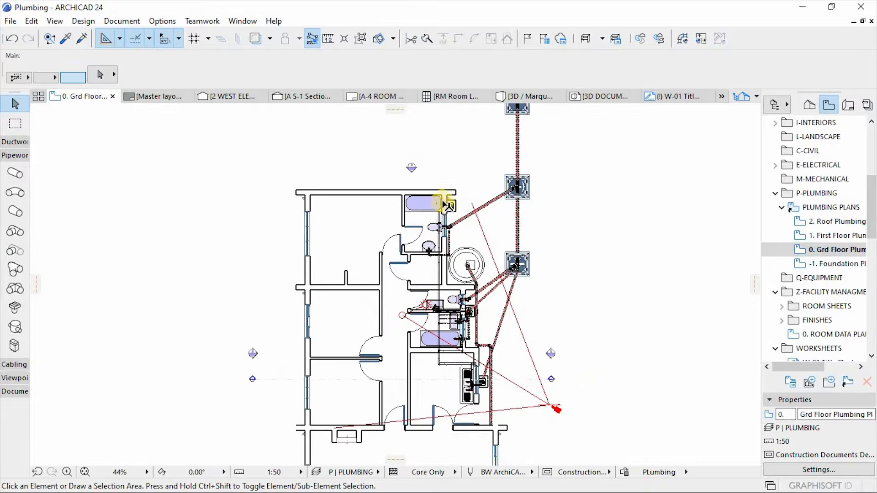
pyautogui.scroll(4, 431, 221)
pyautogui.scroll(3, 425, 215)
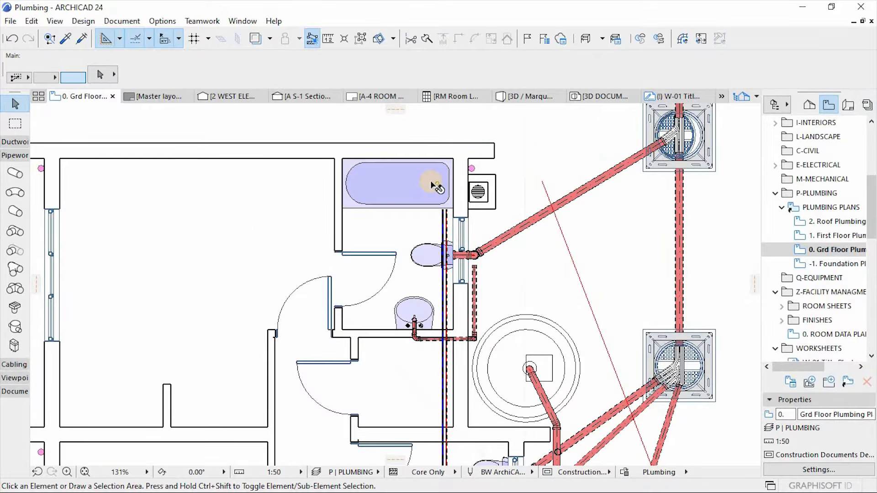
# - Open the 3D view and examine the supply and waste pipes at the kitchen sink, bath and water heater
pyautogui.click(521, 97)
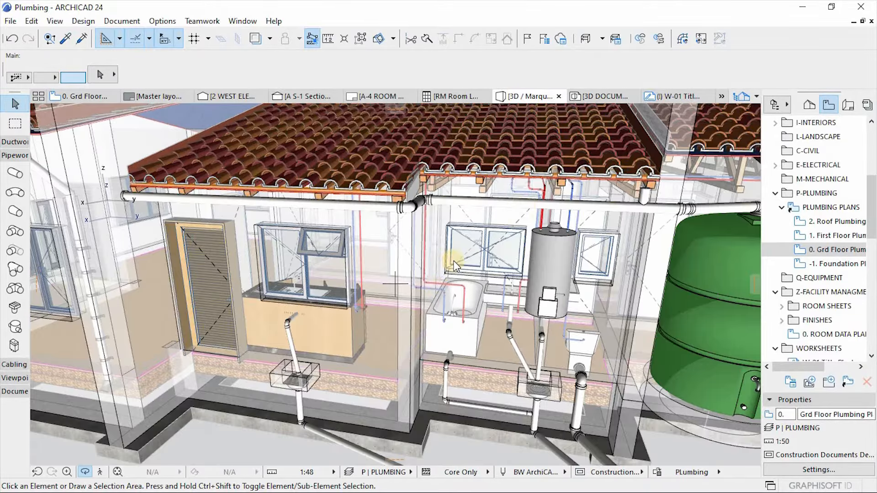
pyautogui.scroll(-5, 359, 289)
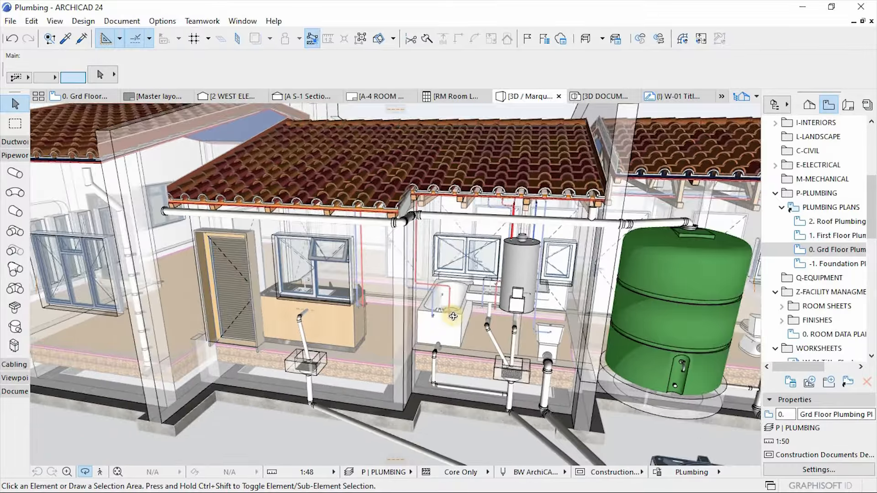
pyautogui.scroll(4, 406, 322)
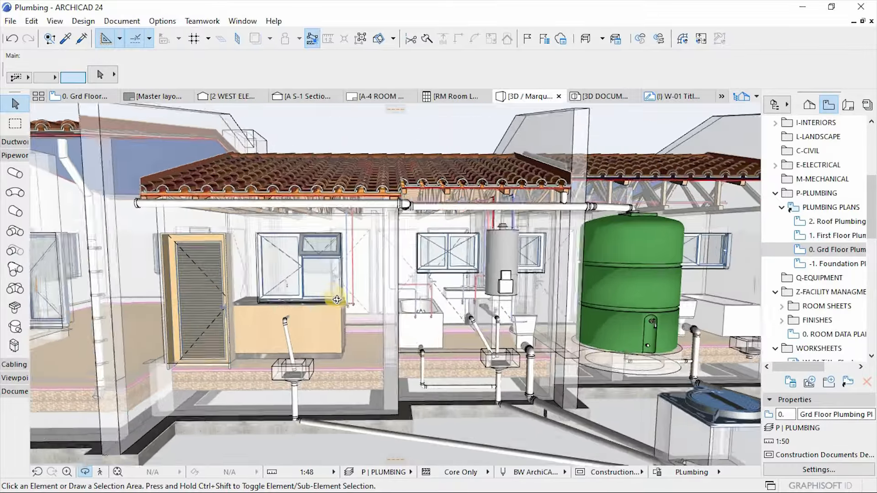
pyautogui.scroll(1, 521, 316)
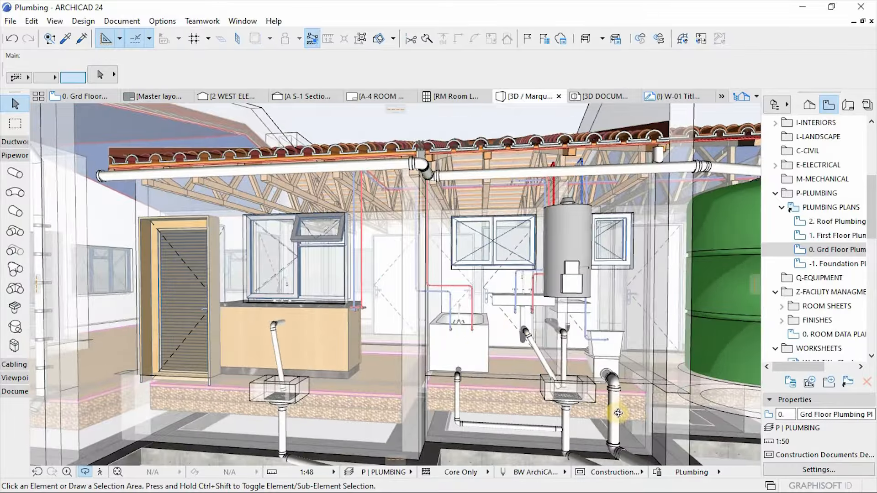
pyautogui.scroll(3, 599, 359)
pyautogui.scroll(4, 385, 209)
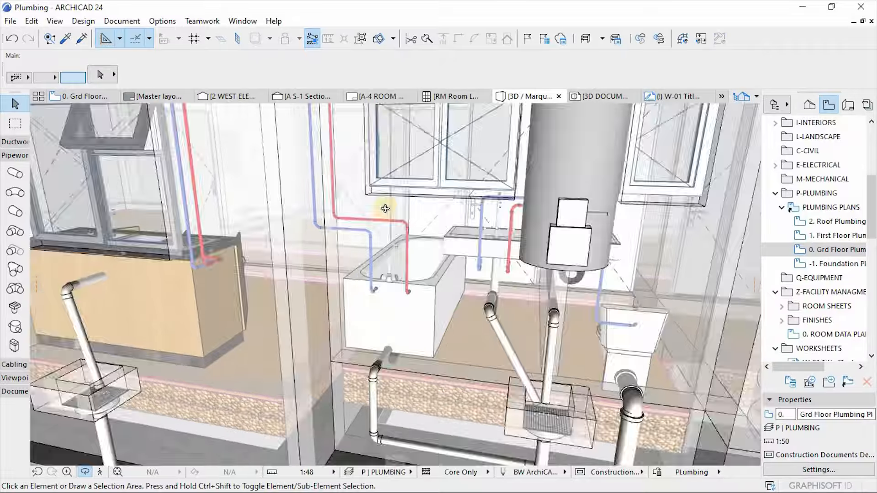
pyautogui.keyDown('shift'); pyautogui.moveTo(385, 208); pyautogui.dragTo(465, 228, button='middle'); pyautogui.keyUp('shift')
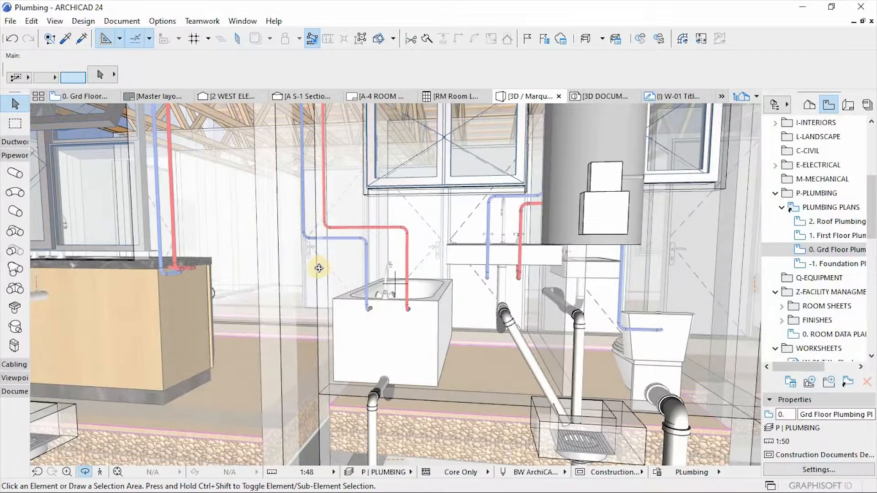
# - Inspect the end bathroom's fixtures and gully beyond the green tank, then the drain runs into the manholes in 3D
pyautogui.scroll(-10, 318, 268)
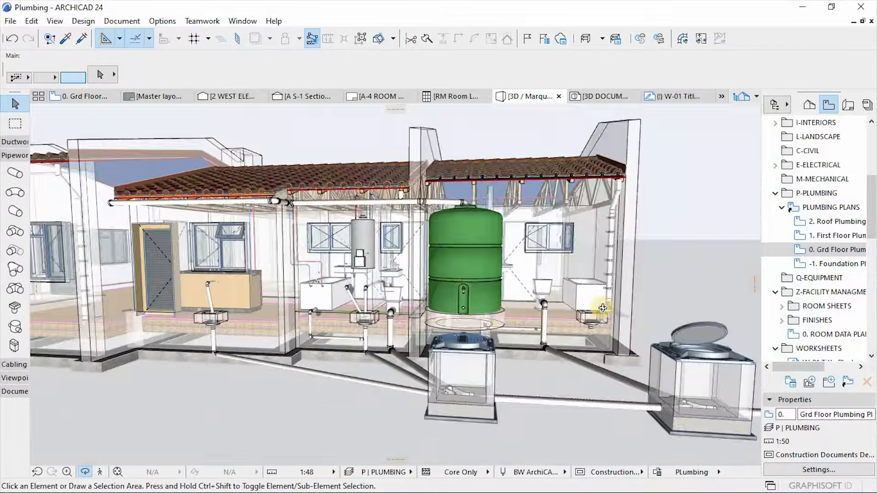
pyautogui.scroll(10, 604, 308)
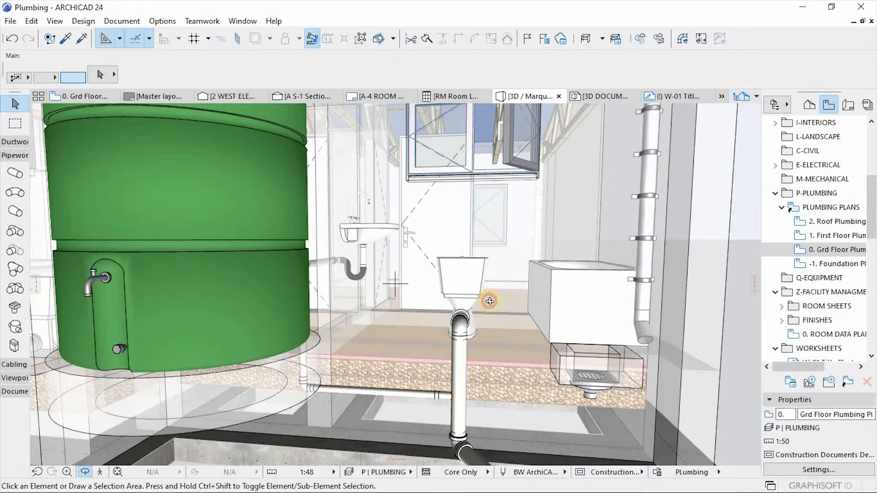
pyautogui.keyDown('shift'); pyautogui.moveTo(489, 301); pyautogui.dragTo(634, 287, button='middle'); pyautogui.keyUp('shift')
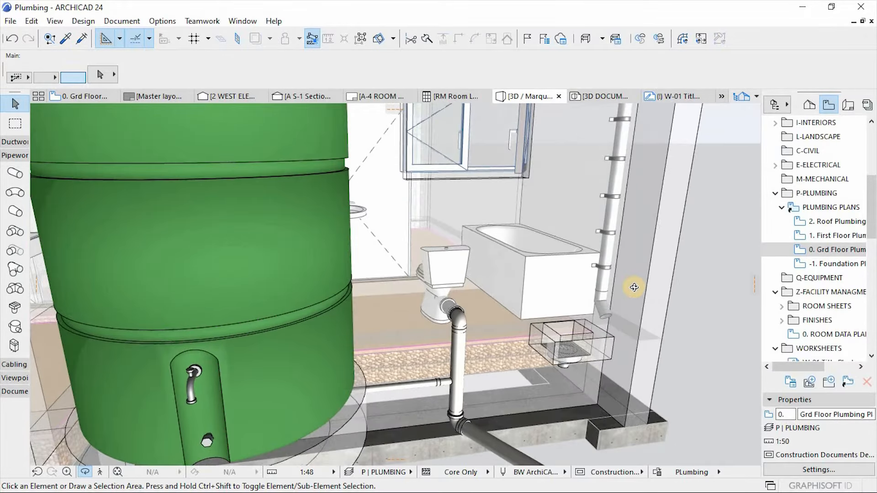
pyautogui.scroll(5, 635, 287)
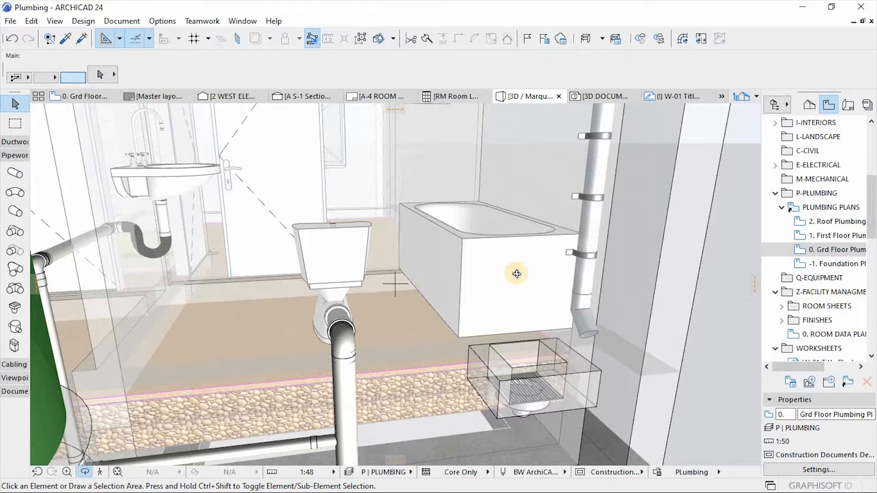
pyautogui.keyDown('shift'); pyautogui.moveTo(503, 273); pyautogui.dragTo(515, 255, button='middle'); pyautogui.keyUp('shift')
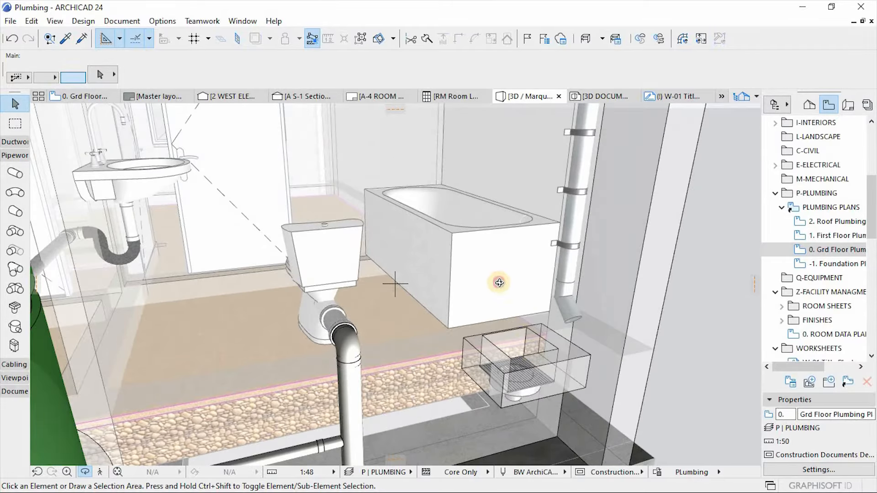
pyautogui.keyDown('shift'); pyautogui.moveTo(500, 282); pyautogui.dragTo(584, 343, button='middle'); pyautogui.keyUp('shift')
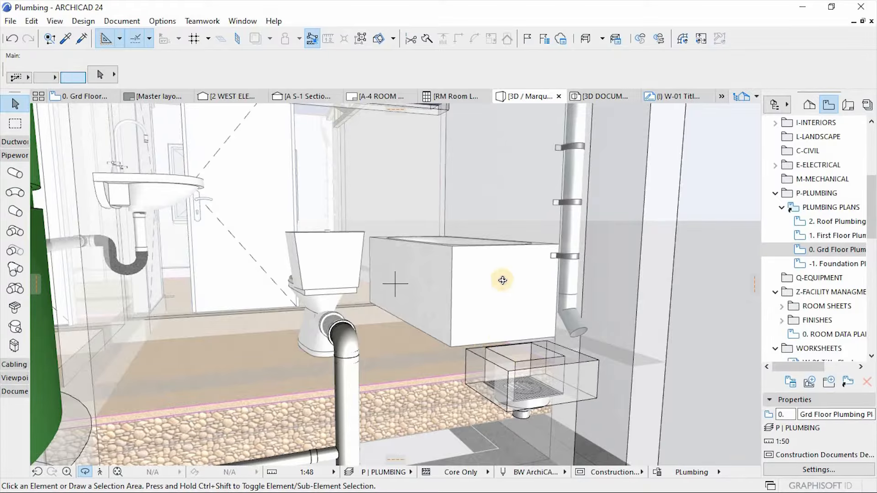
pyautogui.scroll(-7, 520, 290)
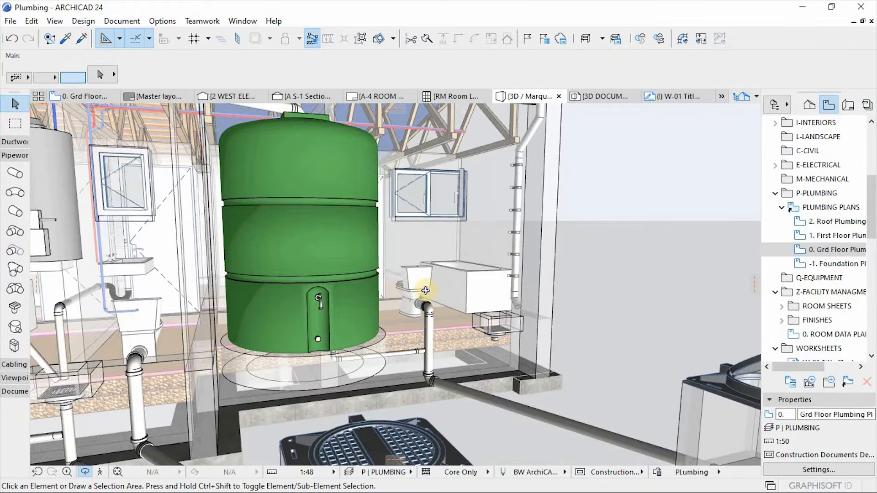
pyautogui.scroll(-5, 426, 291)
pyautogui.scroll(4, 442, 398)
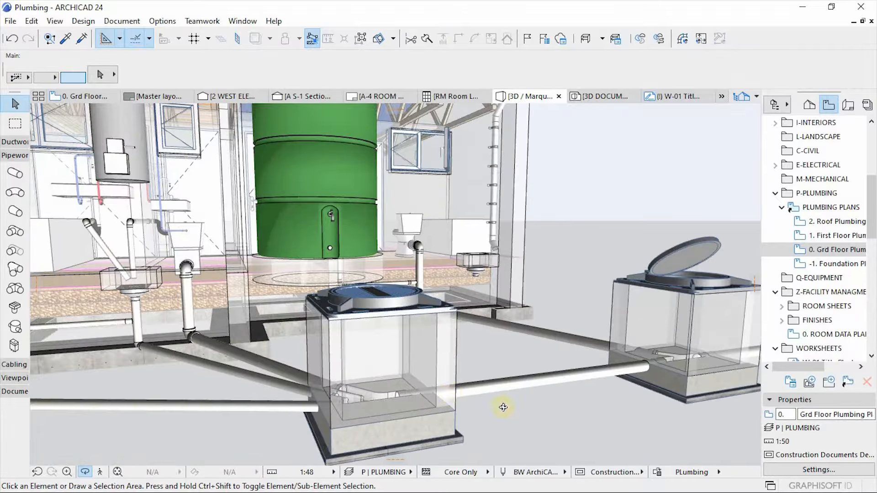
pyautogui.keyDown('shift'); pyautogui.moveTo(440, 391); pyautogui.dragTo(507, 442, button='middle'); pyautogui.keyUp('shift')
pyautogui.scroll(-10, 618, 343)
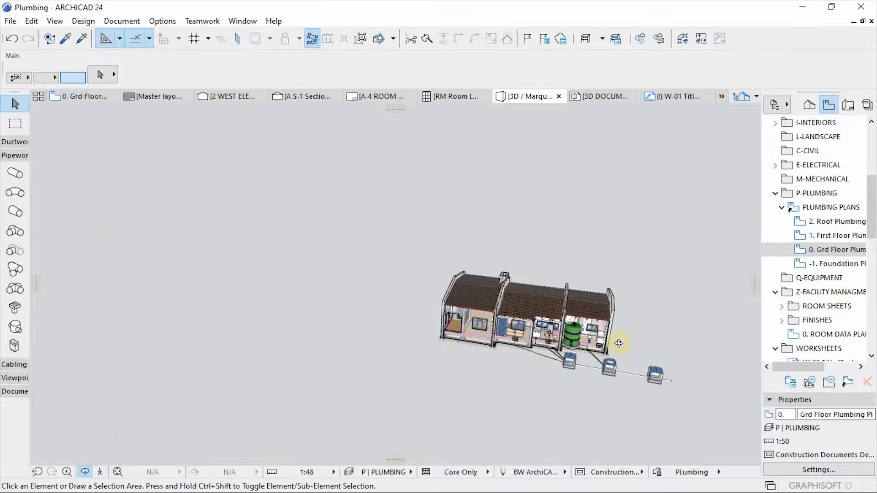
# - Examine the front of the house in 3D, including the rainwater downpipe and the kitchen gully connection
pyautogui.scroll(5, 476, 334)
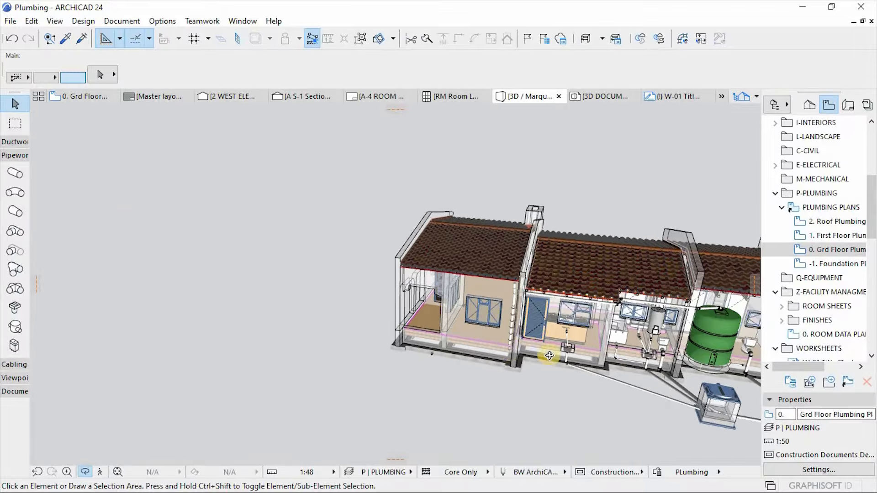
pyautogui.keyDown('shift'); pyautogui.moveTo(535, 352); pyautogui.dragTo(555, 314, button='middle'); pyautogui.keyUp('shift')
pyautogui.scroll(2, 554, 313)
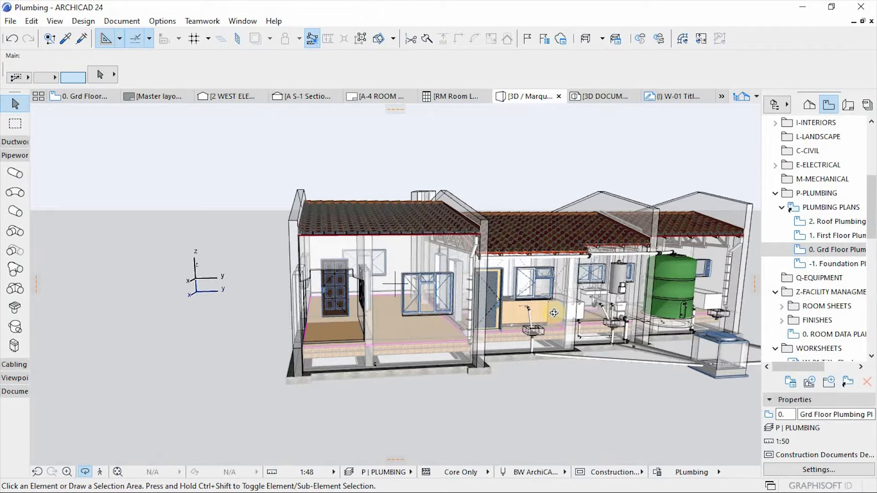
pyautogui.scroll(3, 413, 338)
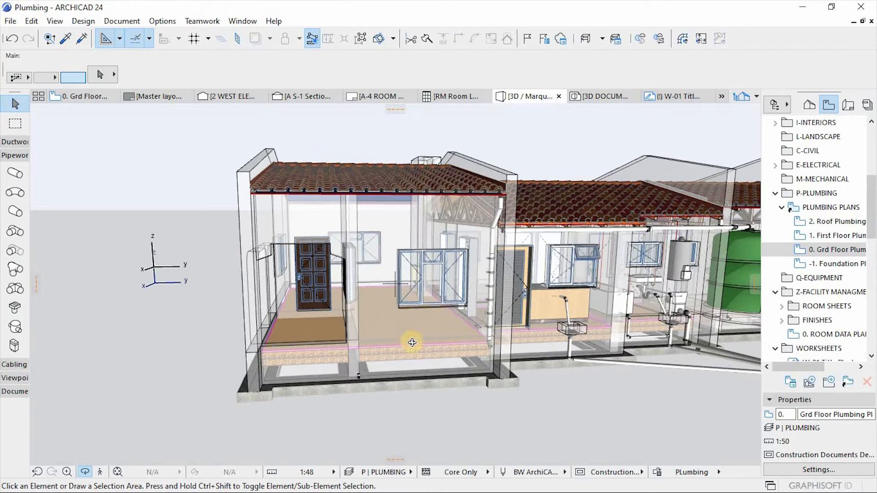
pyautogui.keyDown('shift'); pyautogui.moveTo(412, 343); pyautogui.dragTo(495, 309, button='middle'); pyautogui.keyUp('shift')
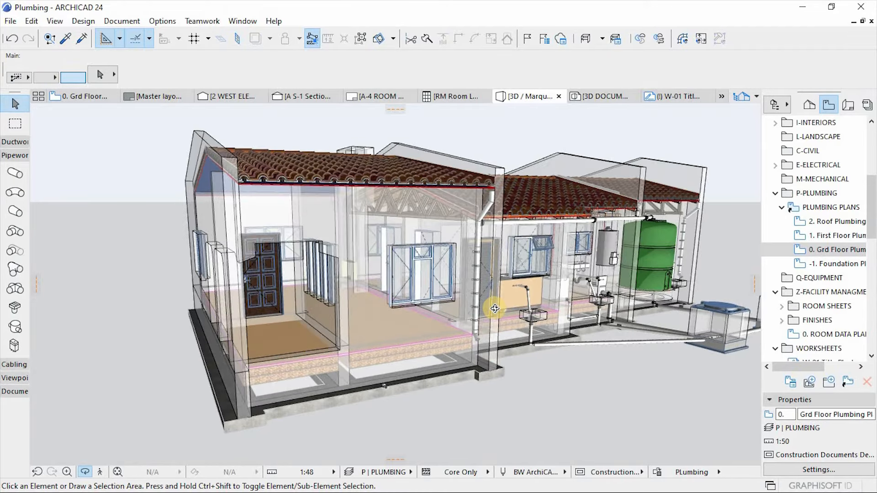
pyautogui.scroll(3, 495, 309)
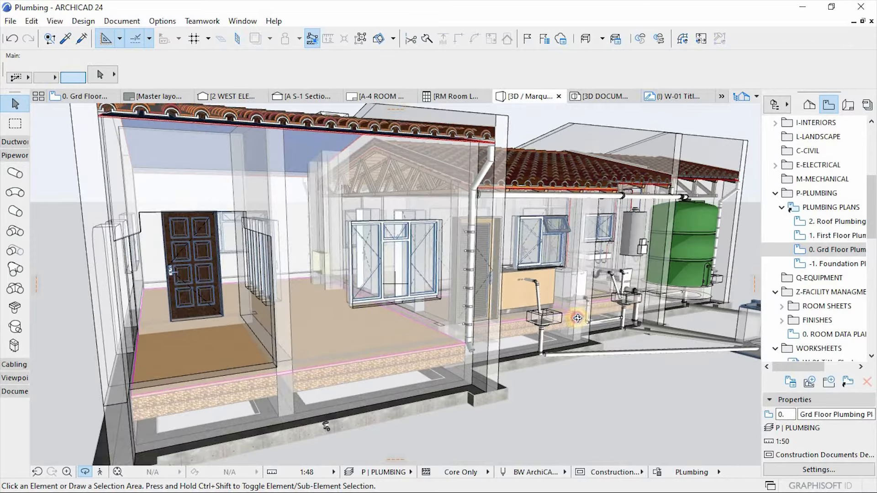
pyautogui.keyDown('shift'); pyautogui.moveTo(578, 319); pyautogui.dragTo(263, 397, button='middle'); pyautogui.keyUp('shift')
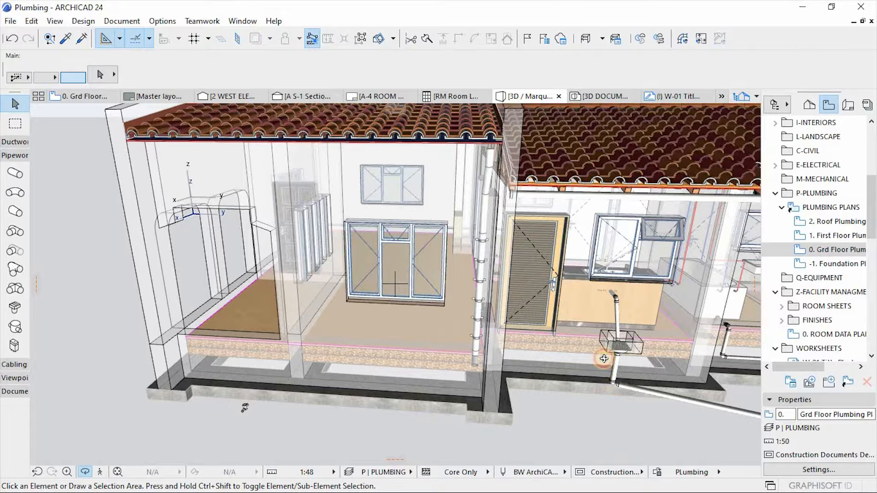
pyautogui.keyDown('shift'); pyautogui.moveTo(608, 366); pyautogui.dragTo(607, 269, button='middle'); pyautogui.keyUp('shift')
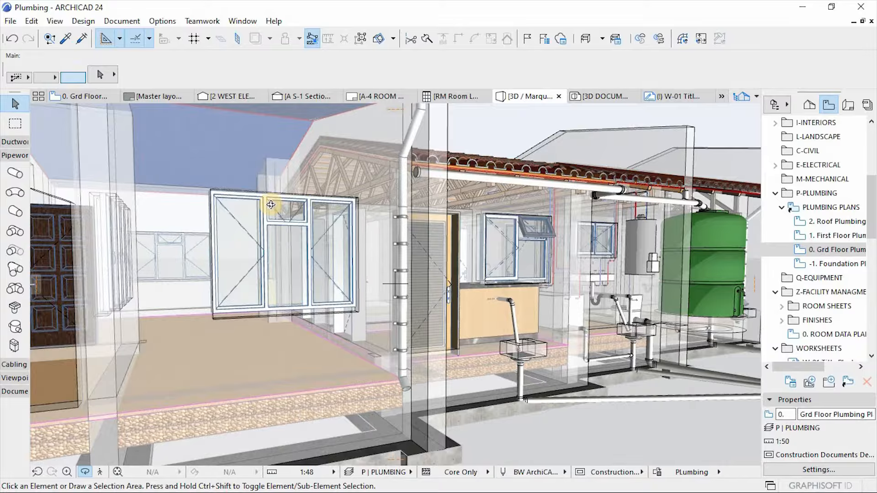
# - Return to the ground floor plumbing plan and apply the MEP Engineering Basic Profile 24 work environment
pyautogui.click(84, 96)
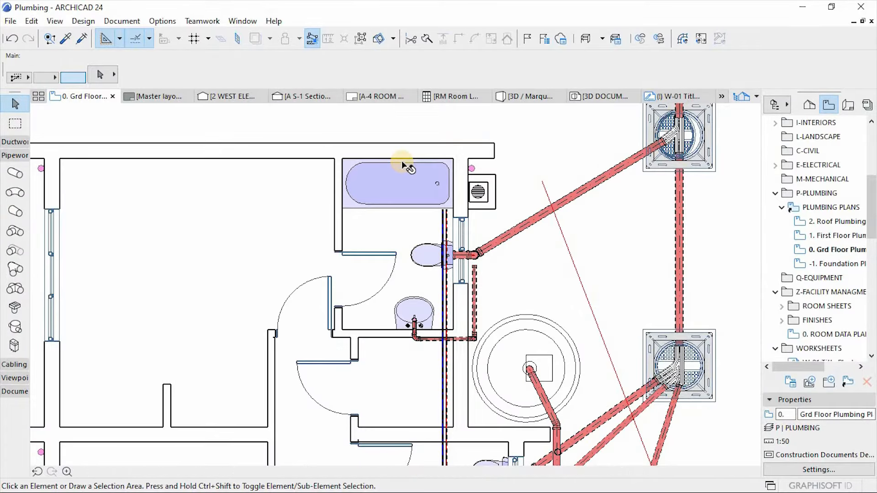
pyautogui.scroll(-2, 427, 185)
pyautogui.scroll(-5, 473, 223)
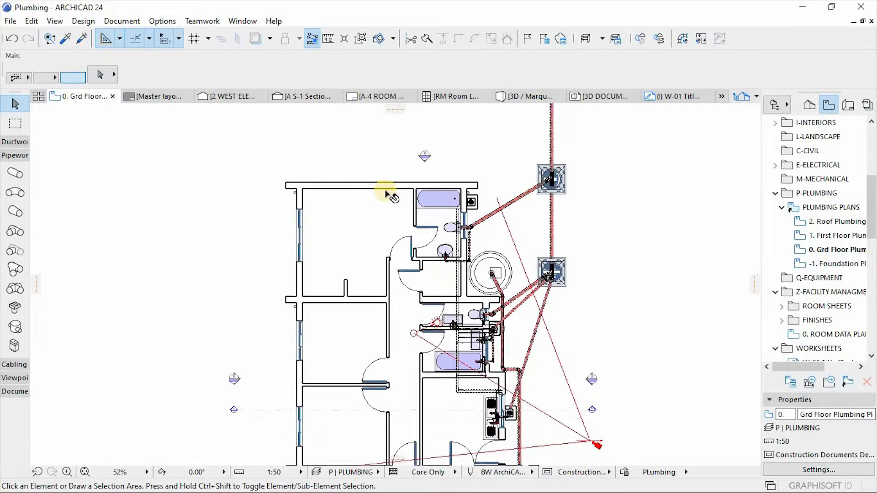
pyautogui.scroll(3, 406, 362)
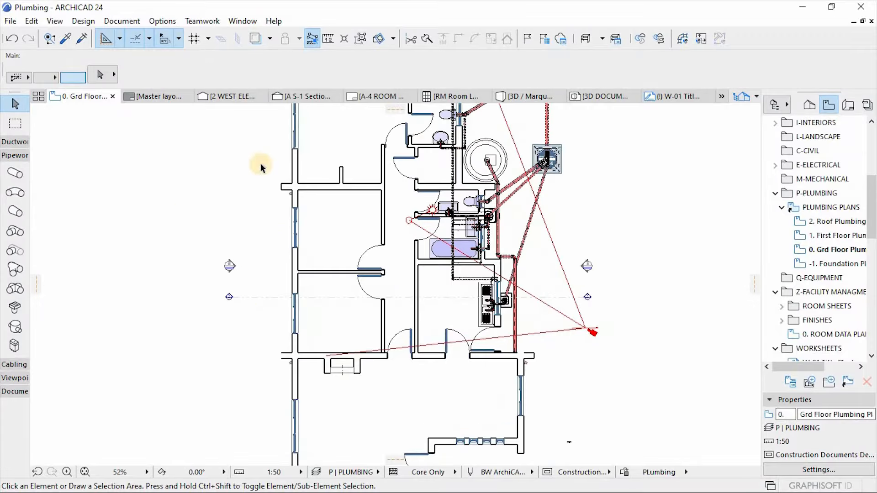
pyautogui.click(162, 19)
pyautogui.moveTo(204, 191)
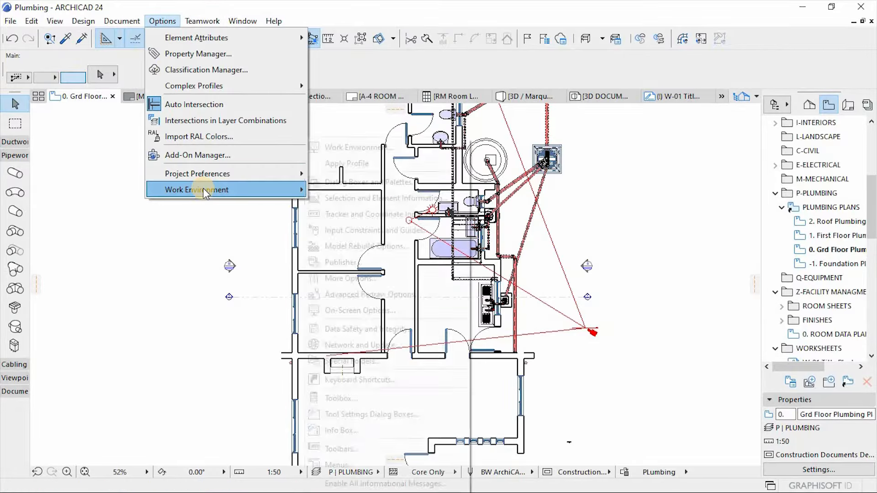
pyautogui.moveTo(347, 163)
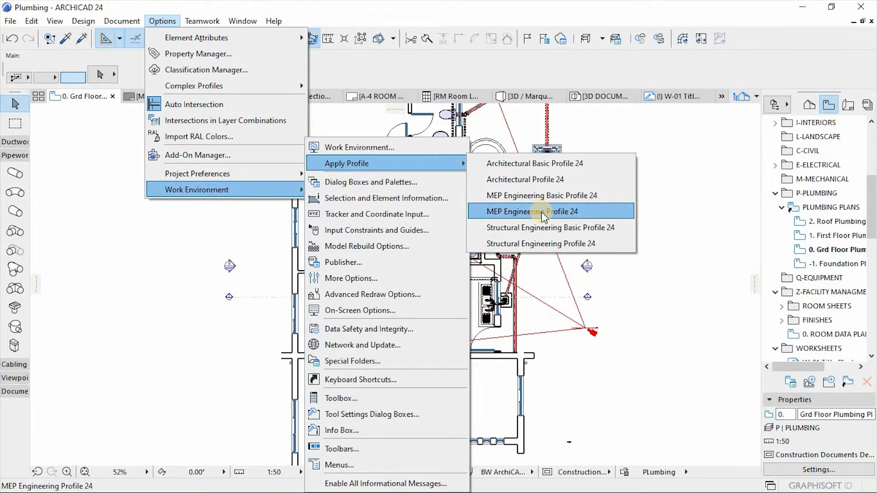
pyautogui.click(539, 195)
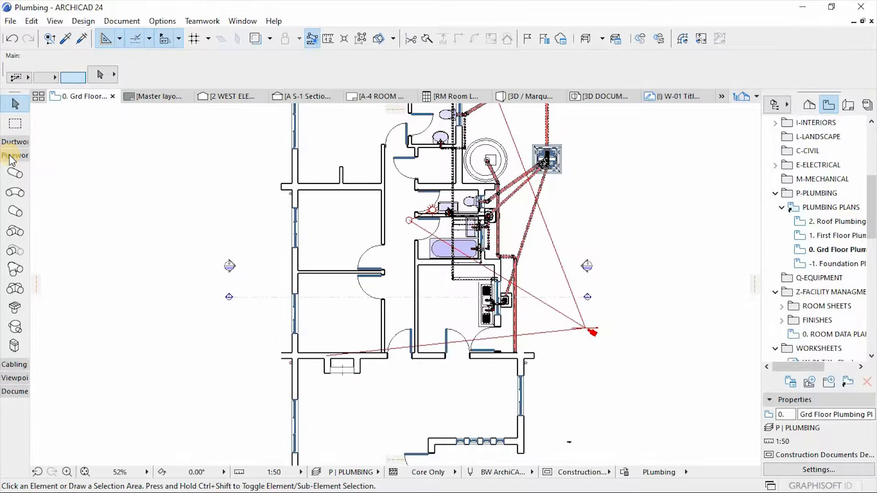
pyautogui.scroll(-2, 383, 288)
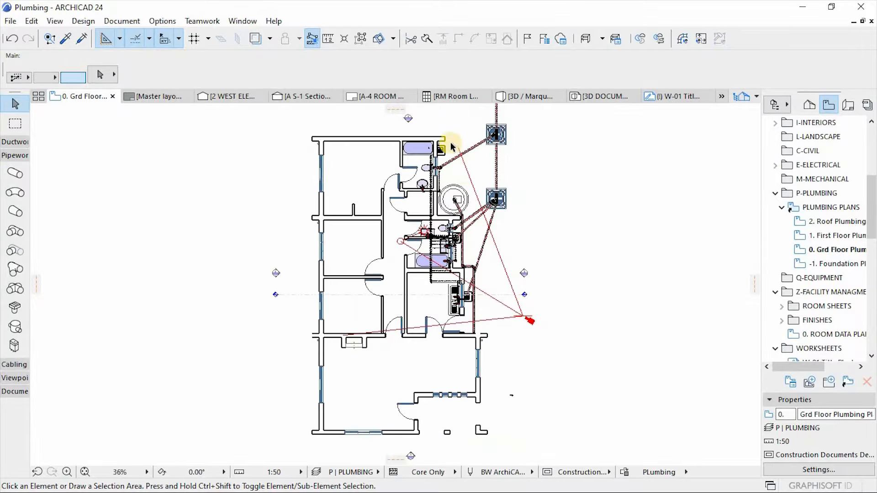
pyautogui.scroll(1, 450, 143)
pyautogui.scroll(2, 510, 295)
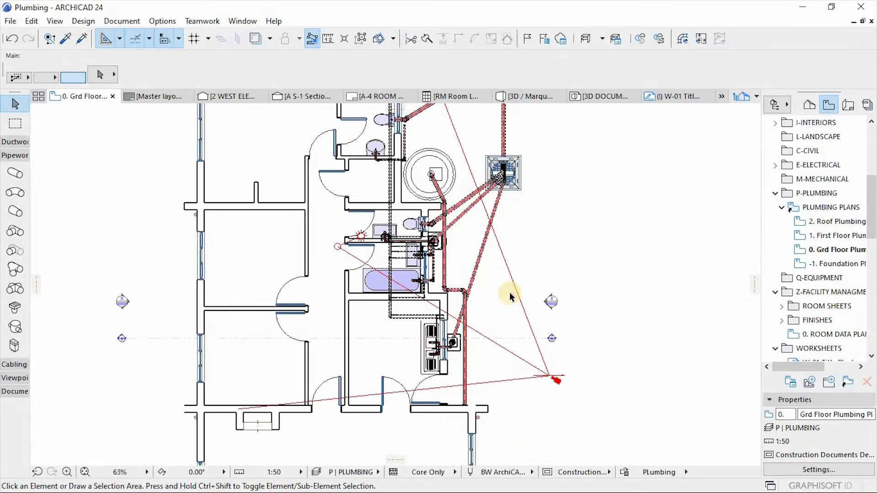
# - Show the MEP Routing palette and place it beside the ground floor plumbing plan
pyautogui.scroll(1, 476, 270)
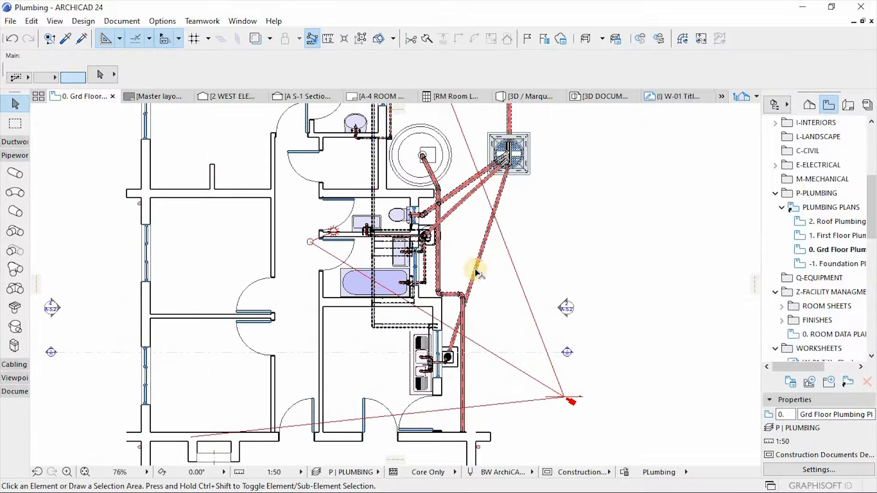
pyautogui.scroll(-1, 401, 313)
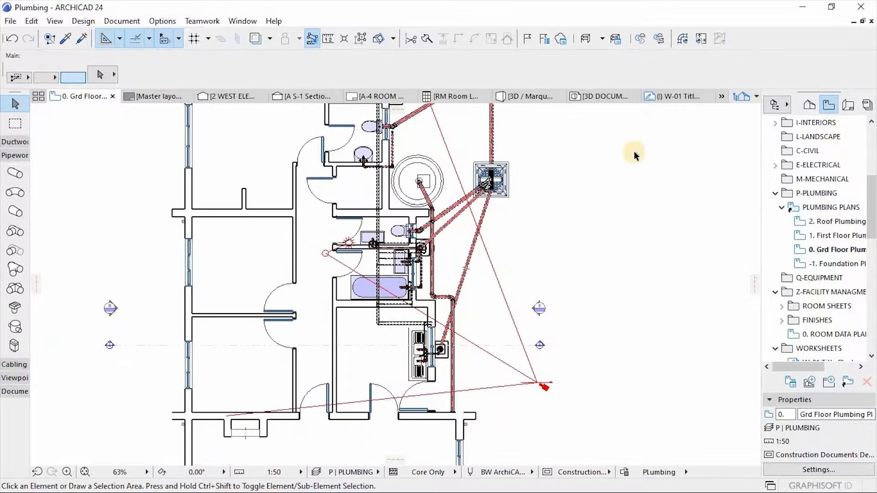
pyautogui.click(236, 20)
pyautogui.moveTo(269, 206)
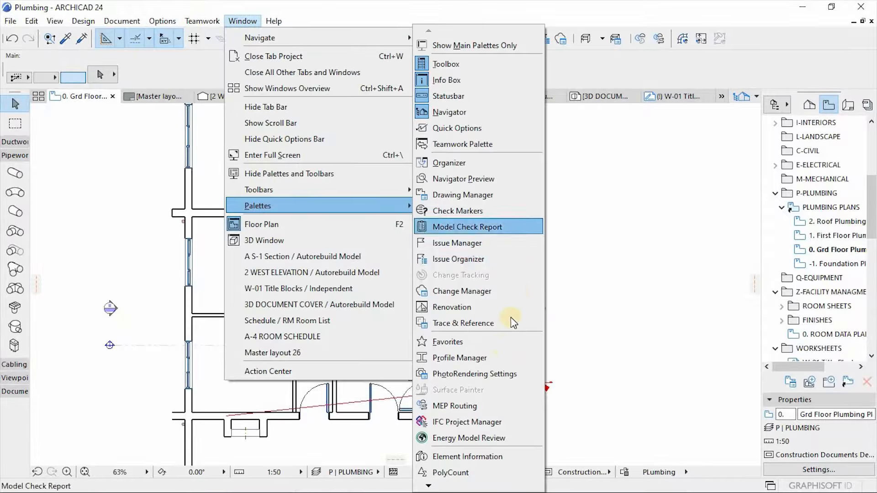
pyautogui.click(460, 405)
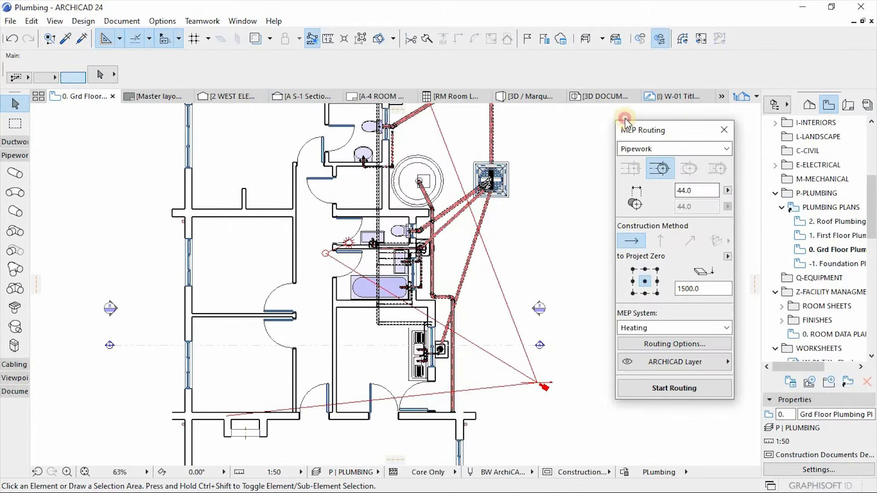
pyautogui.moveTo(703, 122)
pyautogui.mouseDown()
pyautogui.moveTo(665, 120)
pyautogui.moveTo(687, 126)
pyautogui.mouseUp()
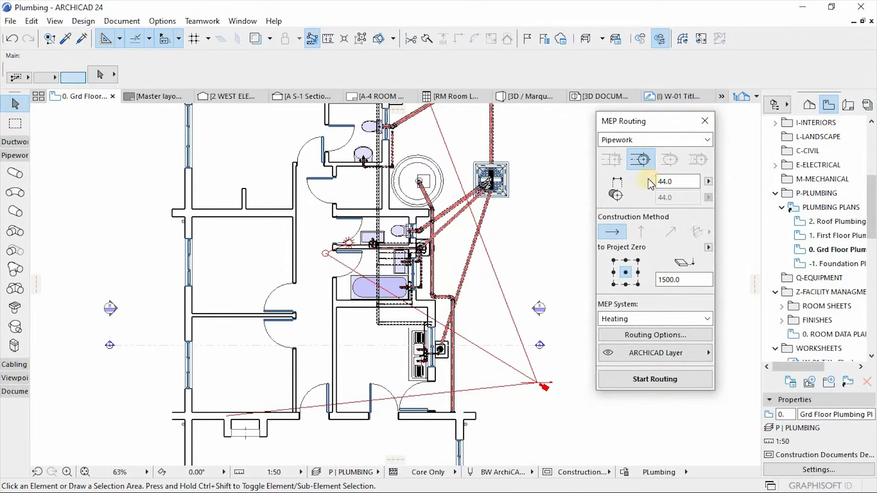
# - Examine the ground floor plumbing plan from the manholes and bathrooms to the kitchen and the front of the house
pyautogui.scroll(-3, 441, 290)
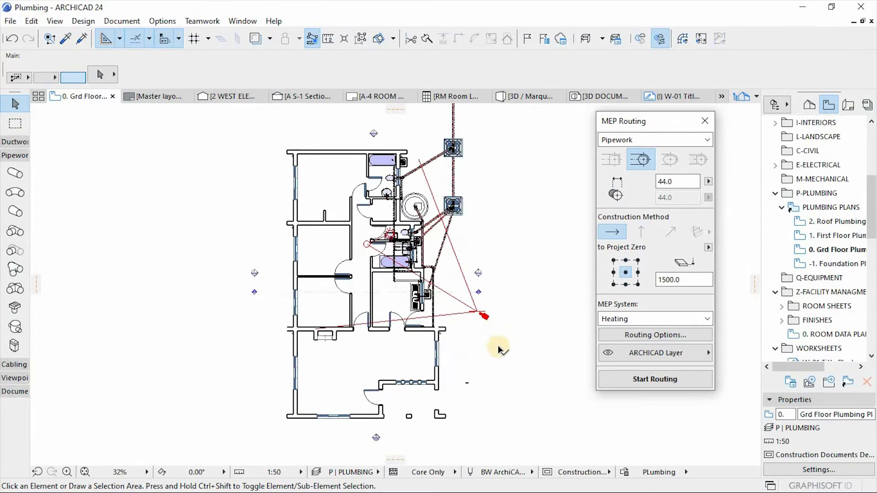
pyautogui.scroll(2, 459, 379)
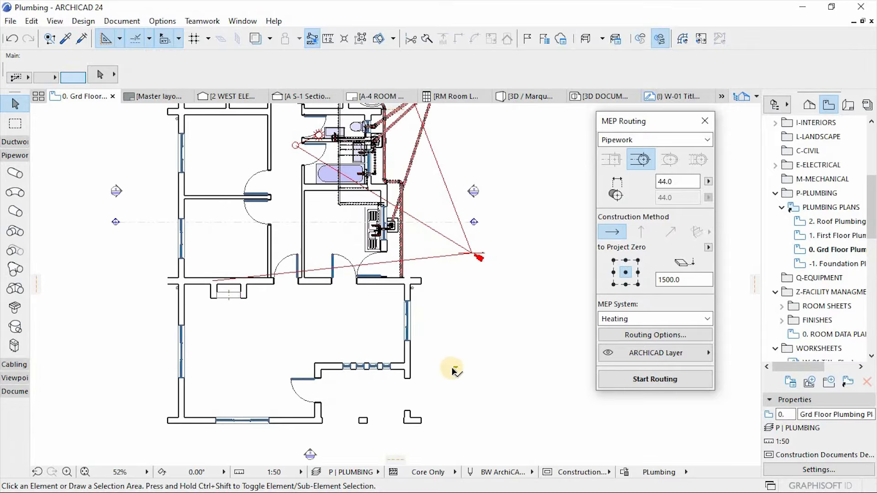
pyautogui.click(454, 368)
pyautogui.click(453, 384)
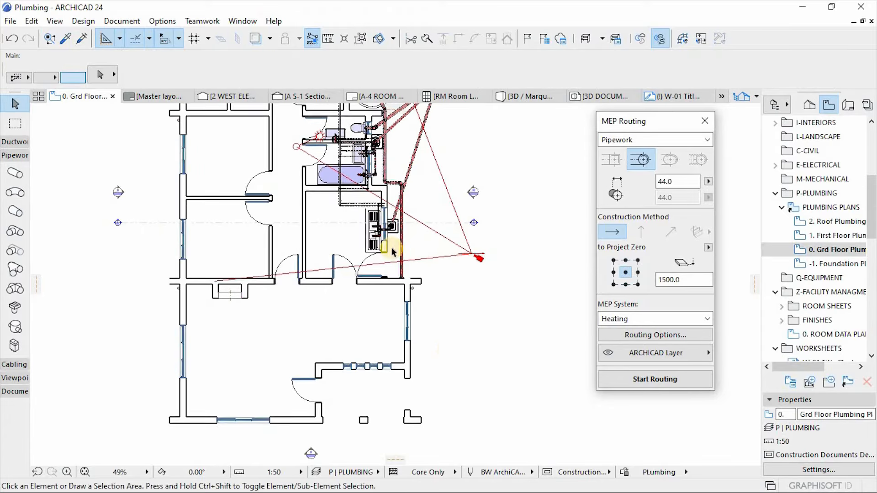
pyautogui.scroll(2, 392, 252)
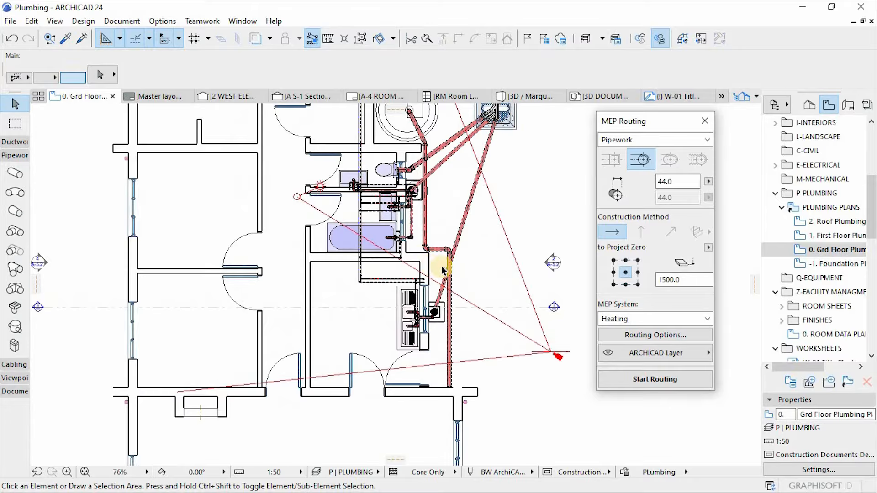
pyautogui.scroll(2, 444, 271)
pyautogui.scroll(-4, 447, 239)
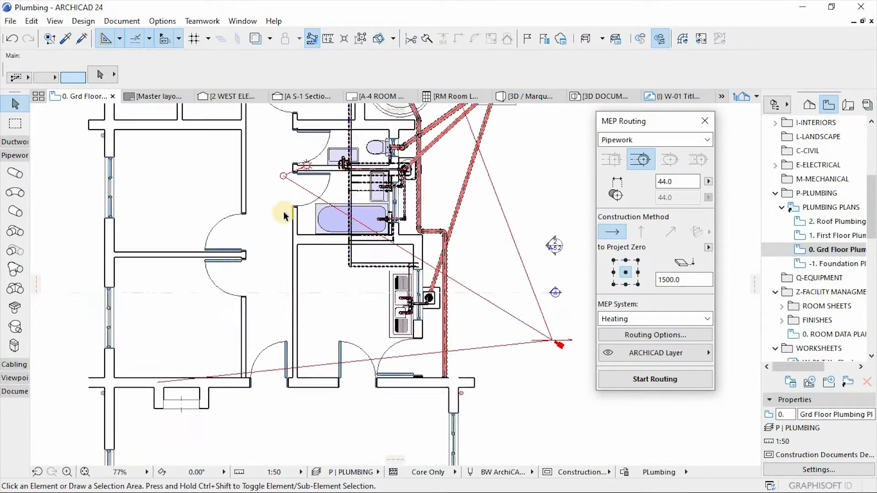
pyautogui.scroll(1, 374, 141)
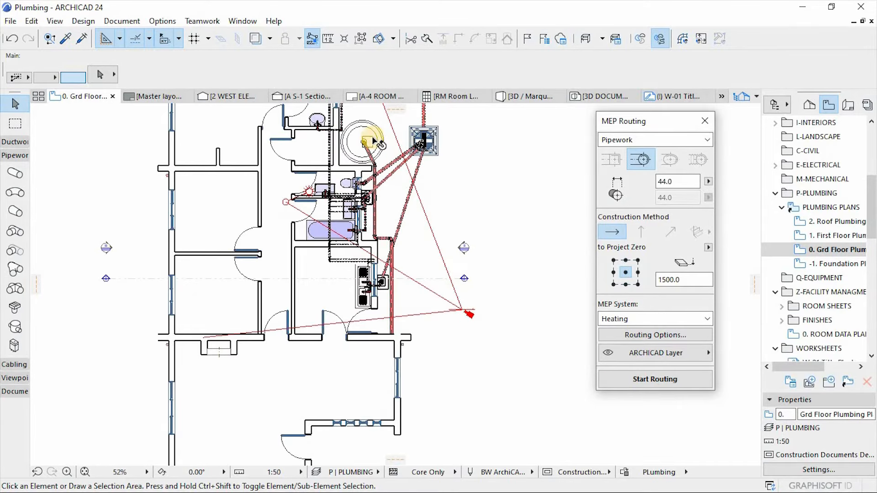
pyautogui.scroll(-2, 340, 183)
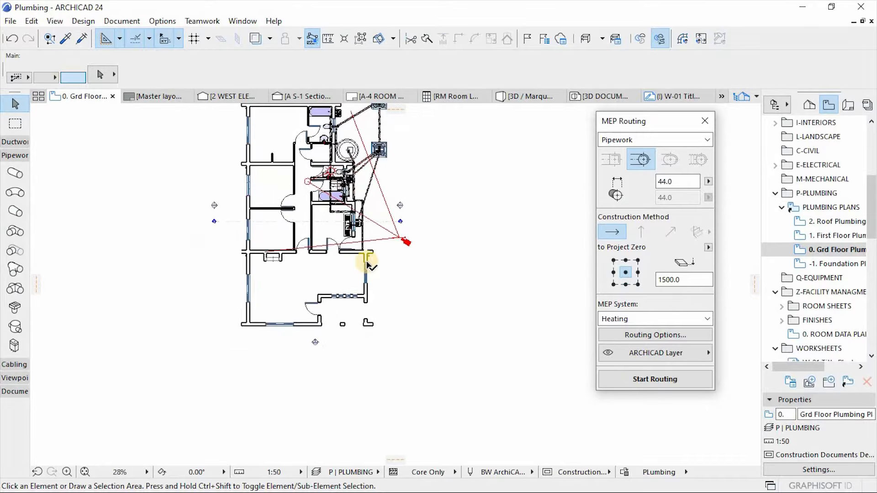
pyautogui.scroll(3, 368, 255)
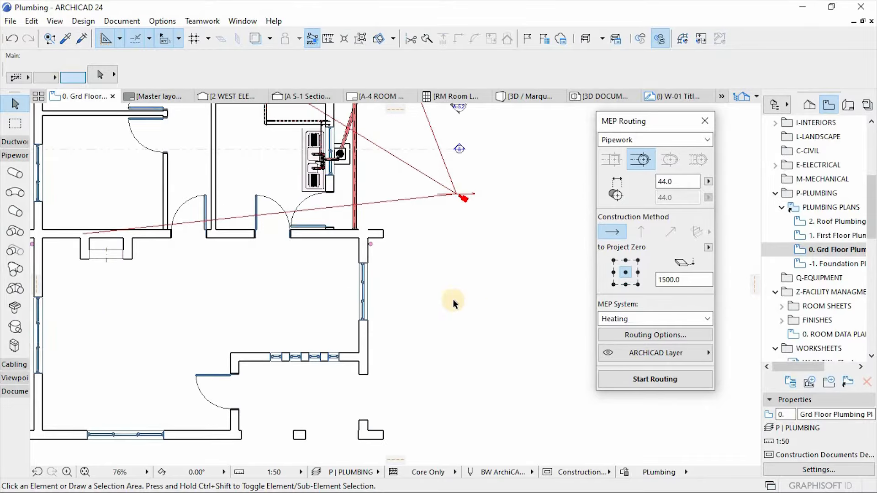
pyautogui.scroll(-2, 441, 298)
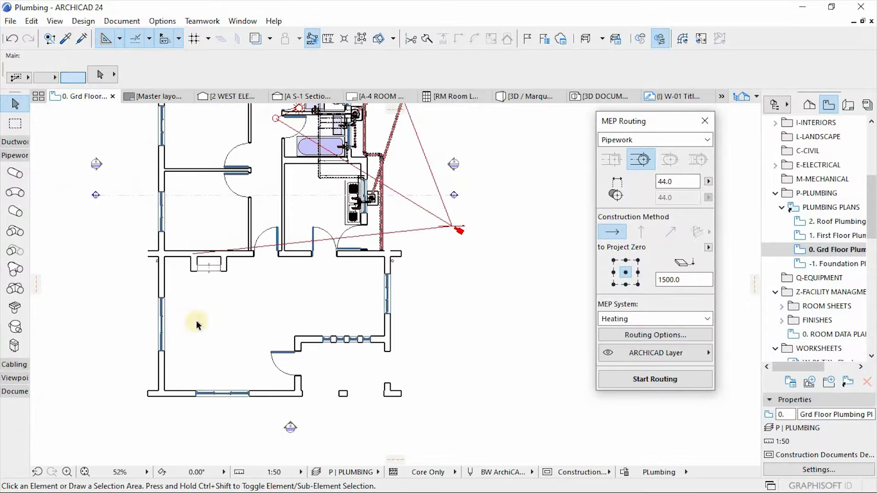
# - Activate the Pipe In-line tool and review the available layers, keeping D20 | Building Plumbing Systems.D SERVICES
pyautogui.click(14, 327)
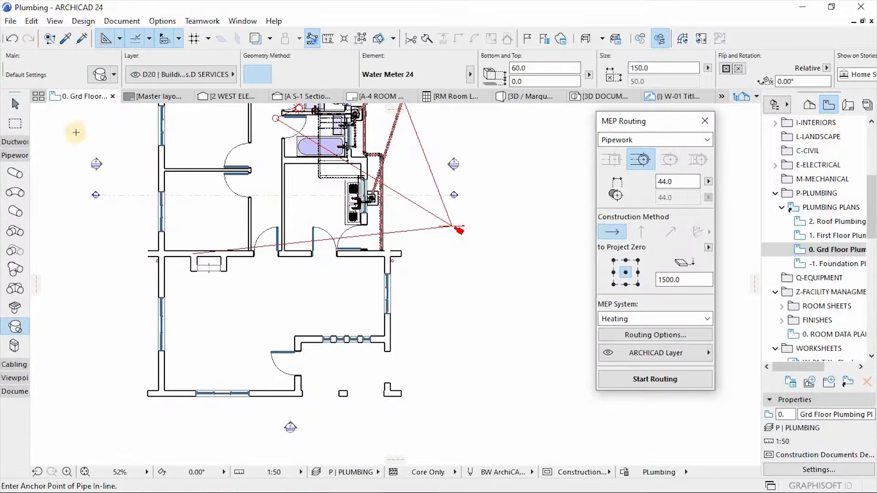
pyautogui.click(197, 75)
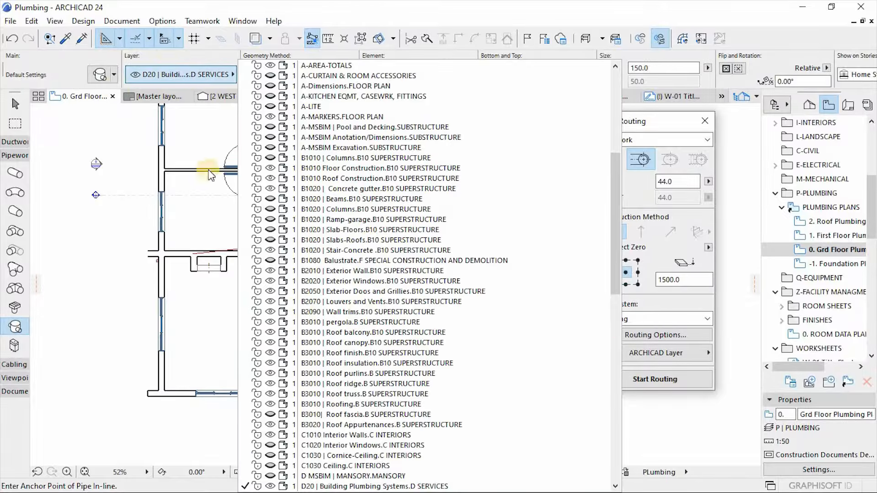
pyautogui.click(167, 57)
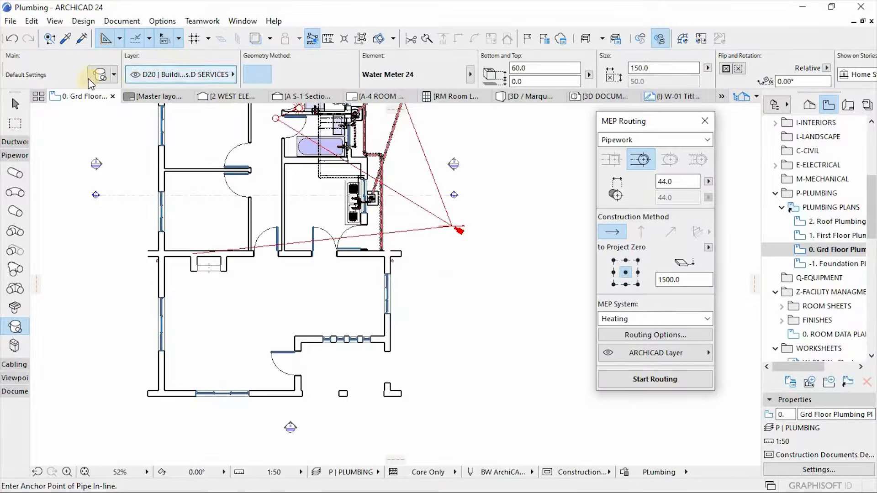
pyautogui.click(189, 74)
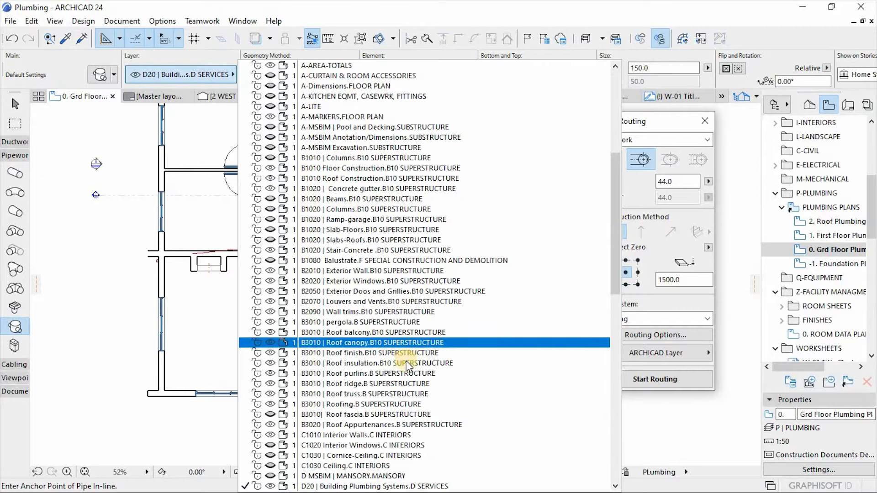
pyautogui.scroll(-3, 336, 453)
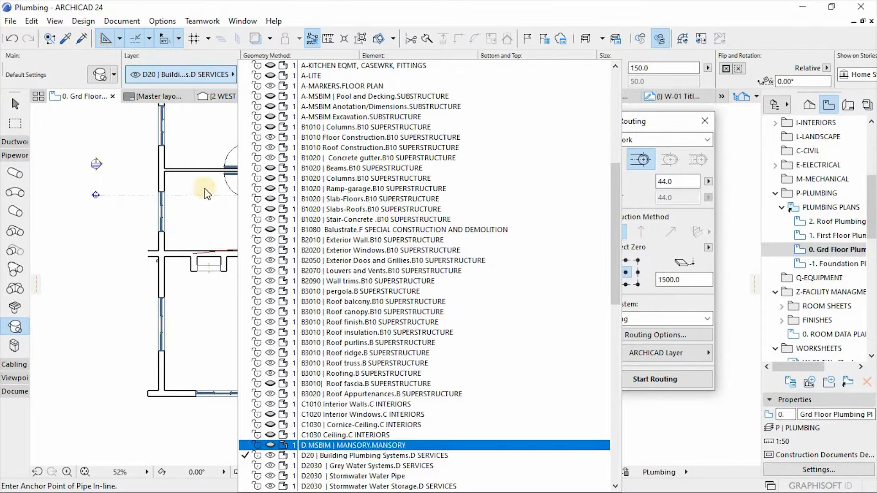
pyautogui.click(103, 74)
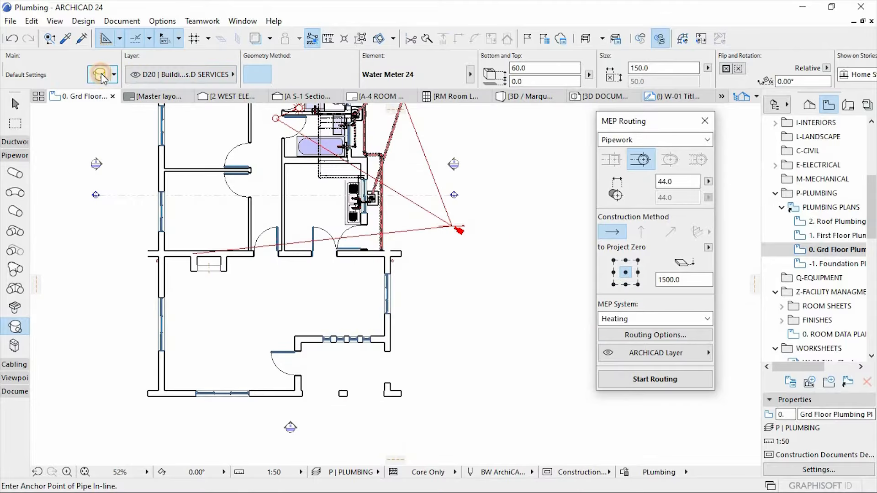
# - Open the Pipe In-line default settings and choose Water Meter 24 from the Water Meters 24 library folder
pyautogui.click(101, 74)
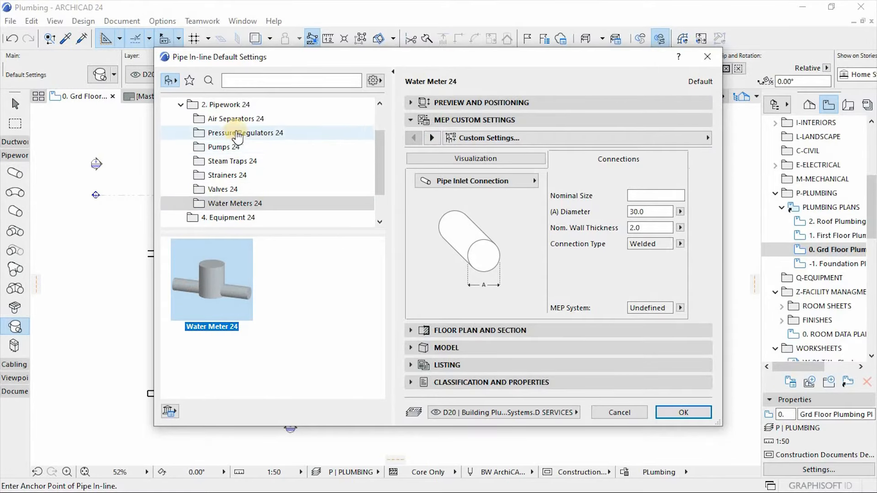
pyautogui.click(223, 206)
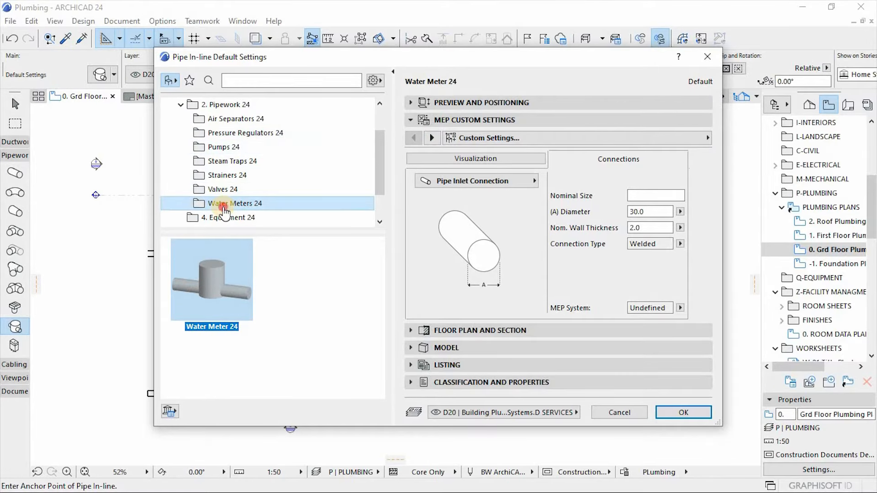
pyautogui.click(223, 296)
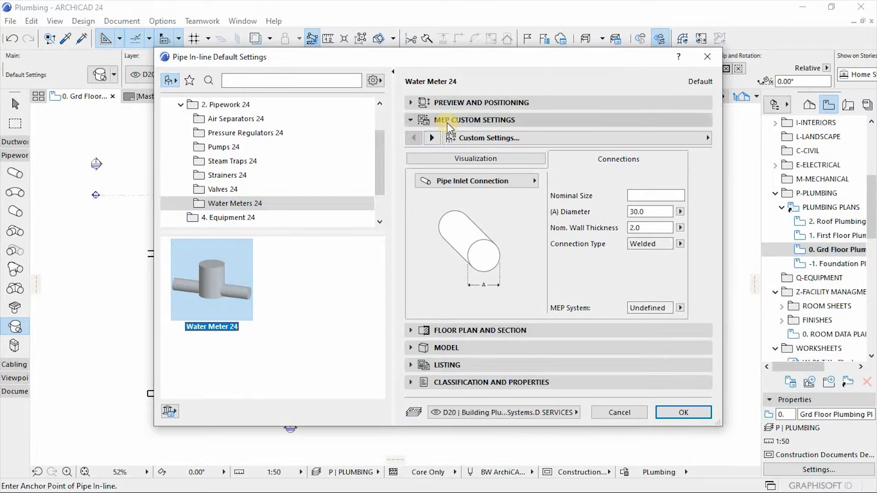
# - Set the water meter plan symbol's contour pen to pen 6 (0.09 mm) and check its fill pen
pyautogui.click(473, 157)
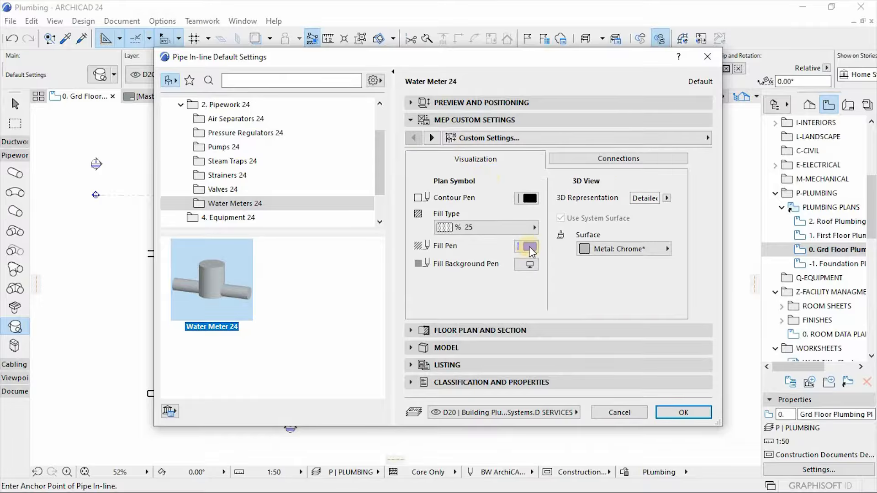
pyautogui.click(530, 199)
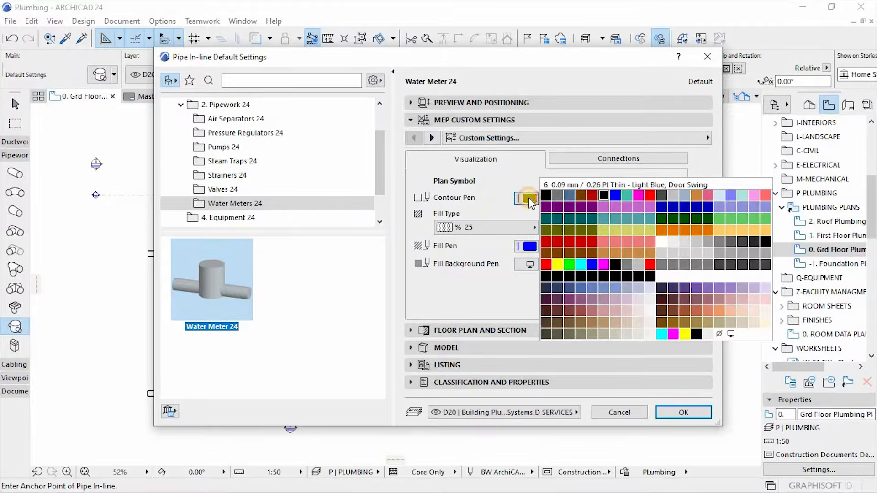
pyautogui.click(603, 197)
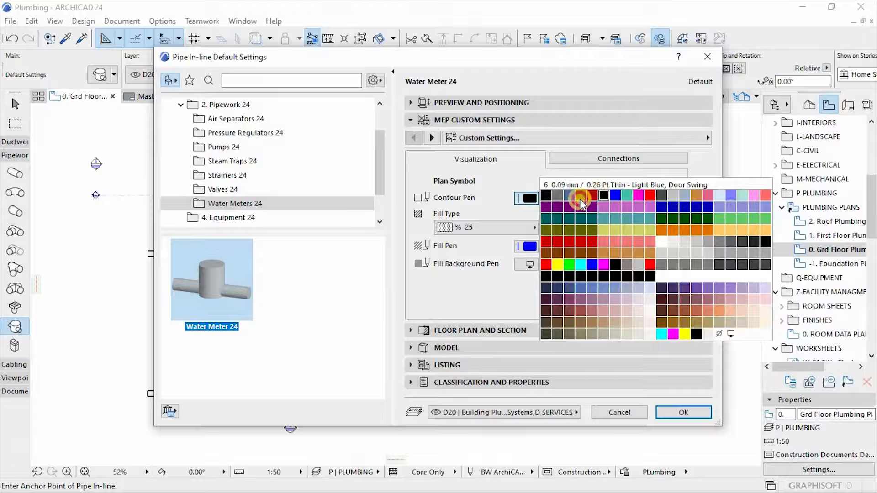
pyautogui.click(530, 246)
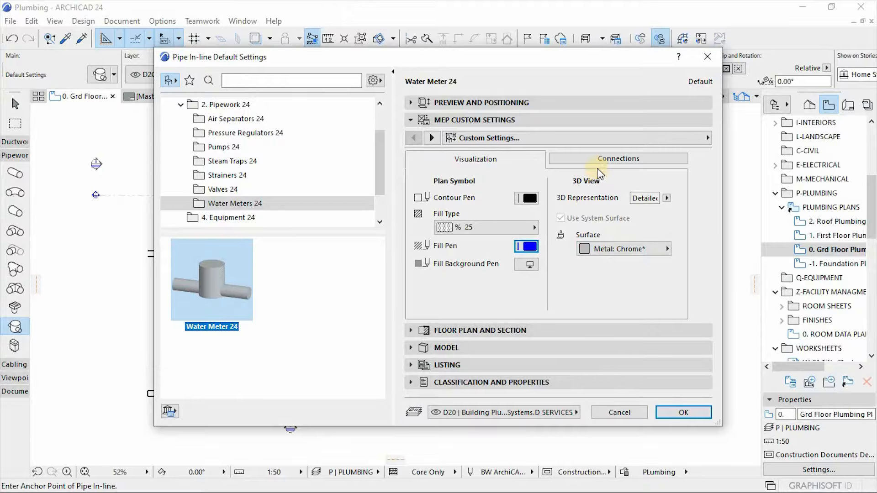
# - Review the water meter's pipe inlet connection, keeping a diameter of 30 and the Welded connection type, and accept the settings
pyautogui.click(587, 158)
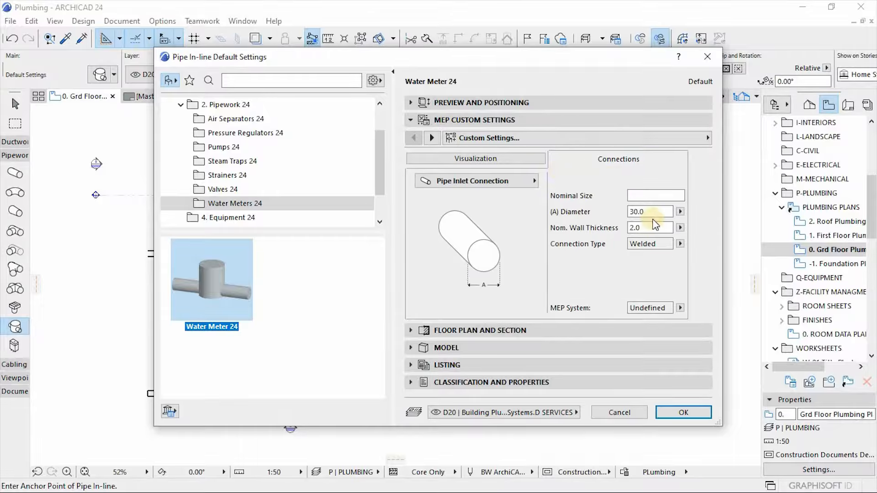
pyautogui.click(633, 211)
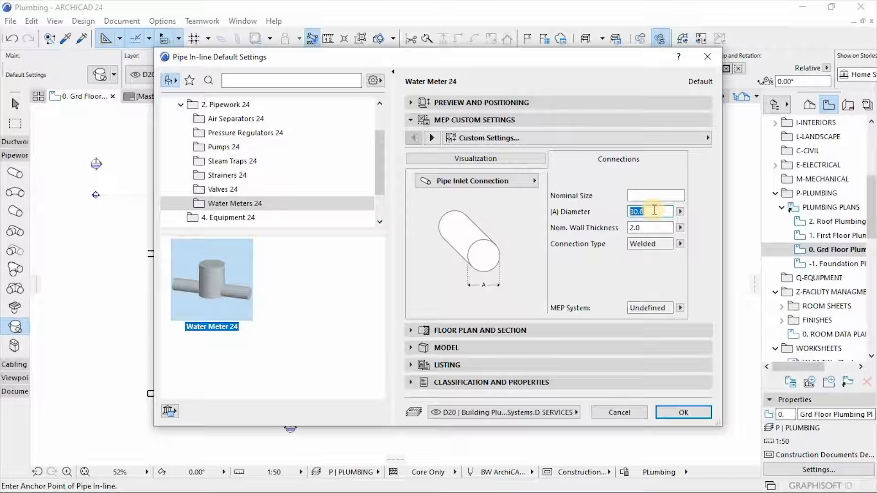
pyautogui.moveTo(654, 209); pyautogui.dragTo(631, 211)
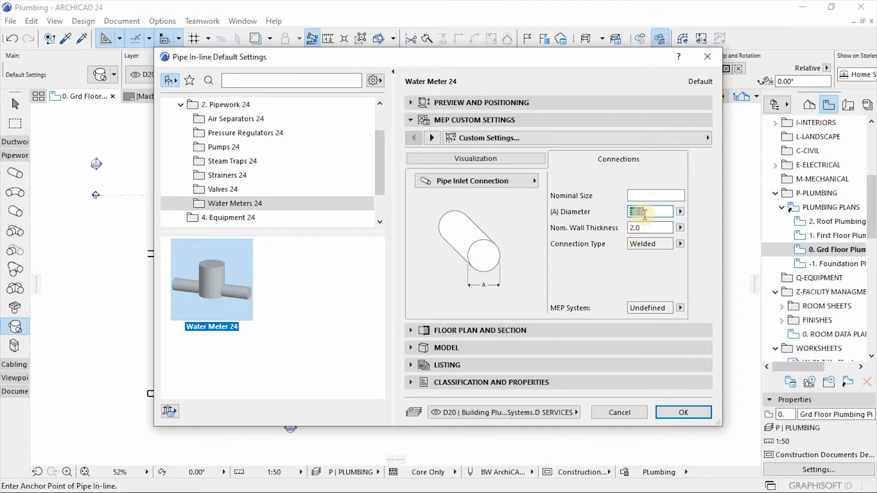
pyautogui.click(639, 213)
pyautogui.click(680, 244)
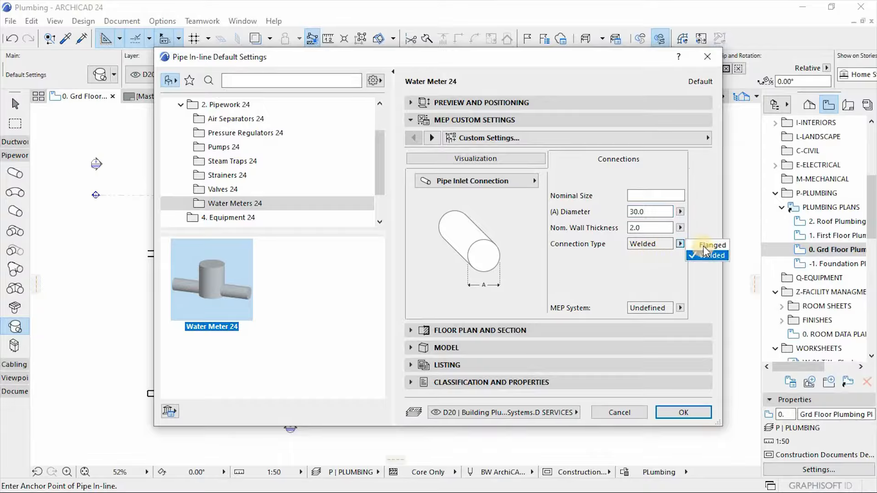
pyautogui.click(647, 266)
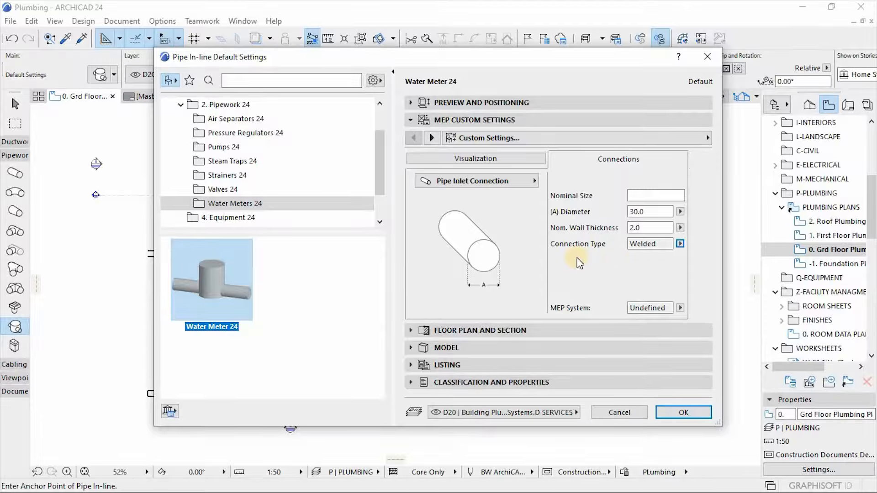
pyautogui.click(683, 413)
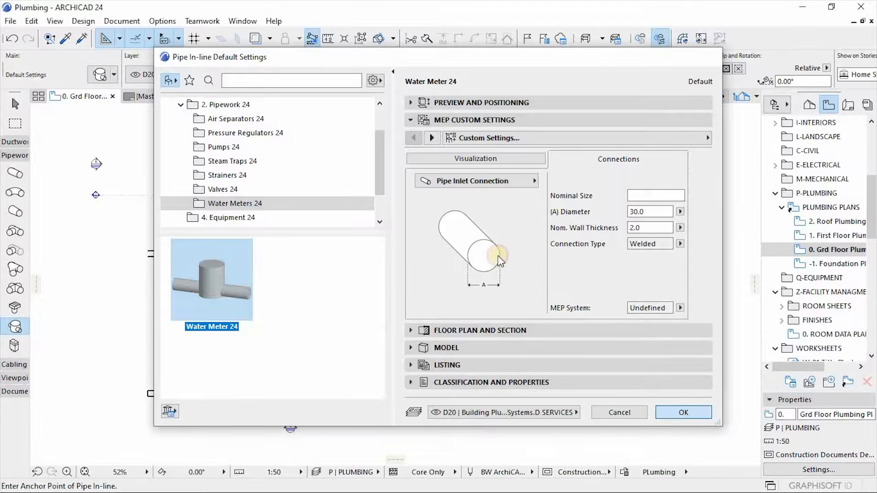
pyautogui.scroll(1, 460, 295)
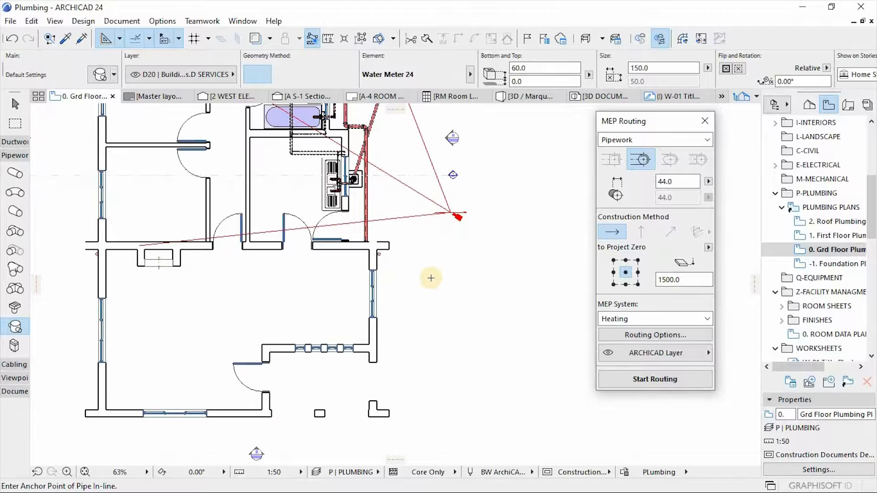
pyautogui.scroll(-1, 301, 305)
pyautogui.scroll(1, 384, 277)
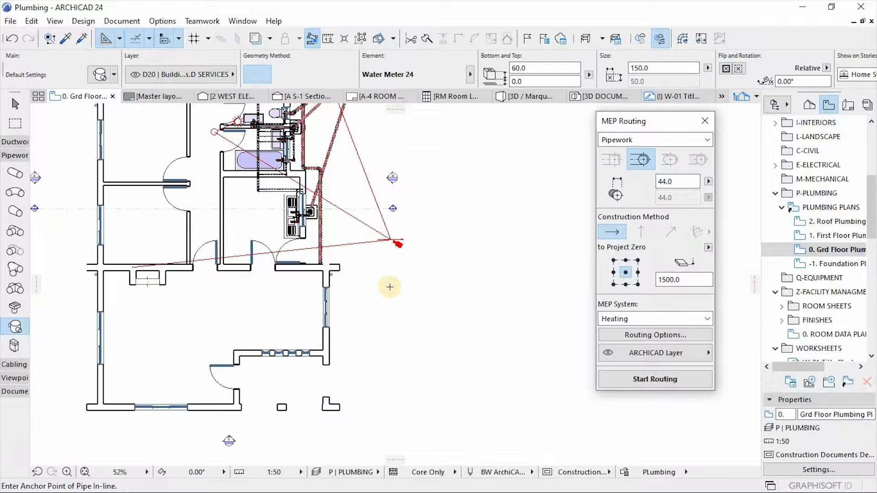
# - Place the water meter in the open area outside the house, beside the porch, and check its plan symbol up close
pyautogui.scroll(1, 383, 355)
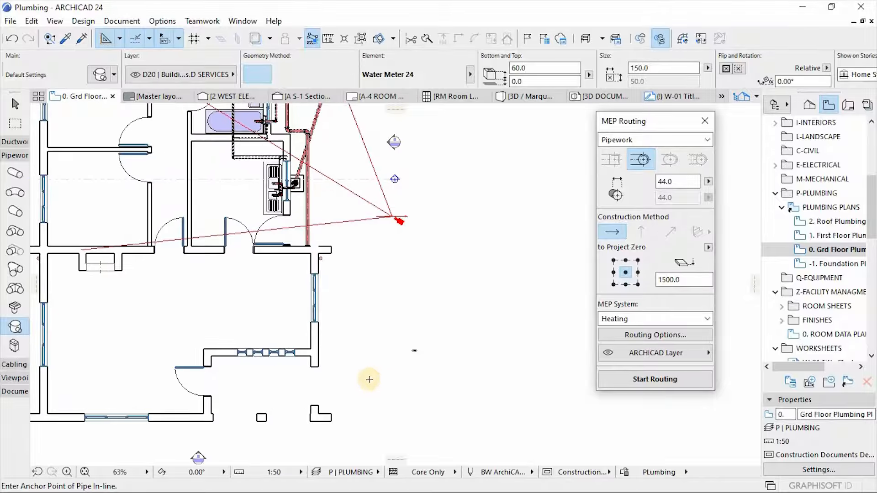
pyautogui.scroll(5, 402, 366)
pyautogui.scroll(-1, 454, 315)
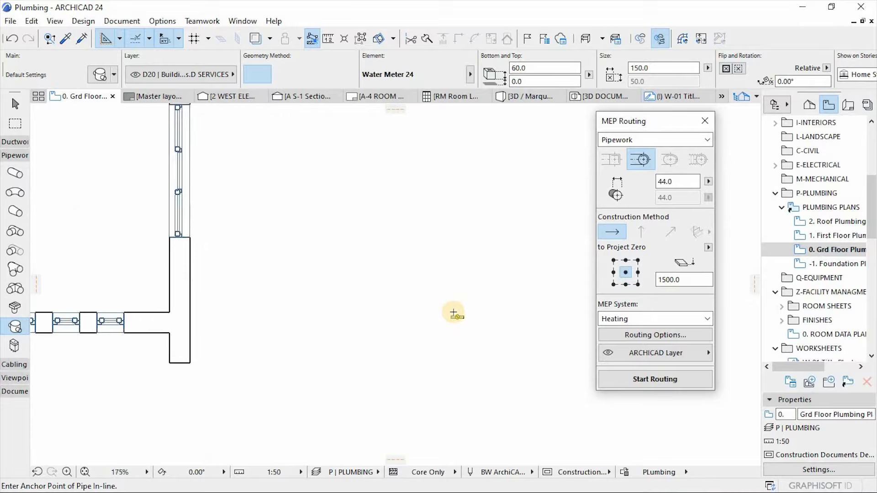
pyautogui.scroll(7, 453, 333)
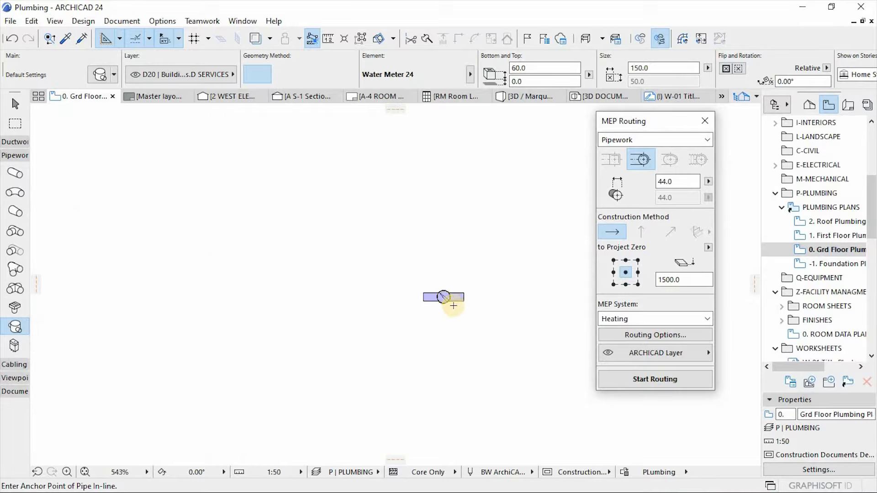
pyautogui.scroll(-6, 430, 324)
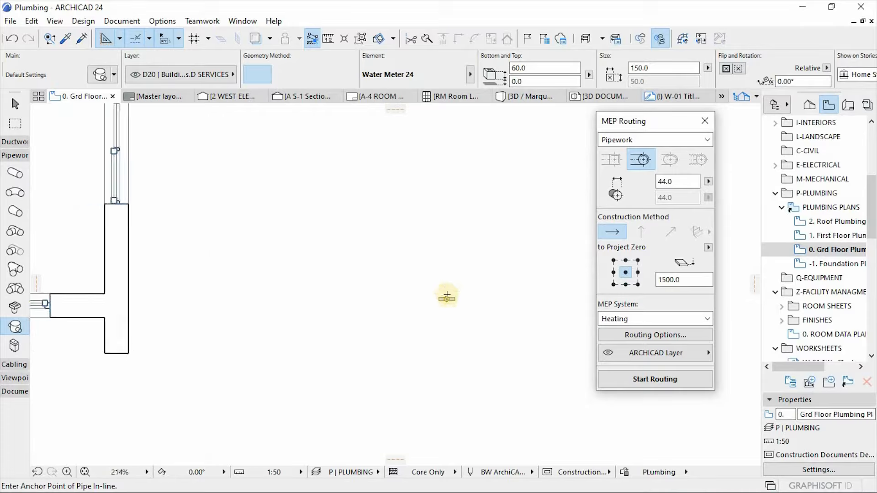
pyautogui.scroll(-2, 443, 333)
pyautogui.scroll(2, 447, 343)
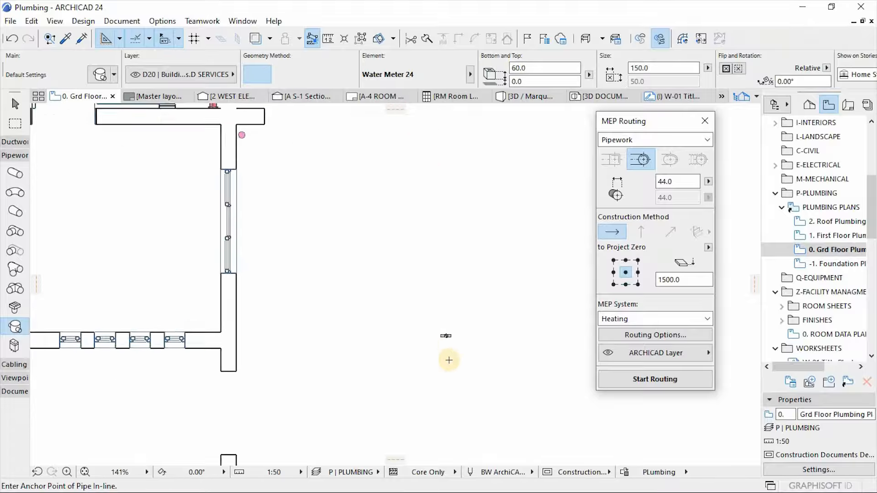
pyautogui.scroll(-3, 445, 352)
pyautogui.scroll(4, 450, 345)
pyautogui.scroll(7, 456, 343)
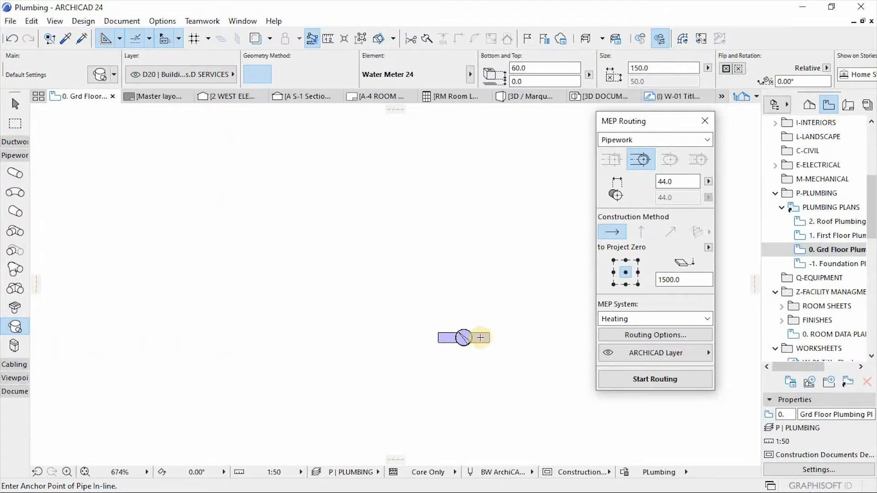
# - Examine the existing hot and cold water pipes around the bathroom and kitchen in relation to the water meter's position
pyautogui.scroll(-9, 490, 385)
pyautogui.scroll(-5, 432, 395)
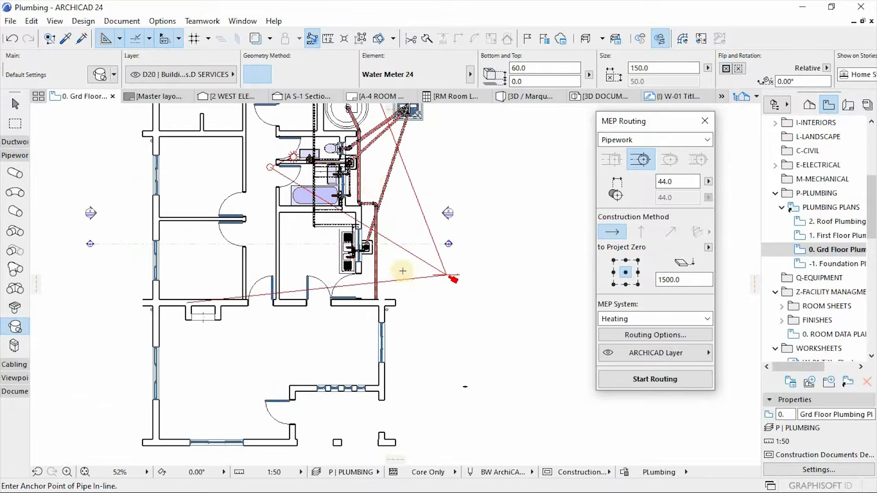
pyautogui.scroll(5, 283, 210)
pyautogui.scroll(8, 274, 224)
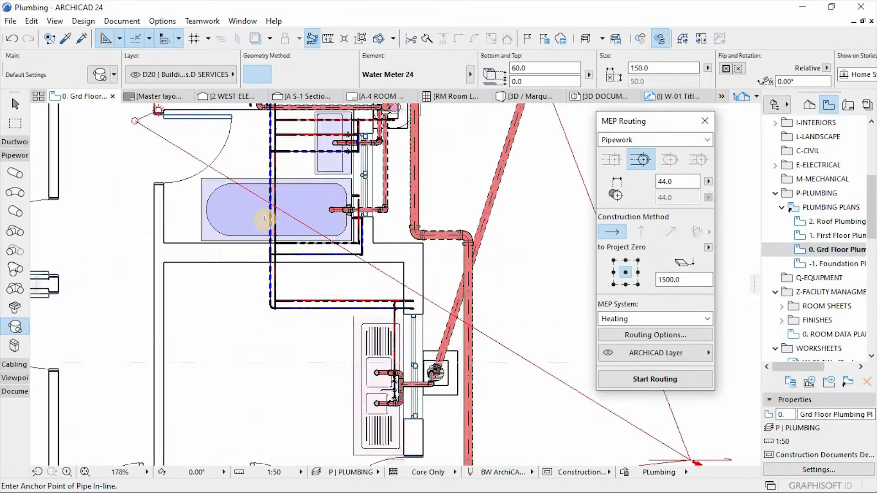
pyautogui.scroll(2, 264, 230)
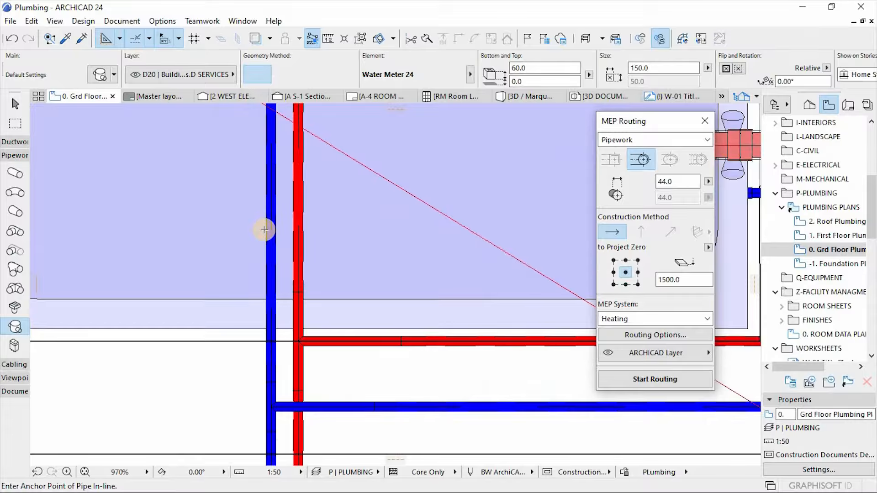
pyautogui.scroll(-12, 337, 223)
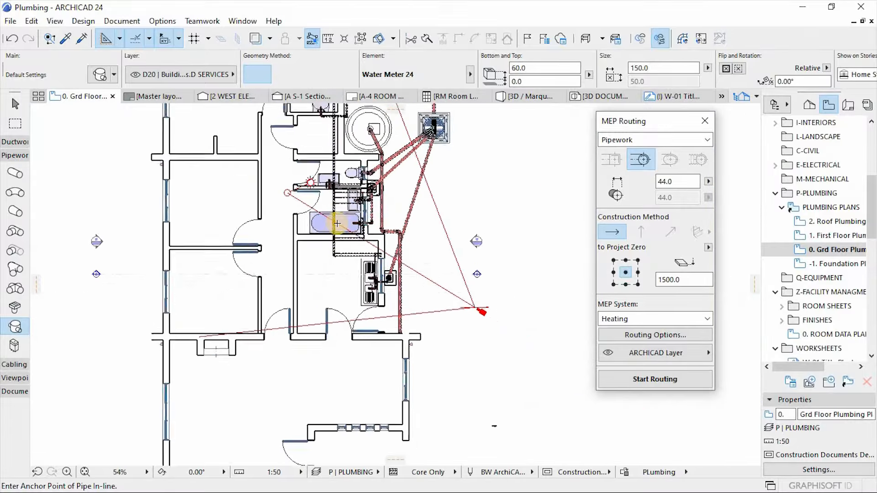
pyautogui.scroll(-2, 337, 224)
pyautogui.scroll(4, 398, 337)
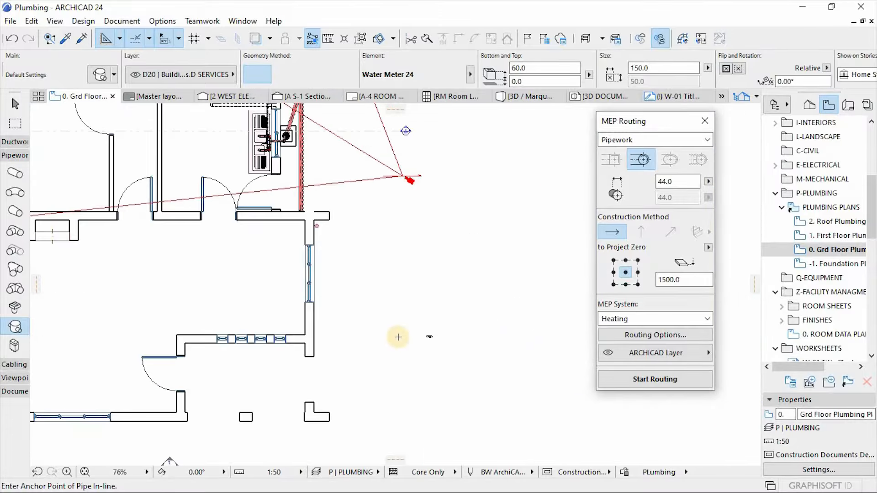
pyautogui.scroll(3, 398, 337)
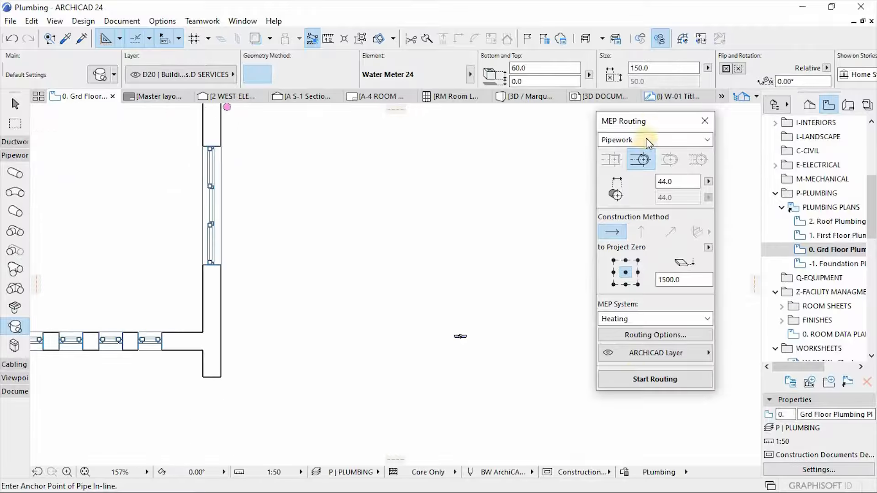
# - Keep Pipework as the MEP routing type and set the routing pipe diameter to 20
pyautogui.moveTo(654, 112); pyautogui.dragTo(652, 101)
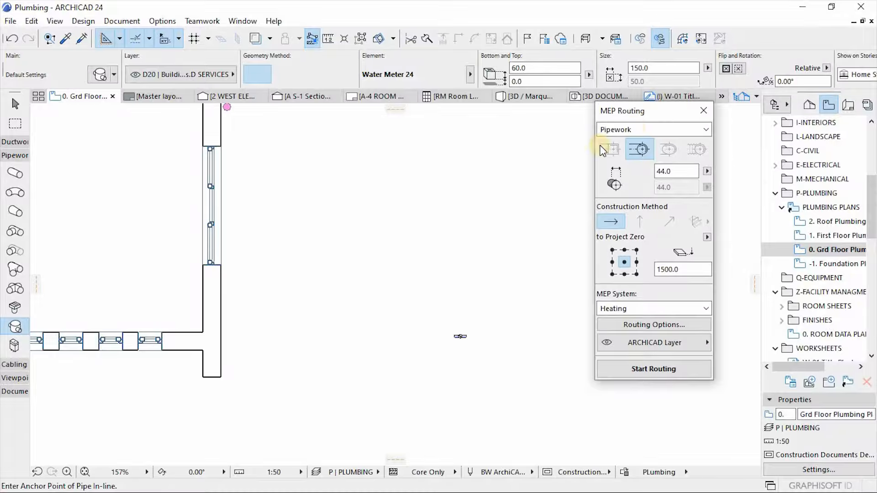
pyautogui.click(635, 131)
pyautogui.click(623, 152)
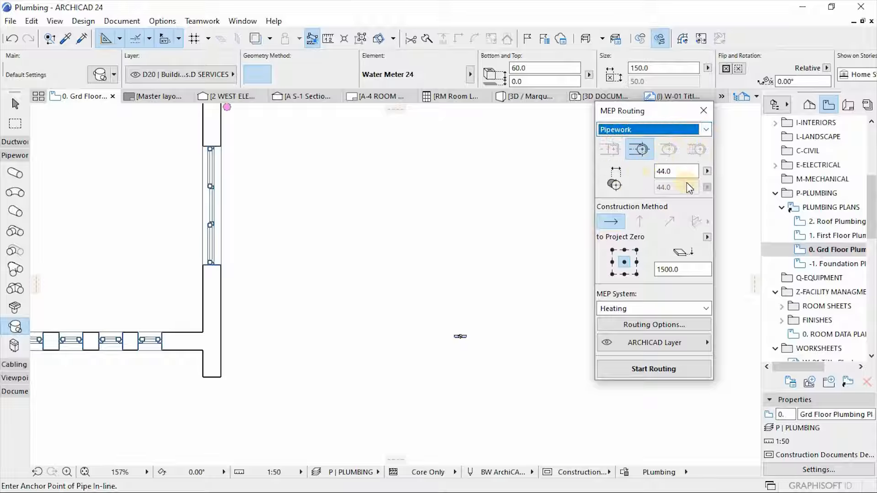
pyautogui.moveTo(685, 172); pyautogui.dragTo(660, 172)
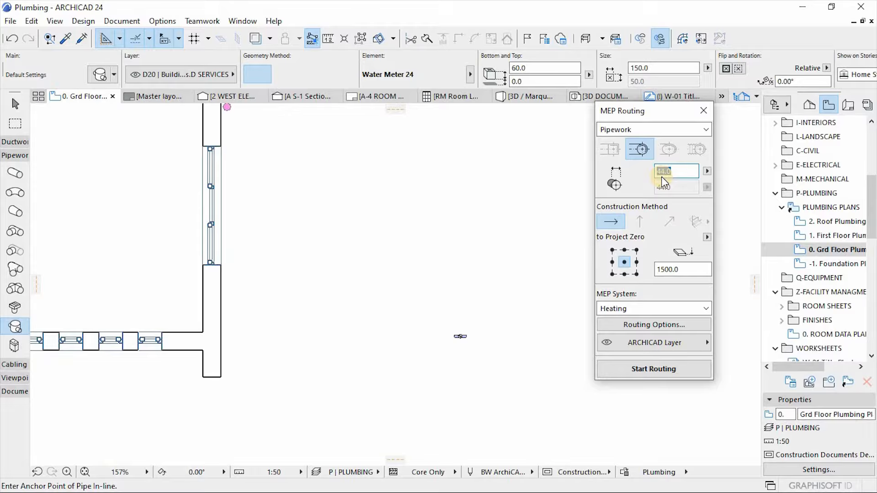
pyautogui.write('20')
pyautogui.press('Return')
pyautogui.scroll(-3, 502, 338)
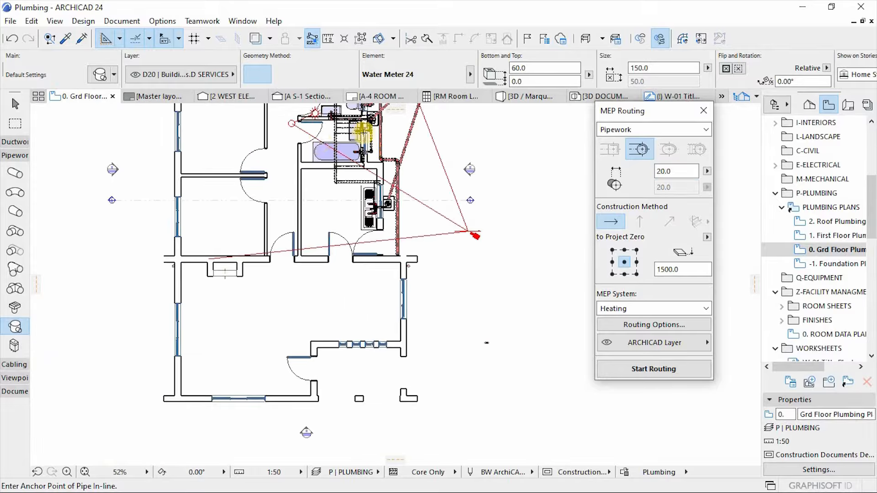
# - Select the horizontal blue pipe beside the kitchen and check its diameter in the pipe's connection settings
pyautogui.scroll(10, 391, 232)
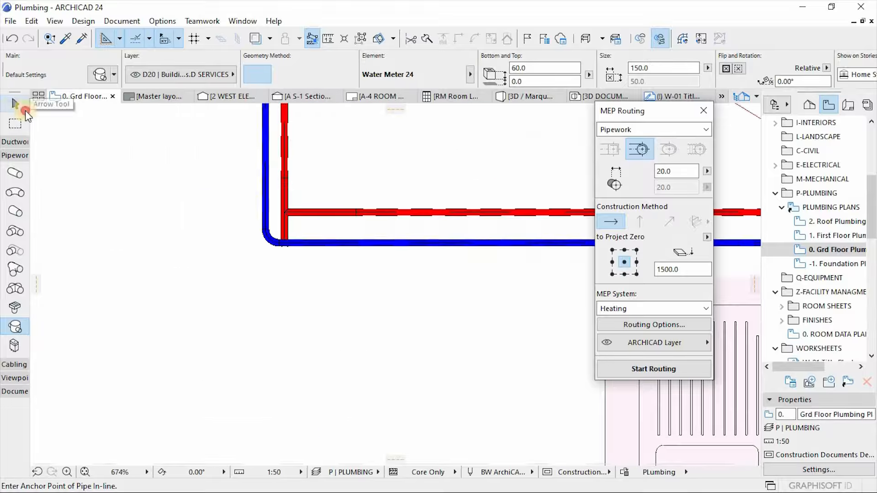
pyautogui.click(16, 103)
pyautogui.click(376, 245)
pyautogui.click(391, 242)
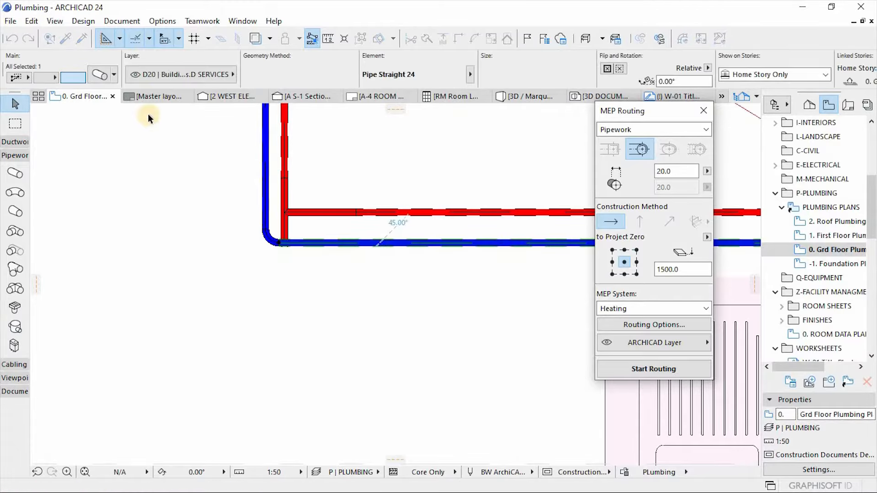
pyautogui.hotkey('ctrl', 't')
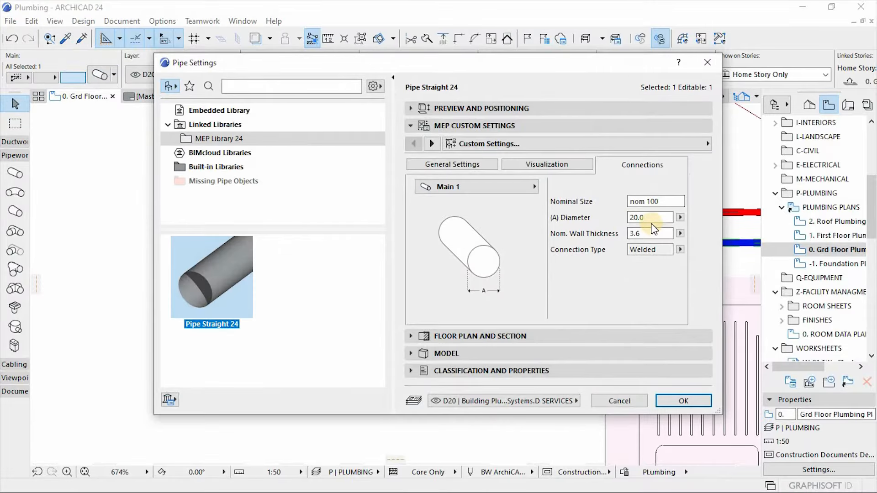
pyautogui.click(678, 401)
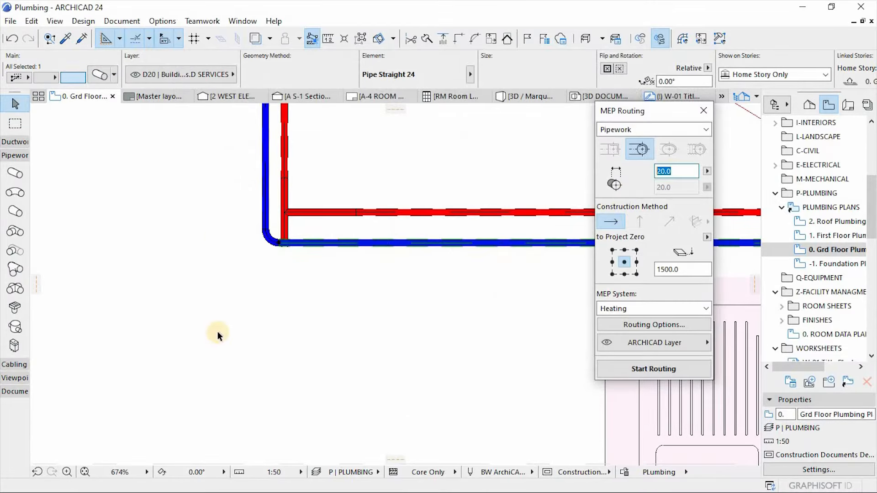
# - Set the MEP routing pipe diameter to 30 and deselect the blue pipe
pyautogui.scroll(-5, 213, 225)
pyautogui.scroll(-3, 313, 235)
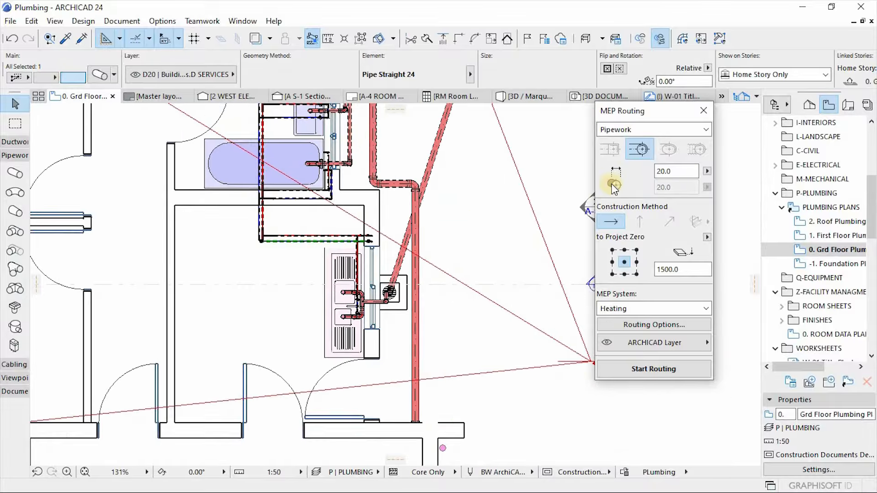
pyautogui.click(667, 171)
pyautogui.write('30')
pyautogui.press('Return')
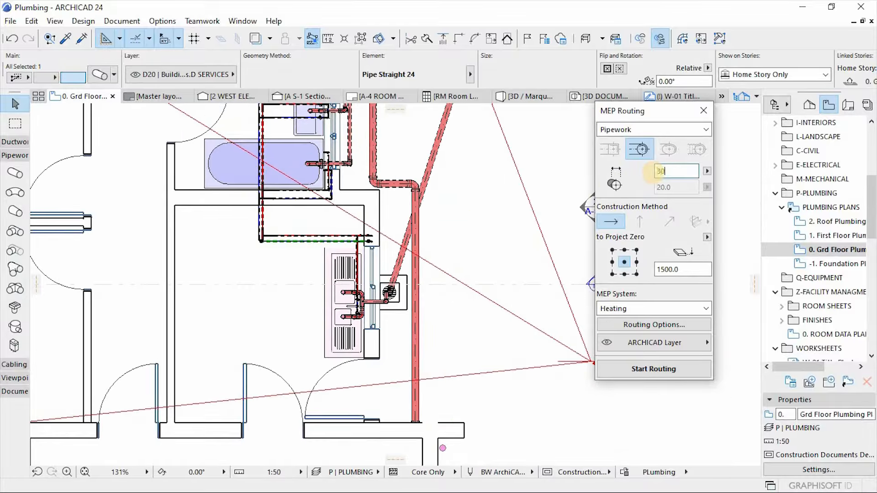
pyautogui.scroll(-3, 367, 287)
pyautogui.scroll(-2, 367, 287)
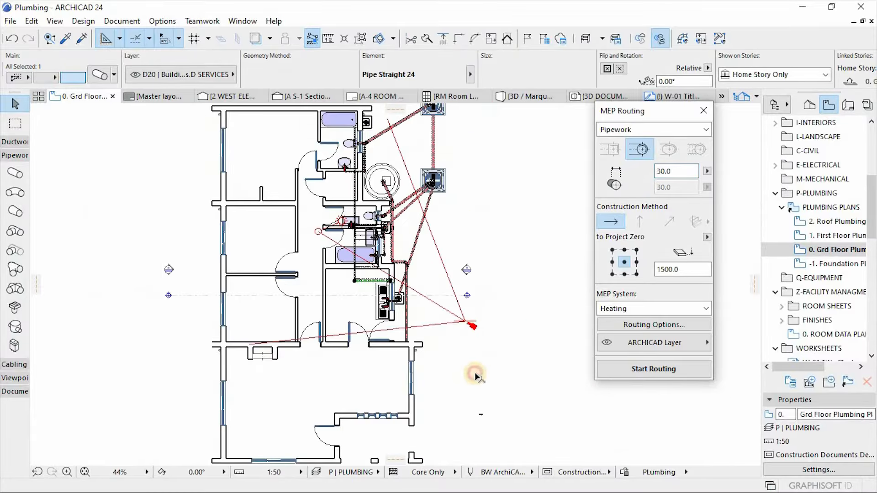
pyautogui.click(503, 415)
# - Start routing a pipe at the water meter's house-side end and run it straight about 2944 mm to the face of the house wall
pyautogui.scroll(3, 486, 421)
pyautogui.scroll(4, 408, 293)
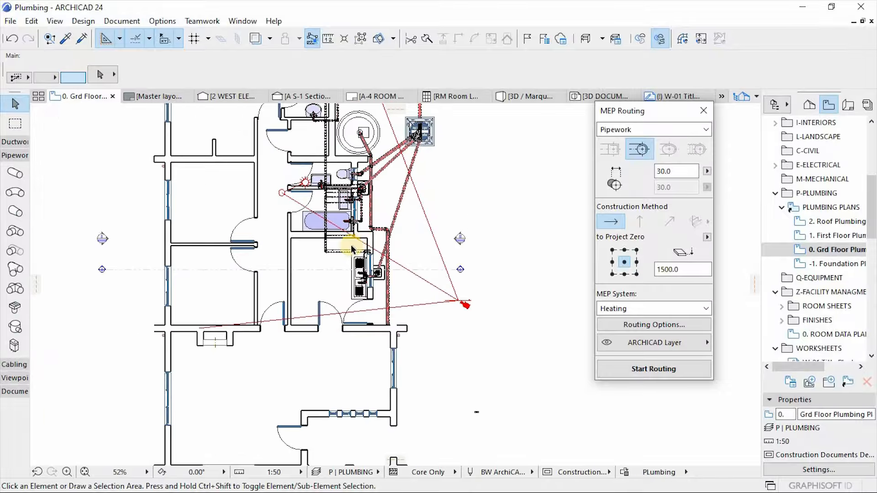
pyautogui.scroll(-4, 391, 290)
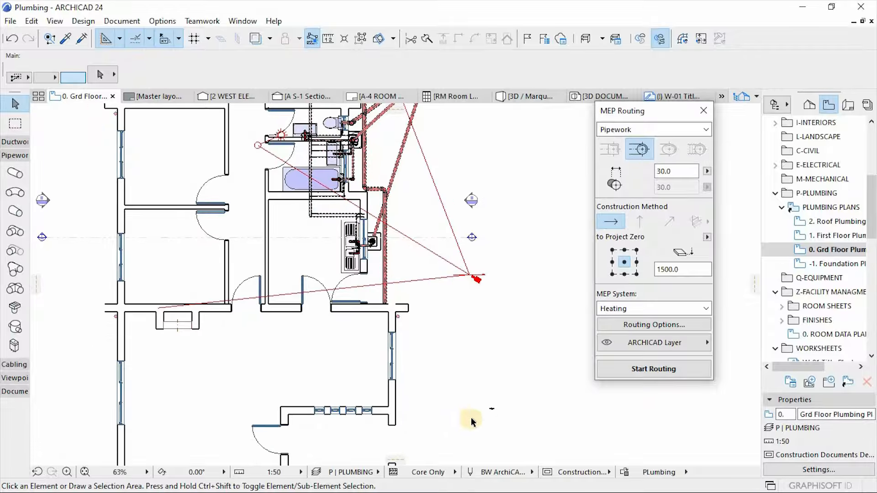
pyautogui.scroll(6, 470, 418)
pyautogui.scroll(3, 473, 385)
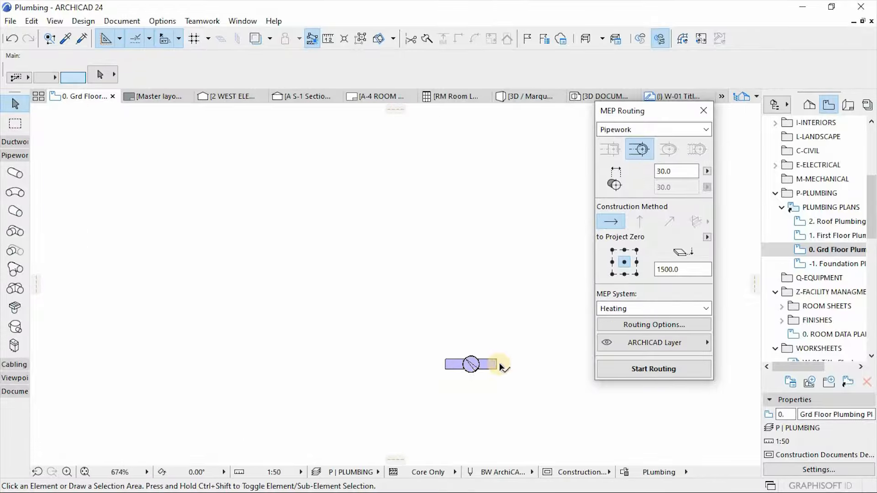
pyautogui.scroll(2, 456, 376)
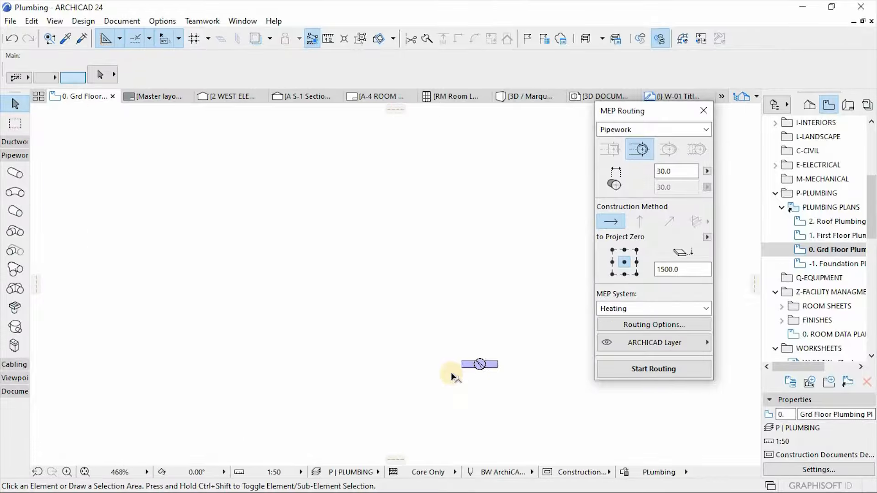
pyautogui.click(648, 373)
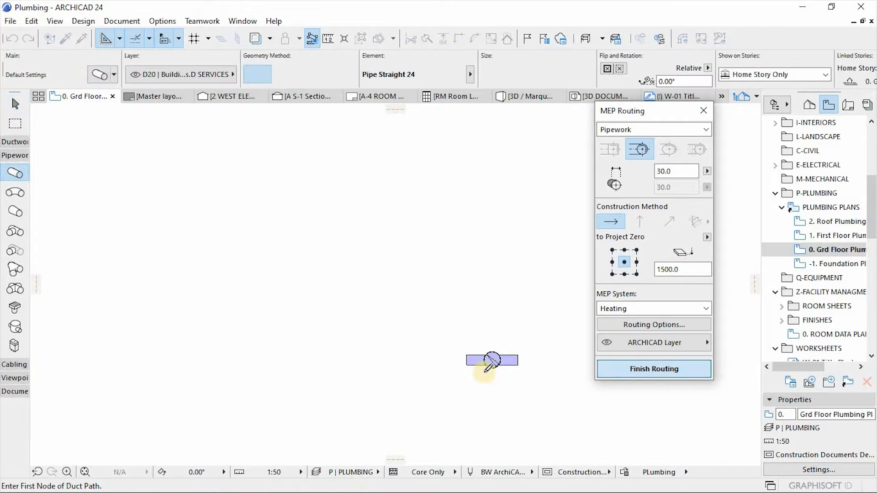
pyautogui.click(466, 360)
pyautogui.scroll(-8, 551, 376)
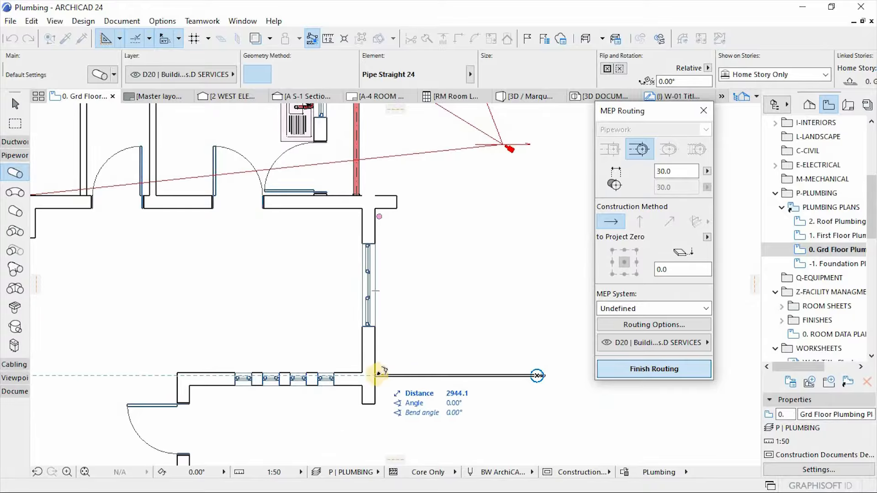
pyautogui.click(379, 374)
# - Continue the pipe along the outer wall face, around the projecting wall end, and about 1221 mm along the kitchen wall to beside the sink
pyautogui.scroll(4, 372, 199)
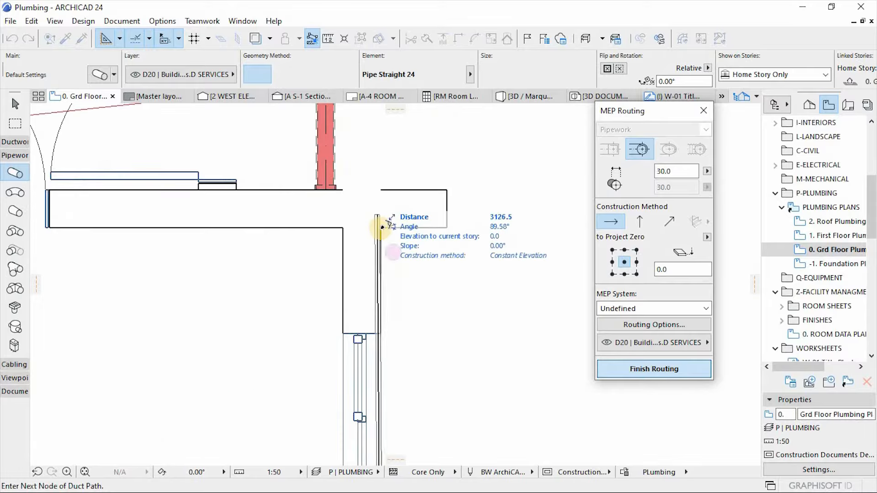
pyautogui.click(381, 227)
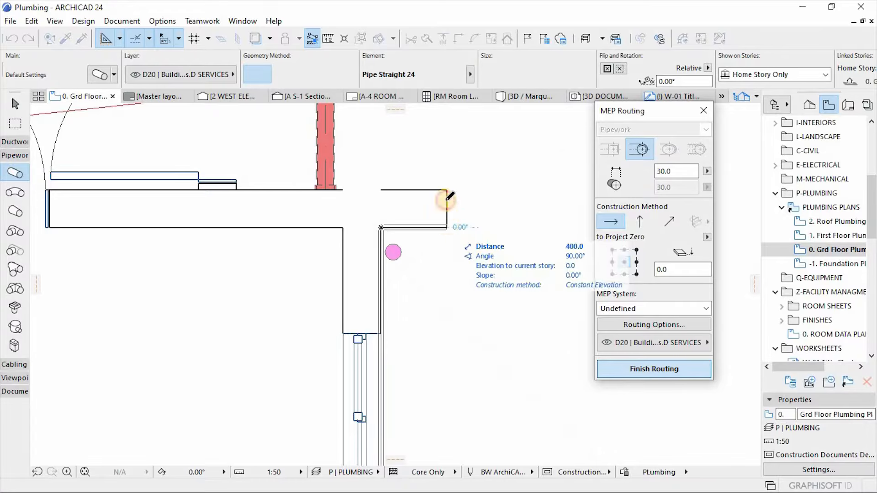
pyautogui.scroll(-3, 418, 337)
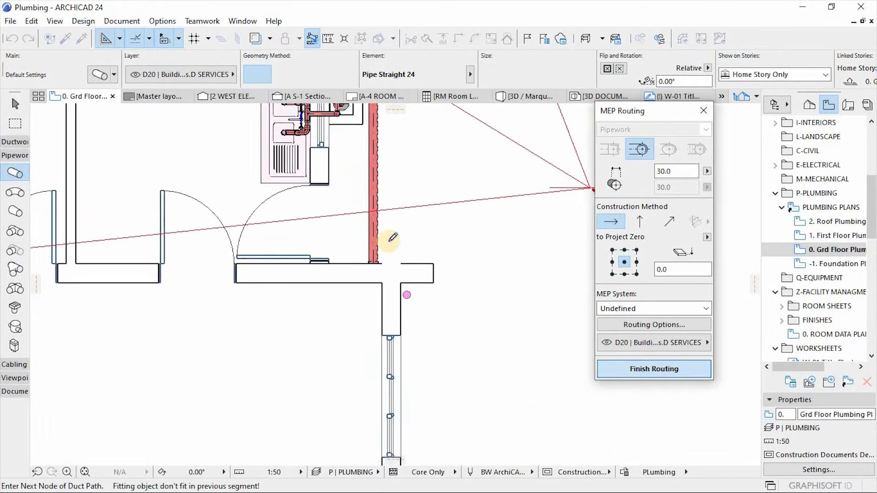
pyautogui.scroll(-2, 348, 290)
pyautogui.scroll(5, 378, 297)
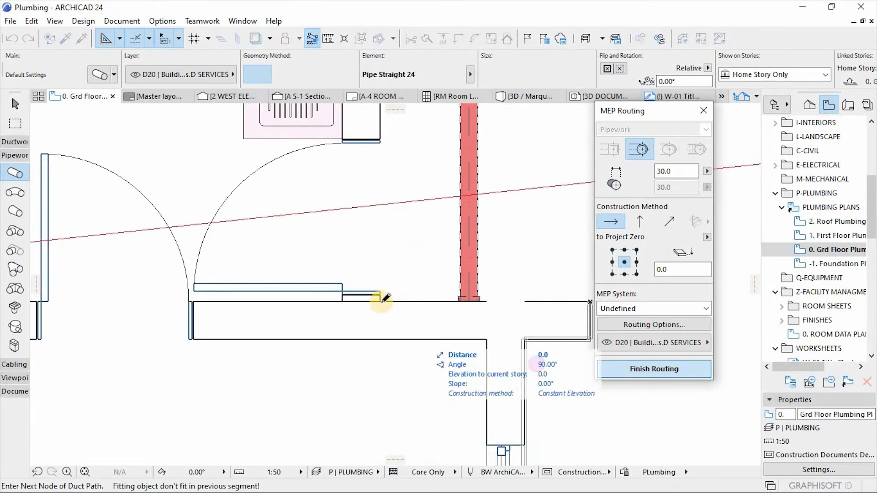
pyautogui.scroll(-5, 392, 366)
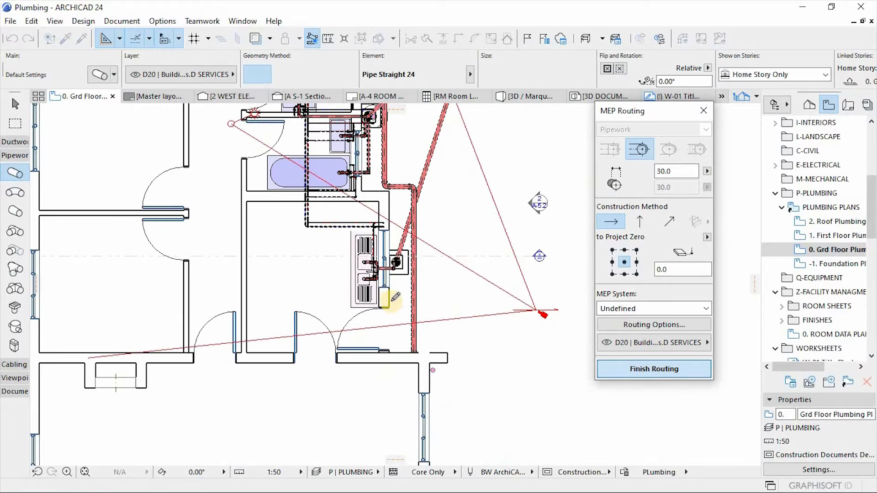
pyautogui.scroll(5, 395, 297)
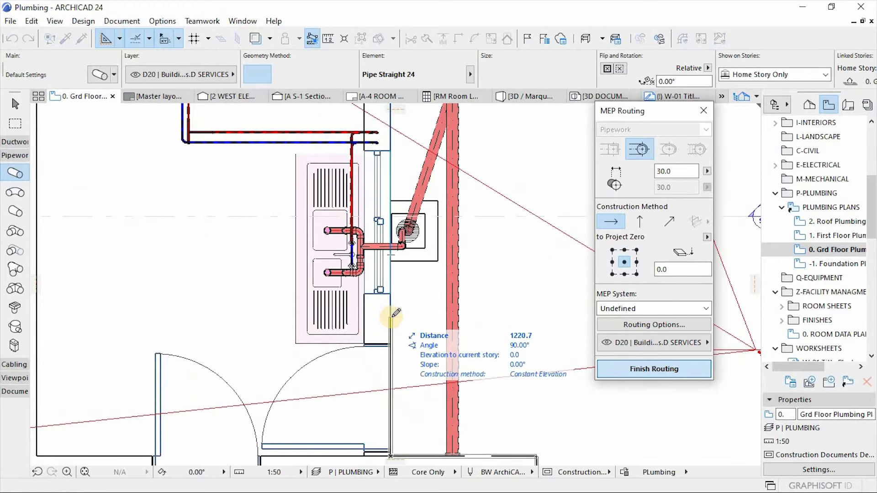
pyautogui.click(393, 316)
# - Add a vertical rise to elevation 2100 relative to Project Zero at the pipe's kitchen end and finish the routing
pyautogui.scroll(4, 394, 314)
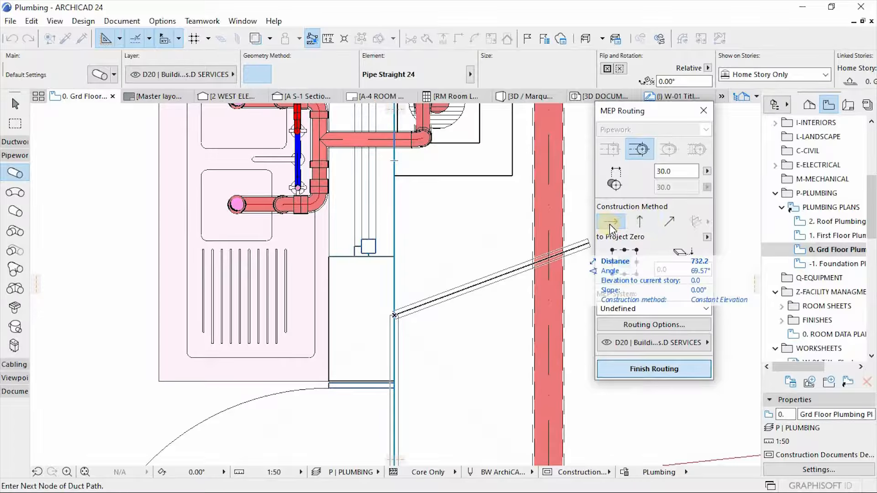
pyautogui.click(640, 222)
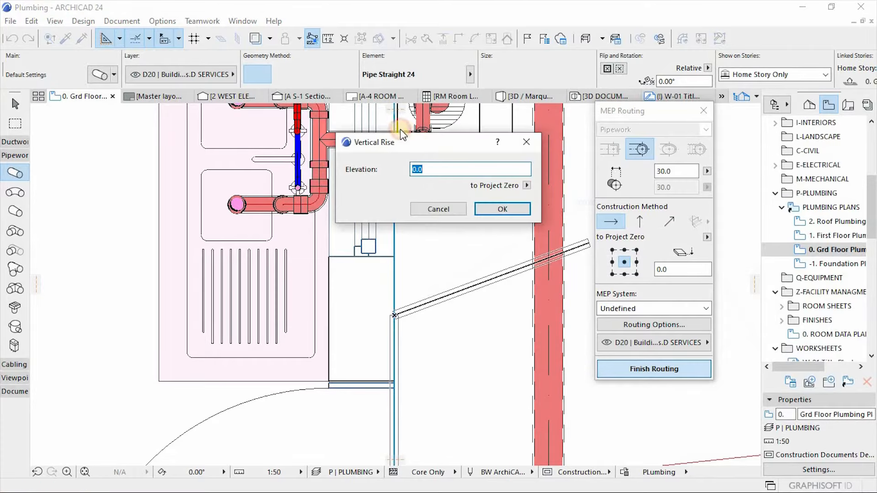
pyautogui.moveTo(422, 142); pyautogui.dragTo(400, 139)
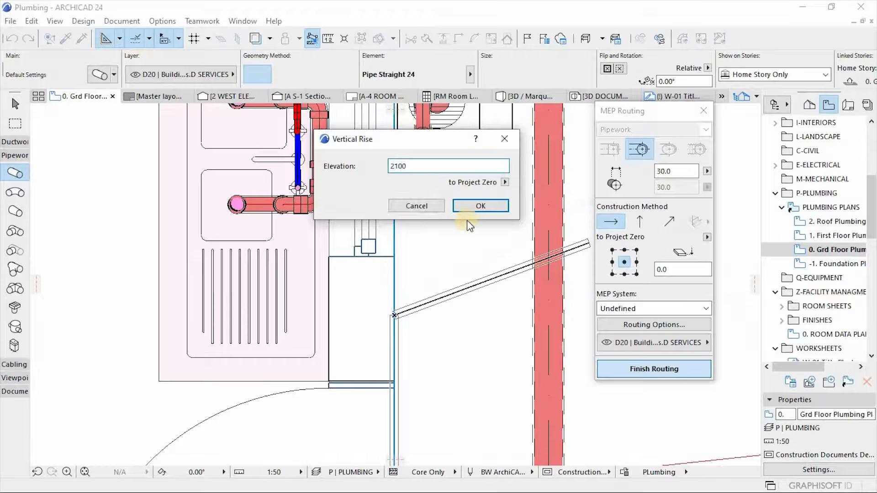
pyautogui.click(467, 206)
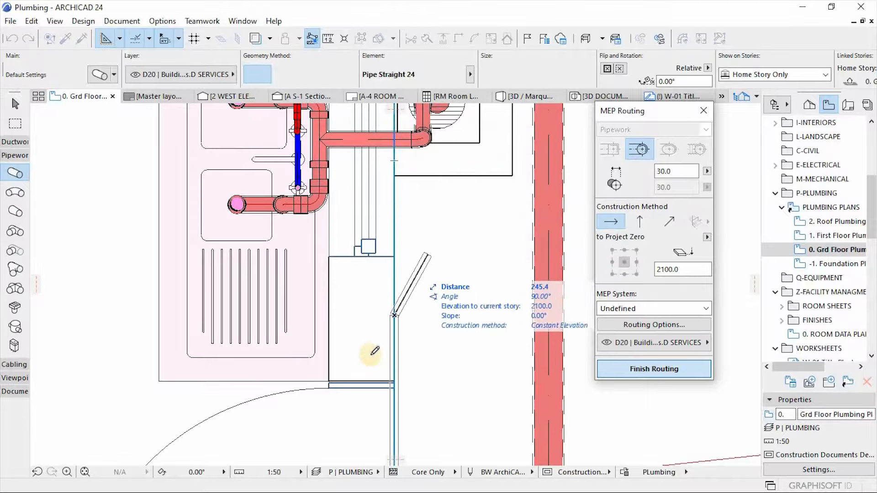
pyautogui.click(653, 370)
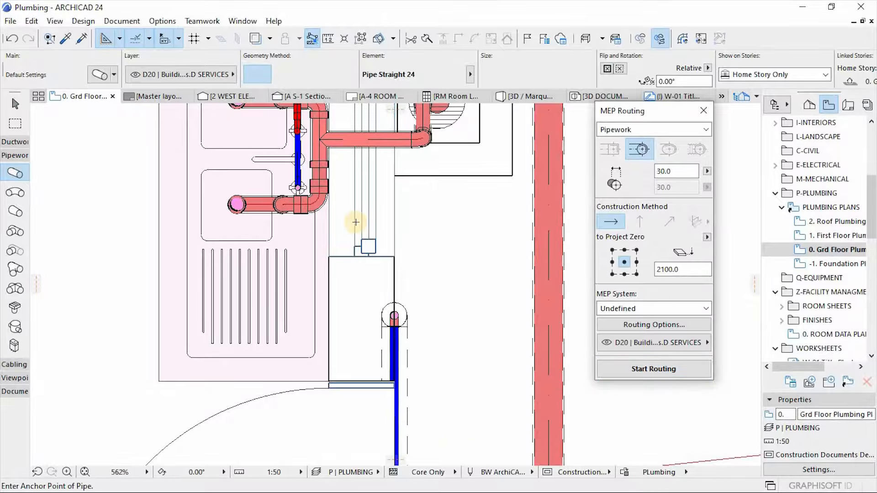
# - Examine the finished supply pipe at its elbow on the house corner and at its connection to the water meter
pyautogui.scroll(-10, 356, 222)
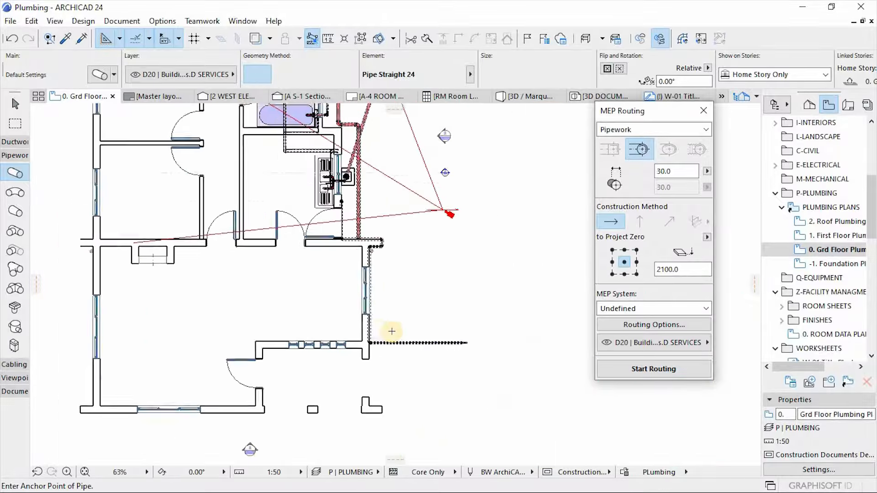
pyautogui.scroll(11, 392, 331)
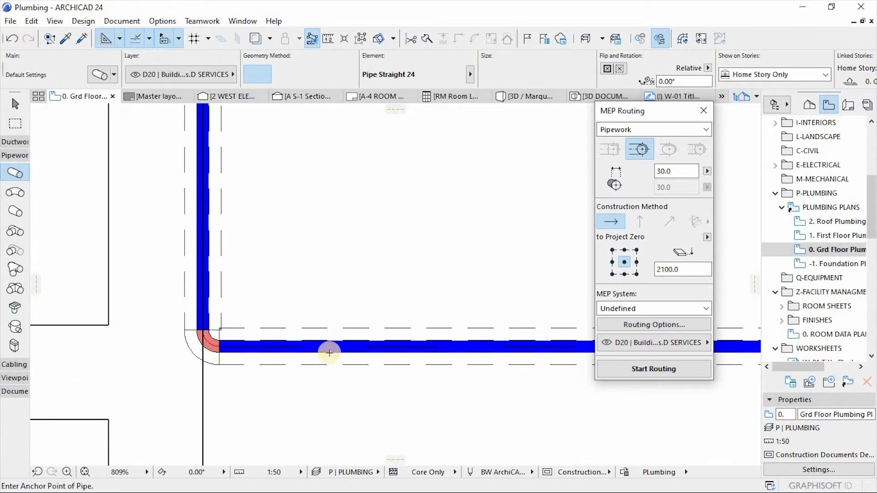
pyautogui.scroll(-1, 267, 347)
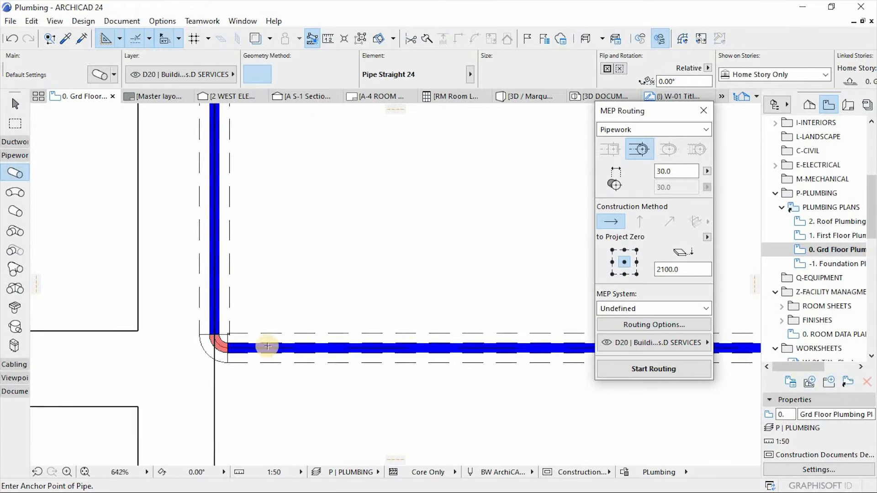
pyautogui.scroll(-3, 268, 341)
pyautogui.scroll(3, 270, 340)
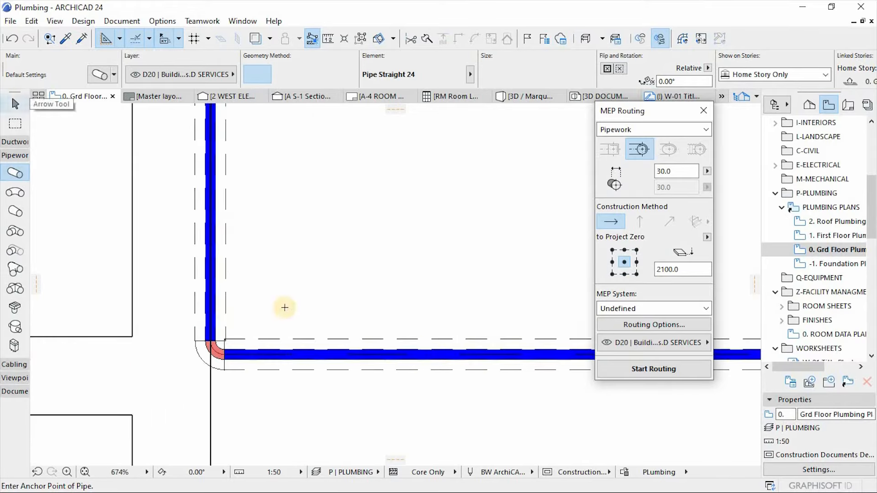
pyautogui.scroll(2, 284, 361)
pyautogui.scroll(-5, 244, 317)
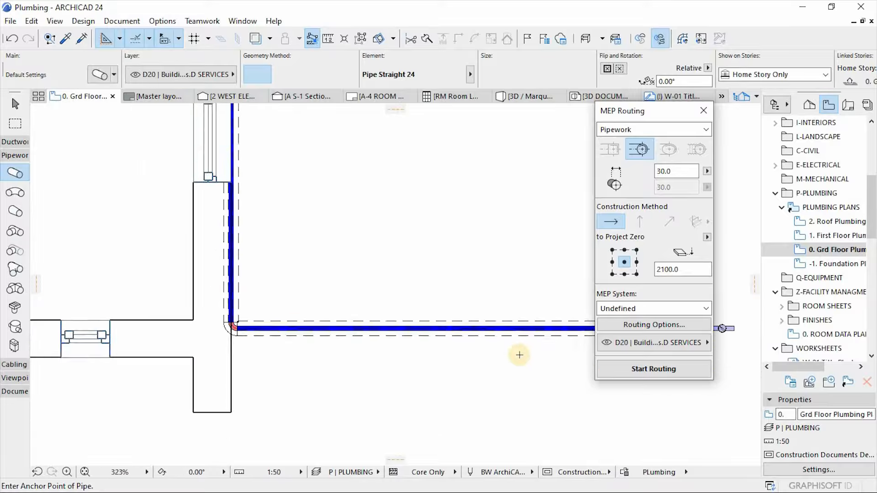
pyautogui.scroll(5, 485, 333)
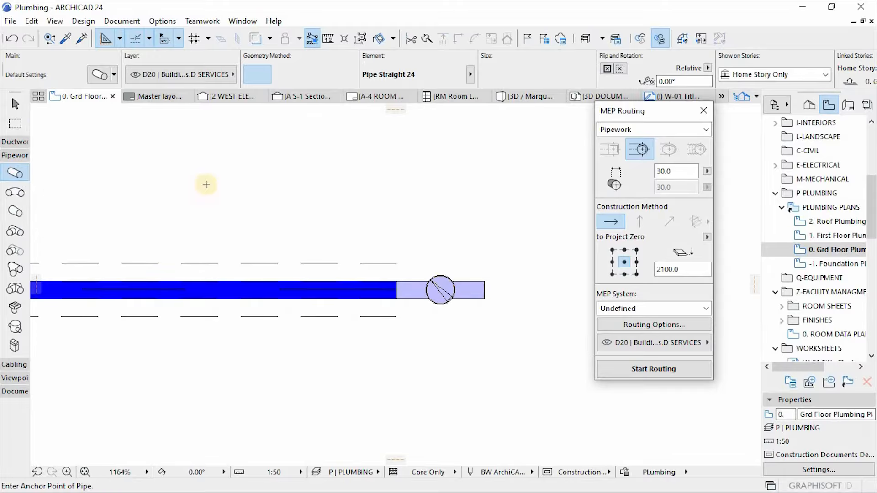
# - Select the whole routed supply run and set the insulation thickness of its straight pipes to 5
pyautogui.click(15, 106)
pyautogui.click(354, 266)
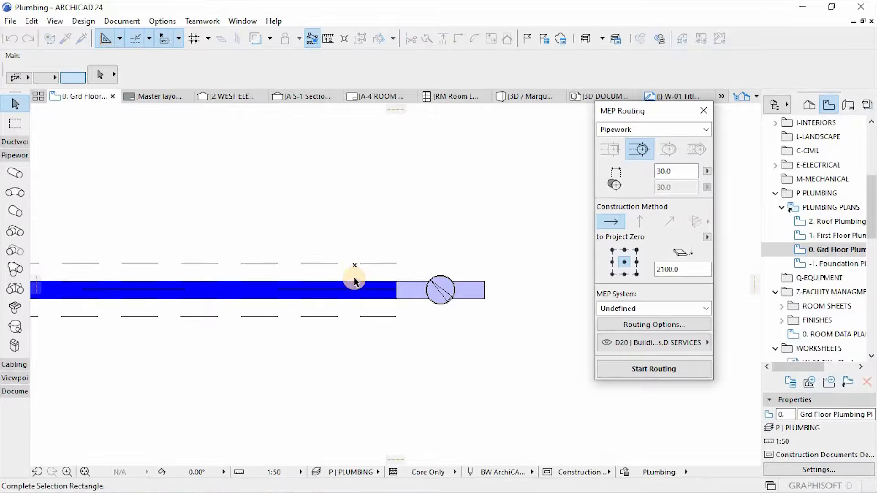
pyautogui.click(331, 277)
pyautogui.click(369, 289)
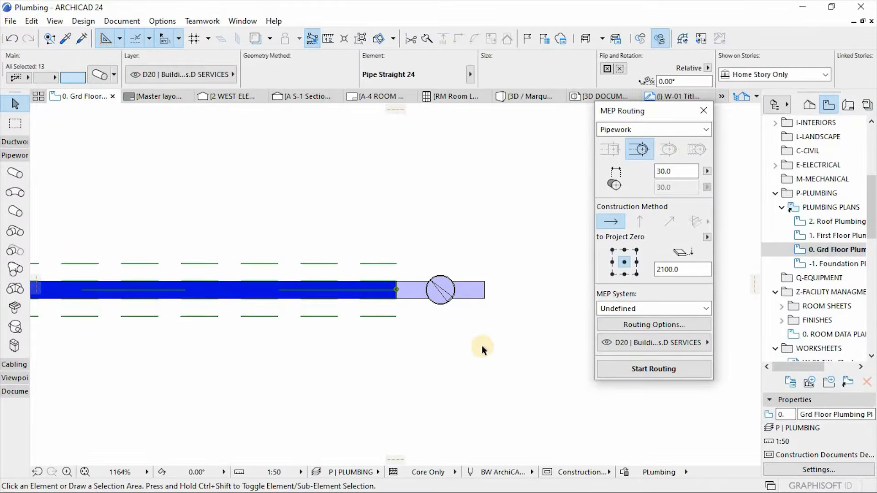
pyautogui.scroll(-8, 483, 348)
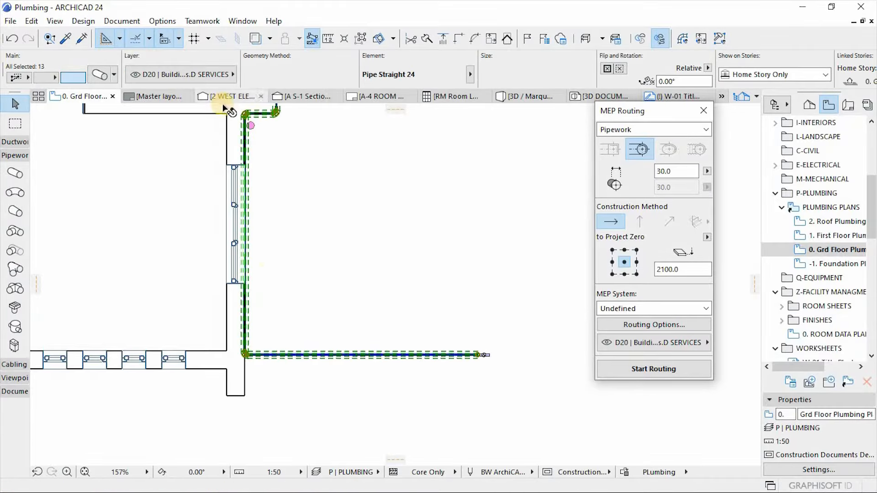
pyautogui.scroll(4, 235, 127)
pyautogui.click(95, 76)
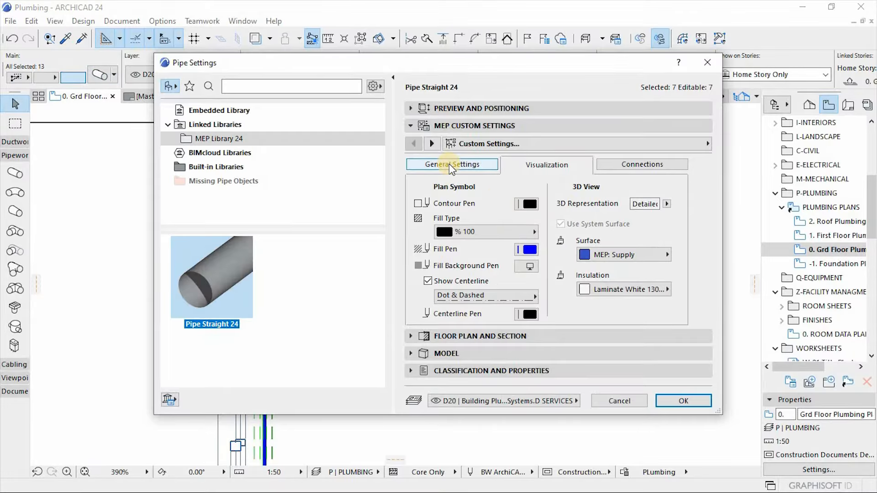
pyautogui.click(449, 164)
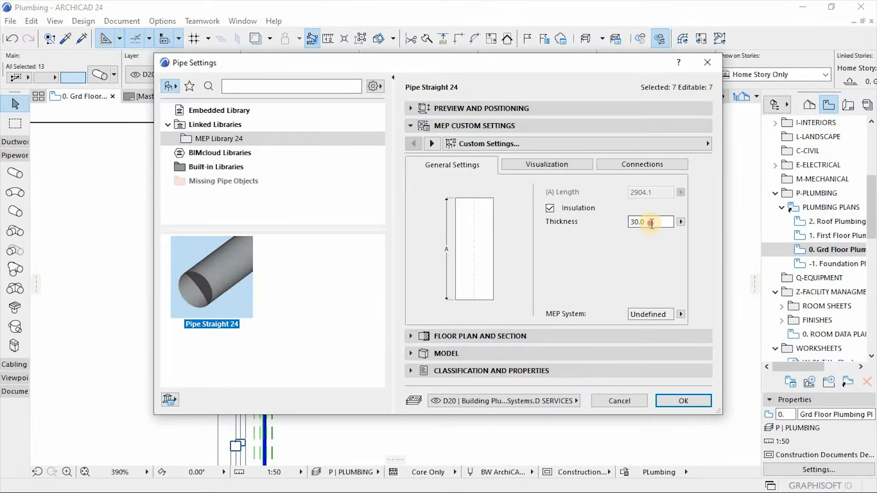
pyautogui.moveTo(651, 224); pyautogui.dragTo(628, 227)
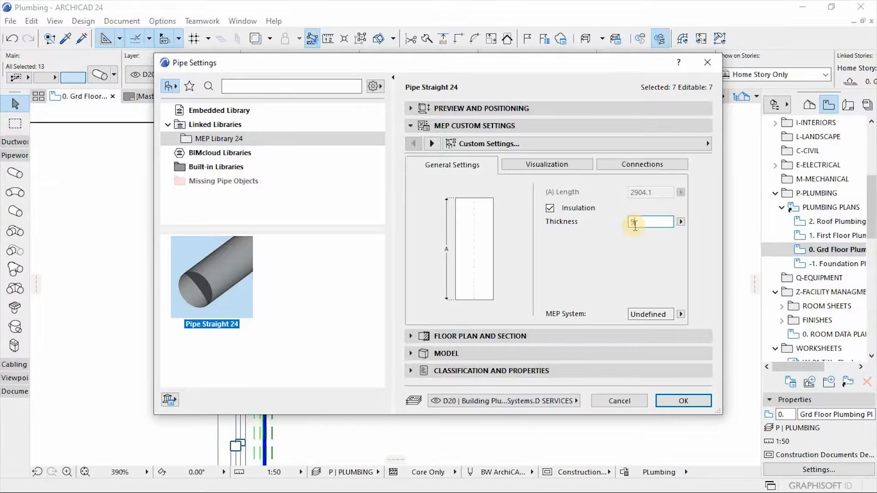
pyautogui.press('Tab')
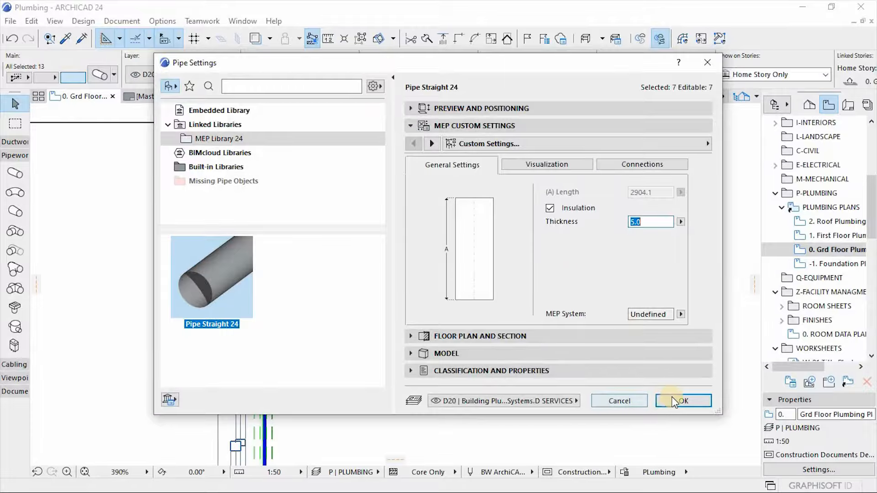
pyautogui.press('Return')
# - Check the insulation along the run, deselect it, and try to select the elbows around the projecting wall end
pyautogui.scroll(-5, 338, 201)
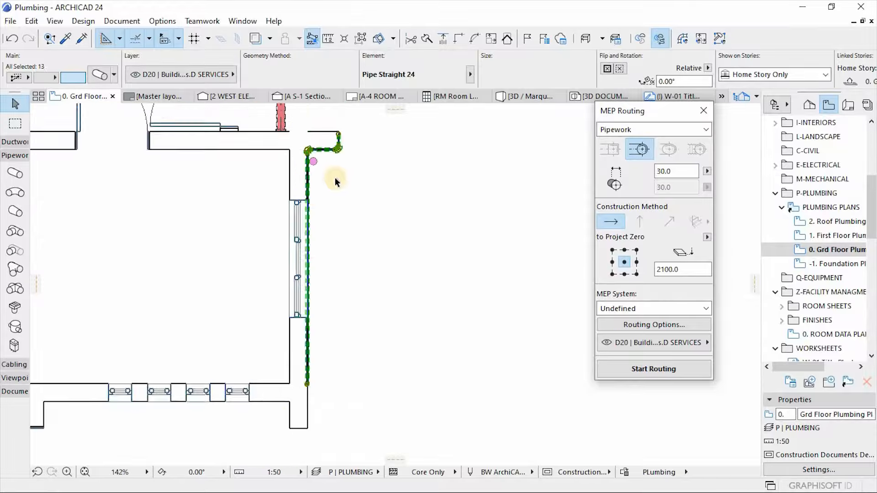
pyautogui.scroll(9, 462, 295)
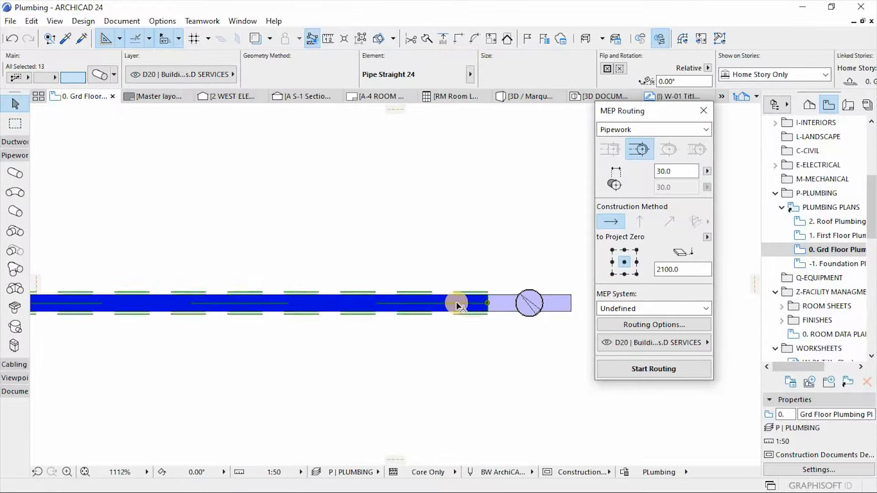
pyautogui.scroll(-6, 482, 331)
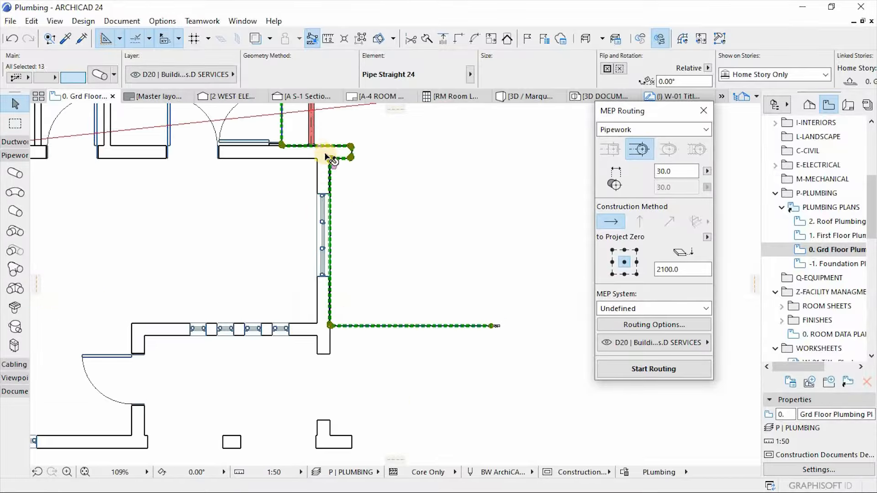
pyautogui.scroll(5, 371, 137)
pyautogui.click(441, 309)
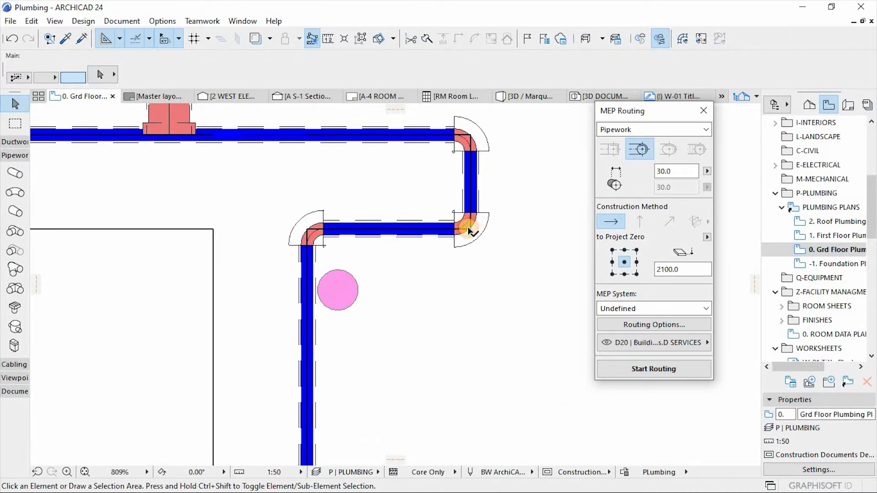
pyautogui.click(473, 232)
pyautogui.click(485, 219)
pyautogui.click(321, 224)
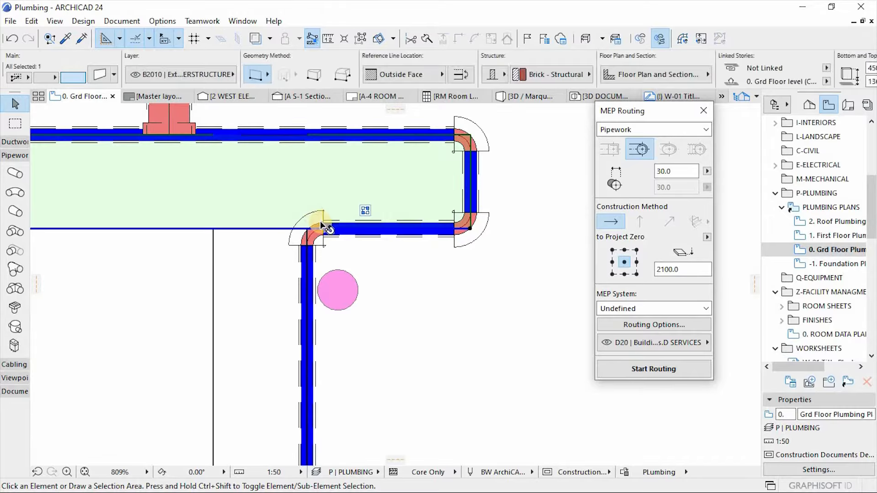
pyautogui.click(489, 272)
pyautogui.scroll(-5, 381, 268)
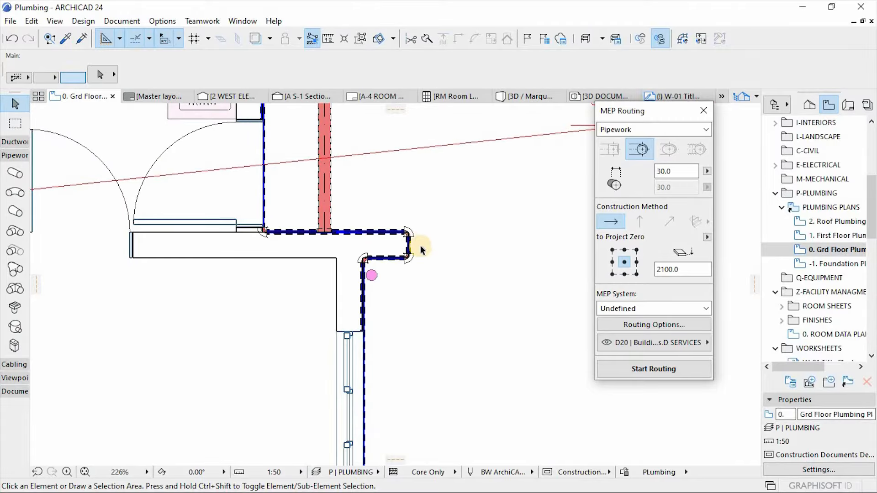
# - Show the supply run in 3D, suspend element grouping, and select only the elbow at the house corner nearest the water meter
pyautogui.press('F3')
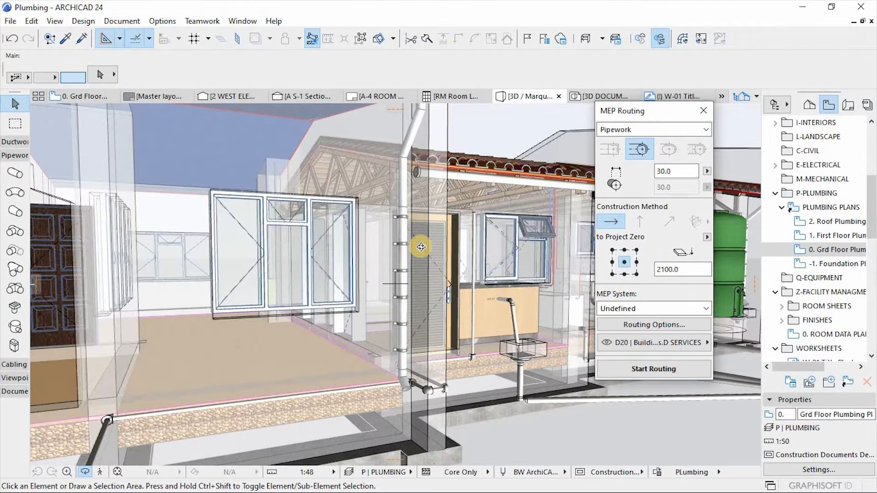
pyautogui.scroll(-8, 420, 247)
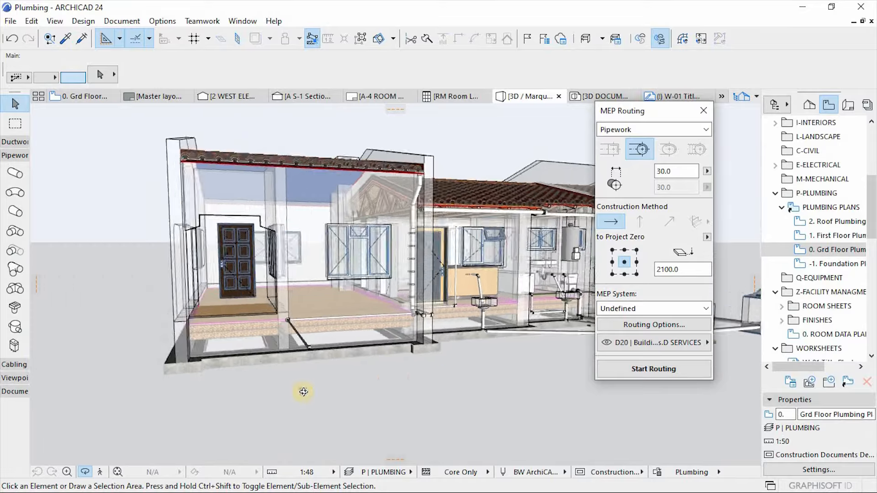
pyautogui.keyDown('shift'); pyautogui.moveTo(303, 392); pyautogui.dragTo(219, 372, button='middle'); pyautogui.keyUp('shift')
pyautogui.keyDown('shift'); pyautogui.moveTo(219, 329); pyautogui.dragTo(221, 328, button='middle'); pyautogui.keyUp('shift')
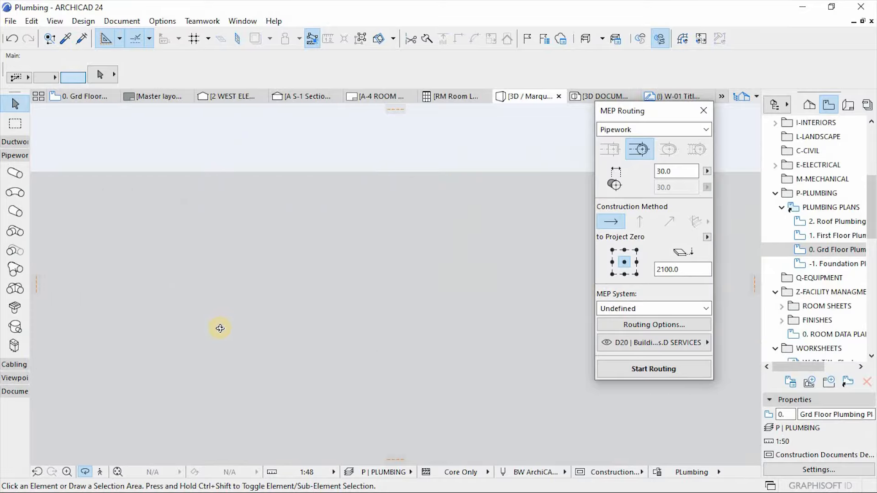
pyautogui.scroll(5, 220, 329)
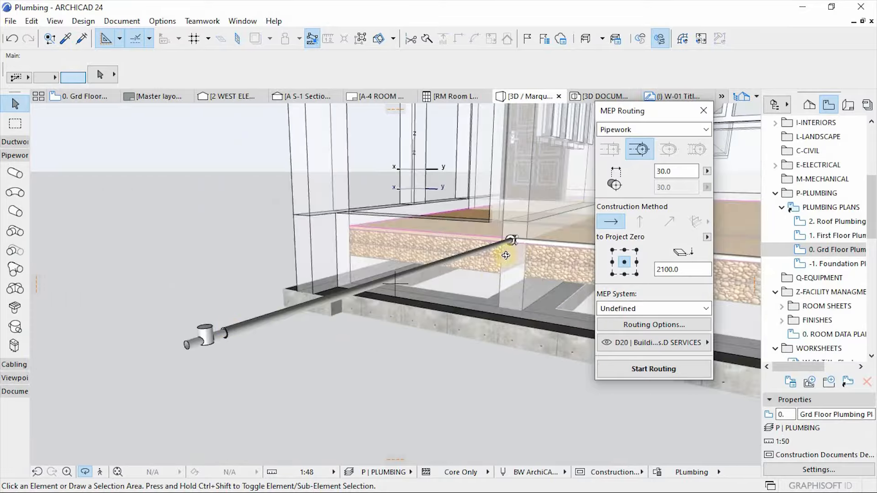
pyautogui.click(512, 237)
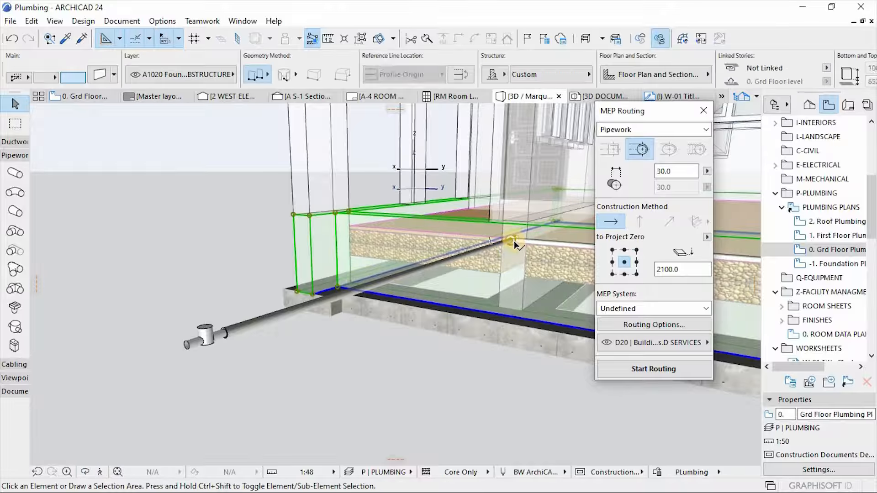
pyautogui.press('Escape')
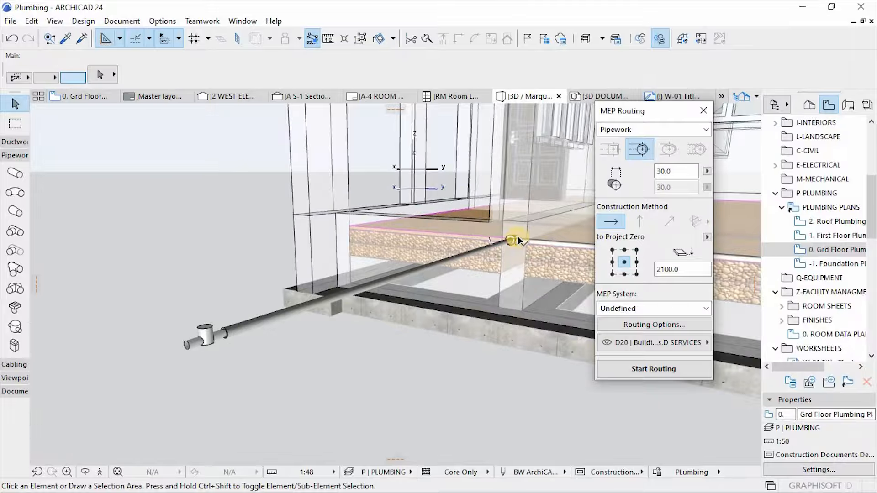
pyautogui.click(530, 237)
pyautogui.scroll(6, 530, 237)
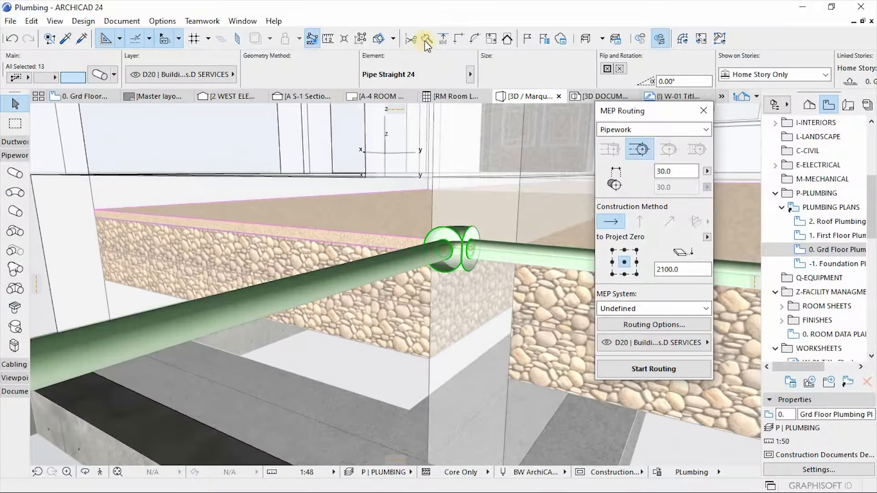
pyautogui.click(312, 39)
pyautogui.click(467, 264)
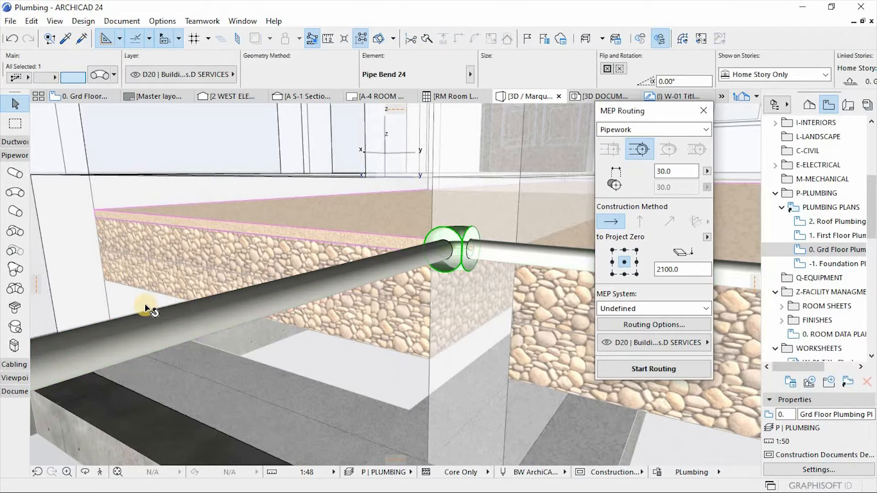
# - Add the elbows around the projecting wall end, including the one at its back, and the inner corner elbow to the selection
pyautogui.scroll(-8, 150, 298)
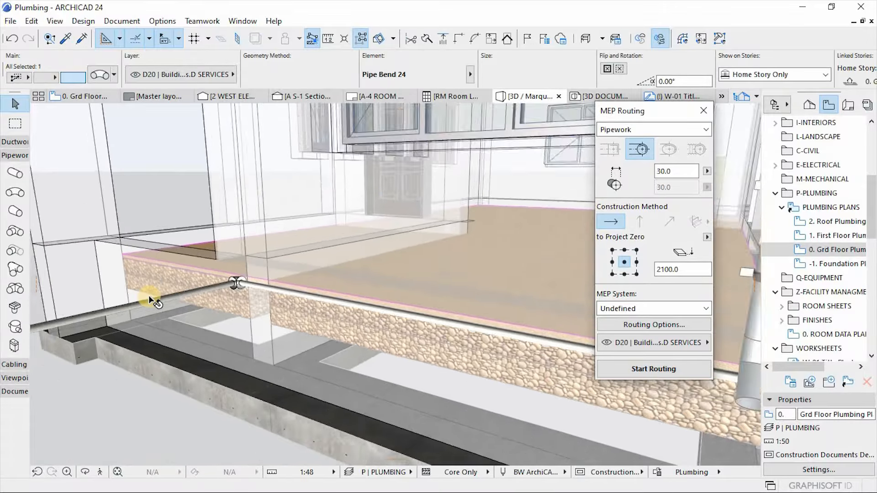
pyautogui.scroll(5, 454, 354)
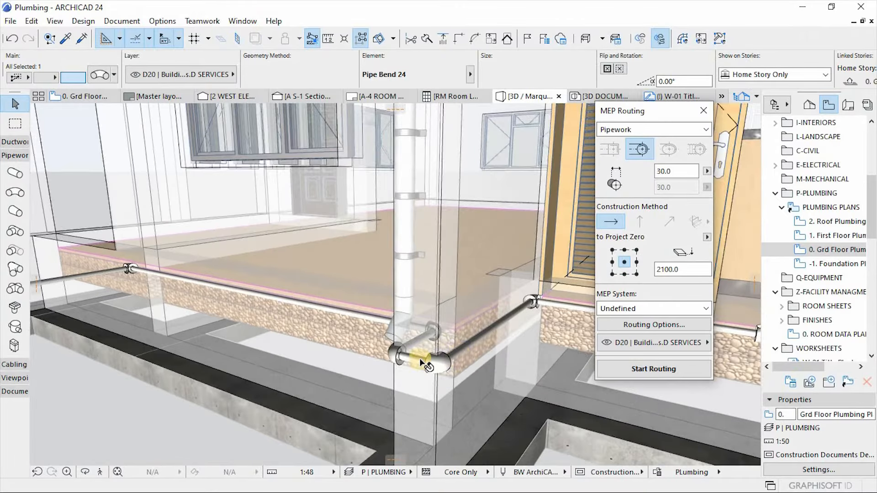
pyautogui.keyDown('shift'); pyautogui.click(379, 360); pyautogui.keyUp('shift')
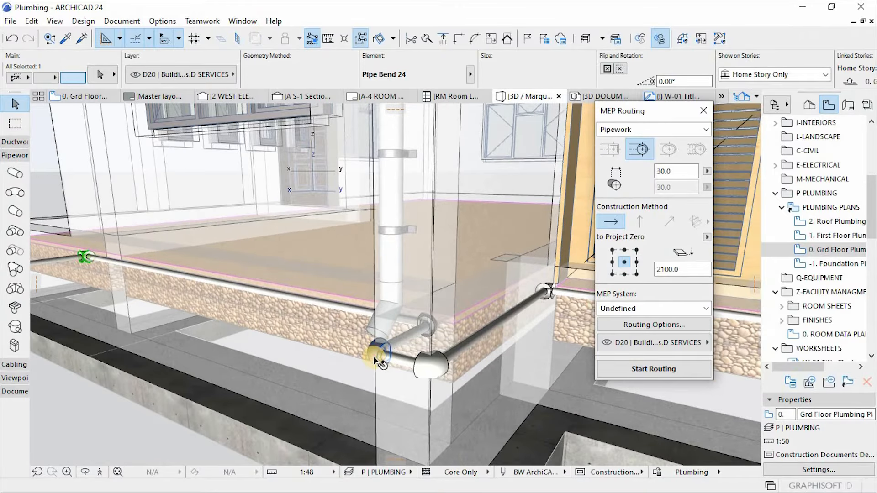
pyautogui.keyDown('shift'); pyautogui.click(429, 366); pyautogui.keyUp('shift')
pyautogui.keyDown('shift'); pyautogui.click(549, 289); pyautogui.keyUp('shift')
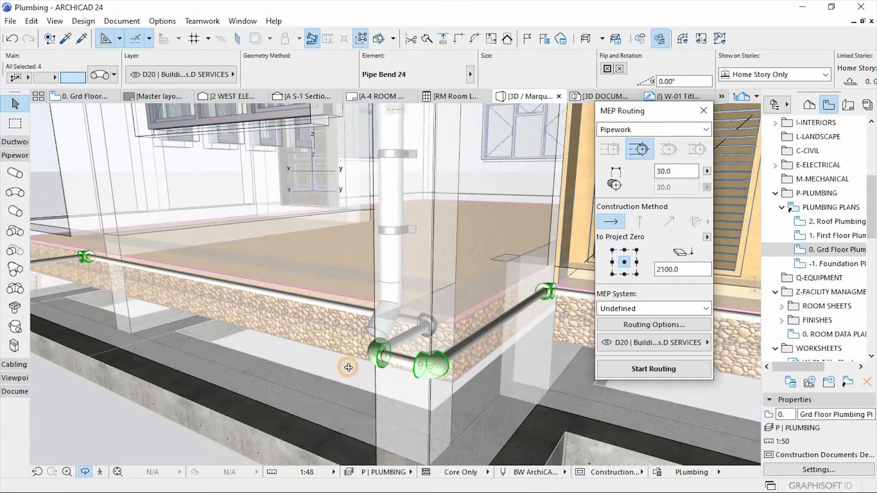
pyautogui.keyDown('shift'); pyautogui.moveTo(349, 368); pyautogui.dragTo(517, 318, button='middle'); pyautogui.keyUp('shift')
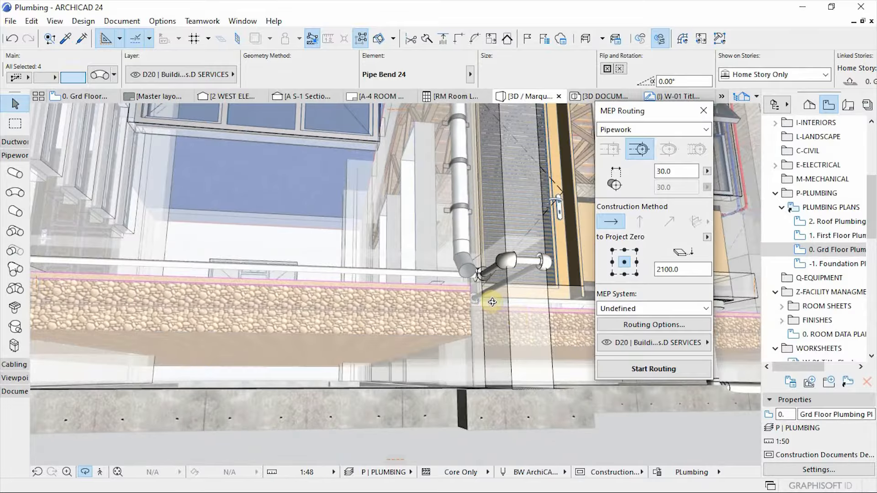
pyautogui.keyDown('shift'); pyautogui.click(478, 279); pyautogui.keyUp('shift')
# - Add the elbow at the foot of the vertical rise beside the kitchen door to the selection
pyautogui.keyDown('shift'); pyautogui.moveTo(456, 363); pyautogui.dragTo(488, 338, button='middle'); pyautogui.keyUp('shift')
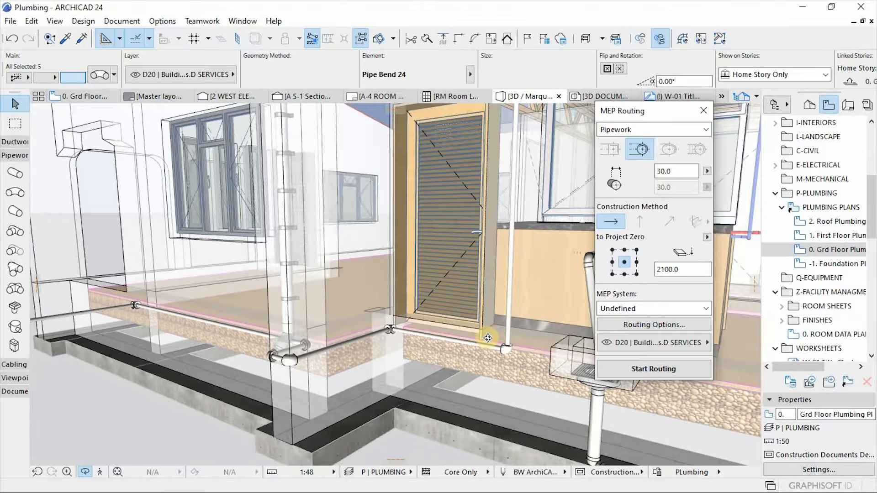
pyautogui.scroll(2, 547, 345)
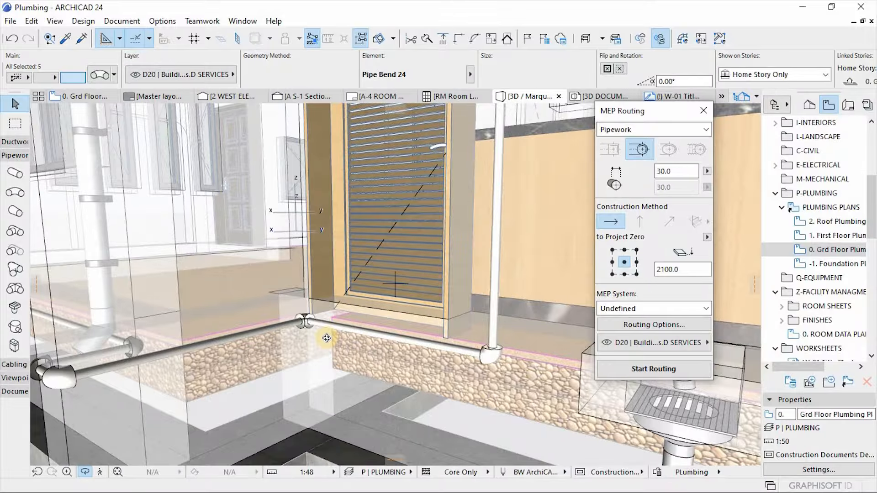
pyautogui.keyDown('shift'); pyautogui.click(495, 358); pyautogui.keyUp('shift')
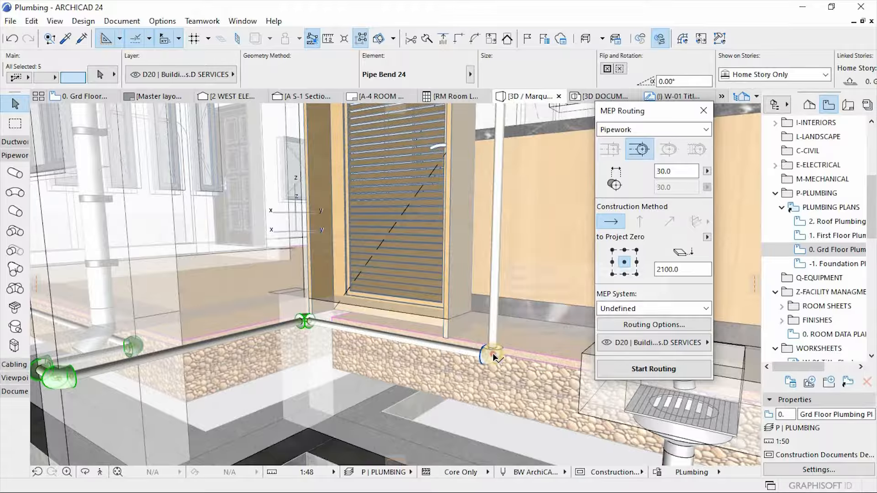
pyautogui.scroll(-2, 503, 404)
pyautogui.scroll(-2, 505, 406)
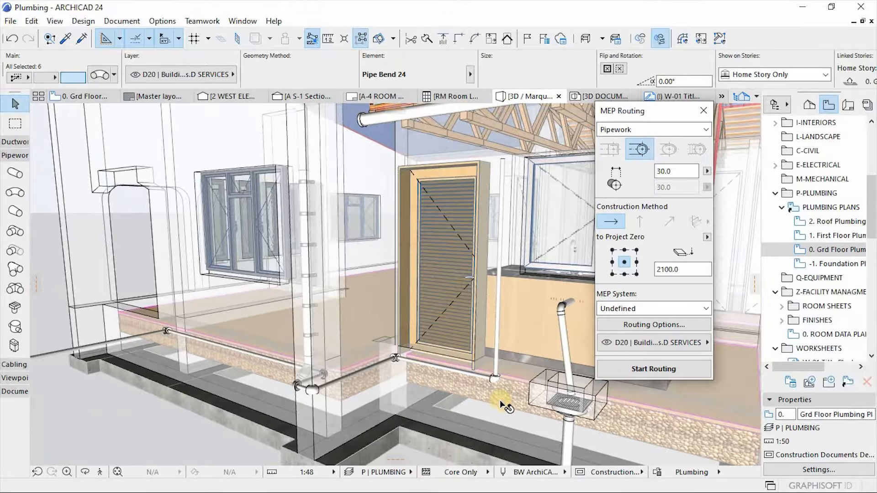
# - Set the insulation thickness of the selected pipe bends to 5
pyautogui.click(77, 67)
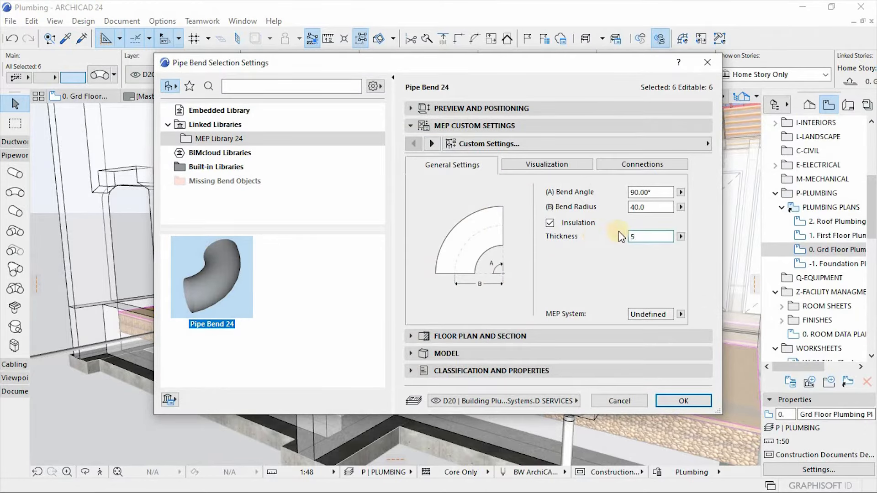
pyautogui.click(623, 160)
pyautogui.click(682, 401)
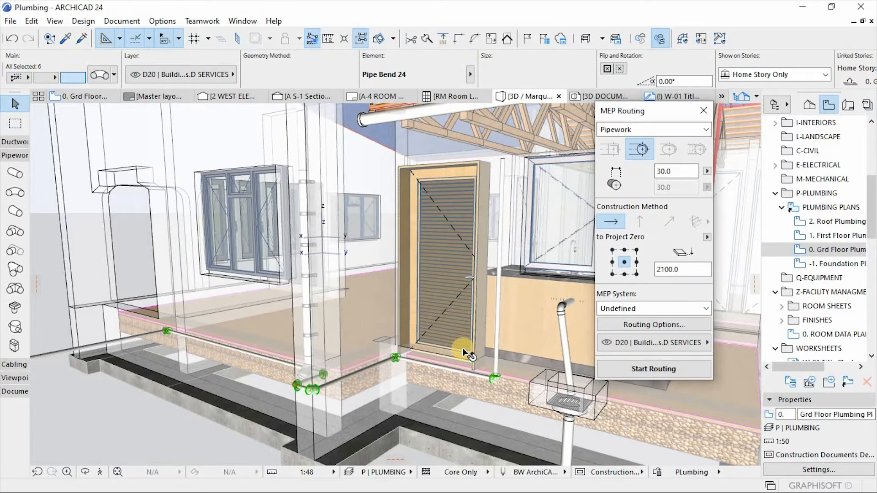
# - Set the 3D surface of the selected pipe bends to MEP: Supply
pyautogui.scroll(-5, 466, 338)
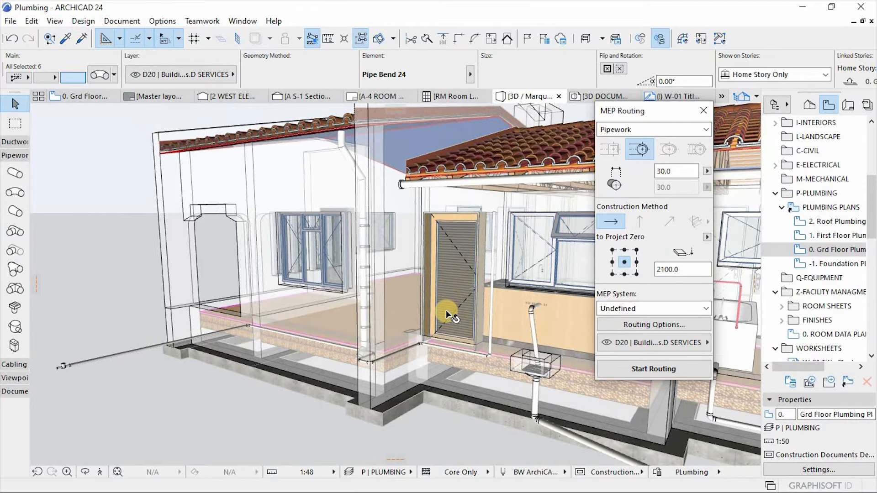
pyautogui.scroll(-2, 449, 315)
pyautogui.scroll(2, 347, 332)
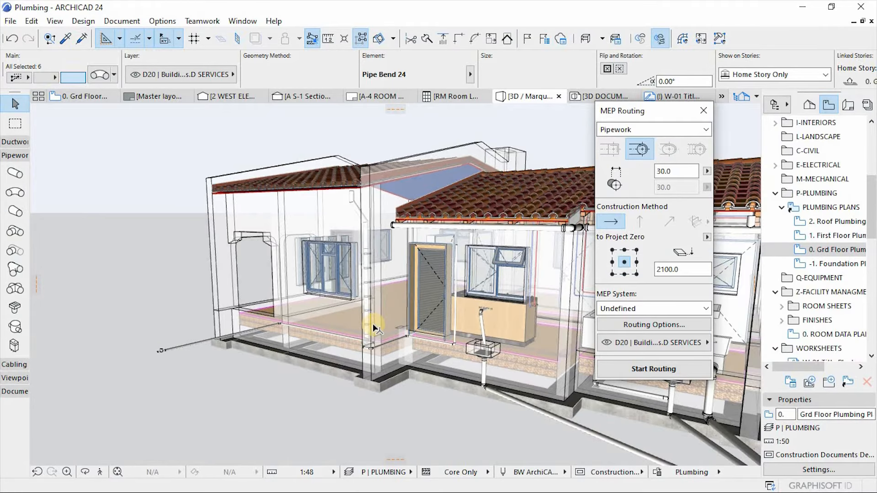
pyautogui.scroll(2, 394, 339)
pyautogui.scroll(2, 394, 338)
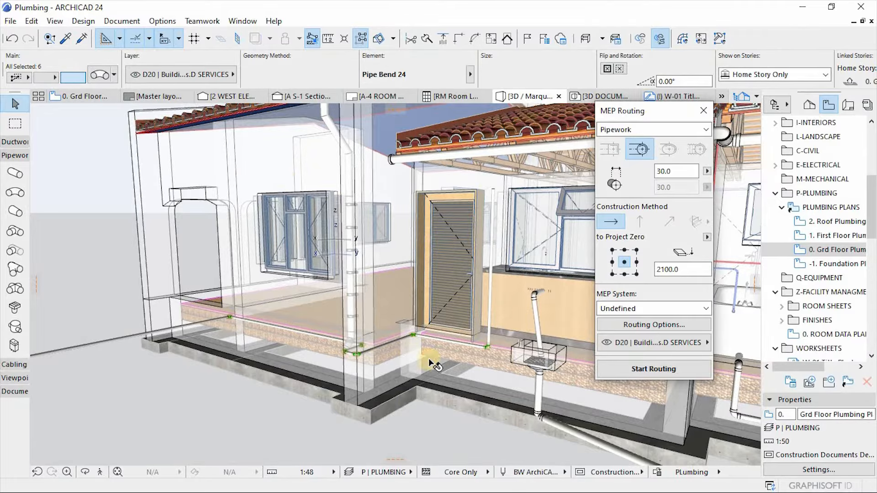
pyautogui.click(102, 80)
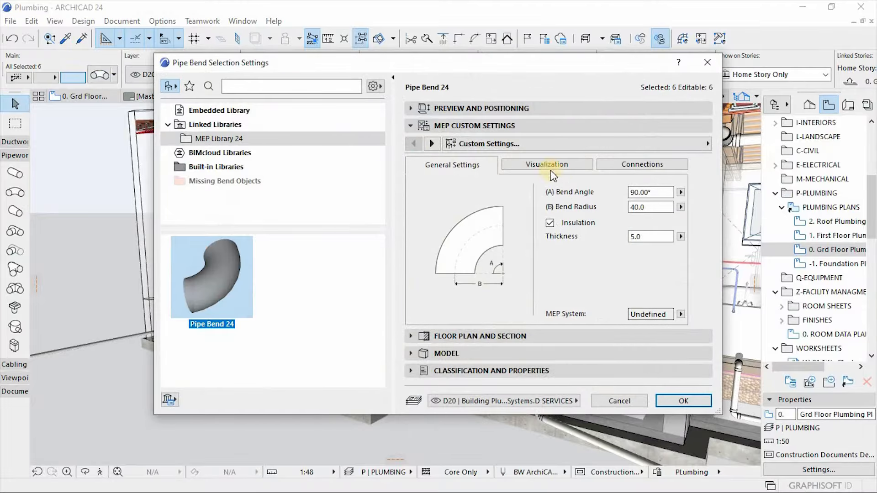
pyautogui.click(559, 166)
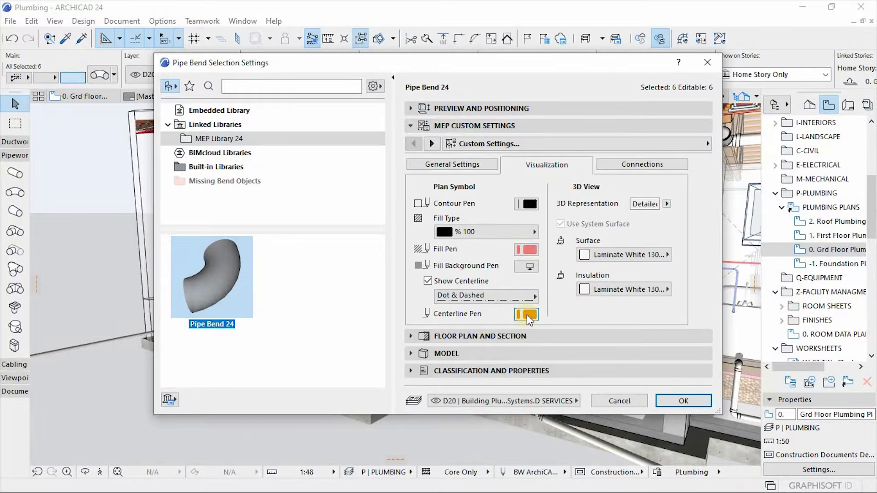
pyautogui.click(658, 257)
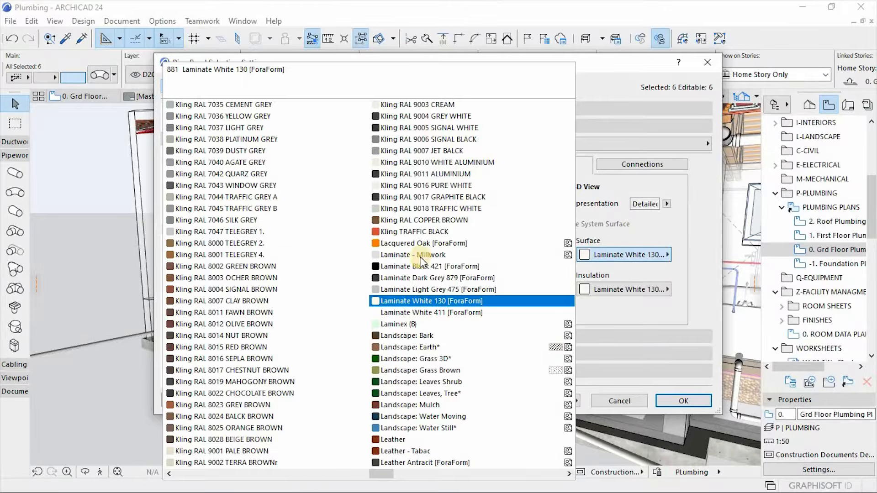
pyautogui.write('meta')
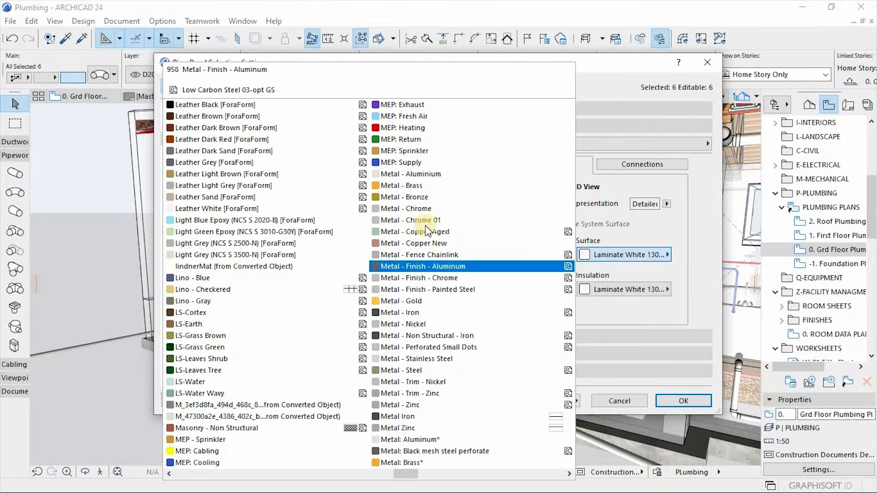
pyautogui.click(422, 163)
# - Set the insulation surface of the selected pipe bends to MEP: Supply and apply the settings
pyautogui.click(634, 292)
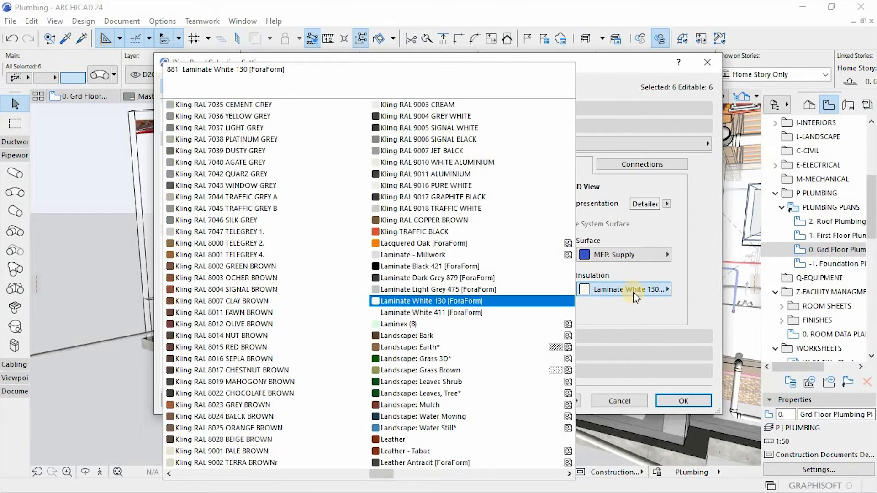
pyautogui.scroll(-2, 423, 184)
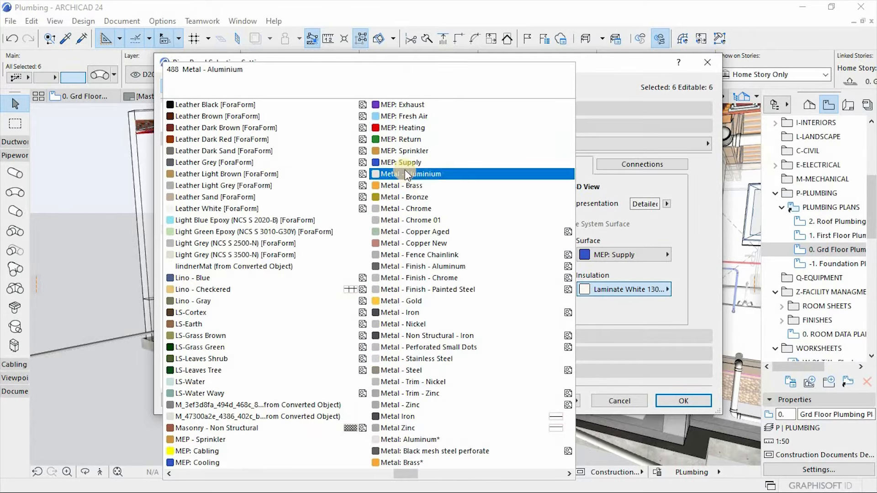
pyautogui.click(403, 162)
pyautogui.click(660, 397)
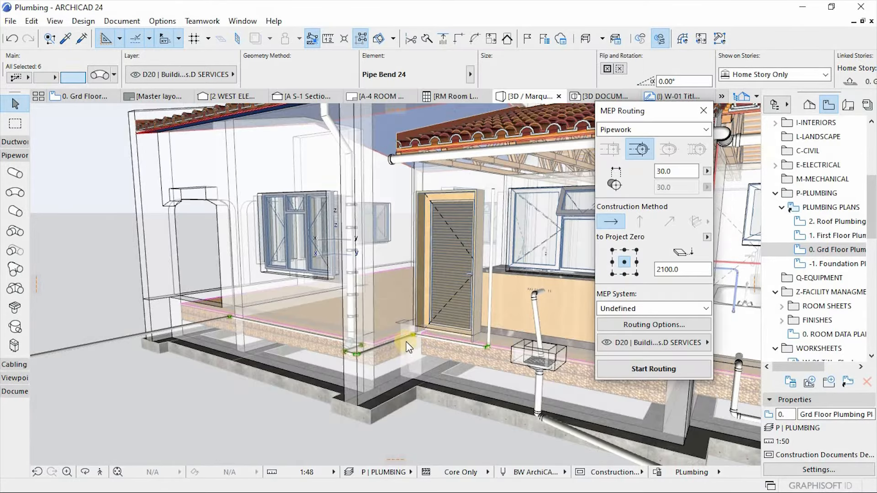
# - Select the straight pipe between the projecting wall end and the kitchen door, and restore grouping to select the whole run
pyautogui.scroll(5, 407, 345)
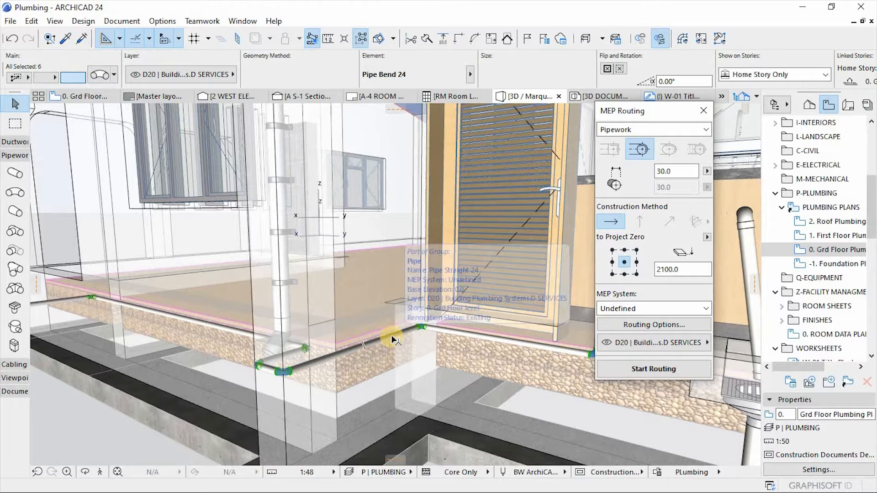
pyautogui.click(382, 339)
pyautogui.click(382, 339)
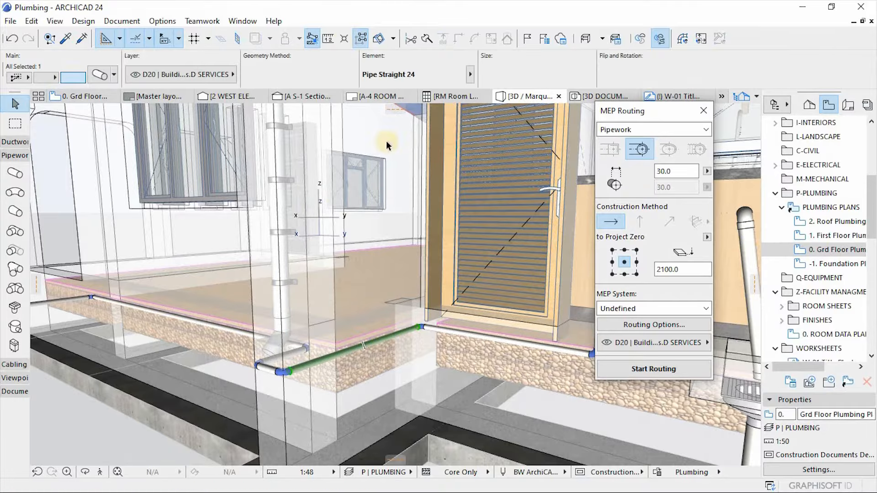
pyautogui.click(363, 41)
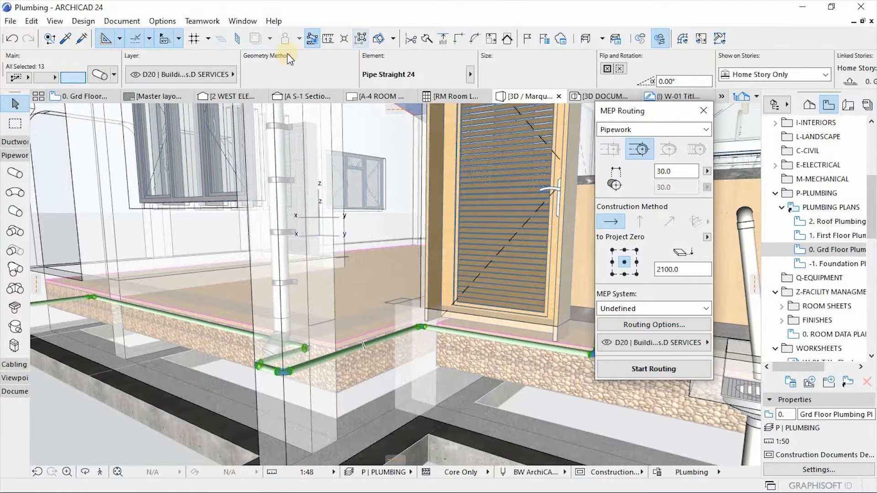
# - Set the insulation surface of the selected straight pipes to MEP: Supply, apply the settings, and clear the selection
pyautogui.hotkey('ctrl', 't')
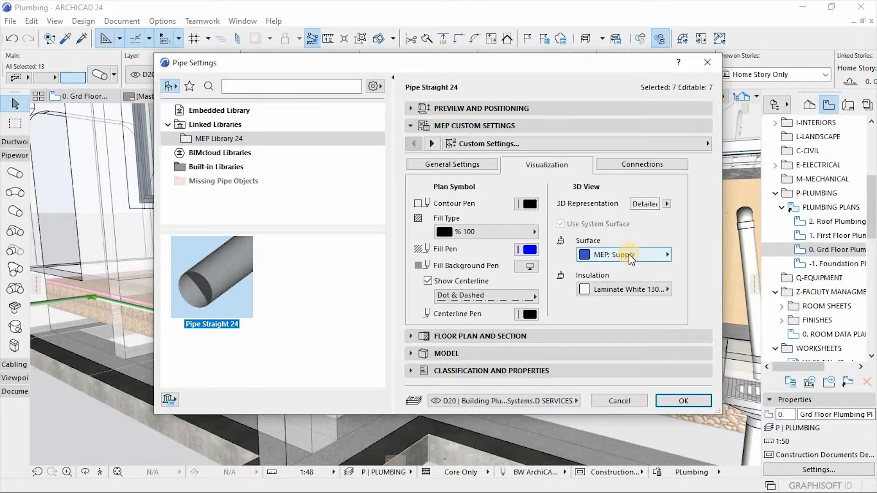
pyautogui.click(616, 288)
pyautogui.scroll(-2, 564, 270)
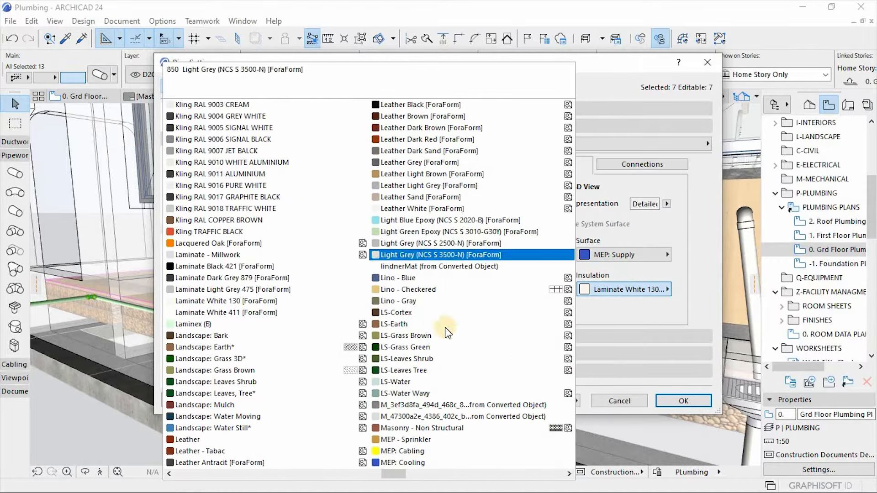
pyautogui.scroll(-2, 443, 355)
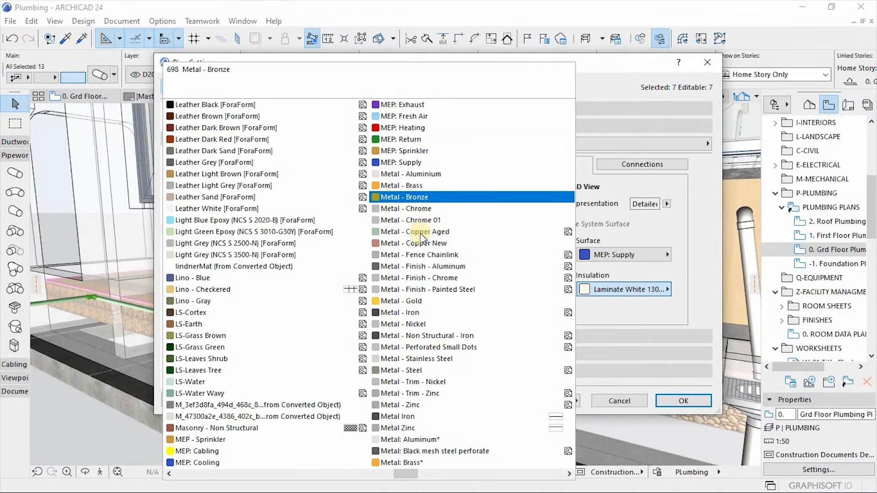
pyautogui.click(405, 162)
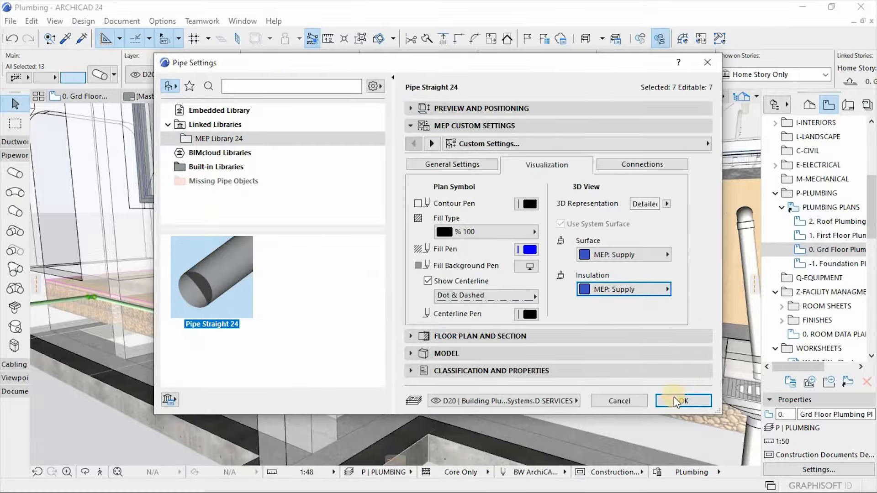
pyautogui.click(675, 398)
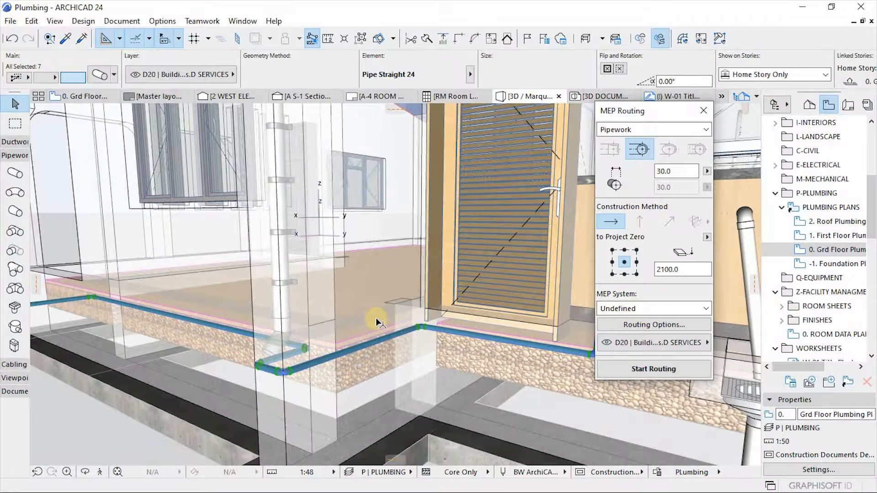
pyautogui.scroll(-10, 369, 322)
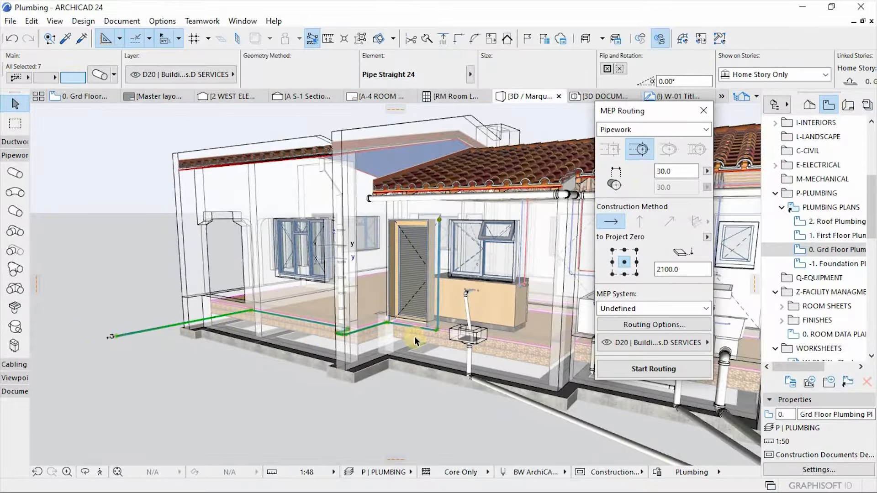
pyautogui.scroll(5, 456, 218)
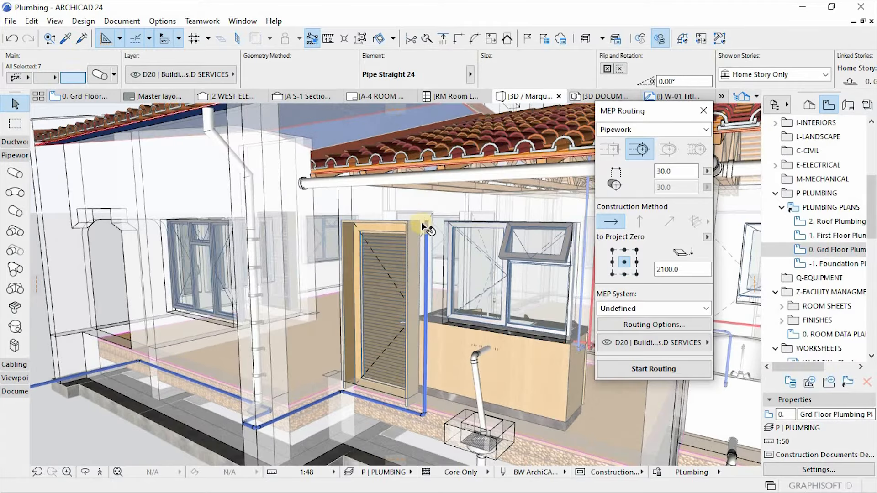
pyautogui.press('Escape')
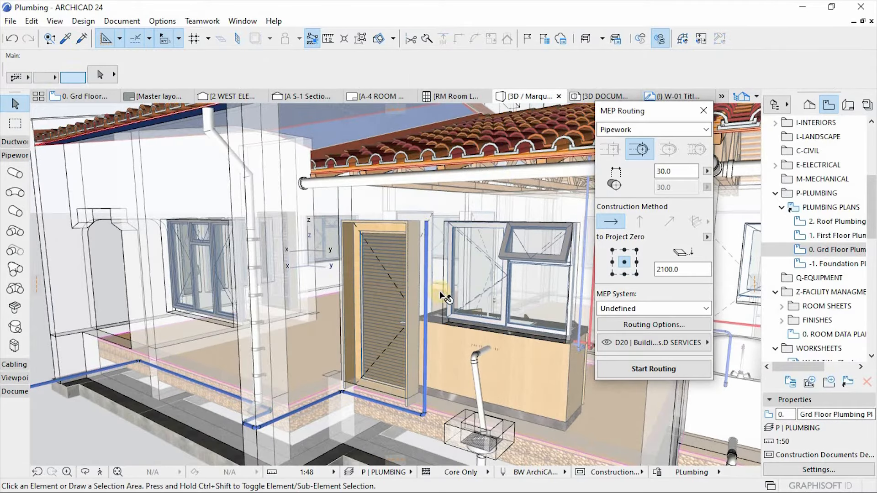
# - Close the MEP Routing palette in the 3D view near the kitchen window
pyautogui.keyDown('shift'); pyautogui.moveTo(395, 303); pyautogui.dragTo(562, 185, button='middle'); pyautogui.keyUp('shift')
pyautogui.scroll(3, 427, 227)
pyautogui.click(703, 110)
pyautogui.scroll(3, 516, 169)
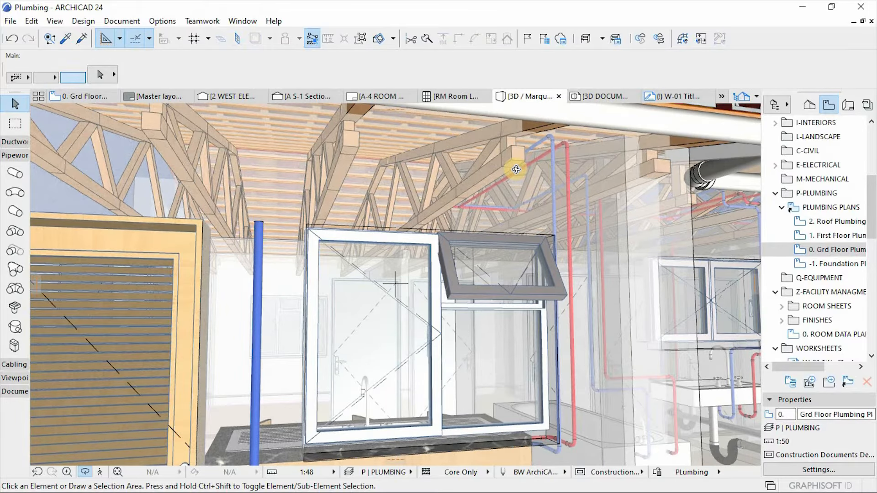
# - Select all the walls in the 3D view and hide their layers
pyautogui.press('Escape')
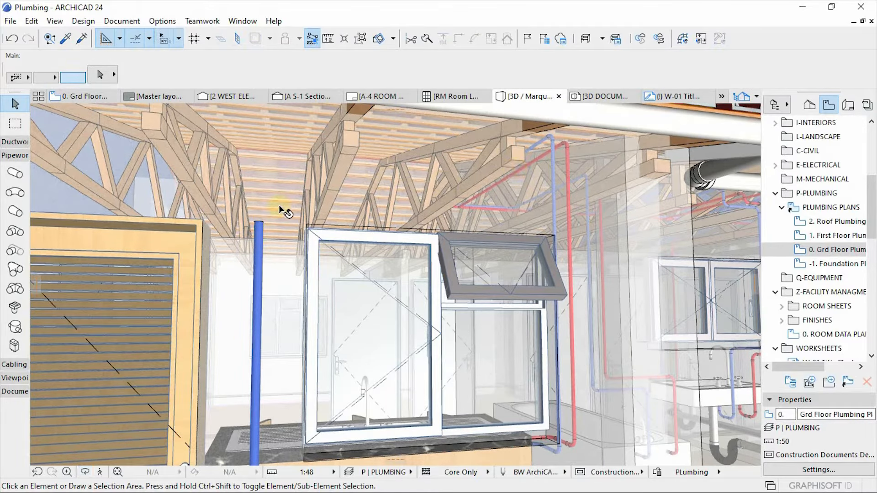
pyautogui.hotkey('ctrl', 'a')
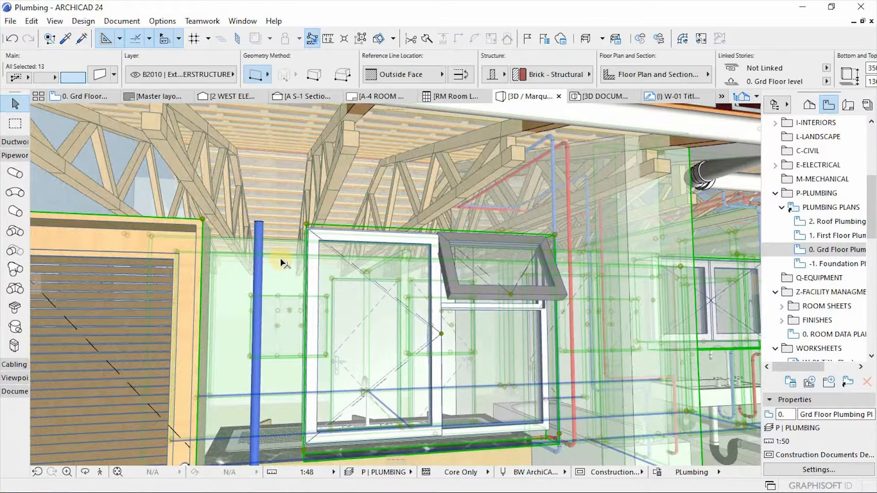
pyautogui.rightClick(286, 256)
pyautogui.moveTo(365, 256)
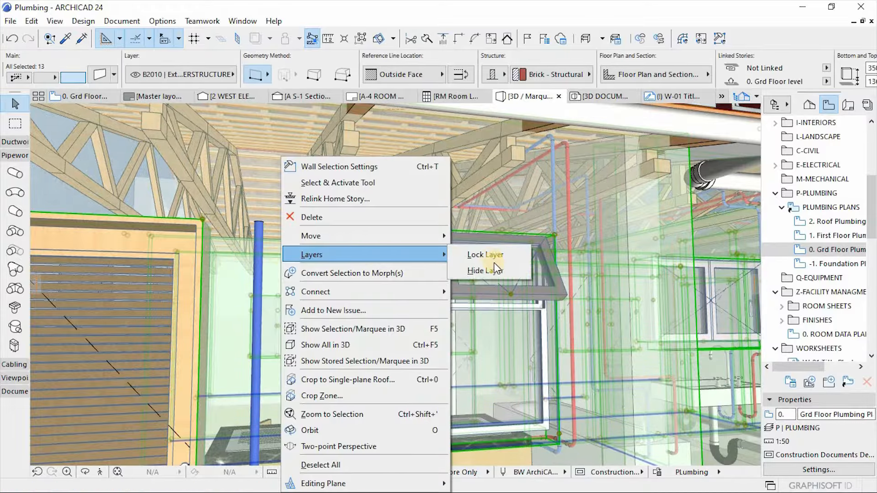
pyautogui.click(486, 268)
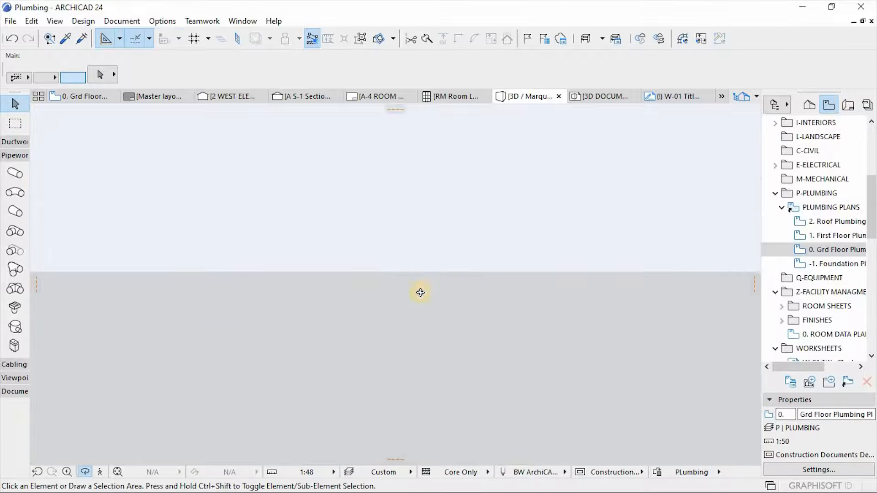
# - Bring the whole house back into view in 3D and examine the model from above
pyautogui.keyDown('shift'); pyautogui.moveTo(421, 293); pyautogui.dragTo(404, 292, button='middle'); pyautogui.keyUp('shift')
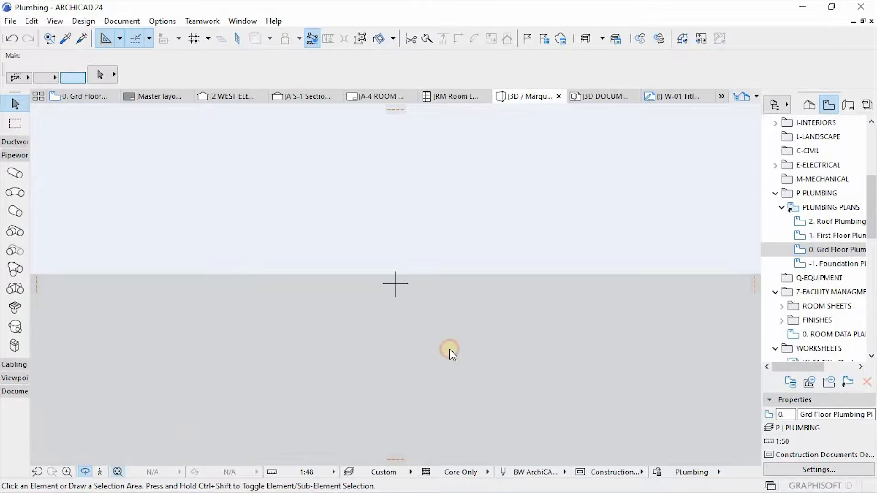
pyautogui.scroll(5, 415, 145)
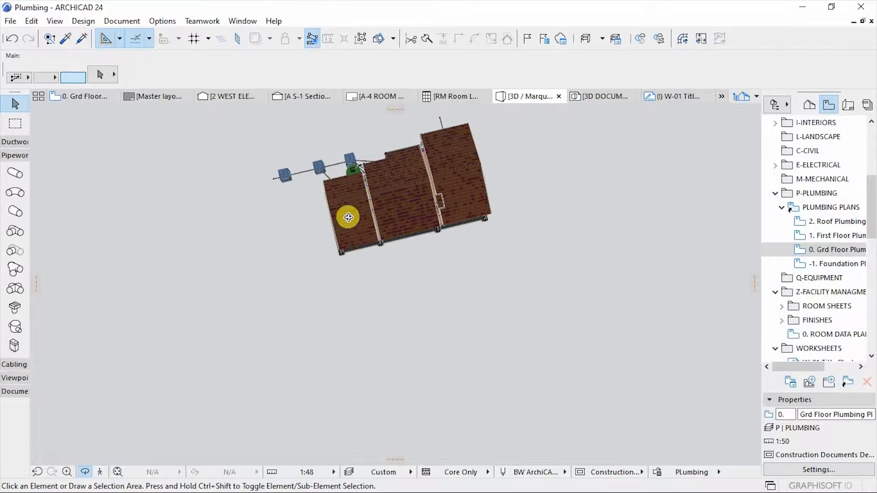
pyautogui.keyDown('shift'); pyautogui.moveTo(348, 217); pyautogui.dragTo(387, 155, button='middle'); pyautogui.keyUp('shift')
pyautogui.click(393, 150)
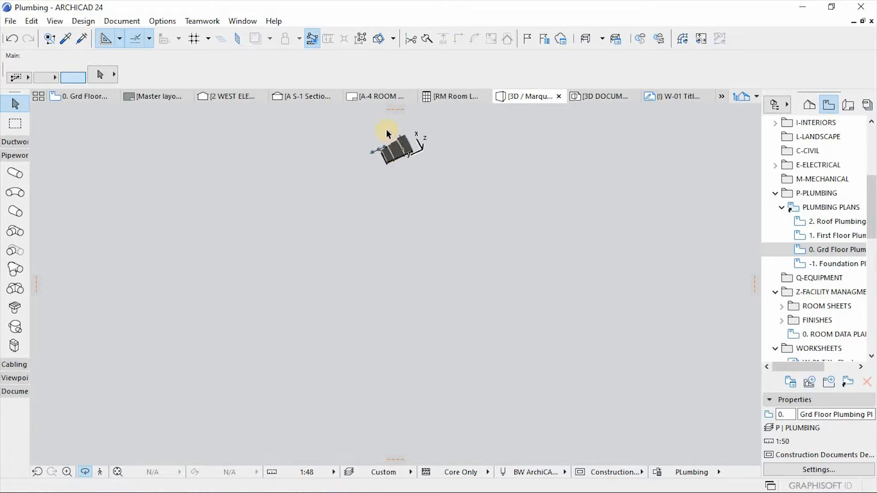
pyautogui.scroll(6, 387, 130)
pyautogui.scroll(-6, 385, 129)
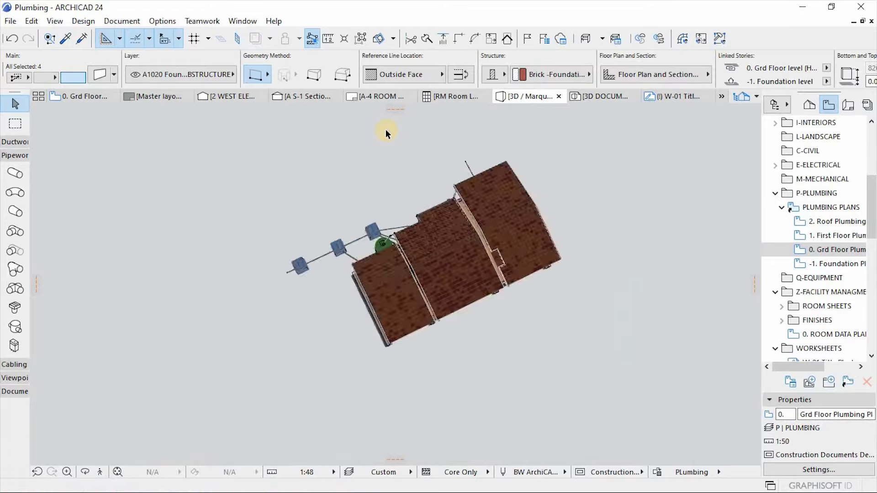
pyautogui.press('Escape')
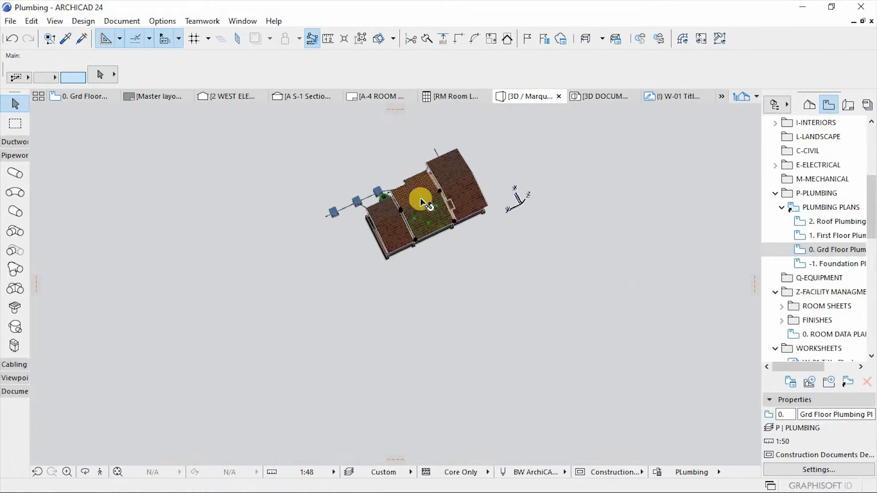
pyautogui.click(414, 211)
pyautogui.scroll(3, 407, 157)
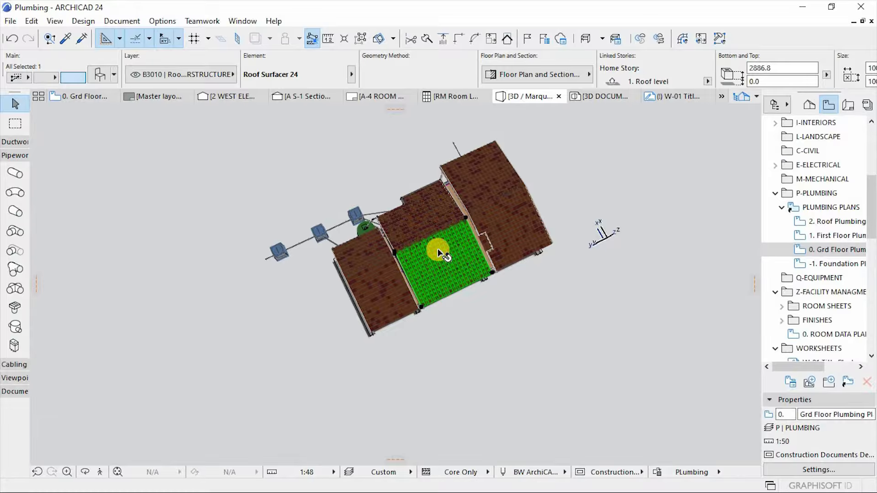
# - Examine the supply riser beside the kitchen sink cabinet and the roof trusses above it
pyautogui.keyDown('shift'); pyautogui.moveTo(429, 356); pyautogui.dragTo(449, 298, button='middle'); pyautogui.keyUp('shift')
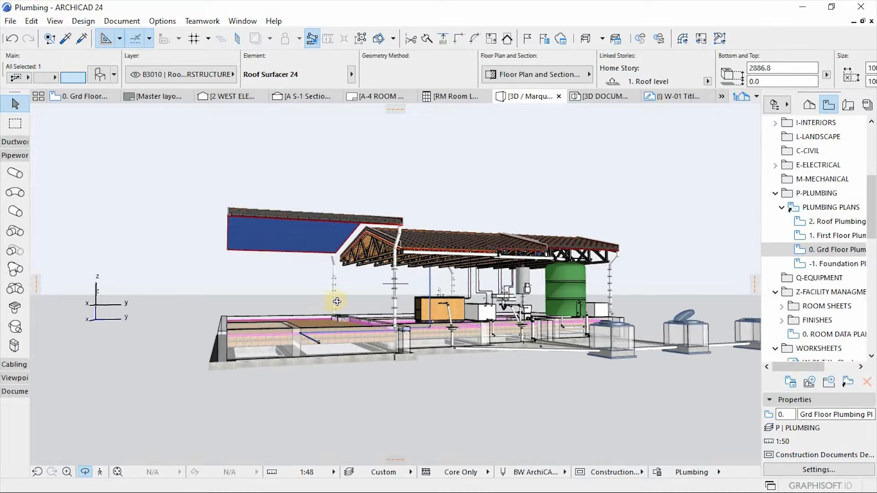
pyautogui.moveTo(337, 301); pyautogui.dragTo(374, 314)
pyautogui.scroll(5, 457, 308)
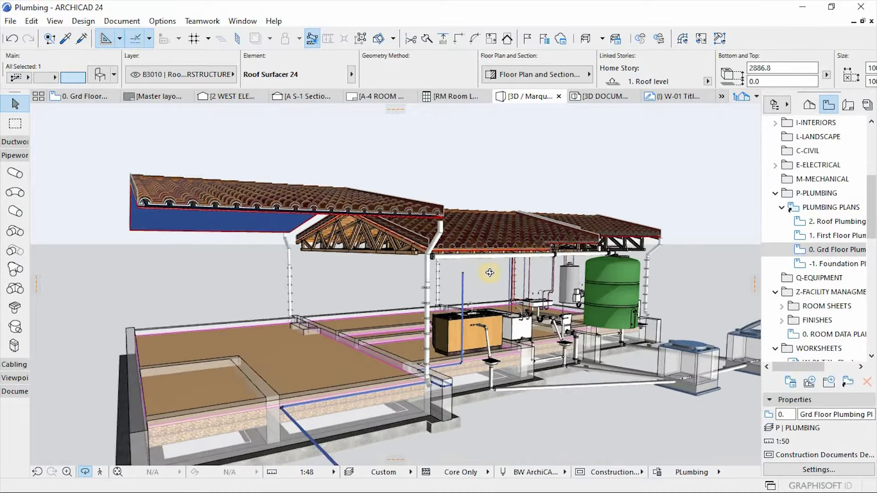
pyautogui.scroll(-10, 430, 272)
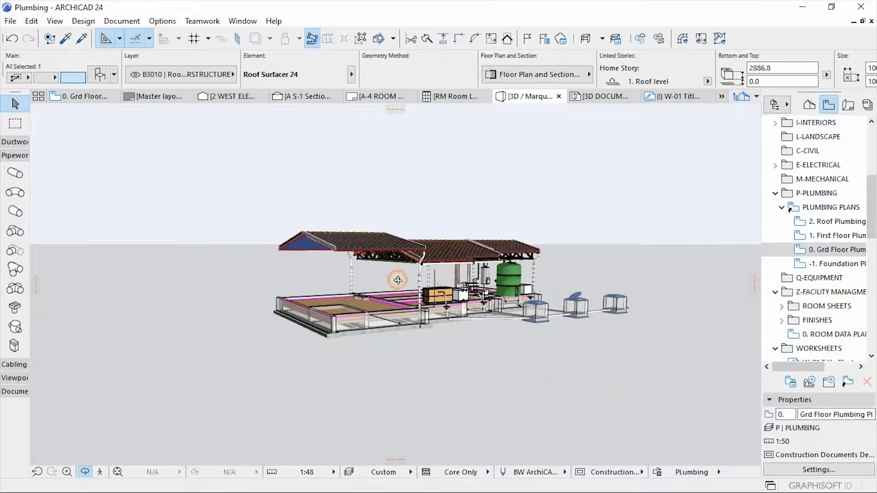
pyautogui.moveTo(430, 272); pyautogui.dragTo(404, 273)
pyautogui.scroll(6, 403, 272)
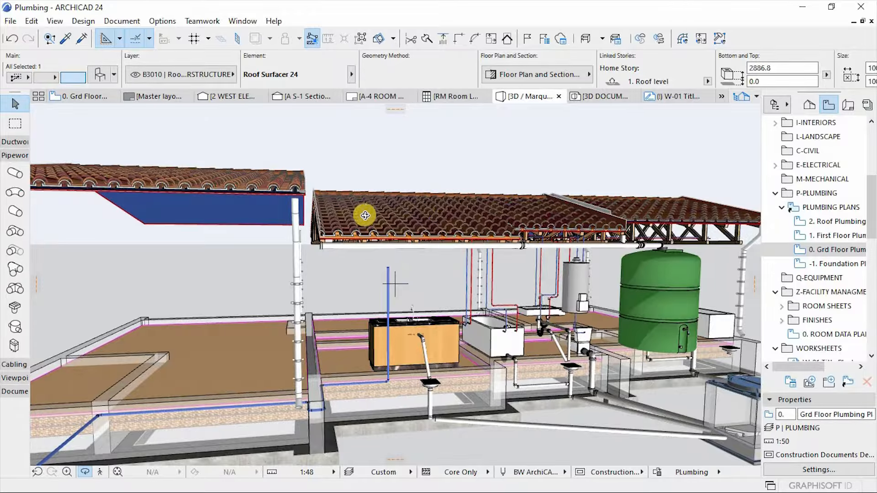
pyautogui.moveTo(429, 290); pyautogui.dragTo(324, 303)
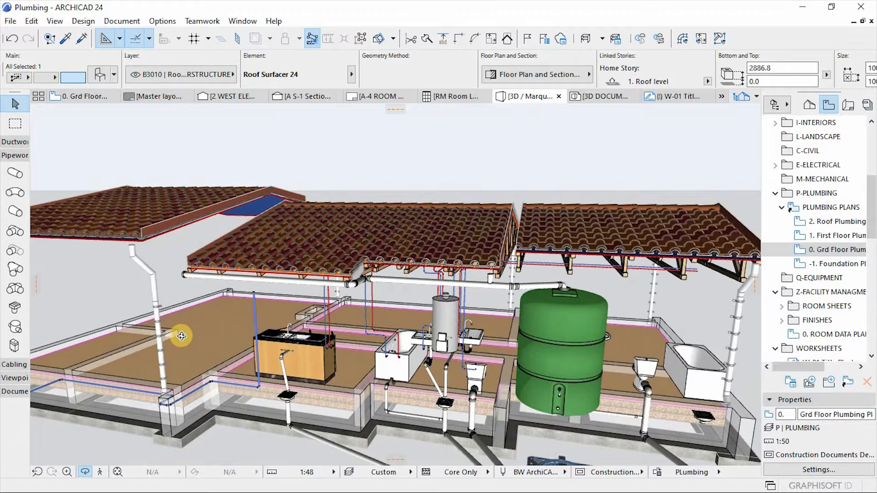
pyautogui.scroll(5, 182, 336)
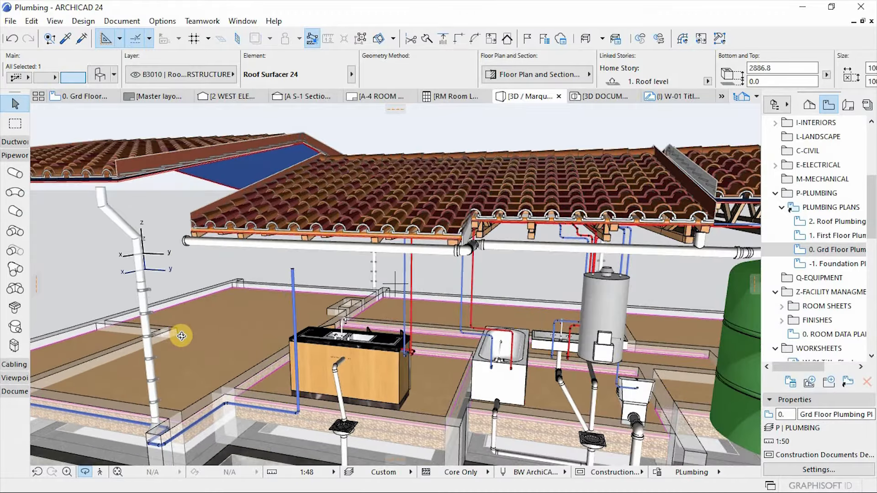
pyautogui.scroll(3, 182, 337)
pyautogui.moveTo(325, 288); pyautogui.dragTo(273, 278)
pyautogui.moveTo(370, 294); pyautogui.dragTo(270, 275)
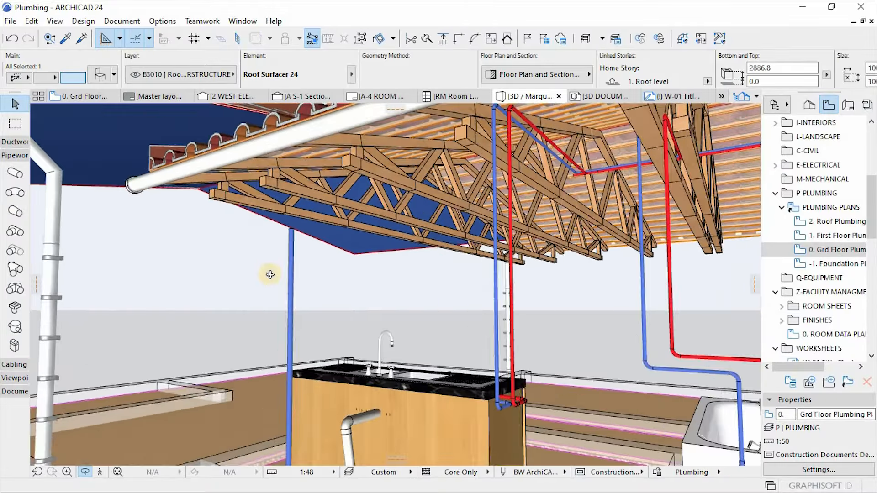
# - Select the vertical supply pipe beside the sink cabinet and examine the existing hot and cold pipes between the roof trusses
pyautogui.click(291, 256)
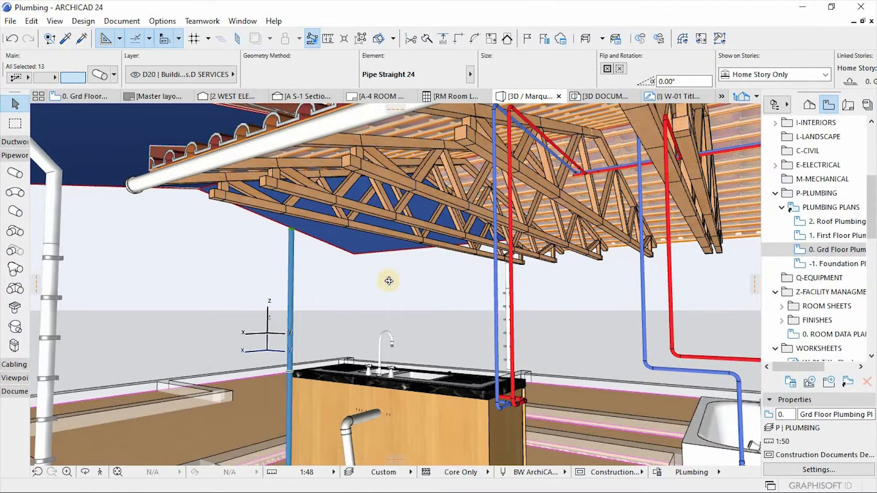
pyautogui.press('o')
pyautogui.moveTo(257, 286); pyautogui.dragTo(406, 281)
pyautogui.scroll(5, 321, 241)
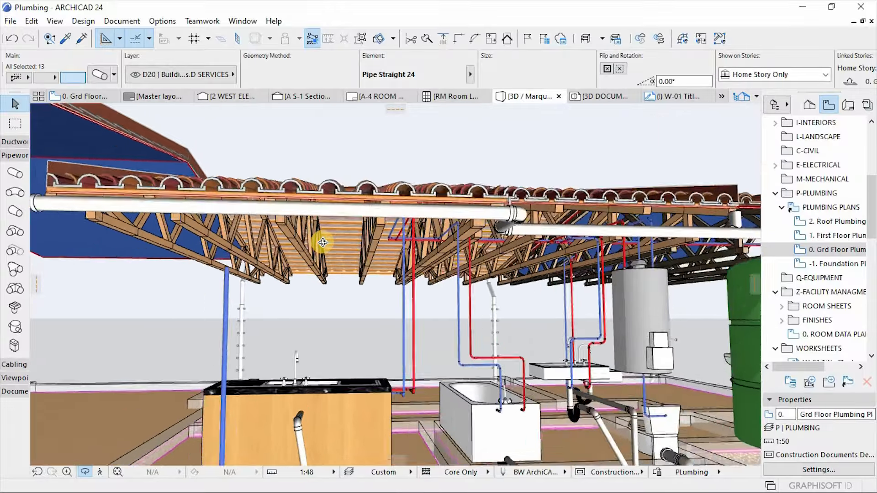
pyautogui.scroll(4, 331, 240)
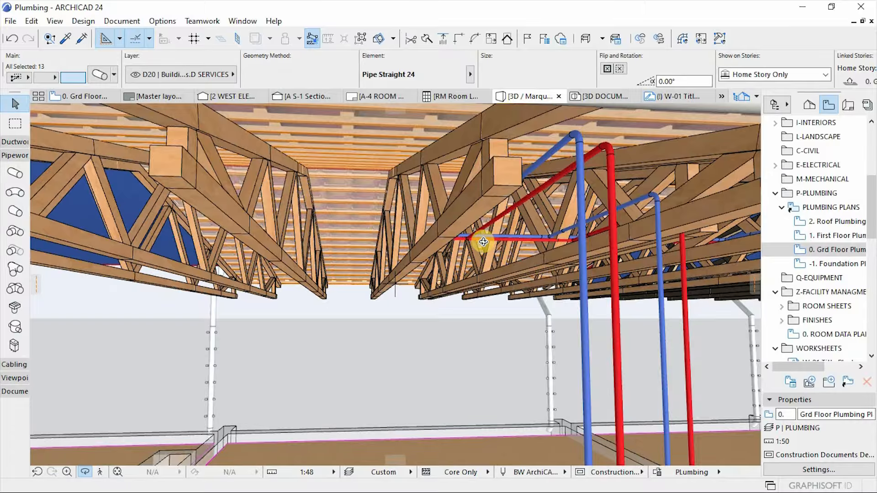
pyautogui.scroll(5, 478, 242)
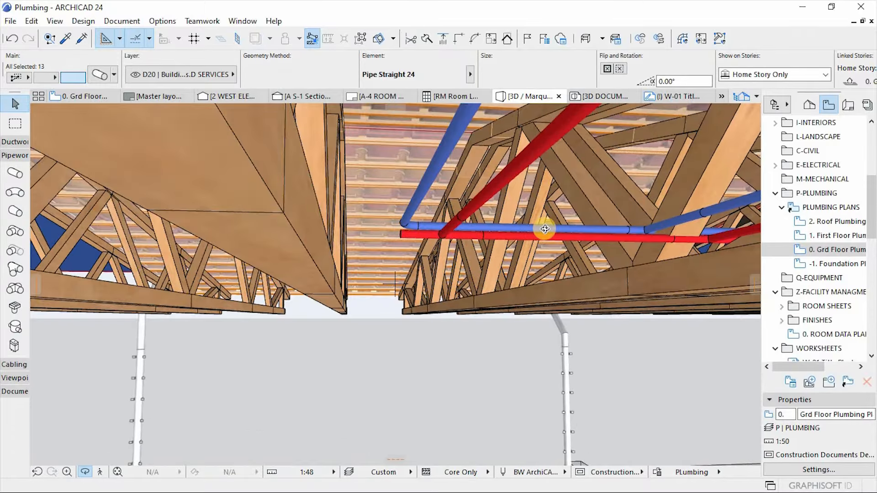
pyautogui.scroll(-10, 510, 229)
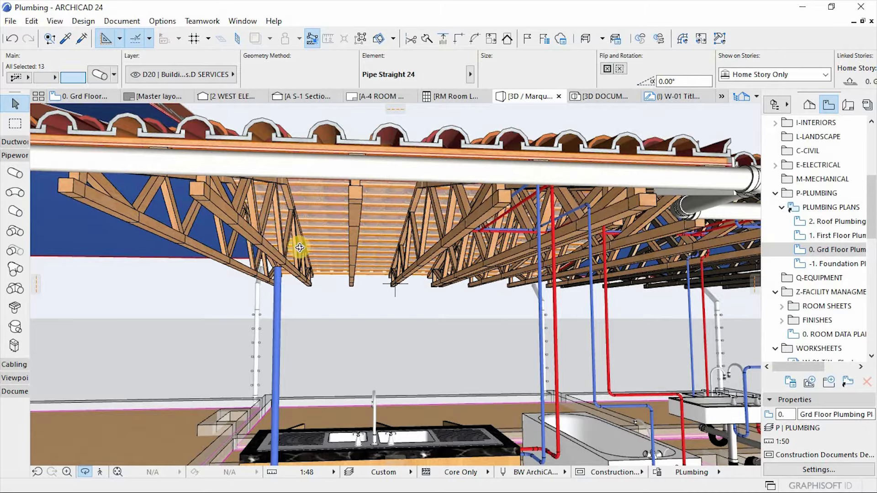
# - Open the ground floor plumbing plan, clear the selection, and locate the corner of the cold water pipe near the kitchen
pyautogui.click(89, 97)
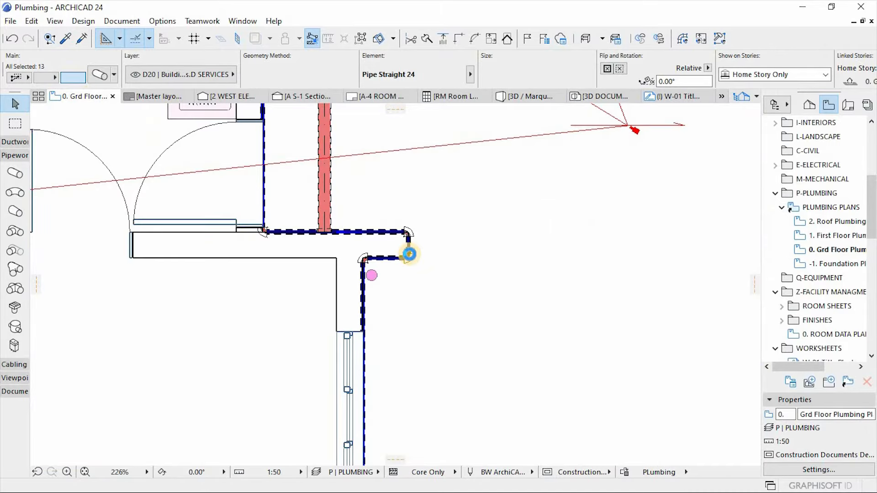
pyautogui.click(427, 253)
pyautogui.scroll(-6, 429, 251)
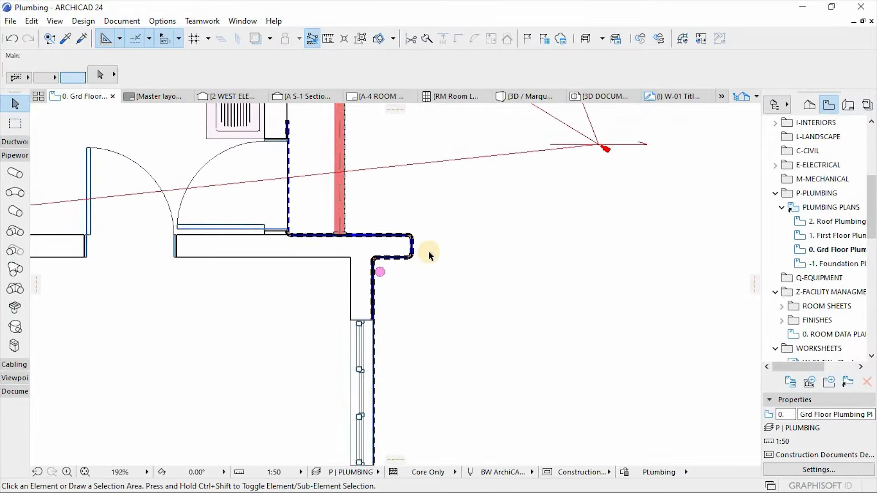
pyautogui.scroll(-2, 473, 267)
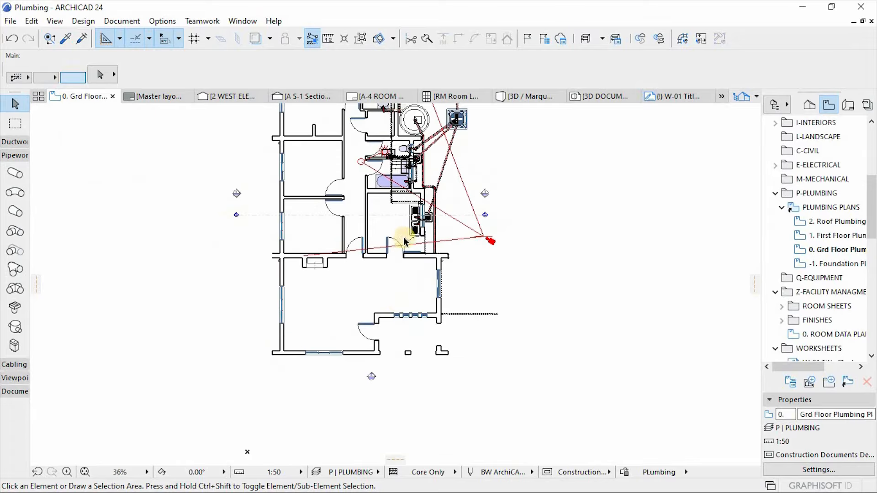
pyautogui.scroll(4, 398, 185)
pyautogui.scroll(7, 371, 201)
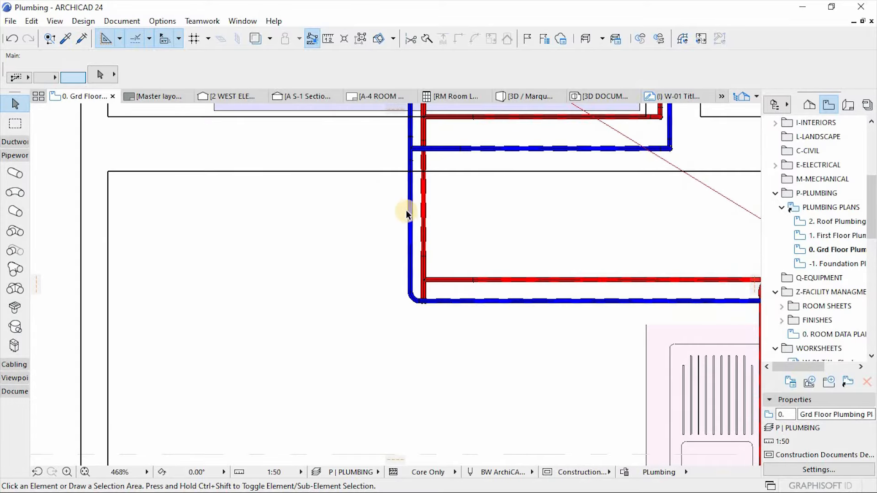
# - Delete the bend at the corner where the vertical and horizontal cold water pipes meet near the kitchen
pyautogui.click(411, 211)
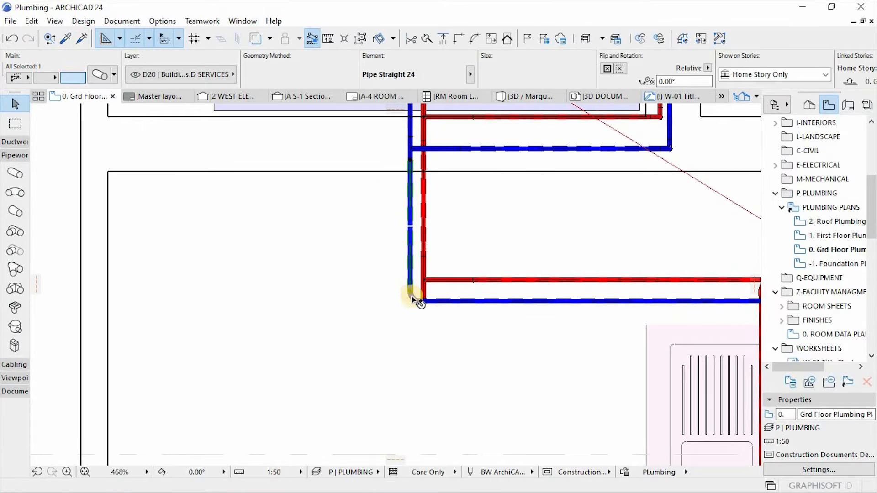
pyautogui.keyDown('shift'); pyautogui.click(412, 299); pyautogui.keyUp('shift')
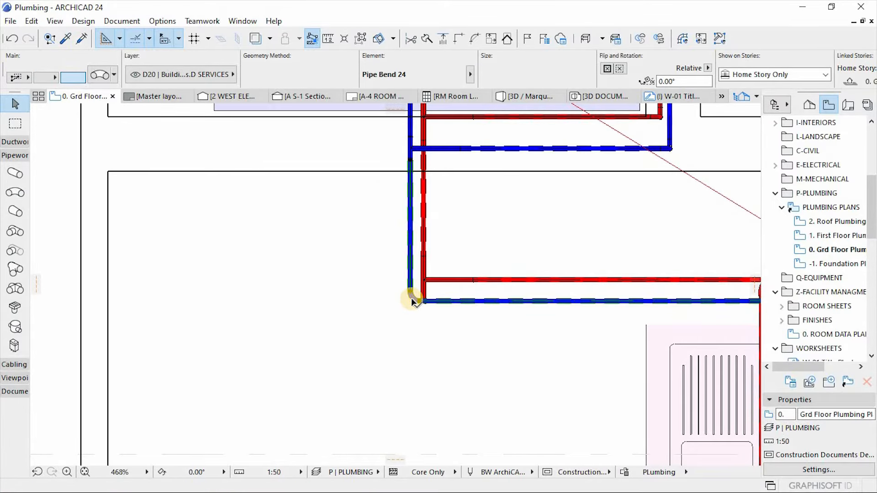
pyautogui.press('Delete')
pyautogui.scroll(4, 412, 295)
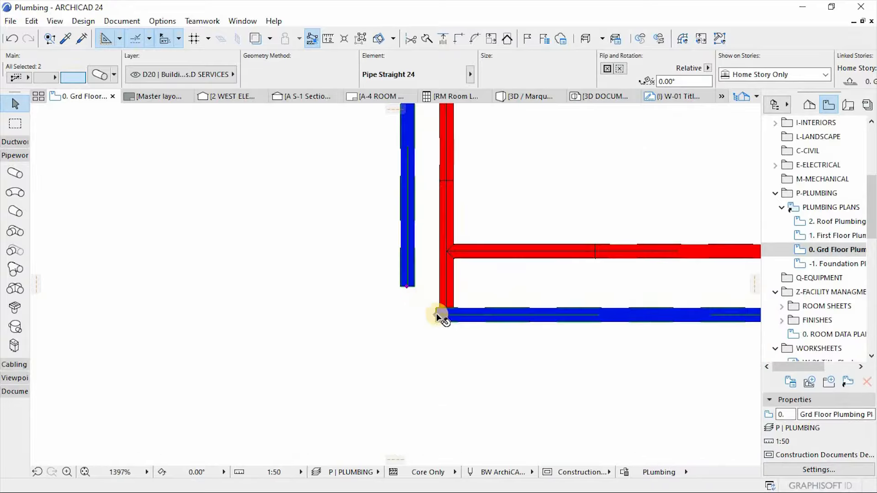
pyautogui.press('Escape')
pyautogui.click(407, 288)
pyautogui.scroll(-4, 399, 316)
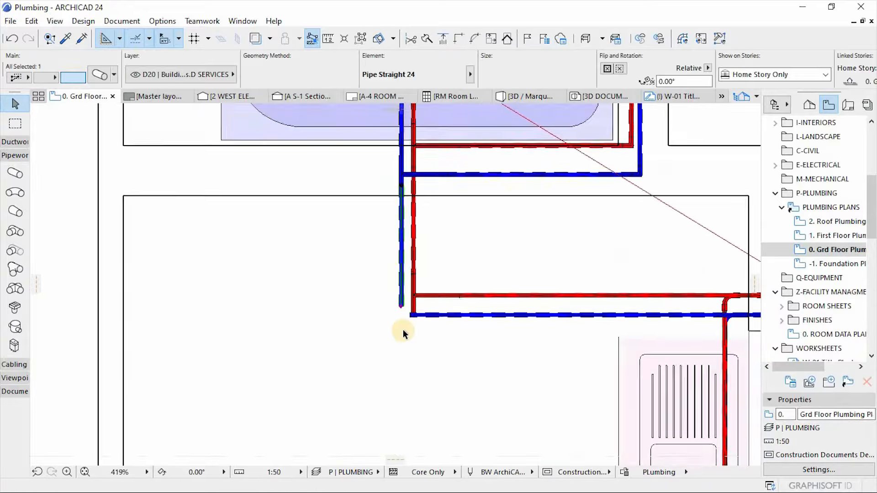
pyautogui.scroll(-3, 403, 334)
pyautogui.scroll(2, 397, 294)
pyautogui.press('Escape')
# - Shorten the horizontal cold water pipe at its open corner end to a length of about 1517 mm
pyautogui.scroll(3, 416, 235)
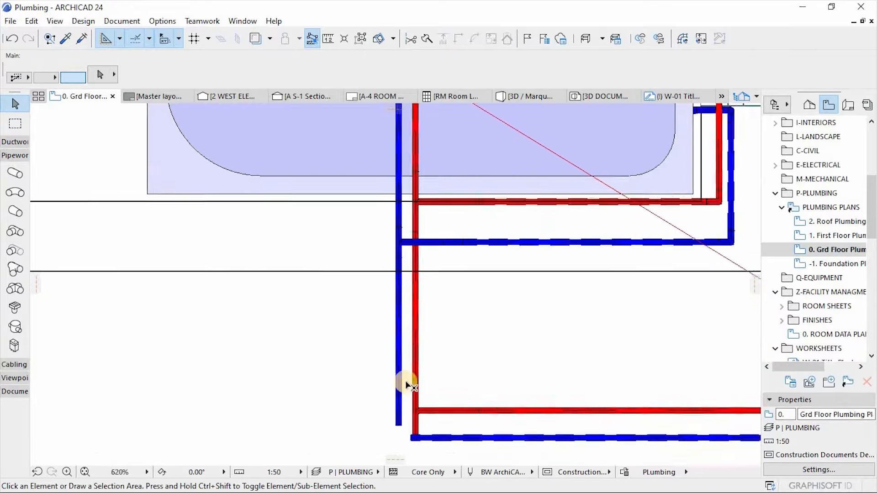
pyautogui.scroll(1, 418, 258)
pyautogui.scroll(-5, 423, 220)
pyautogui.scroll(3, 411, 334)
pyautogui.click(428, 368)
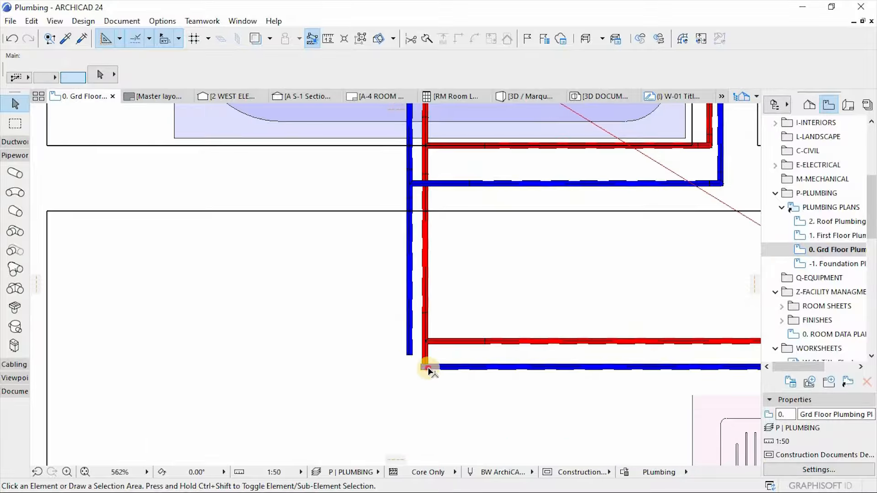
pyautogui.click(419, 368)
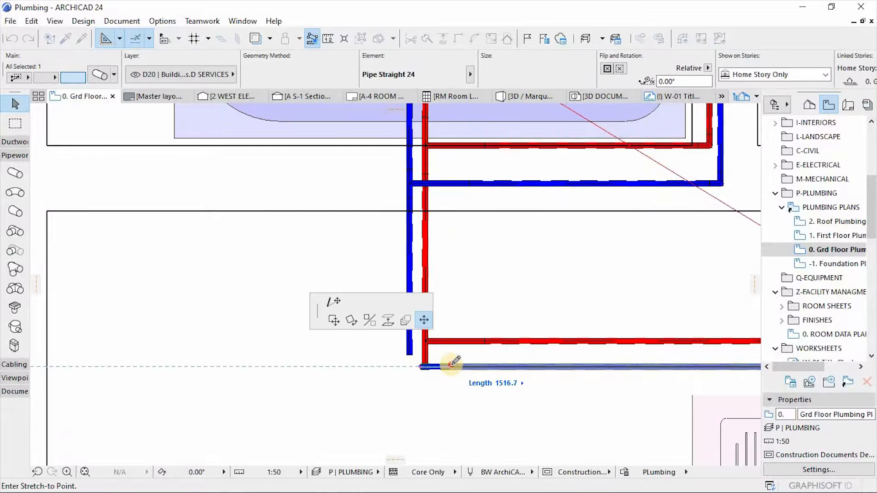
pyautogui.click(452, 366)
pyautogui.click(100, 231)
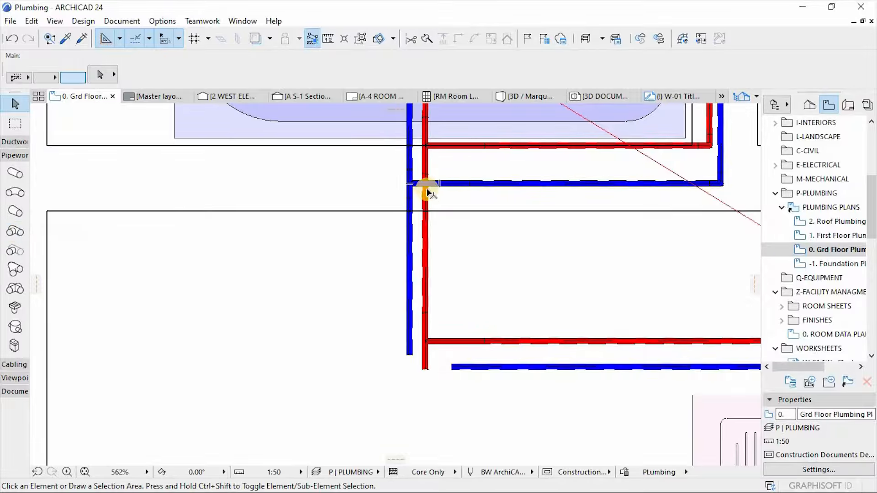
# - Copy the cold water pipe tee below the bath straight down to just below the open end of the vertical pipe
pyautogui.scroll(3, 405, 185)
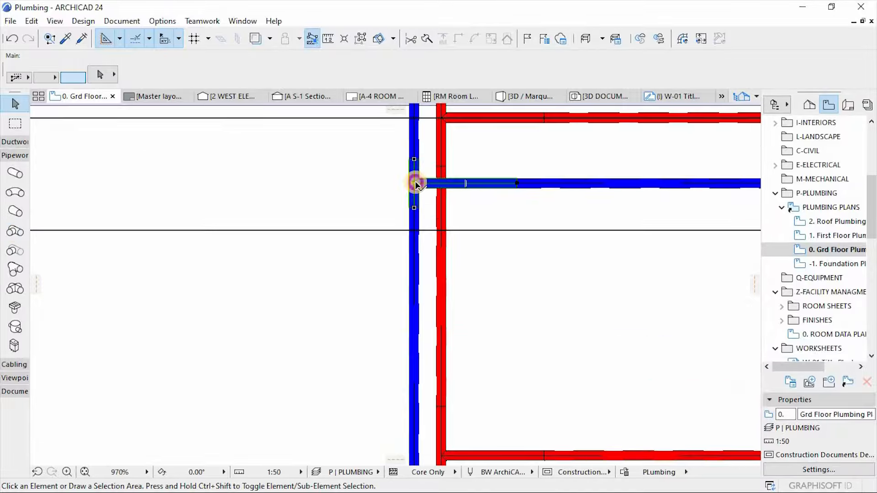
pyautogui.click(416, 185)
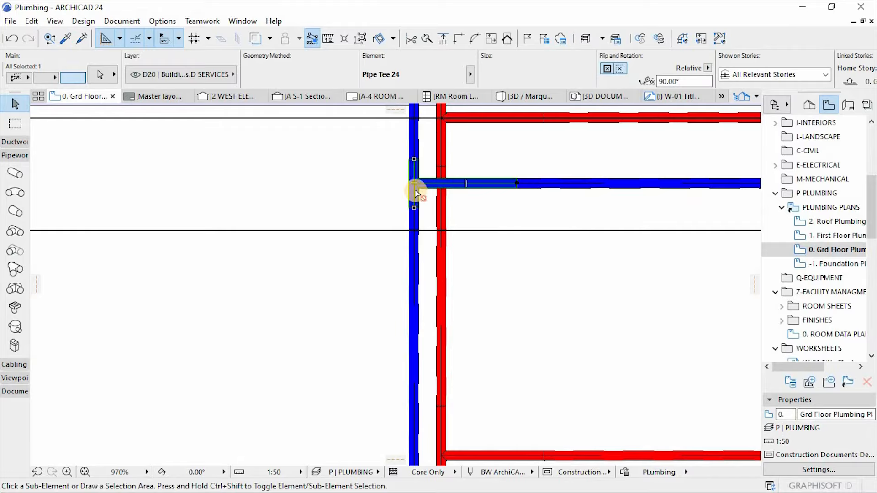
pyautogui.hotkey('ctrl', 'shift', 'd')
pyautogui.click(416, 185)
pyautogui.scroll(-3, 411, 245)
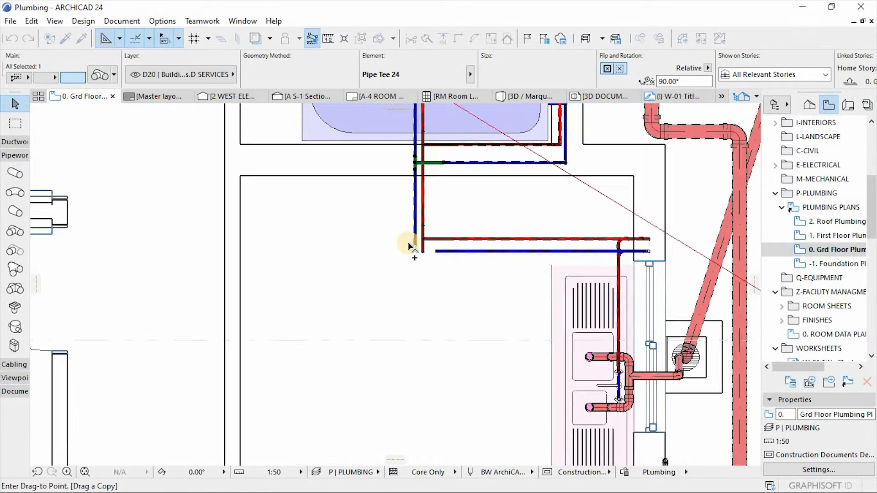
pyautogui.scroll(3, 440, 313)
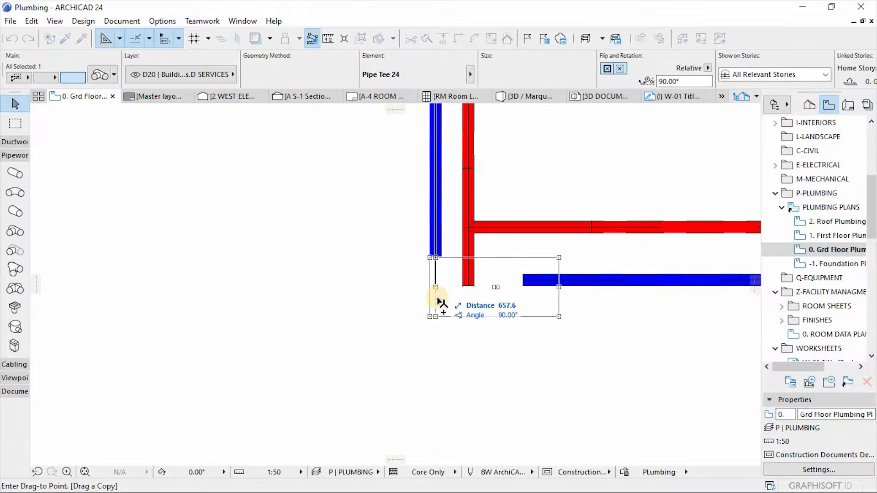
pyautogui.click(437, 303)
pyautogui.scroll(2, 438, 257)
pyautogui.scroll(2, 438, 259)
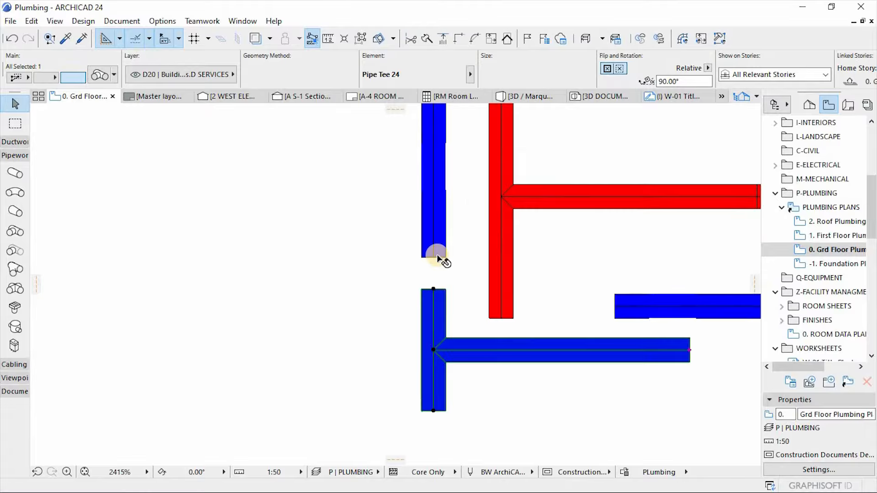
# - Move the copied tee up so its upper end meets the open end of the vertical cold water pipe
pyautogui.hotkey('ctrl', 'd')
pyautogui.click(433, 293)
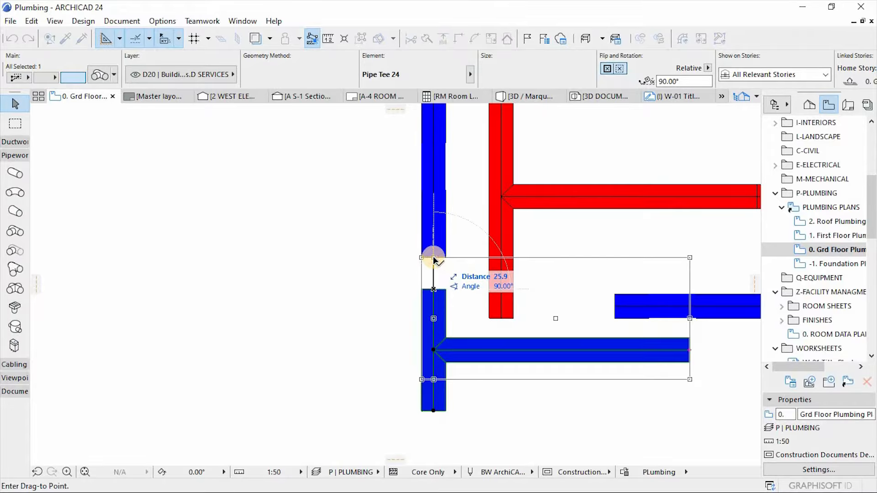
pyautogui.click(434, 261)
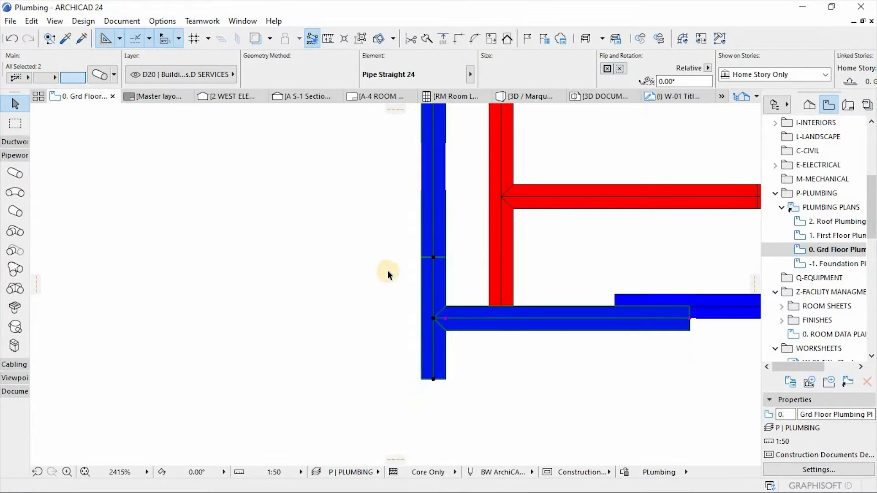
pyautogui.scroll(-1, 429, 268)
pyautogui.scroll(1, 429, 267)
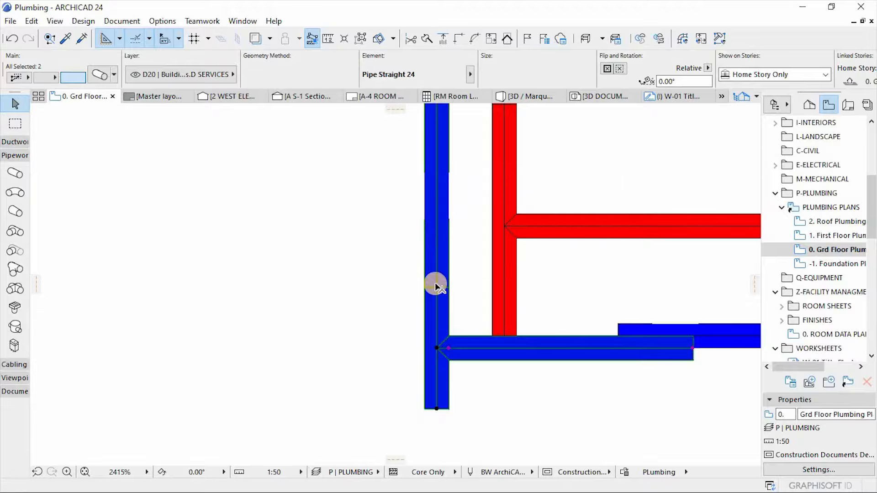
pyautogui.scroll(-1, 436, 285)
pyautogui.moveTo(578, 340); pyautogui.dragTo(499, 323, button='middle')
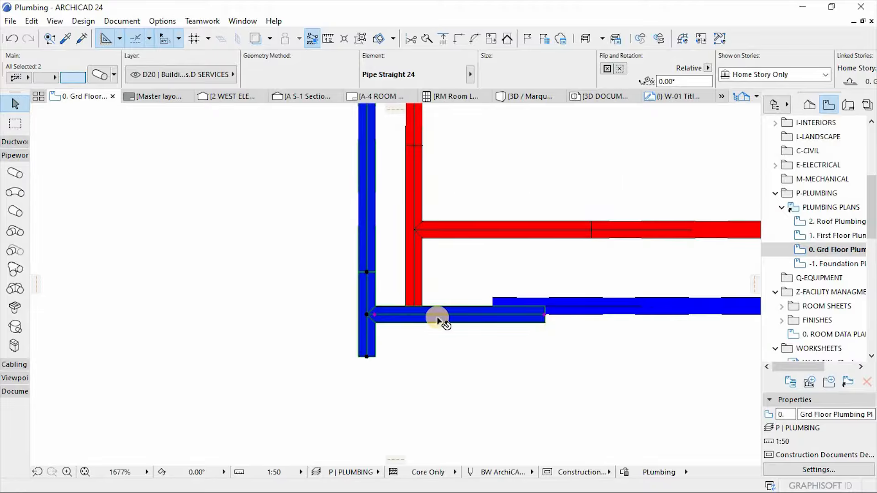
pyautogui.click(376, 314)
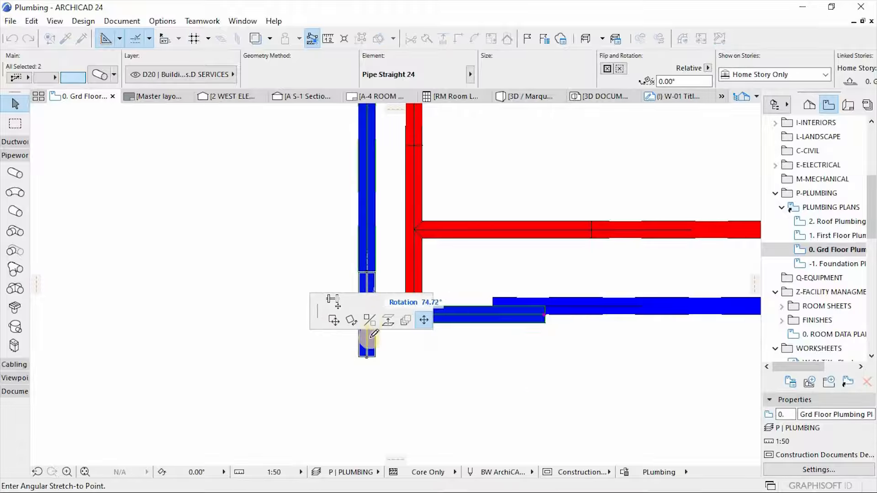
pyautogui.scroll(3, 371, 337)
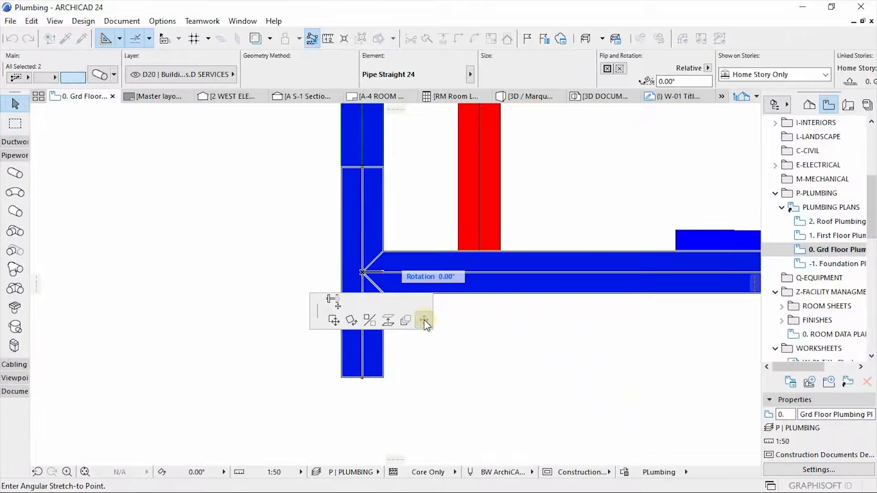
pyautogui.press('Escape')
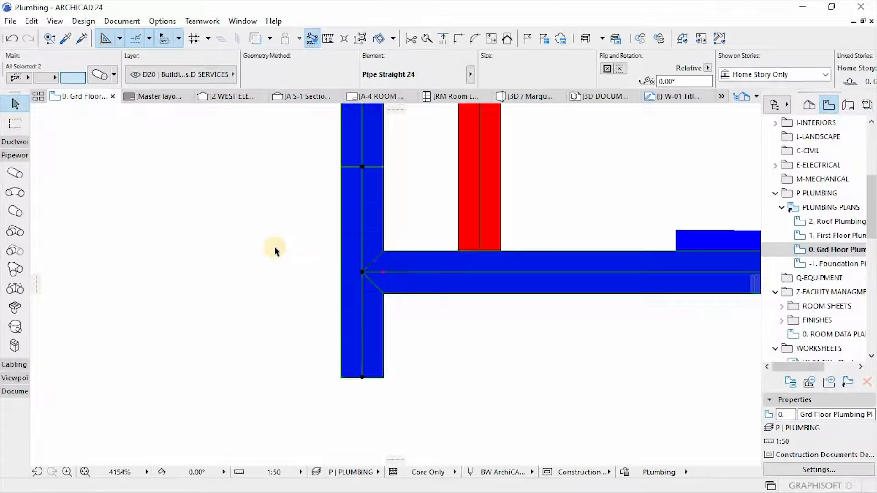
# - Move the copied tee up so its branch lines up with the axis of the horizontal cold water pipe
pyautogui.scroll(-4, 275, 247)
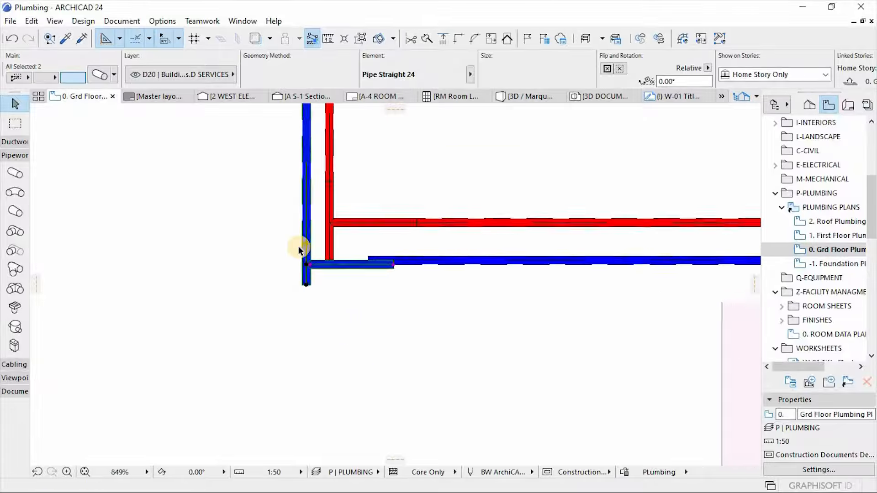
pyautogui.scroll(2, 302, 247)
pyautogui.press('Escape')
pyautogui.click(329, 288)
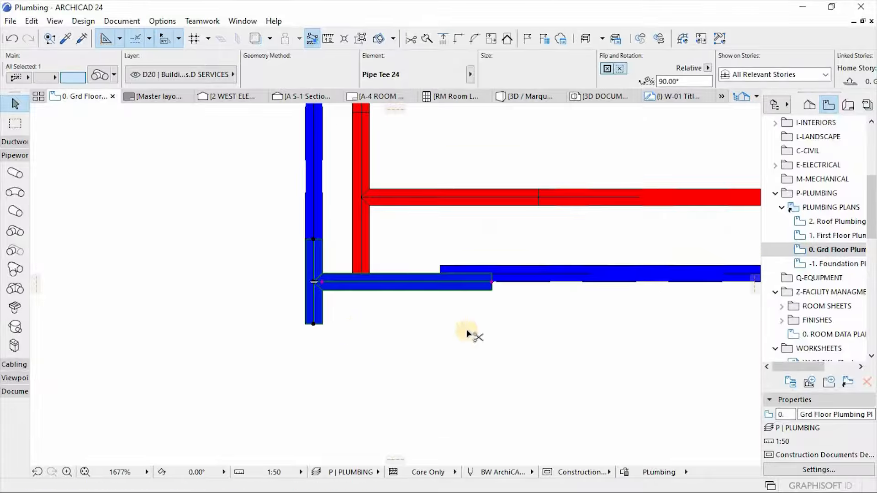
pyautogui.hotkey('ctrl', 'd')
pyautogui.scroll(2, 490, 294)
pyautogui.click(496, 269)
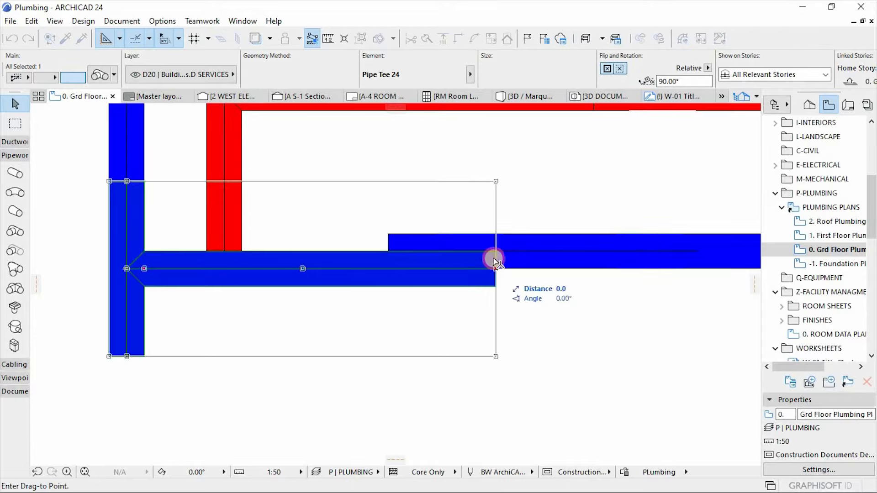
pyautogui.click(492, 256)
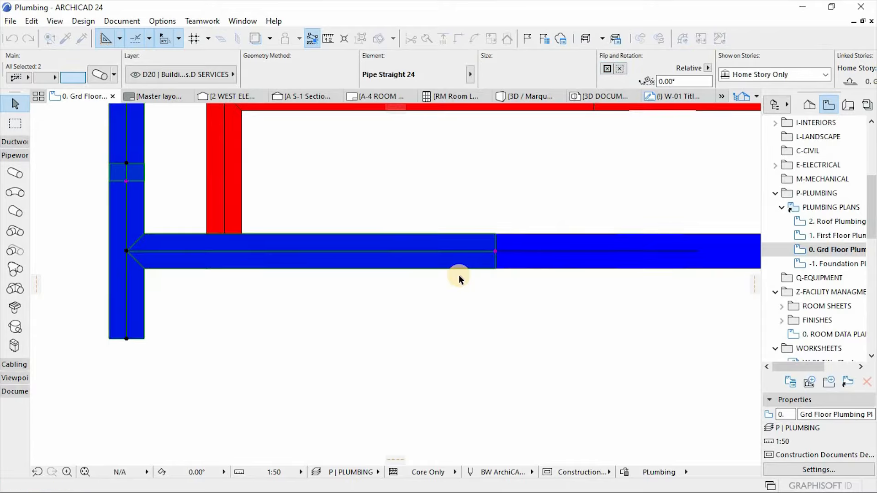
# - Adjust the tee's branch to a connection length of about 139 mm so it ends exactly at the horizontal cold water pipe
pyautogui.scroll(-2, 522, 276)
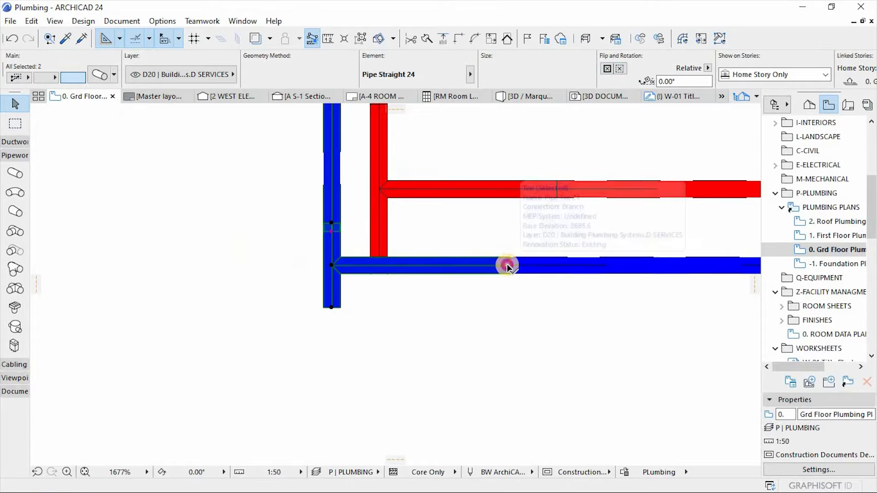
pyautogui.click(507, 266)
pyautogui.click(417, 263)
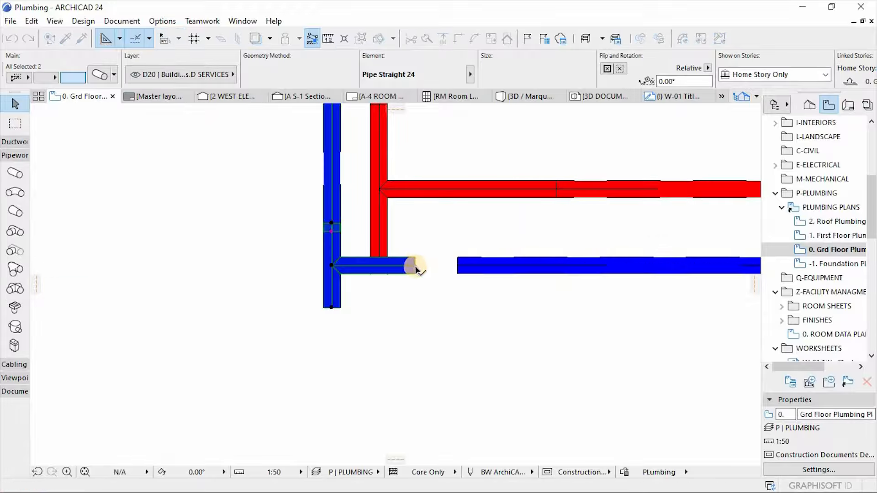
pyautogui.click(416, 264)
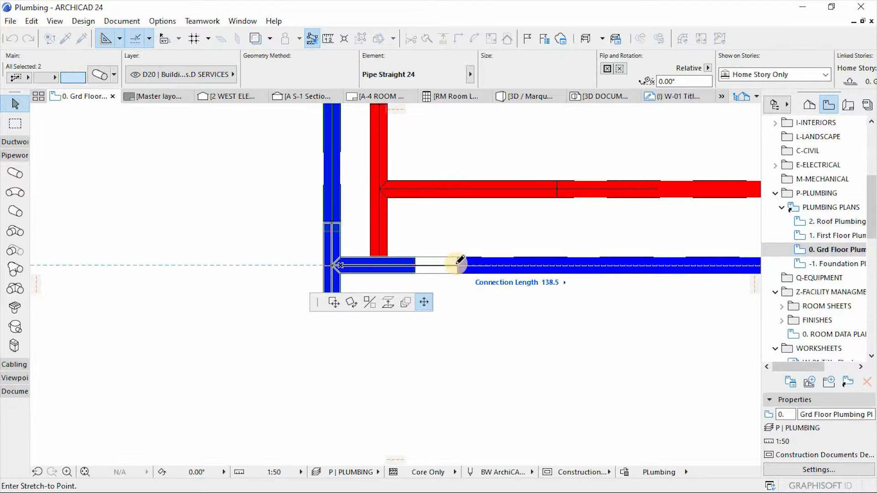
pyautogui.click(459, 264)
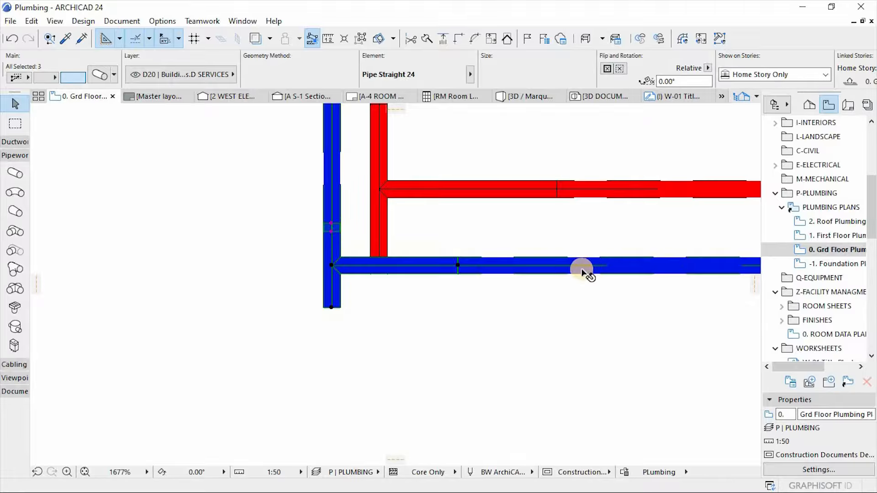
# - Stretch the lower end of the blue vertical pipe so it meets the upper end of the tee at the horizontal branch
pyautogui.press('Escape')
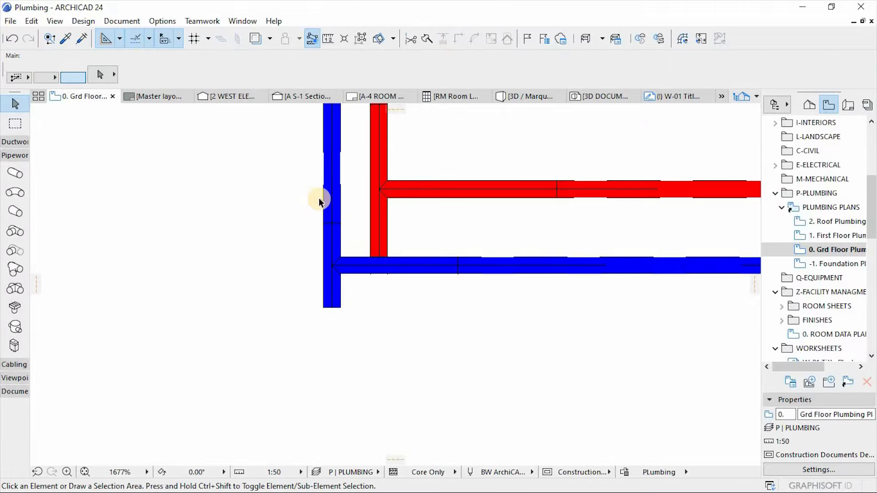
pyautogui.scroll(3, 320, 201)
pyautogui.click(346, 260)
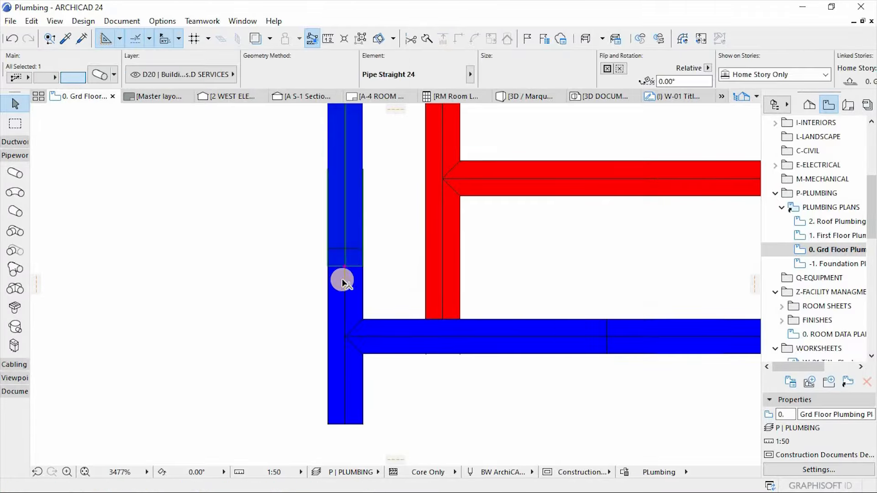
pyautogui.scroll(-1, 345, 274)
pyautogui.click(346, 268)
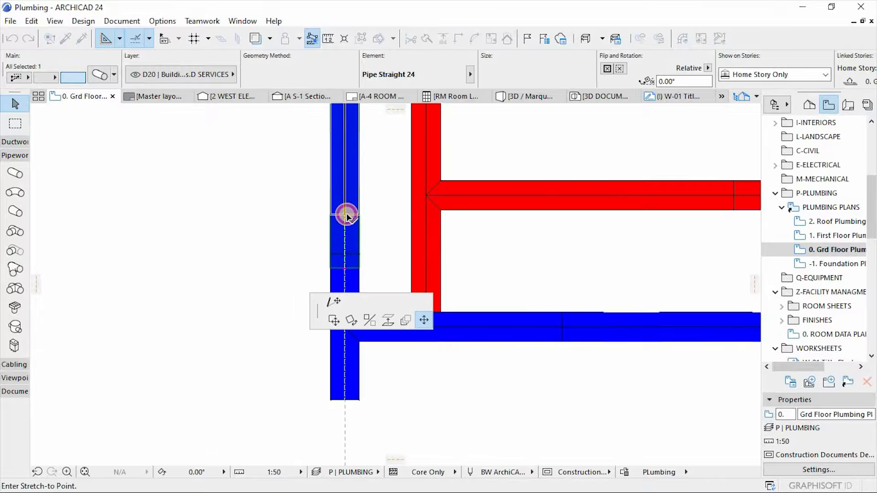
pyautogui.click(346, 214)
pyautogui.click(344, 214)
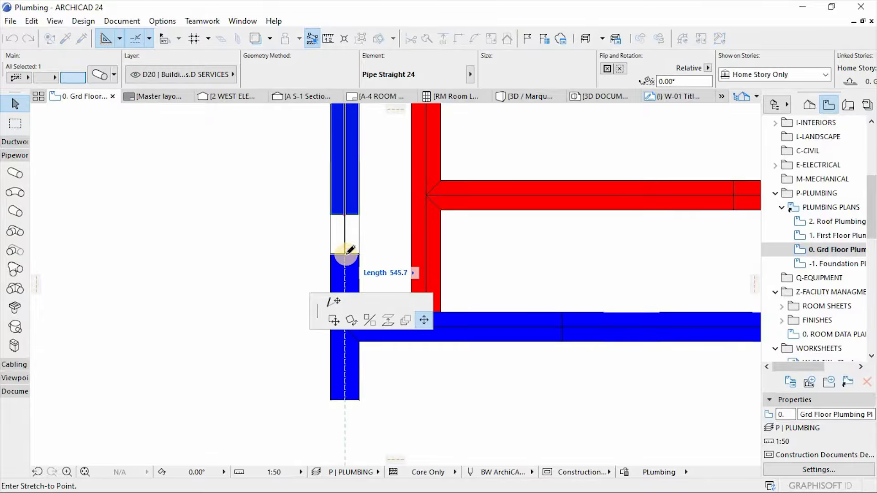
pyautogui.click(346, 254)
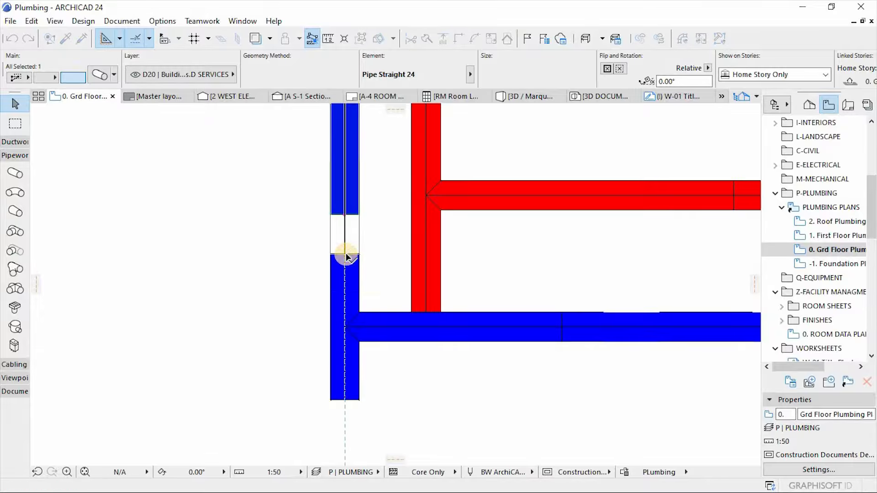
pyautogui.click(278, 255)
# - Examine the route between the open lower end of the blue vertical pipe and the blue supply pipe bend outside the kitchen door
pyautogui.scroll(-1, 407, 322)
pyautogui.scroll(-10, 408, 322)
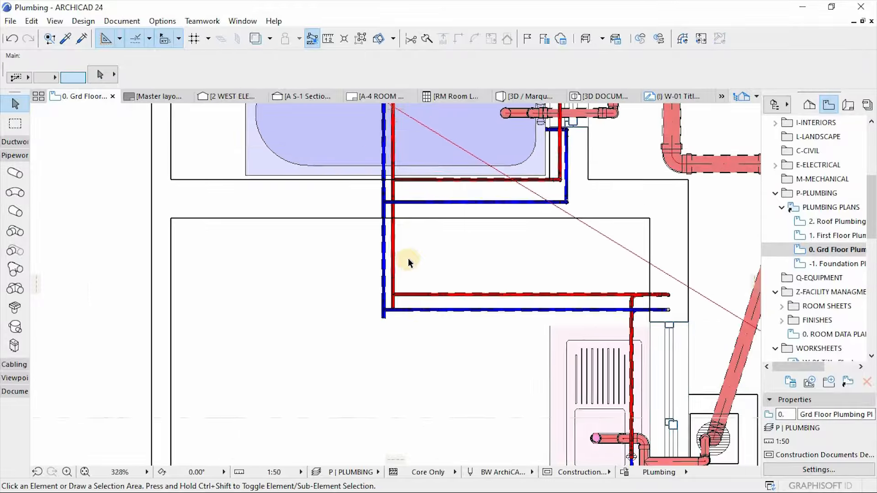
pyautogui.scroll(-3, 402, 283)
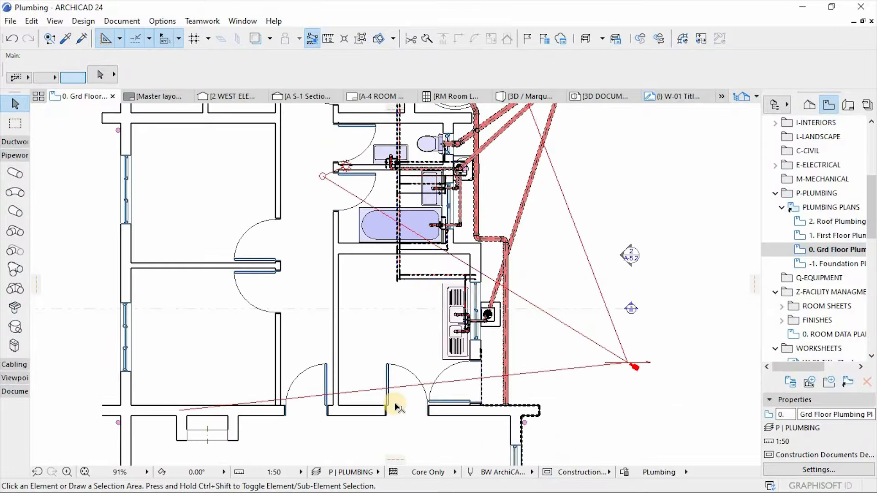
pyautogui.scroll(4, 395, 224)
pyautogui.scroll(3, 398, 205)
pyautogui.scroll(-5, 403, 237)
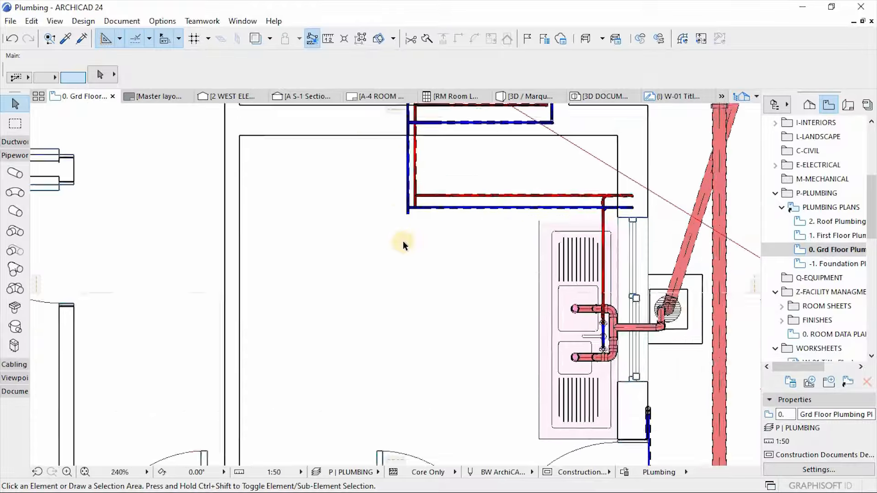
pyautogui.scroll(3, 402, 208)
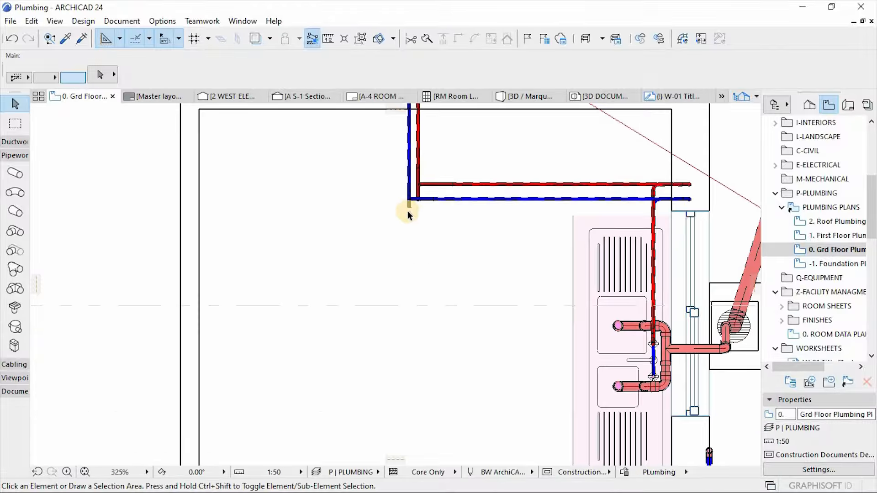
pyautogui.scroll(-2, 408, 210)
pyautogui.scroll(-2, 467, 301)
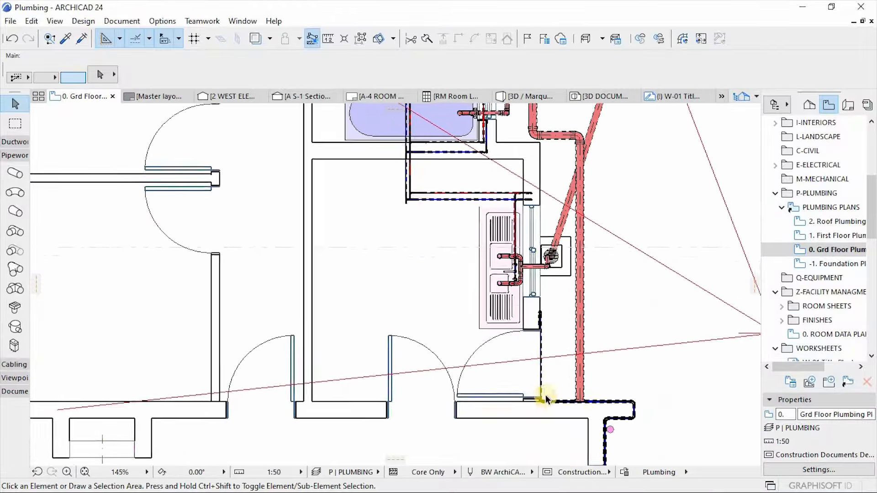
pyautogui.scroll(1, 543, 256)
pyautogui.scroll(-2, 511, 238)
pyautogui.scroll(7, 566, 233)
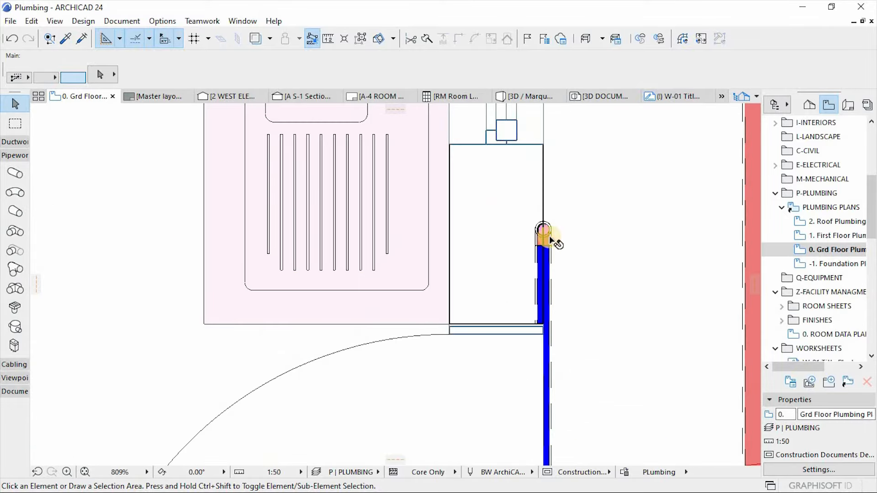
pyautogui.scroll(-7, 551, 234)
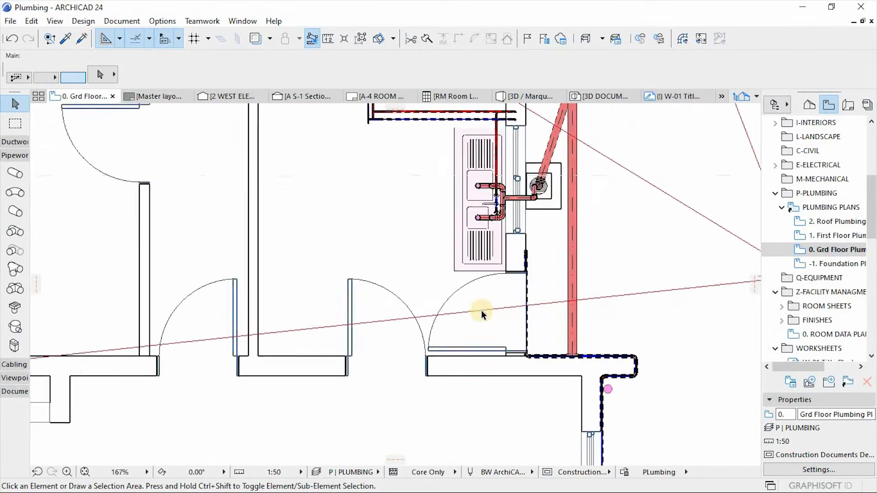
pyautogui.scroll(1, 386, 196)
pyautogui.scroll(-2, 386, 196)
pyautogui.scroll(5, 384, 185)
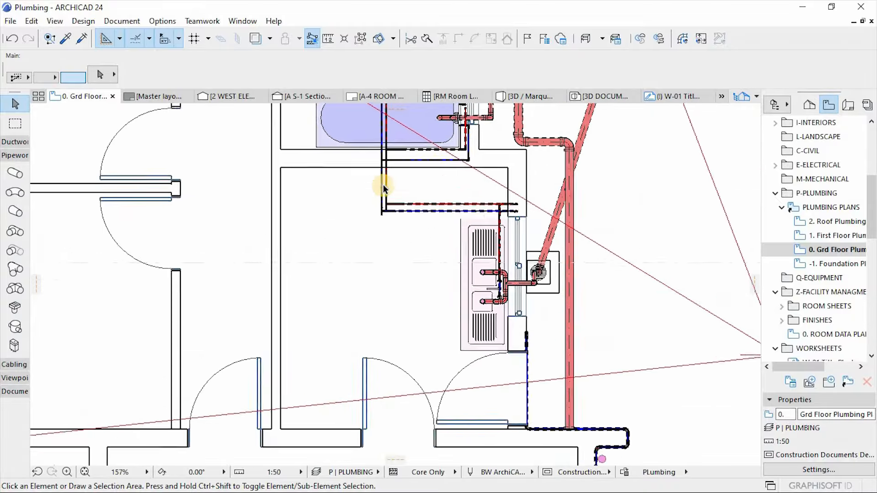
# - Place a straight pipe running down from the open lower end of the blue tee
pyautogui.click(12, 174)
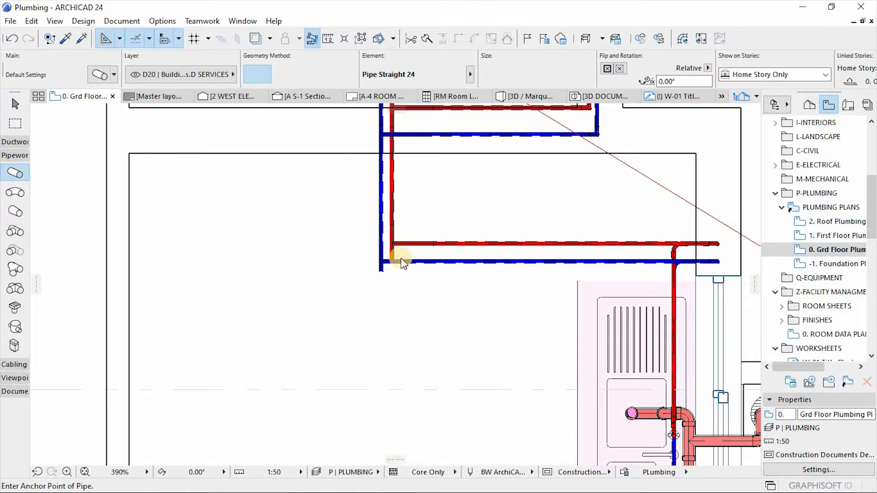
pyautogui.scroll(3, 378, 226)
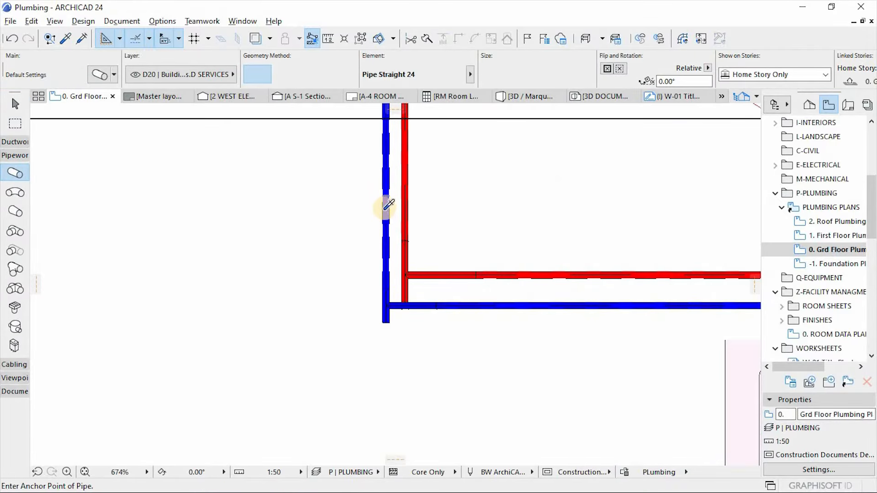
pyautogui.scroll(-5, 358, 225)
pyautogui.scroll(8, 371, 273)
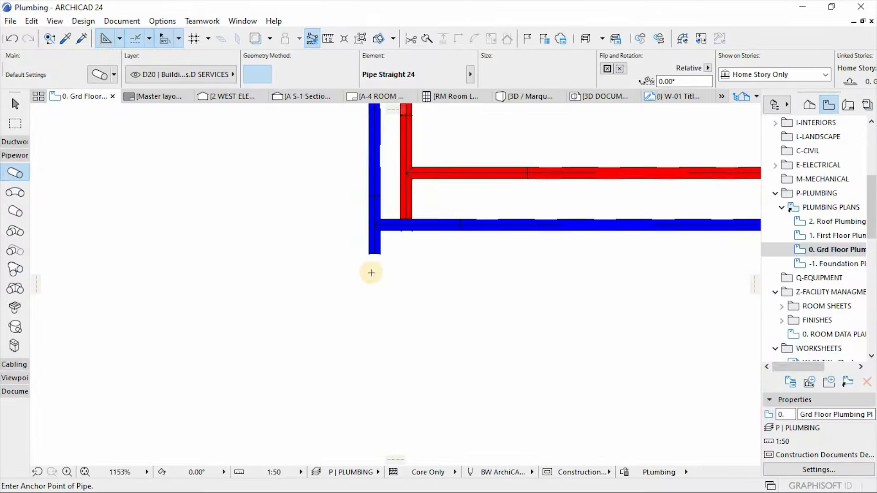
pyautogui.scroll(2, 371, 273)
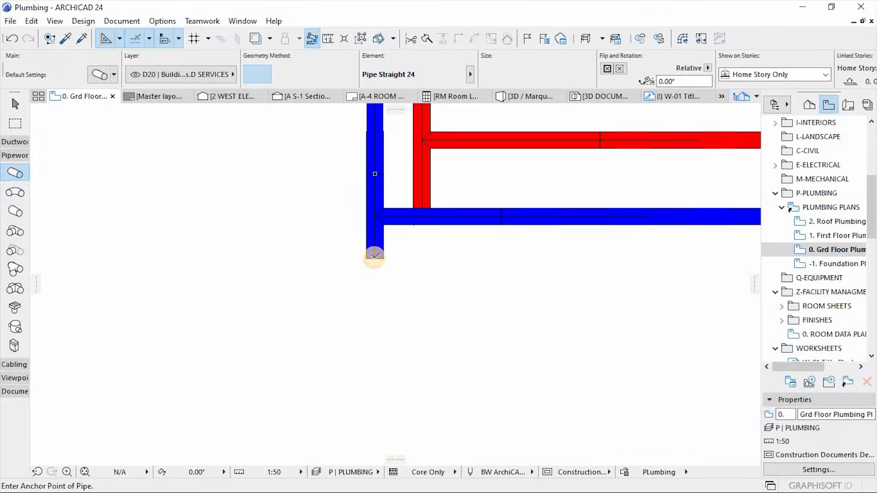
pyautogui.scroll(-12, 373, 163)
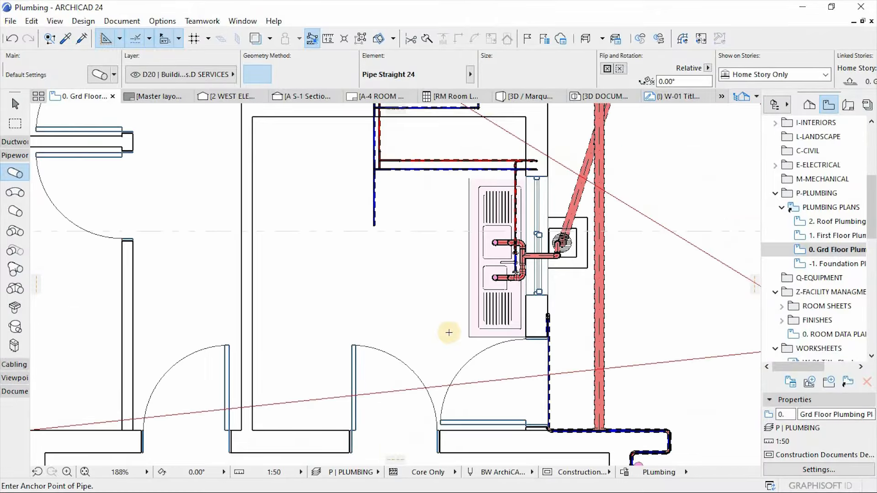
pyautogui.scroll(2, 449, 333)
pyautogui.press('Escape')
# - Try stretching the lower end of the straight pipe further down beside the kitchen sink, and undo the stretch
pyautogui.click(341, 180)
pyautogui.click(341, 180)
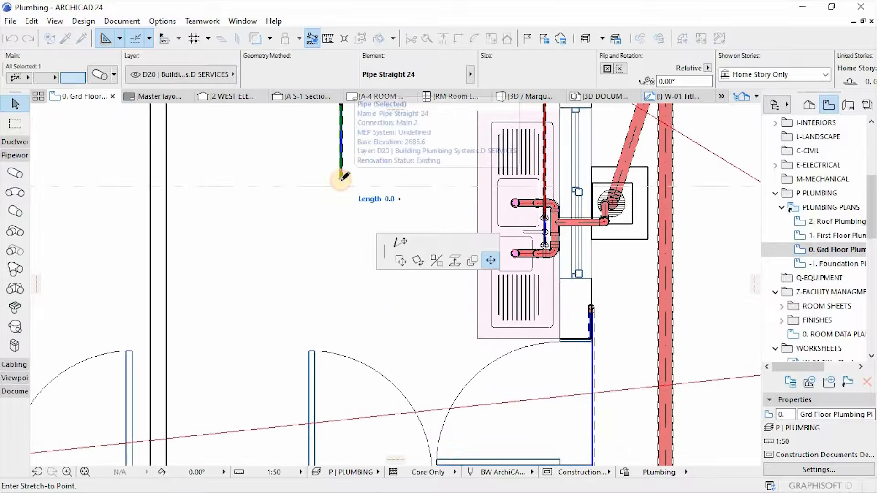
pyautogui.click(341, 266)
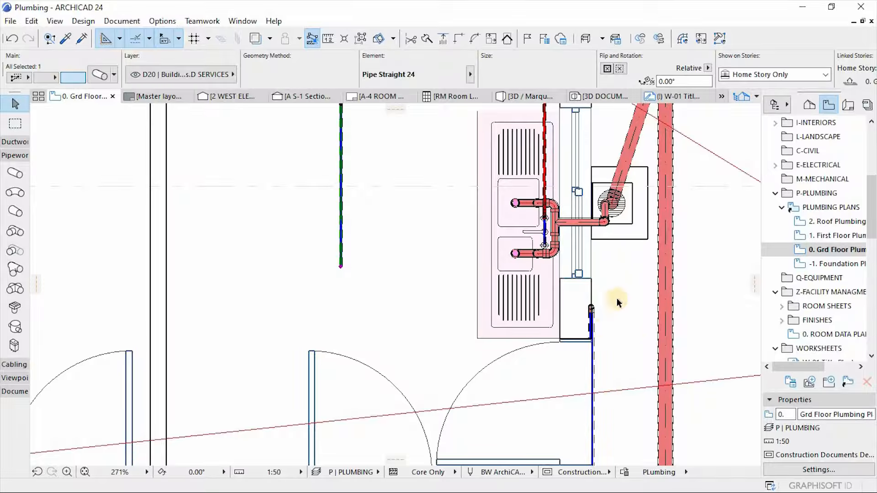
pyautogui.moveTo(558, 254)
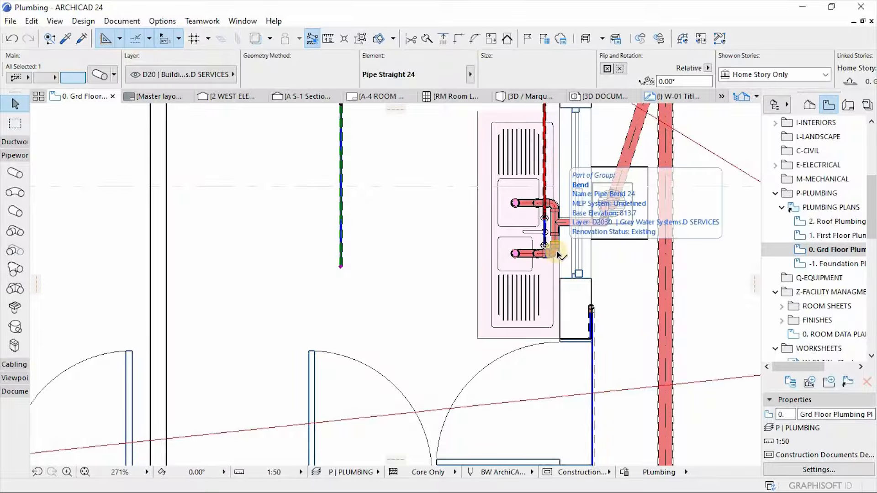
pyautogui.scroll(-5, 429, 312)
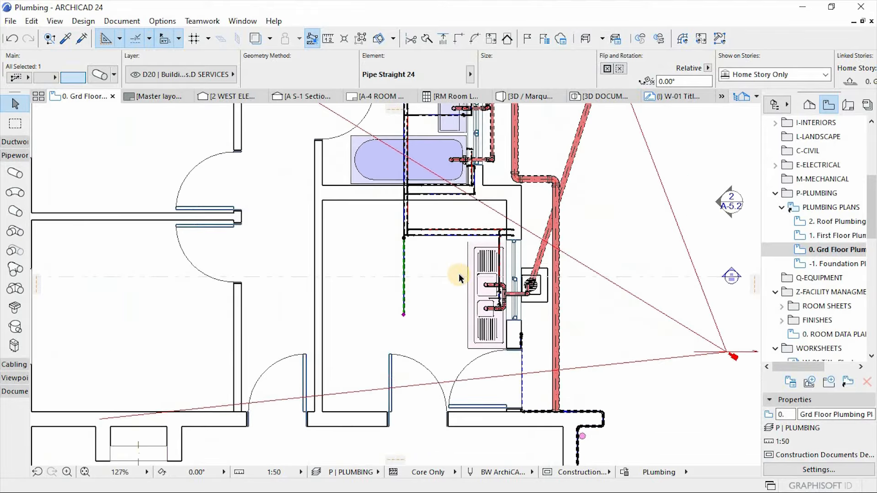
pyautogui.hotkey('ctrl', 'z')
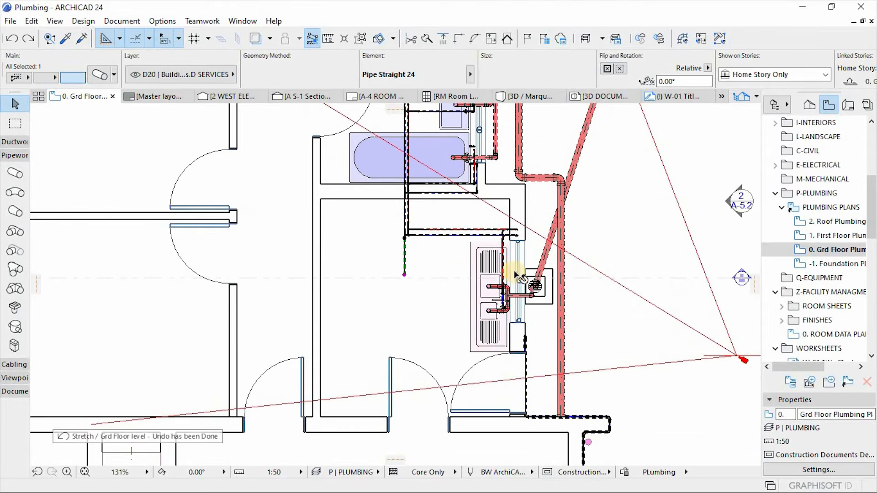
# - Delete the straight pipe extending down from the blue tee
pyautogui.scroll(7, 425, 247)
pyautogui.click(426, 246)
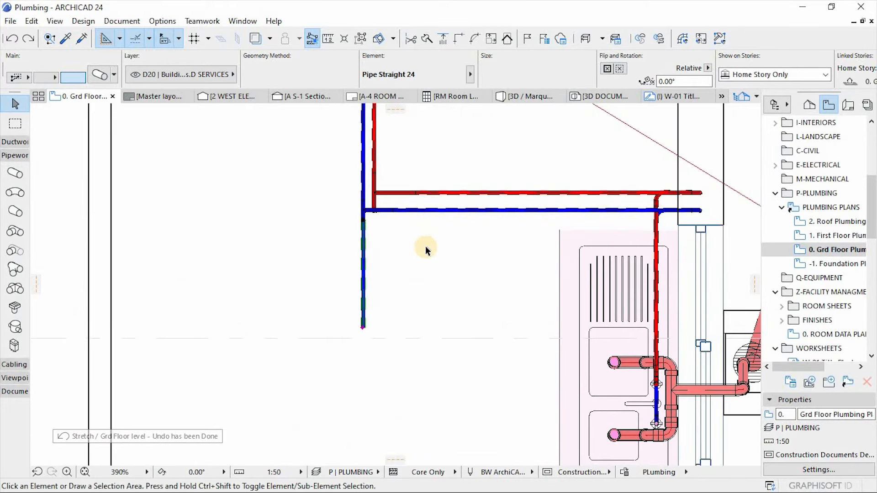
pyautogui.click(382, 311)
pyautogui.press('Delete')
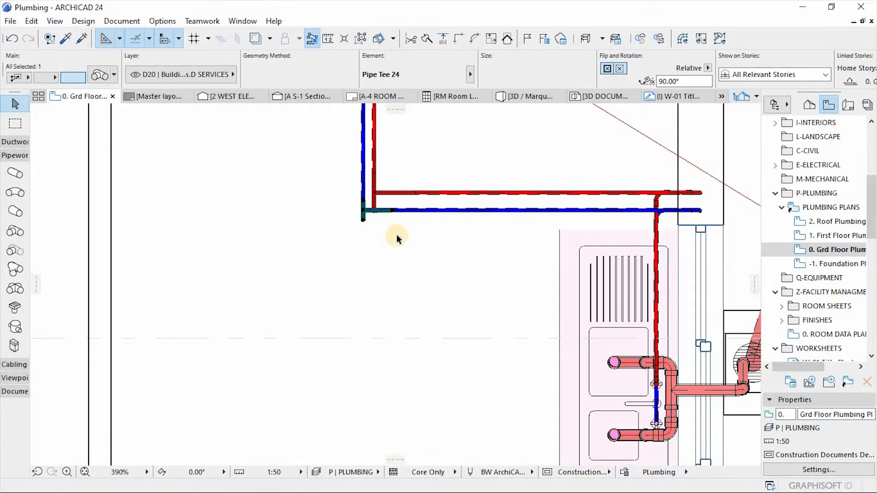
pyautogui.press('Delete')
# - Show MEP Routing and set the circular pipework diameter to 20
pyautogui.click(242, 21)
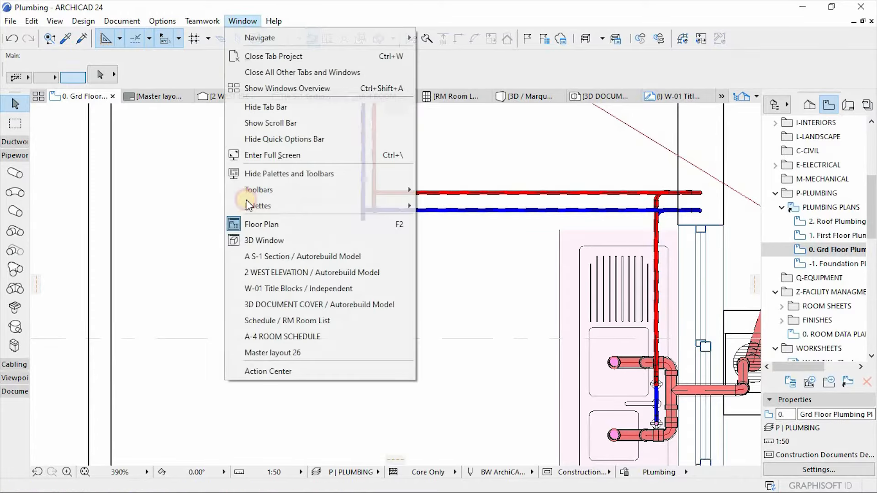
pyautogui.moveTo(279, 201)
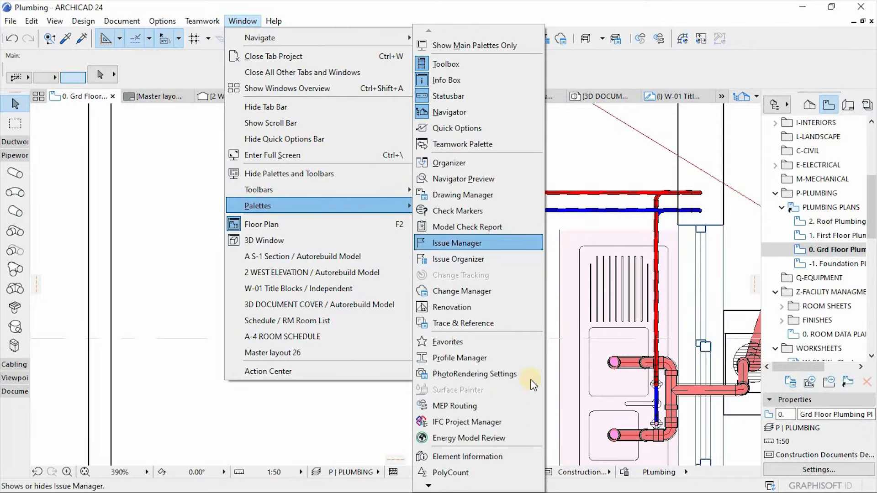
pyautogui.click(472, 409)
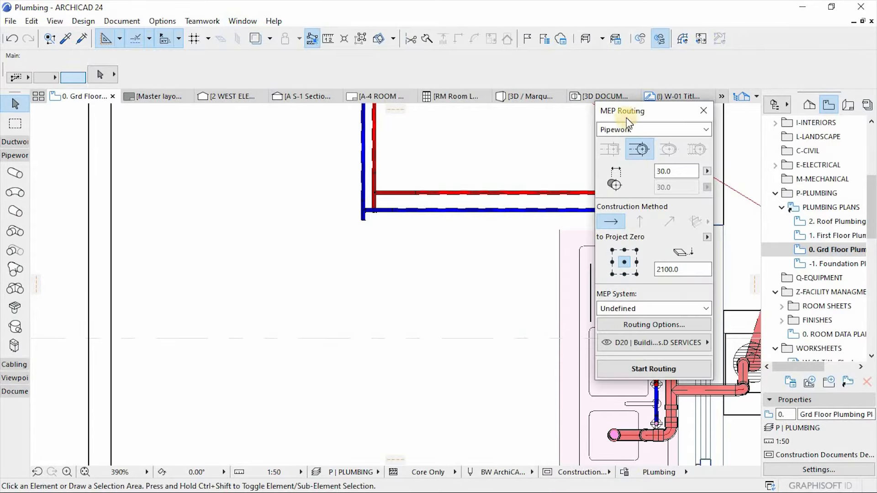
pyautogui.moveTo(661, 103); pyautogui.dragTo(694, 60)
pyautogui.scroll(-4, 349, 236)
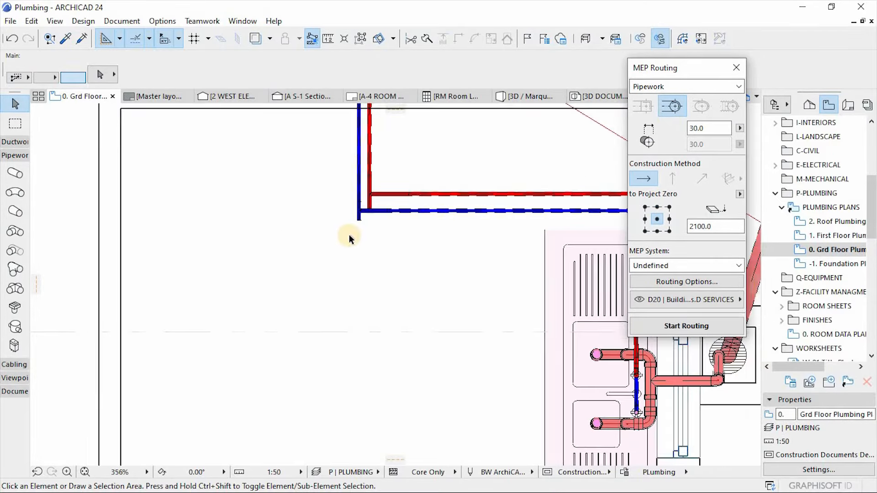
pyautogui.click(683, 332)
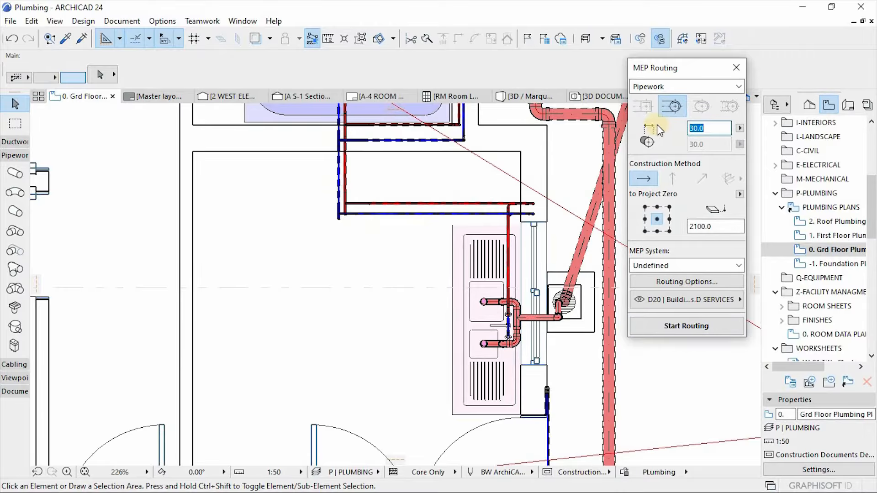
pyautogui.write('20')
# - Route the 20 mm pipe from the blue tee's open lower end straight down, level with the upper end of the outside supply pipe
pyautogui.click(686, 327)
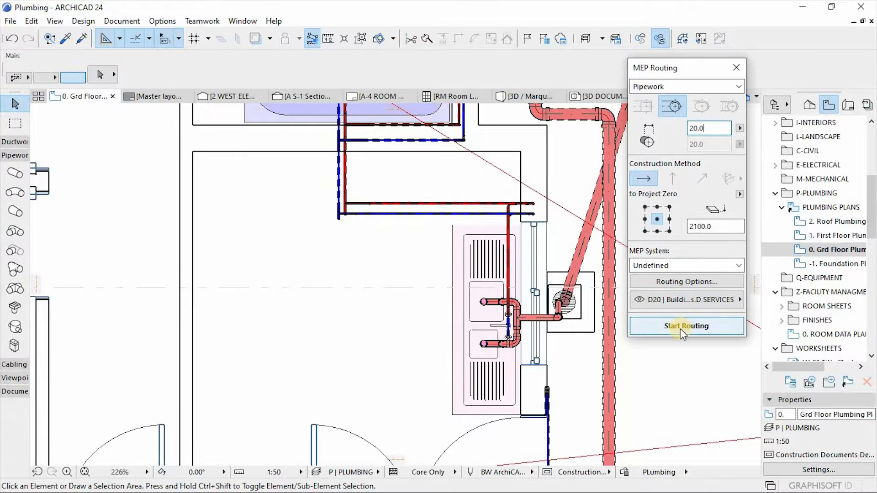
pyautogui.scroll(5, 342, 221)
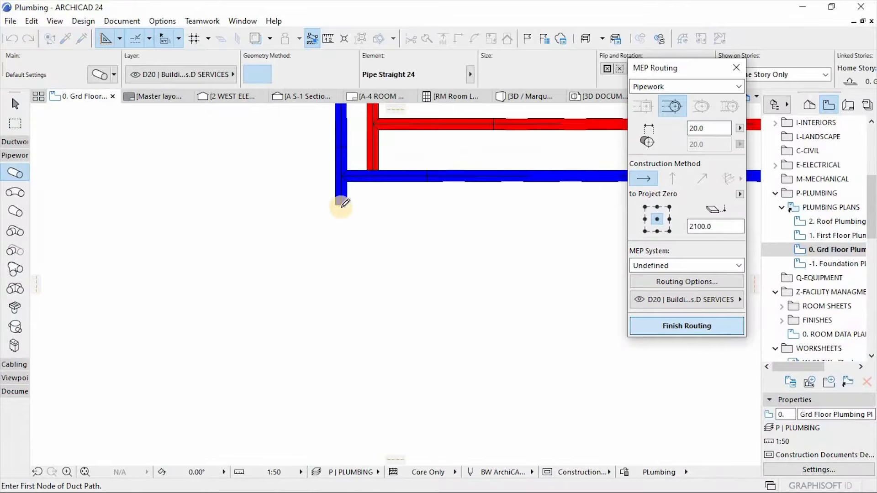
pyautogui.click(342, 203)
pyautogui.scroll(-6, 325, 218)
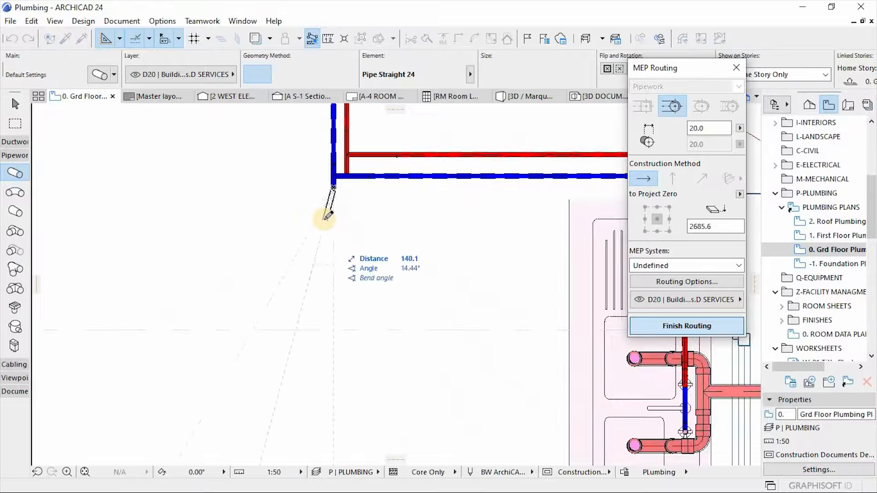
pyautogui.scroll(1, 397, 307)
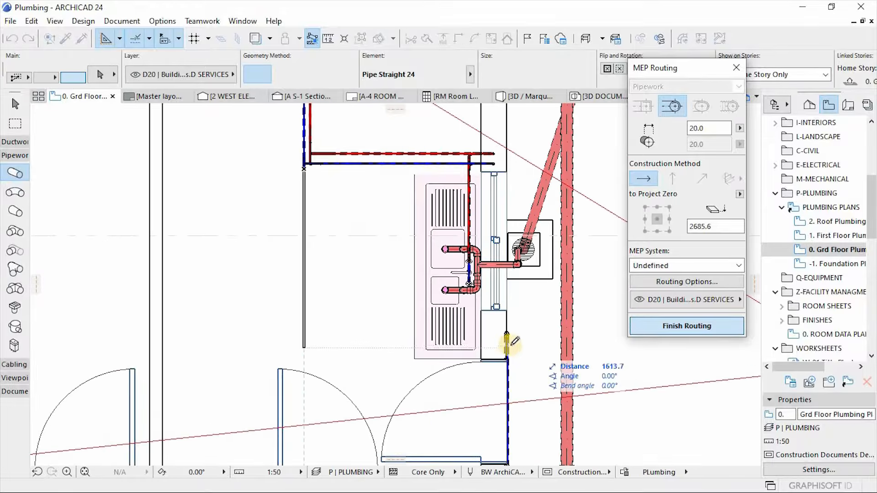
pyautogui.scroll(5, 500, 361)
pyautogui.click(496, 256)
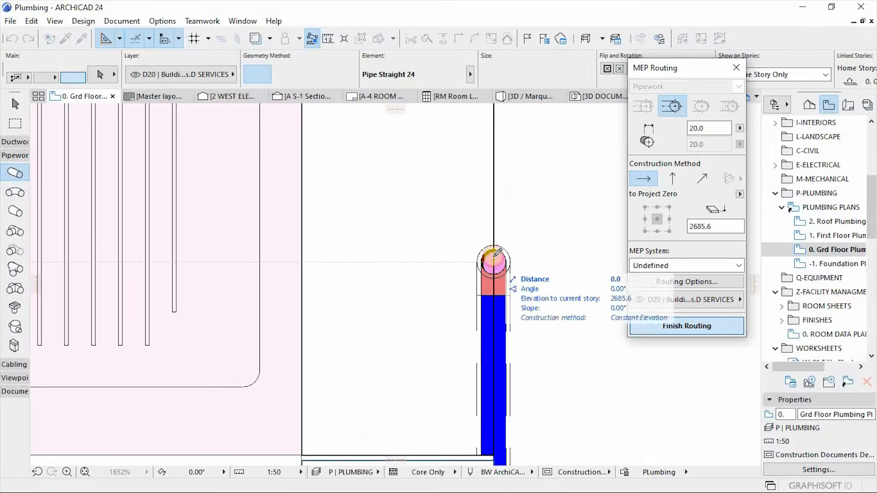
# - Continue the pipe route horizontally to the bend at the upper end of the blue supply pipe outside the kitchen, and finish routing
pyautogui.scroll(-4, 497, 256)
pyautogui.scroll(5, 497, 256)
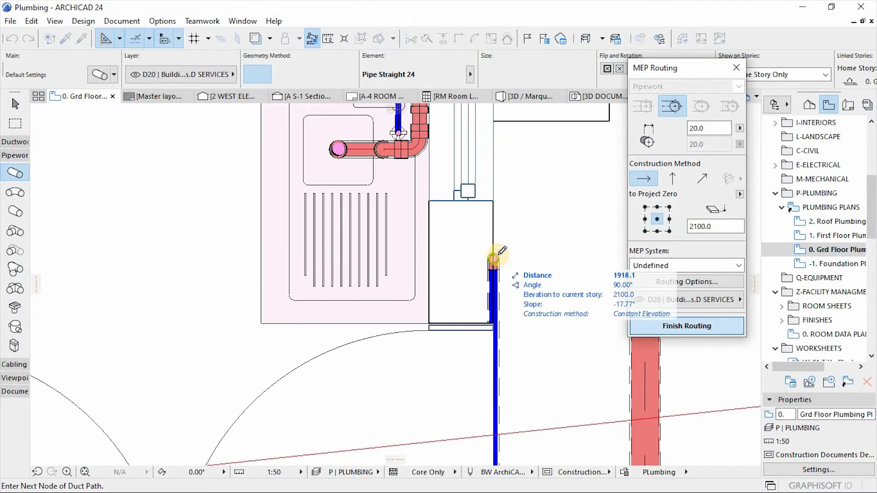
pyautogui.click(494, 259)
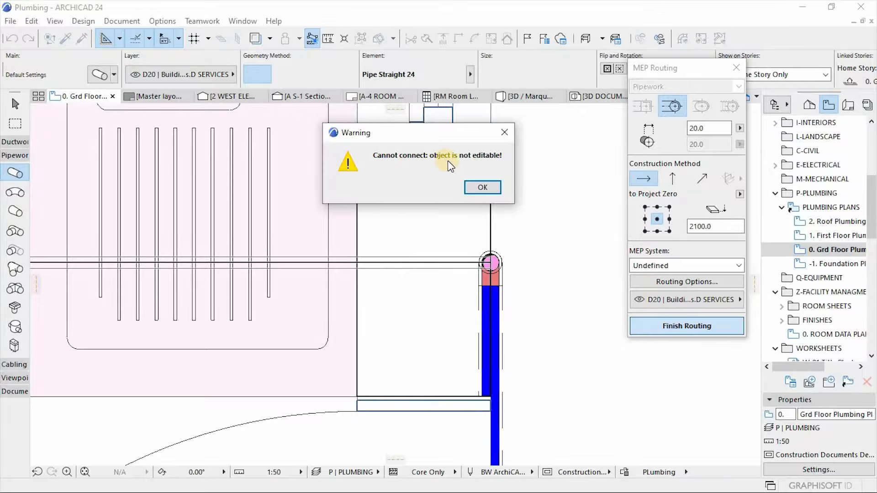
pyautogui.click(486, 187)
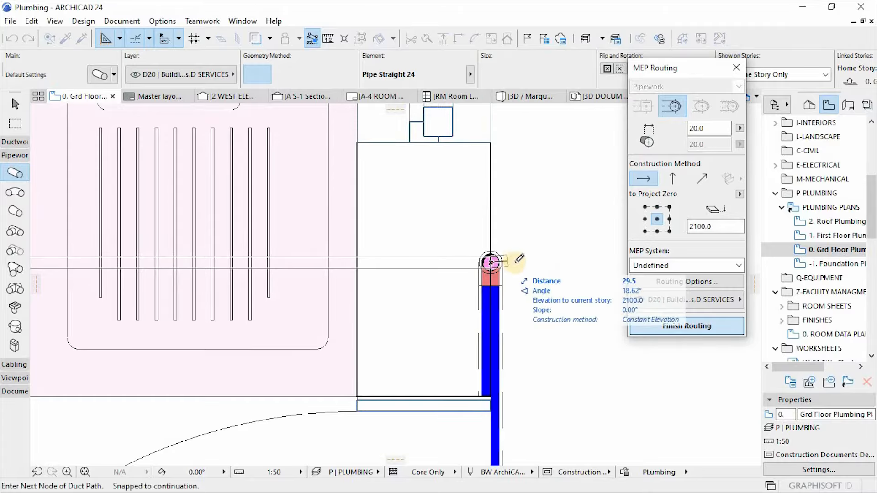
pyautogui.click(704, 326)
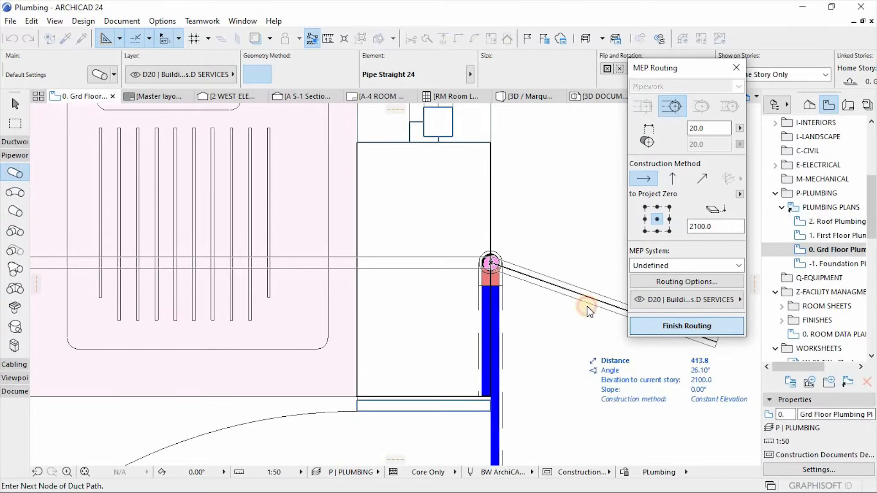
pyautogui.scroll(-5, 430, 245)
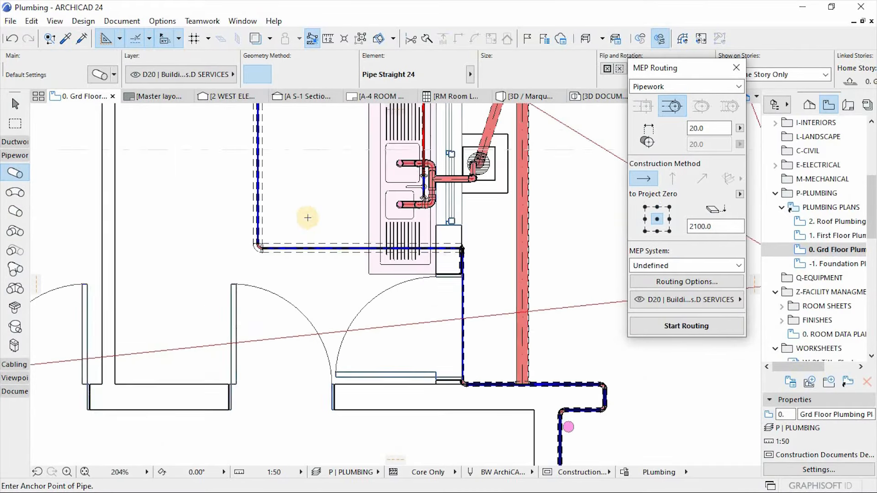
# - Set the insulation thickness of the two newly routed straight pipes to 5
pyautogui.press('Escape')
pyautogui.click(302, 157)
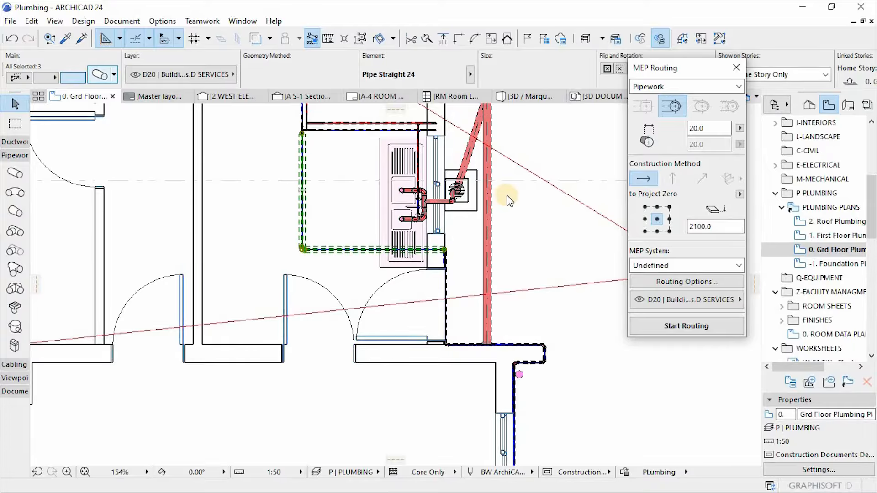
pyautogui.hotkey('ctrl', 't')
pyautogui.click(440, 167)
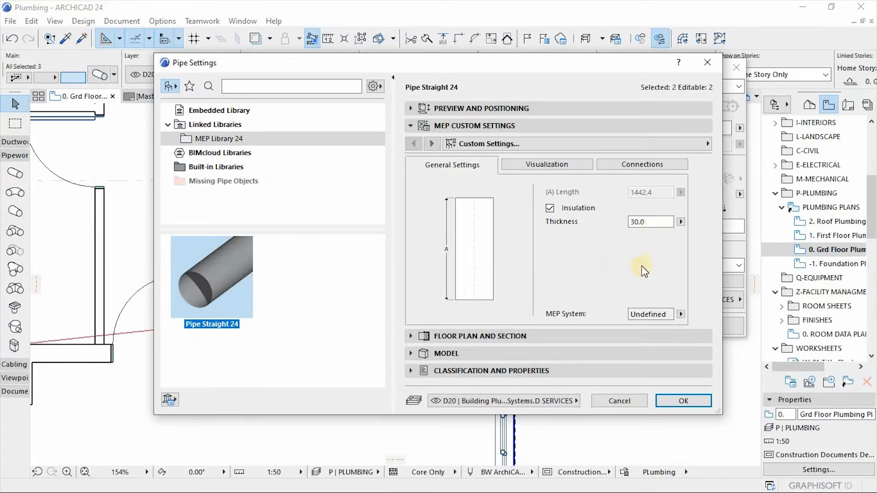
pyautogui.write('5')
pyautogui.press('Return')
# - Suspend grouping, select only the corner bend of the new pipe run, and set its insulation thickness to 5
pyautogui.scroll(12, 302, 250)
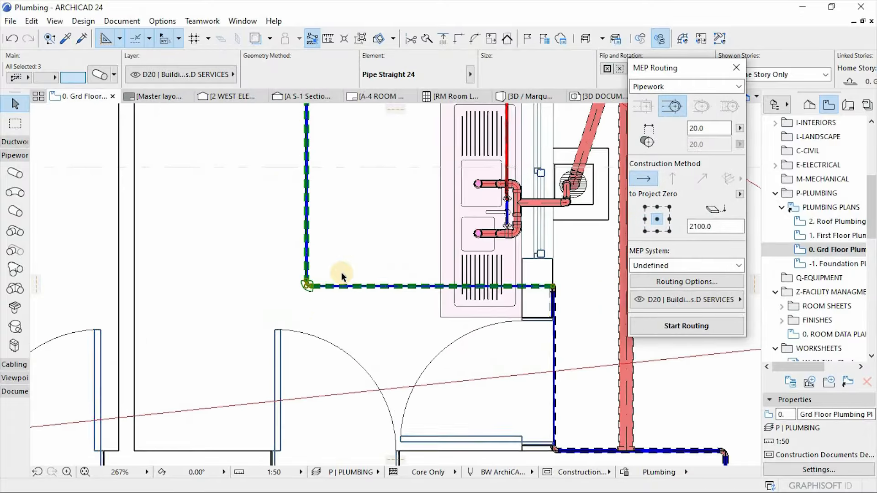
pyautogui.press('Escape')
pyautogui.click(264, 288)
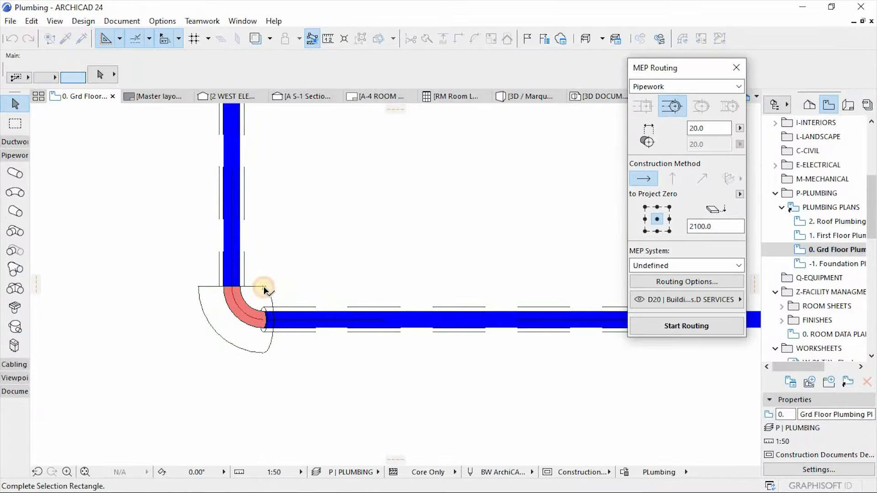
pyautogui.press('Escape')
pyautogui.click(246, 313)
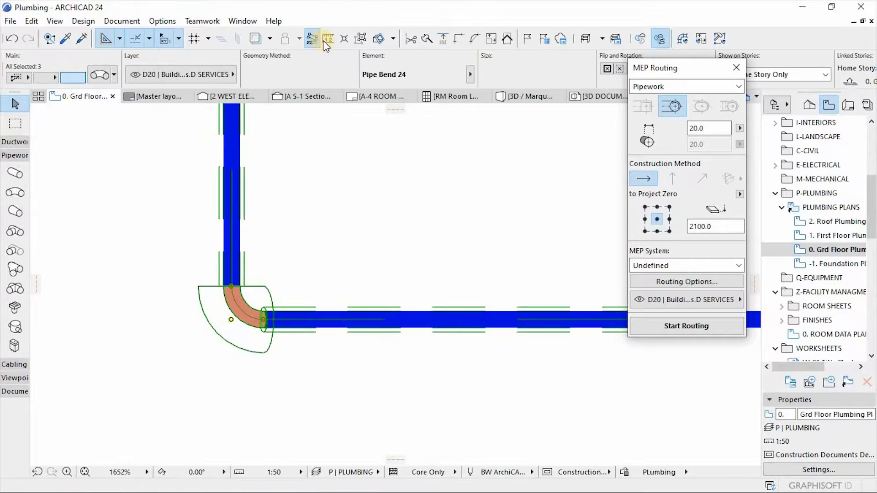
pyautogui.click(231, 301)
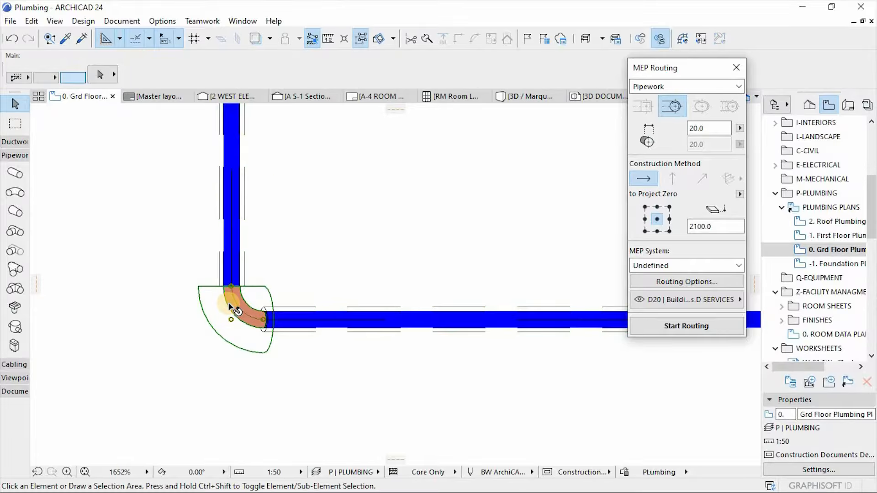
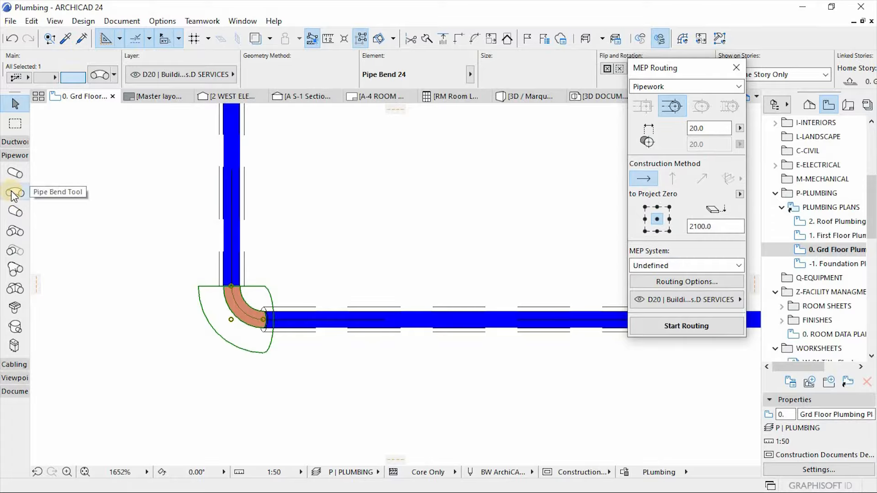
pyautogui.click(98, 76)
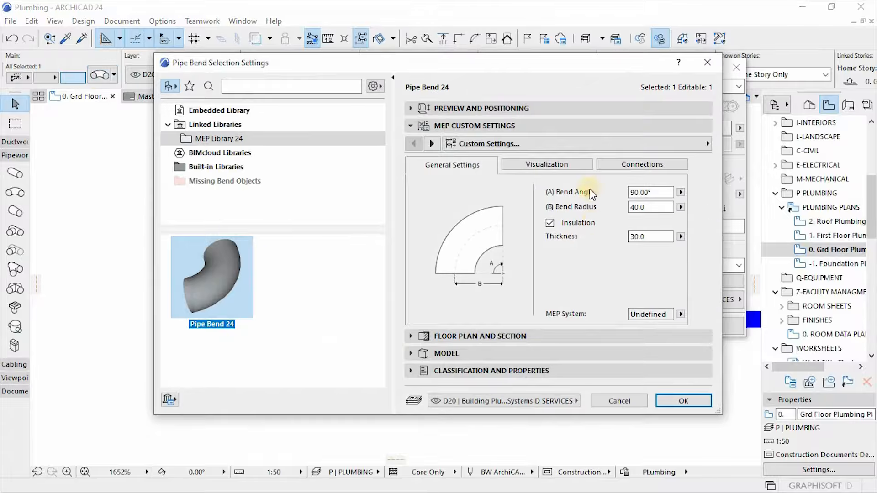
pyautogui.write('5')
# - Set the plan symbol's fill pen and centerline pen of the new corner bend to blue
pyautogui.click(532, 161)
pyautogui.click(527, 314)
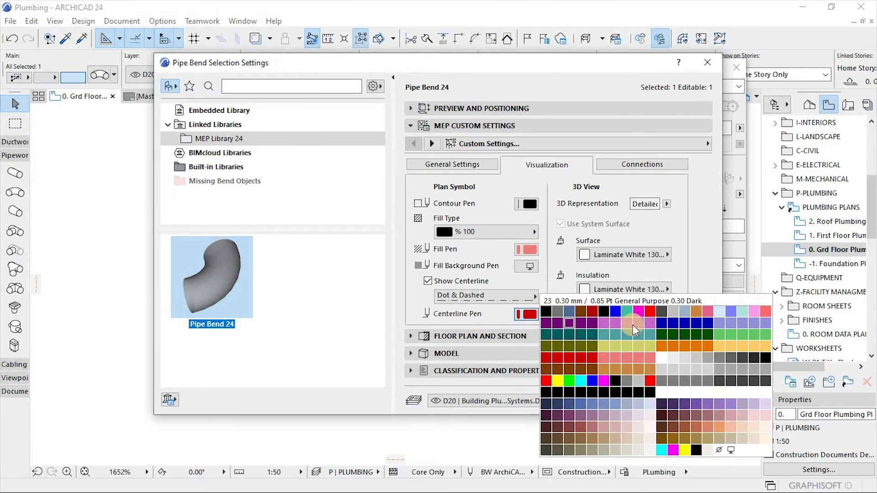
pyautogui.click(615, 311)
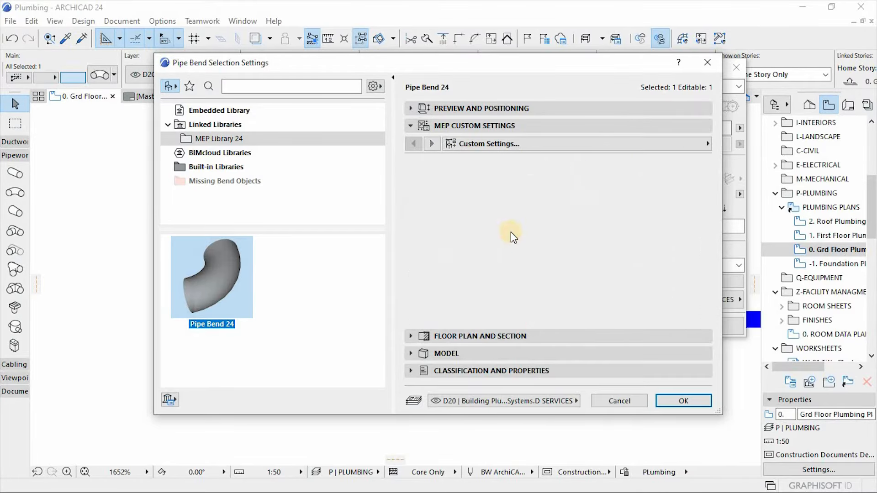
pyautogui.click(686, 399)
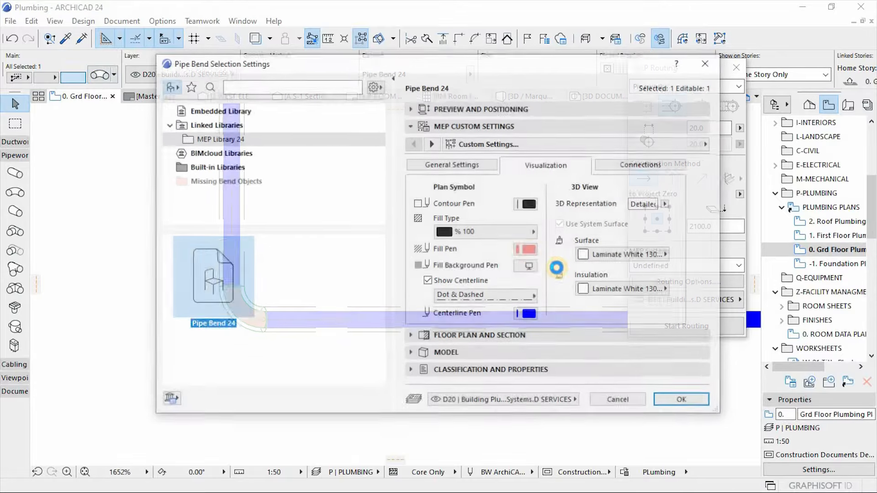
pyautogui.click(527, 250)
pyautogui.click(621, 336)
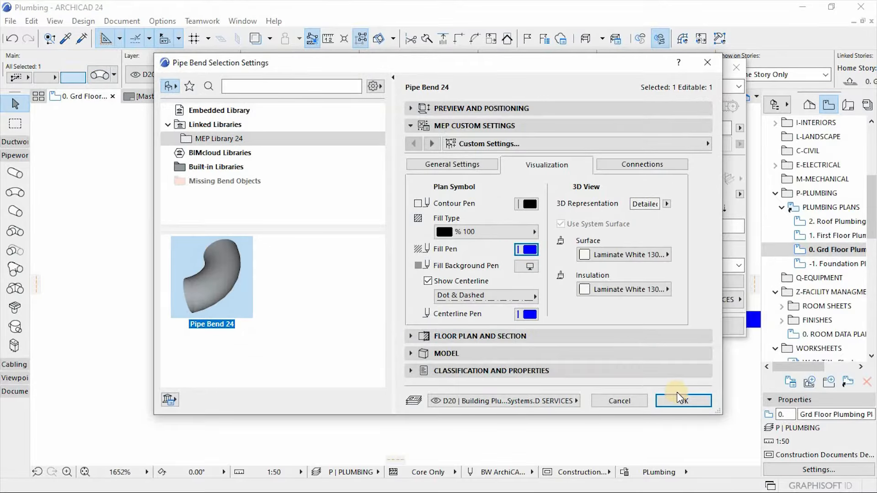
pyautogui.click(676, 402)
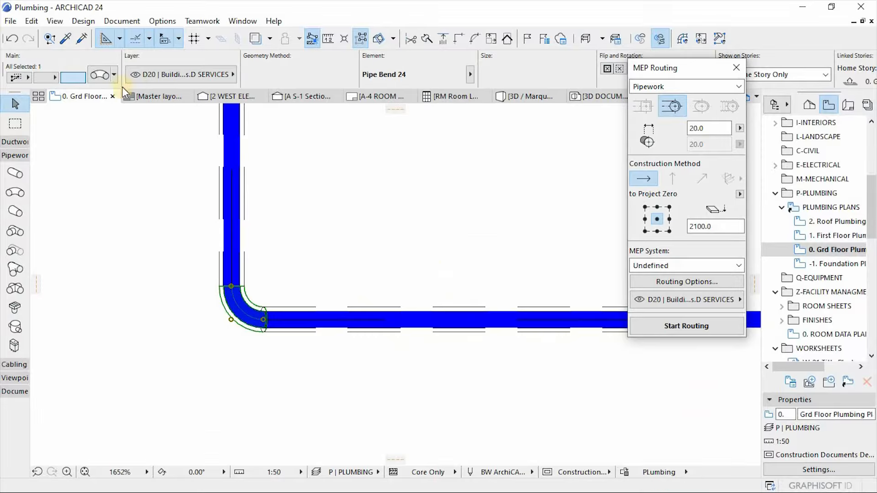
# - Set the centerline pen of the new corner bend to black and deselect the bend
pyautogui.click(99, 75)
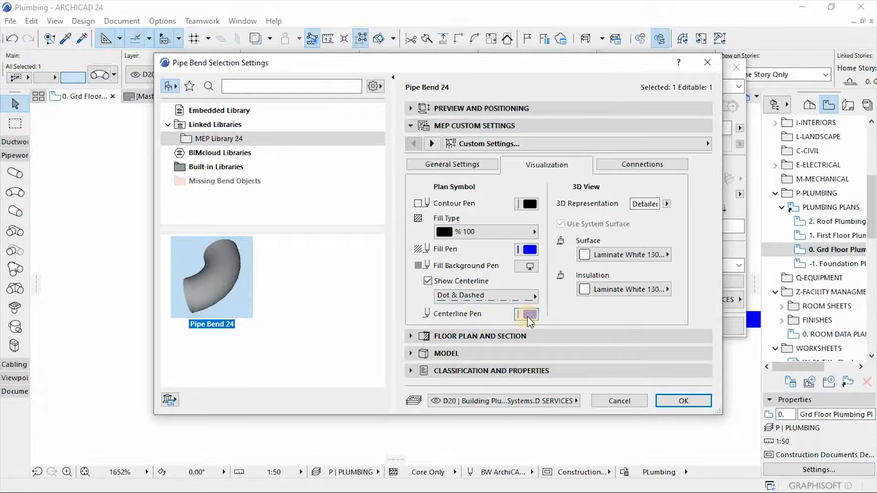
pyautogui.click(530, 315)
pyautogui.click(594, 311)
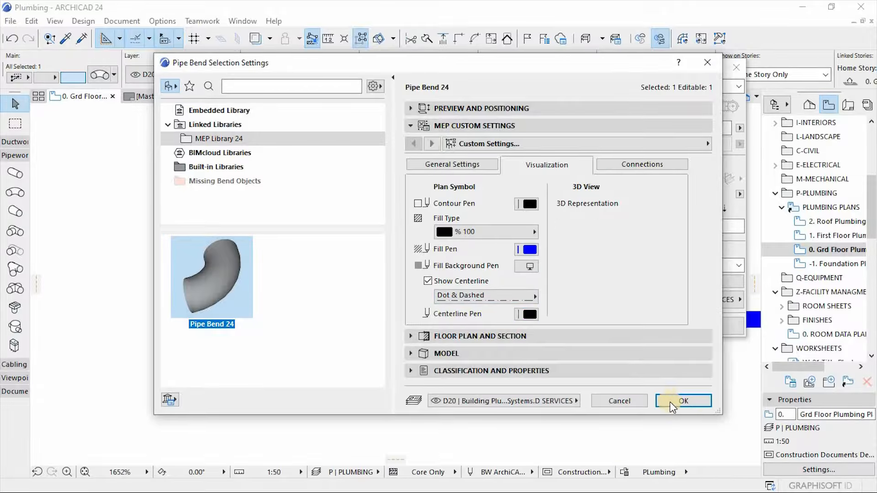
pyautogui.press('Return')
pyautogui.click(238, 349)
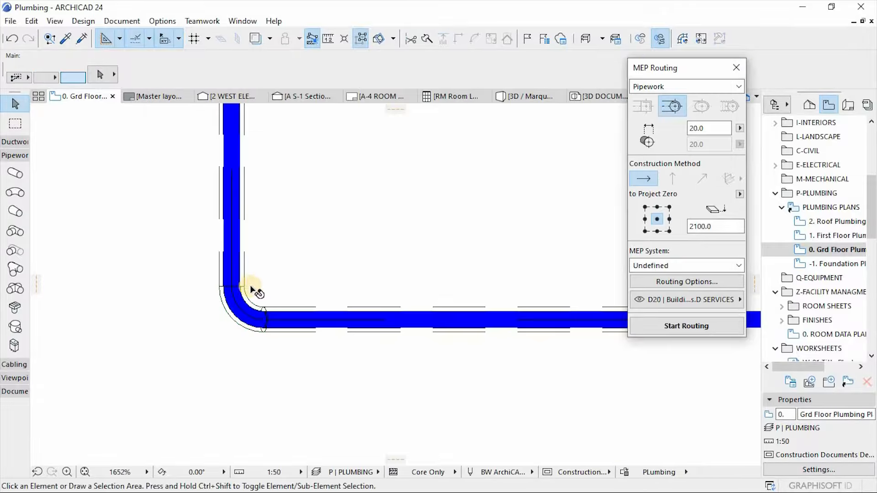
# - Select the two red bends at the upper and lower ends of the vertical supply pipe outside the kitchen
pyautogui.scroll(-6, 266, 247)
pyautogui.scroll(7, 409, 256)
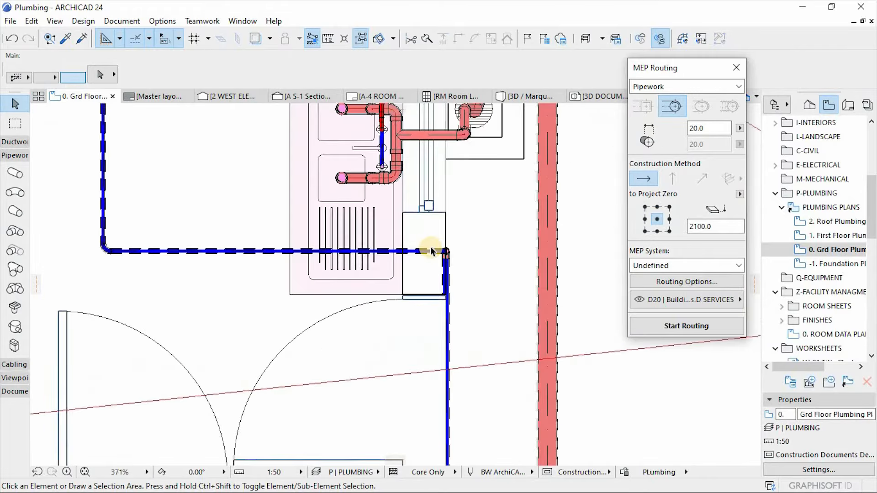
pyautogui.scroll(5, 492, 273)
pyautogui.click(460, 259)
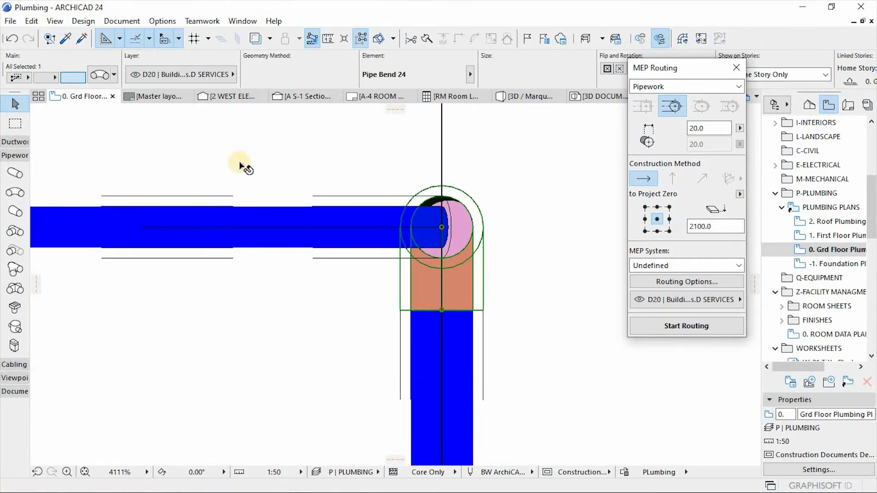
pyautogui.scroll(-9, 261, 155)
pyautogui.scroll(-3, 310, 152)
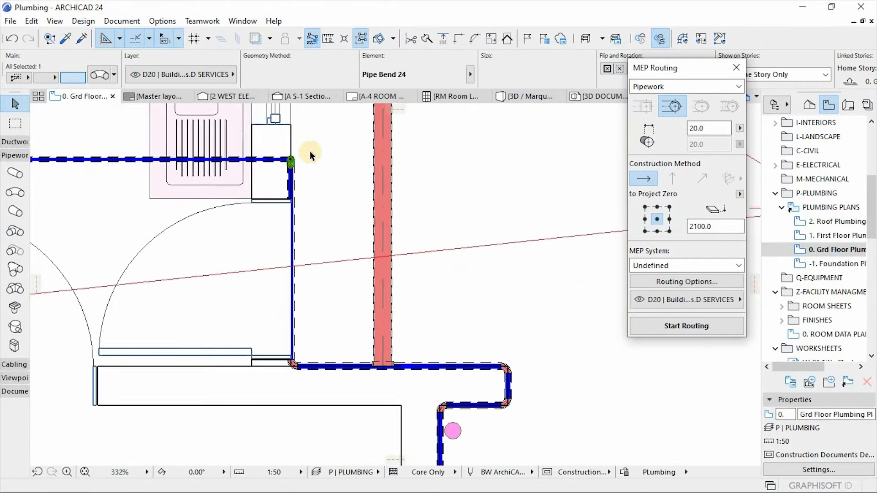
pyautogui.scroll(6, 303, 358)
pyautogui.keyDown('shift'); pyautogui.click(313, 336); pyautogui.keyUp('shift')
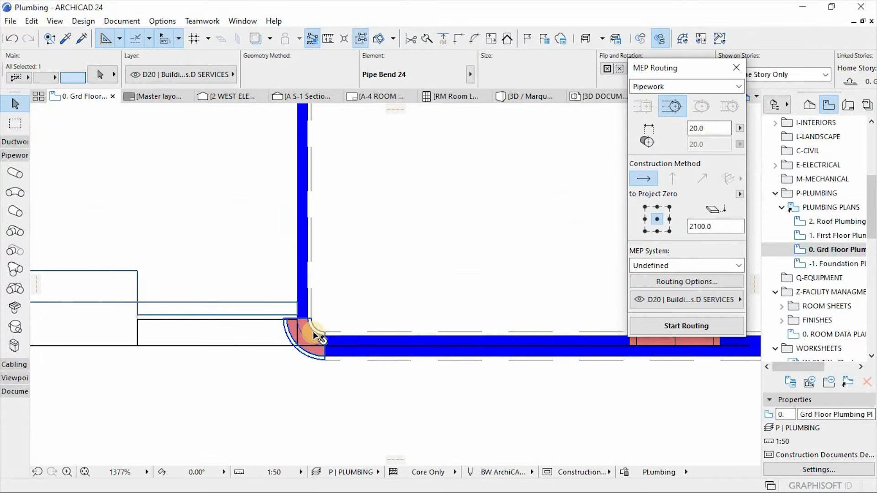
# - Add the three red bends of the pipe jog around the outer wall corner to the current bend selection
pyautogui.scroll(-8, 262, 247)
pyautogui.scroll(4, 490, 284)
pyautogui.scroll(5, 490, 285)
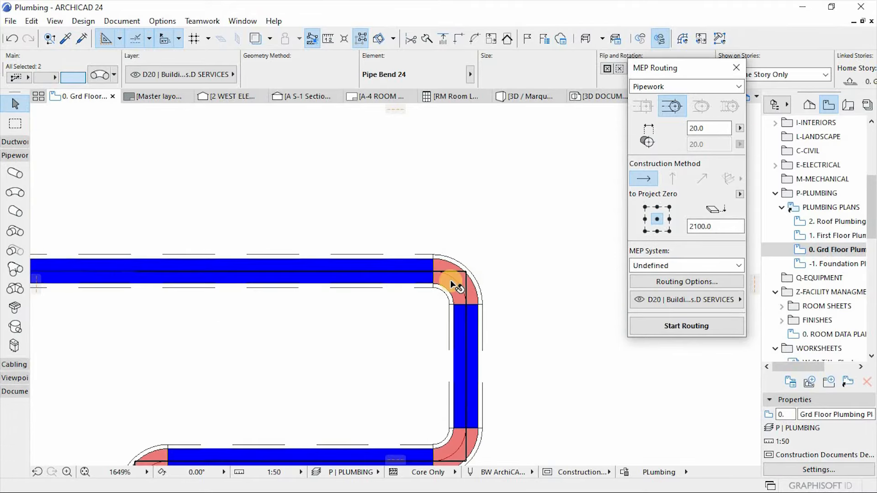
pyautogui.keyDown('shift'); pyautogui.click(466, 284); pyautogui.keyUp('shift')
pyautogui.scroll(-4, 483, 196)
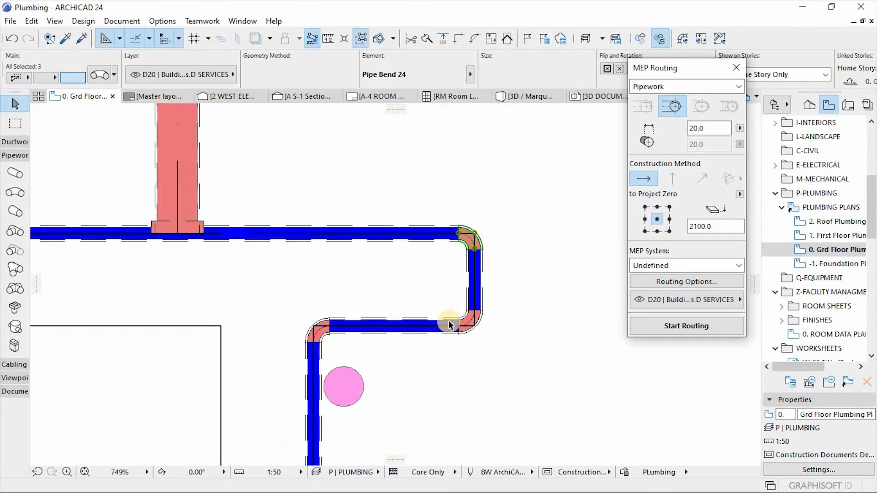
pyautogui.scroll(2, 402, 452)
pyautogui.keyDown('shift'); pyautogui.click(499, 244); pyautogui.keyUp('shift')
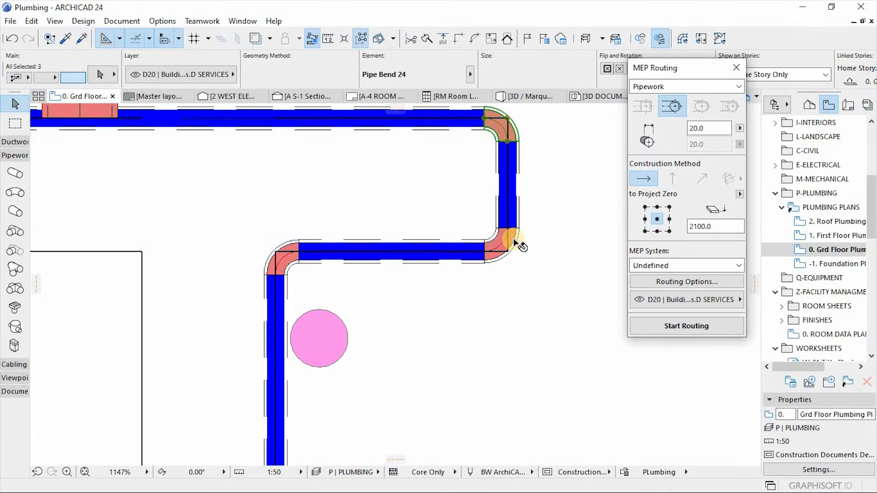
pyautogui.keyDown('shift'); pyautogui.click(279, 270); pyautogui.keyUp('shift')
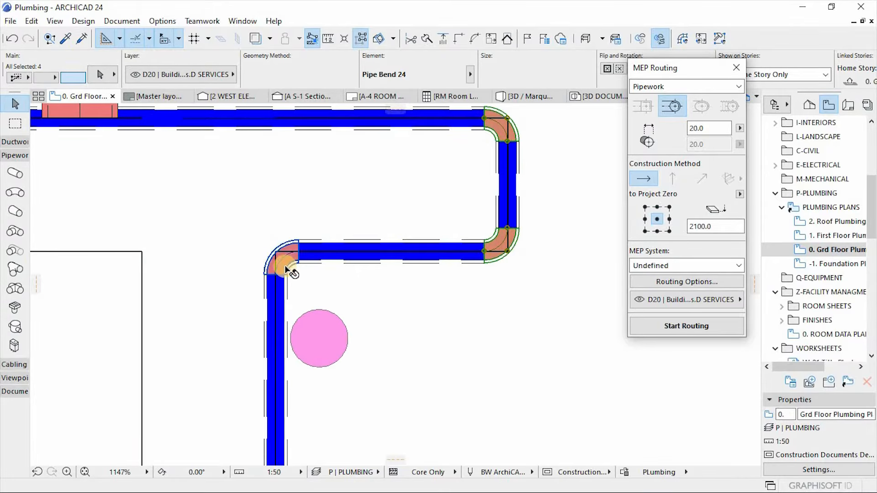
# - Set the plan symbol's fill pen to blue and centerline pen to black for all selected bends, and deselect them
pyautogui.click(98, 81)
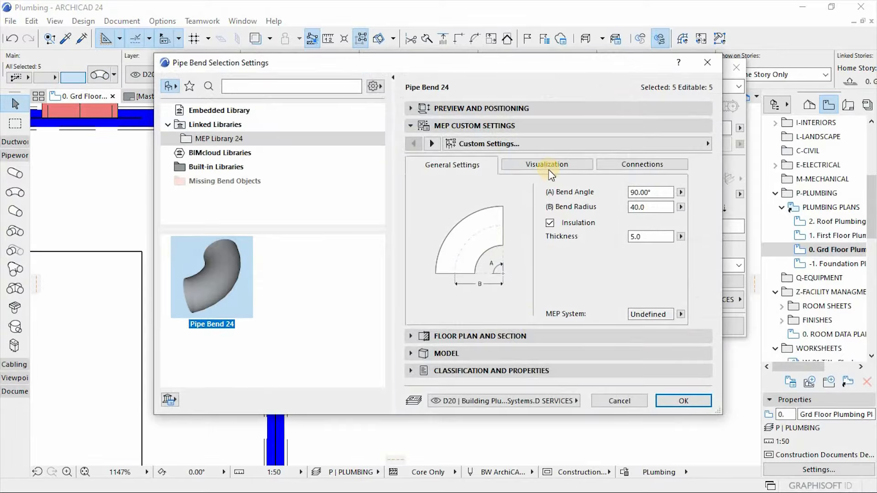
pyautogui.click(549, 165)
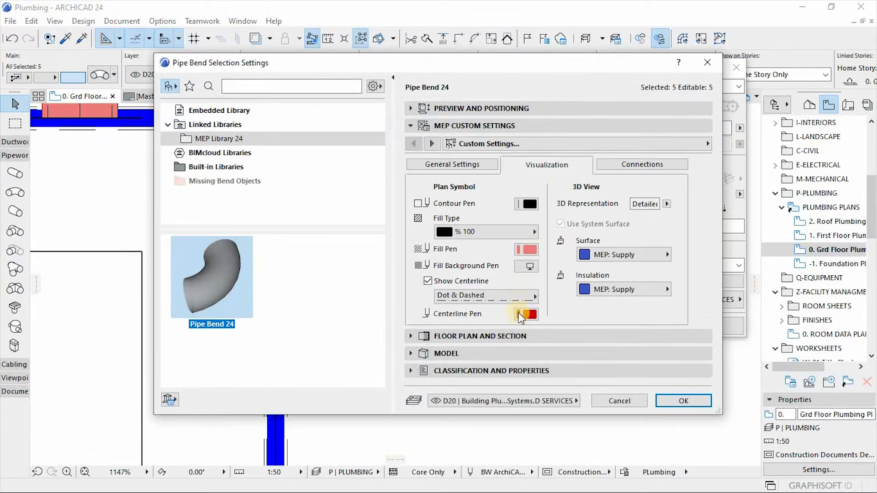
pyautogui.click(530, 256)
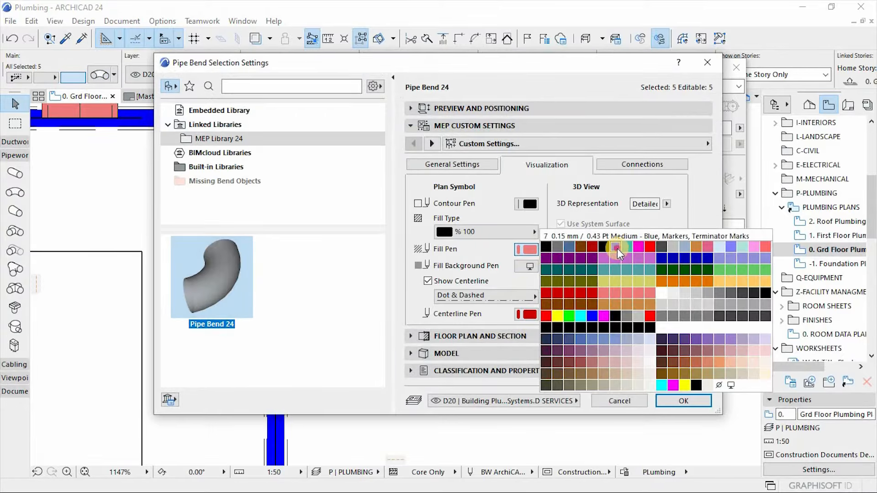
pyautogui.click(617, 249)
pyautogui.click(528, 314)
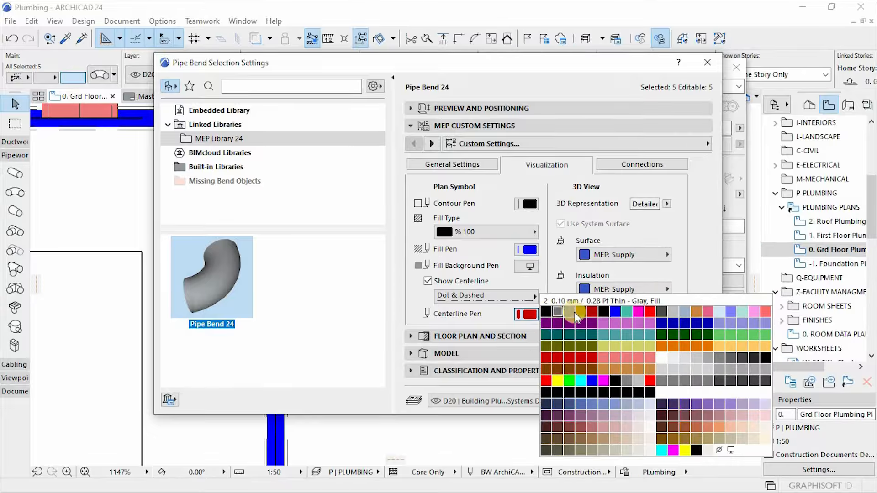
pyautogui.click(639, 393)
pyautogui.click(671, 400)
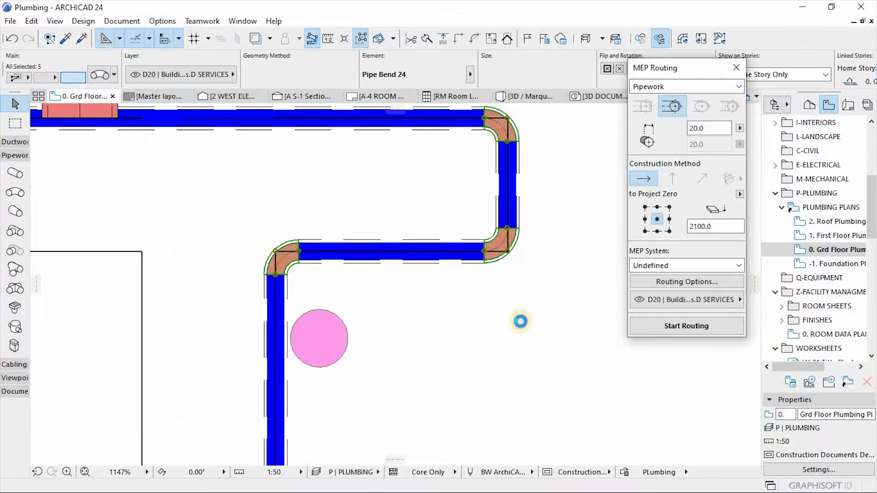
pyautogui.scroll(-6, 521, 291)
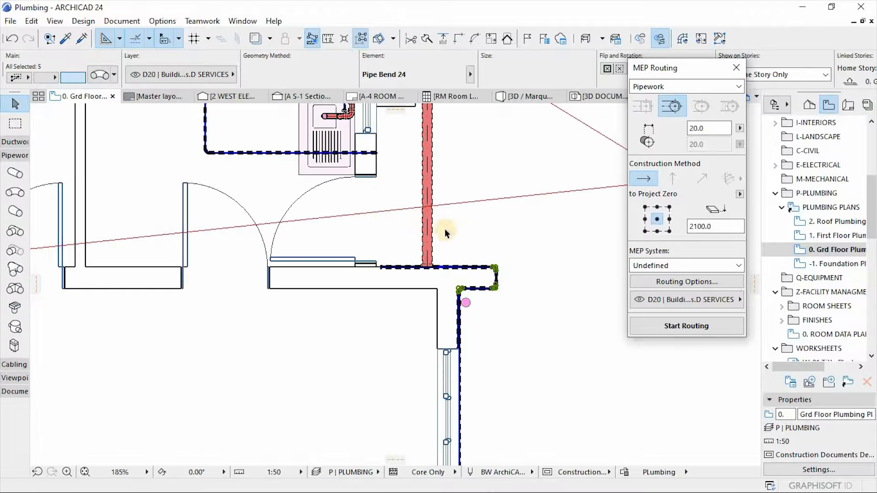
pyautogui.scroll(2, 372, 122)
pyautogui.scroll(5, 379, 153)
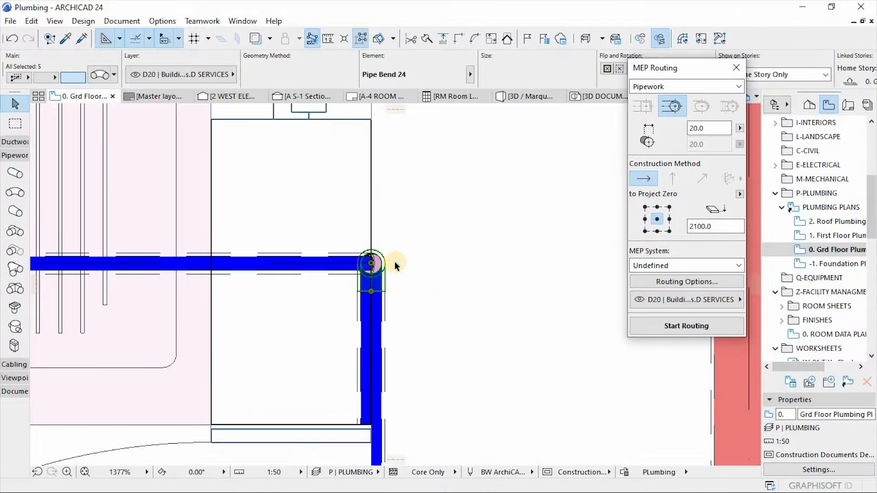
pyautogui.click(395, 262)
pyautogui.scroll(1, 396, 262)
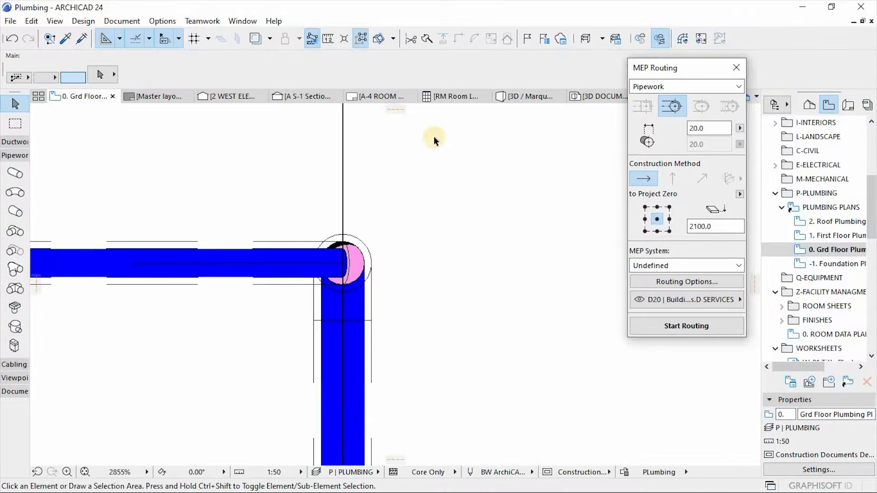
# - In the 3D view, select only the dark pipe running from the vertical pipe and the white pipe between the roof trusses
pyautogui.click(519, 98)
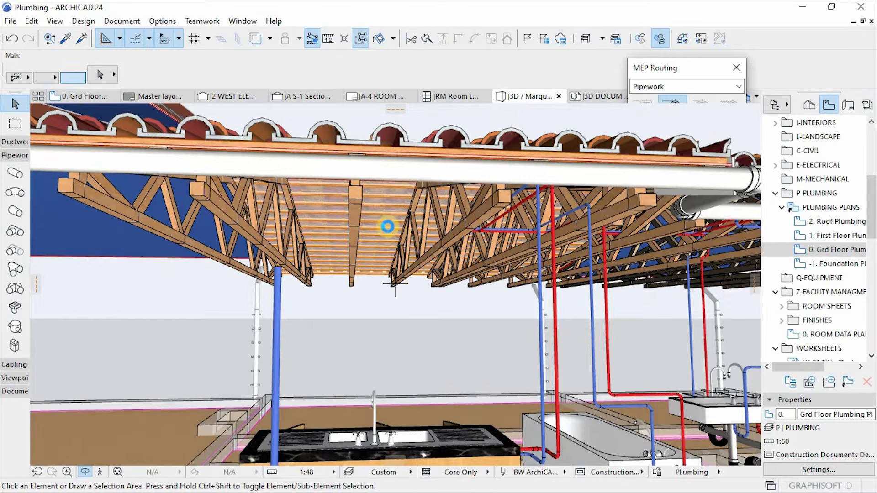
pyautogui.click(388, 227)
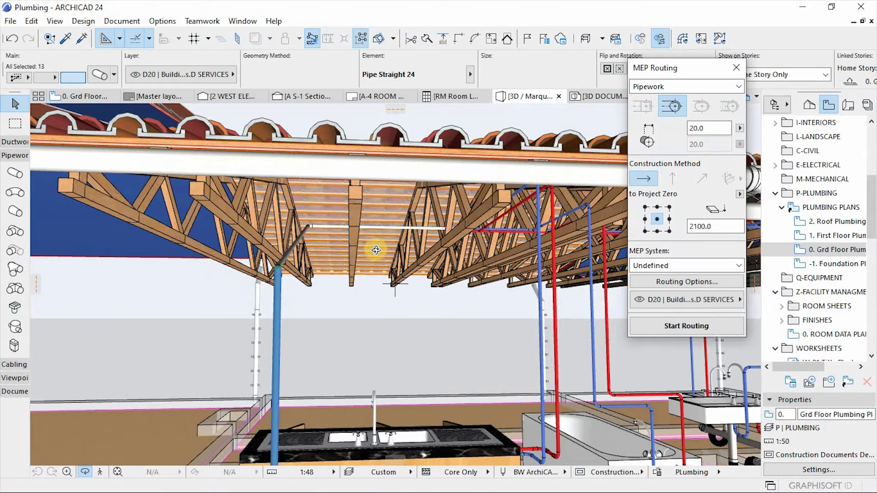
pyautogui.keyDown('shift'); pyautogui.moveTo(376, 250); pyautogui.dragTo(445, 255, button='middle'); pyautogui.keyUp('shift')
pyautogui.scroll(3, 129, 226)
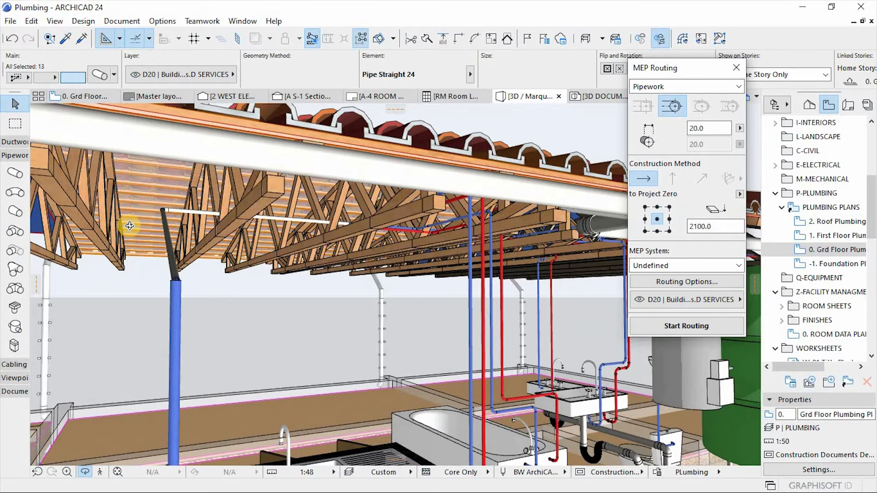
pyautogui.scroll(2, 129, 226)
pyautogui.click(225, 313)
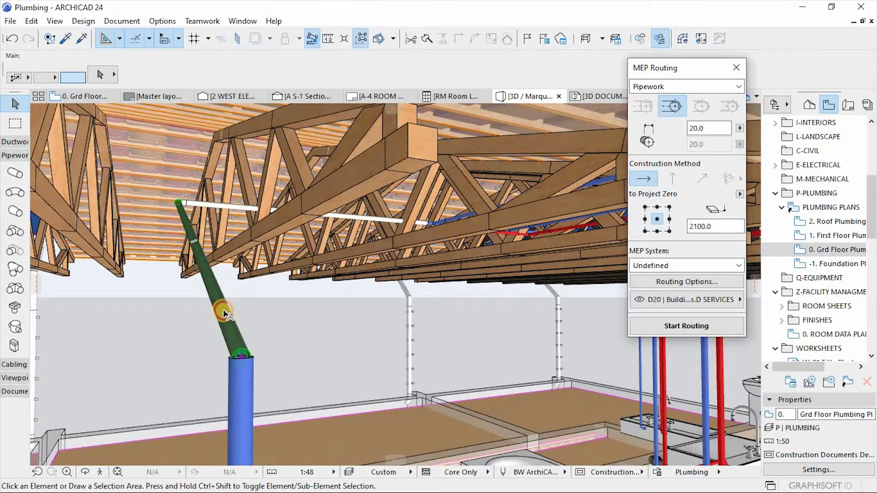
pyautogui.keyDown('shift'); pyautogui.click(372, 224); pyautogui.keyUp('shift')
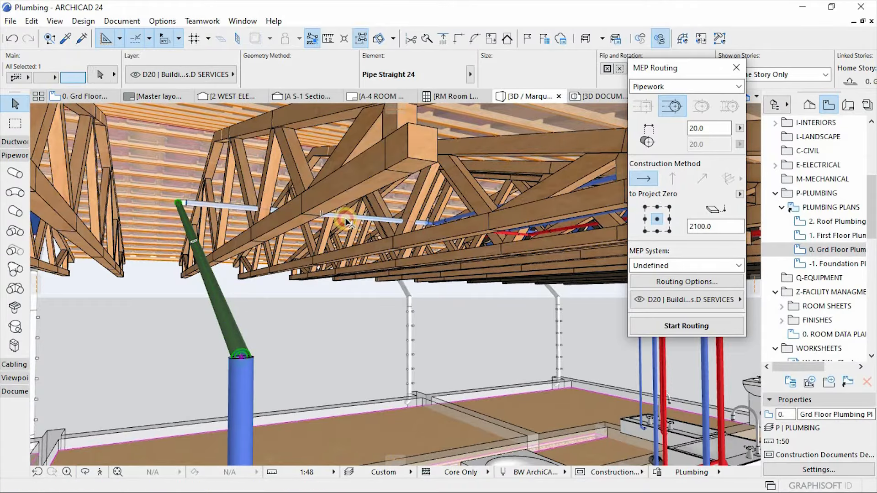
pyautogui.scroll(2, 197, 200)
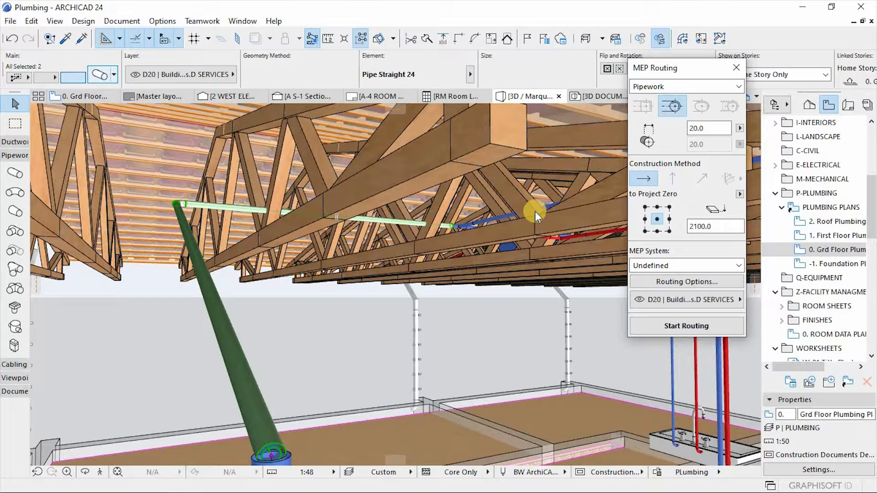
# - Set the insulation surface of the two selected straight pipes to MEP: Supply and deselect them
pyautogui.hotkey('ctrl', 't')
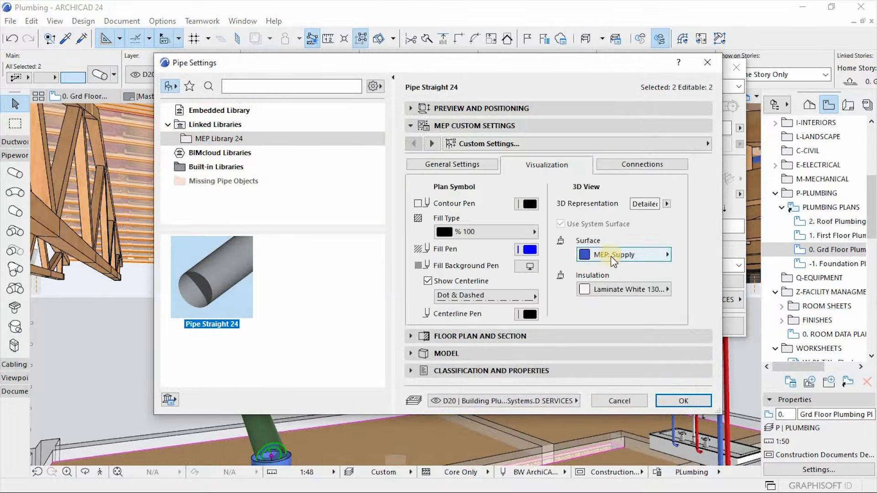
pyautogui.click(613, 289)
pyautogui.press('m')
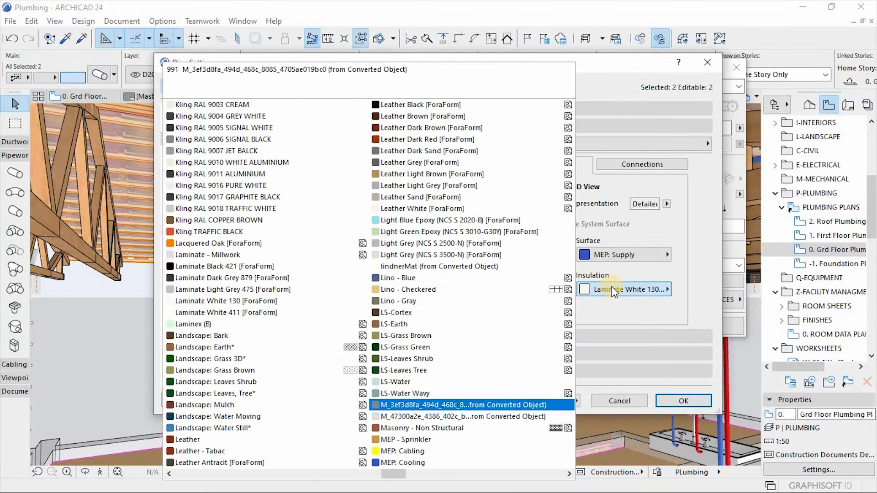
pyautogui.press('m')
pyautogui.scroll(-1, 493, 280)
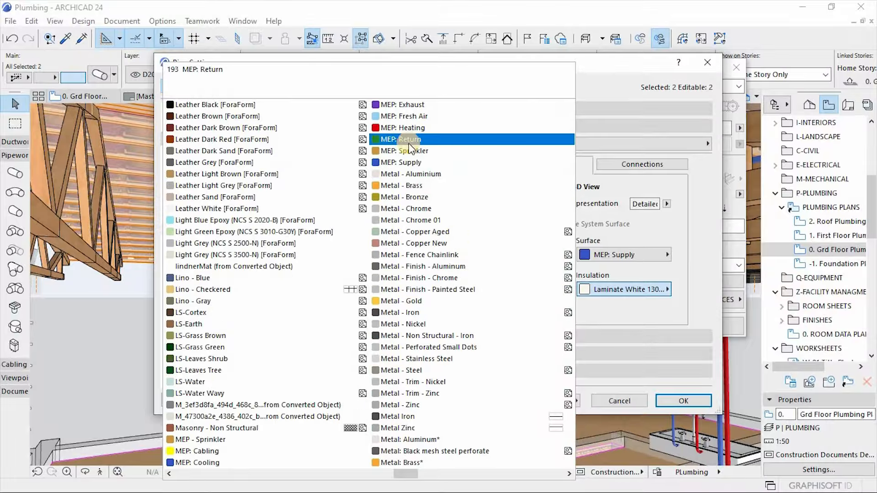
pyautogui.click(402, 163)
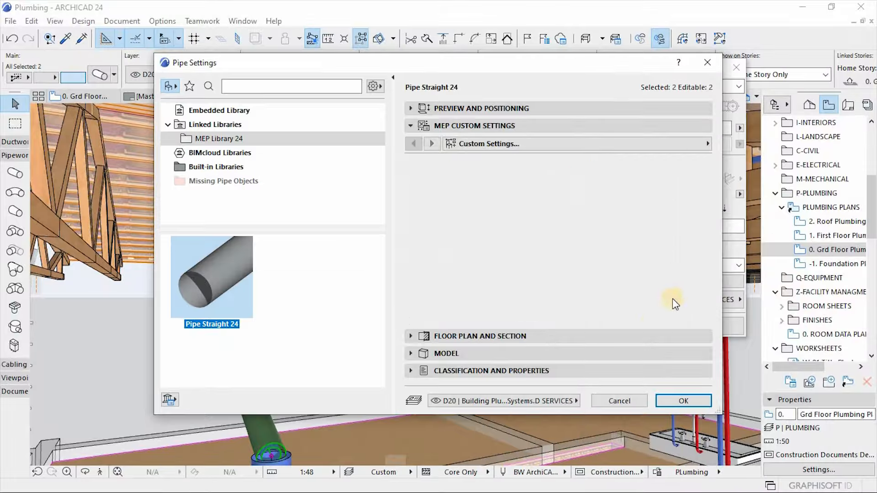
pyautogui.click(681, 399)
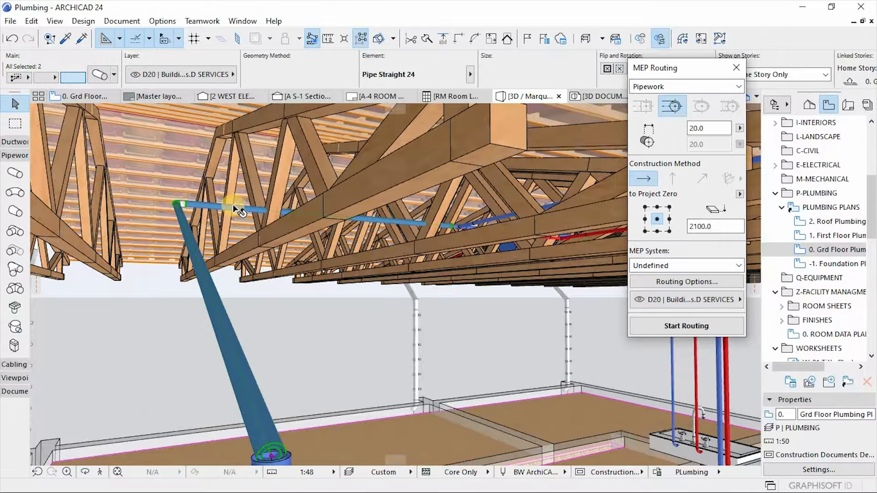
pyautogui.press('Escape')
# - Set both the surface and insulation of the white bend joining the two roof-level pipes to MEP: Supply, and deselect it
pyautogui.click(182, 206)
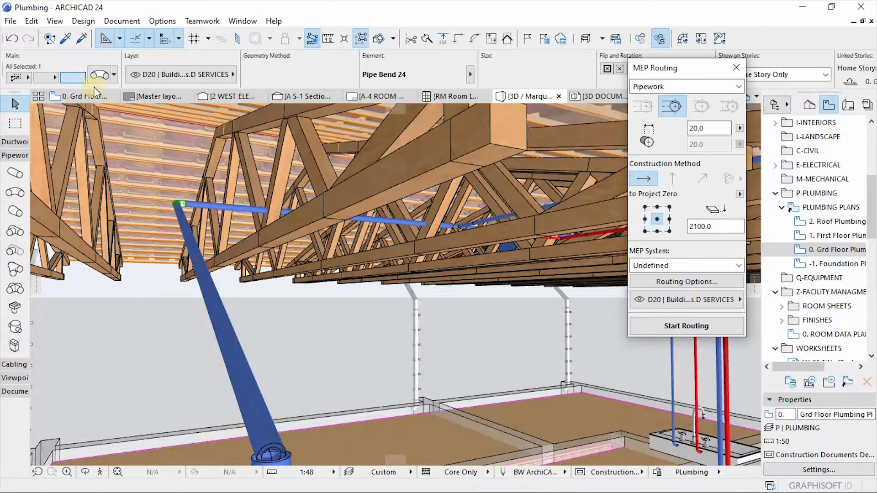
pyautogui.hotkey('ctrl', 't')
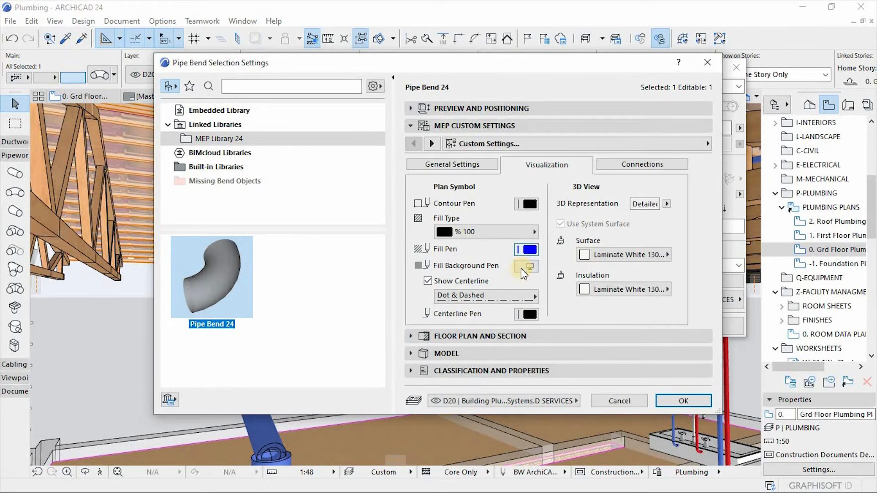
pyautogui.click(639, 257)
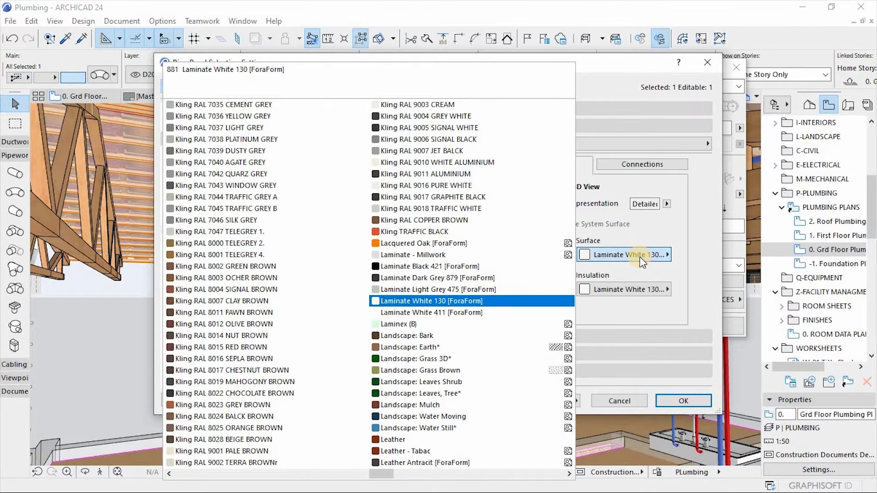
pyautogui.write('mep: s')
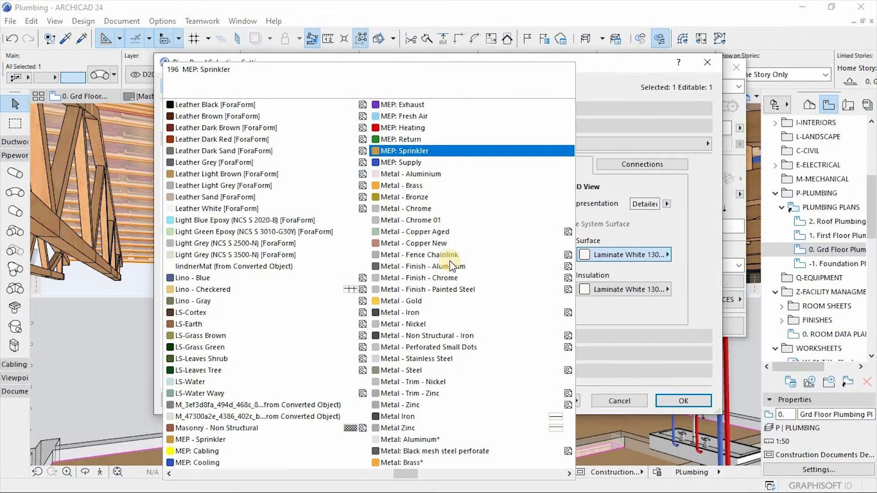
pyautogui.click(392, 161)
pyautogui.click(659, 289)
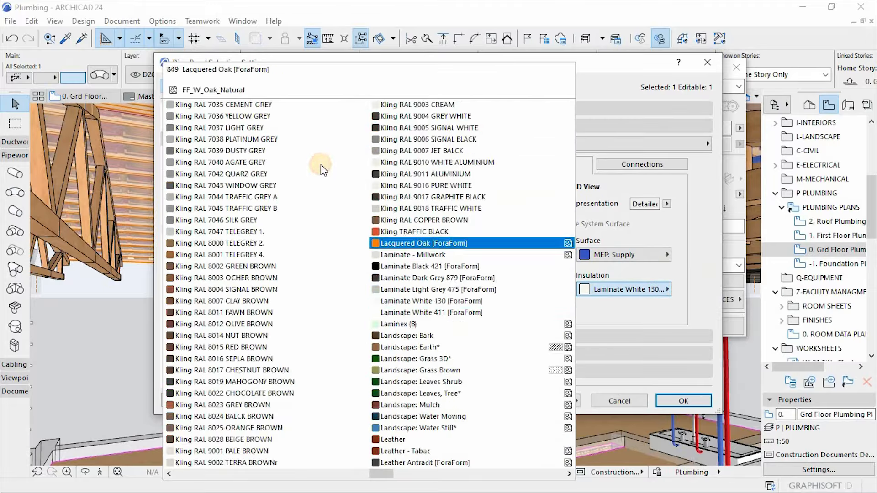
pyautogui.click(416, 164)
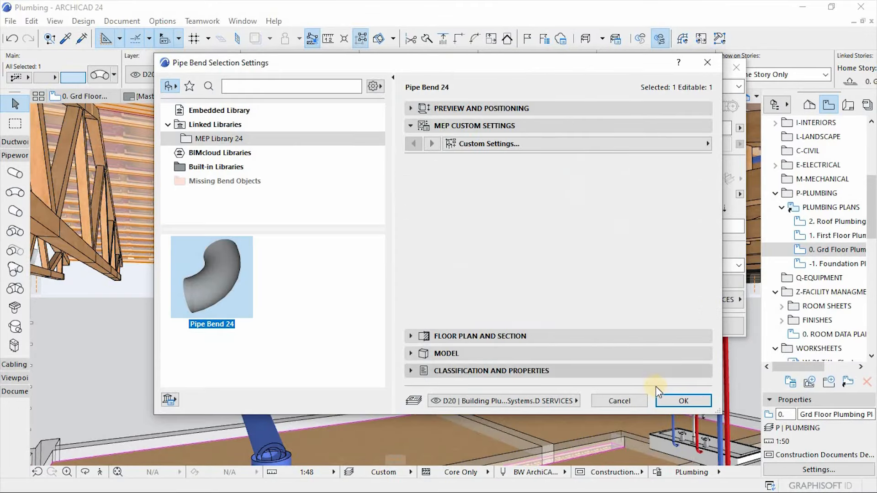
pyautogui.click(663, 400)
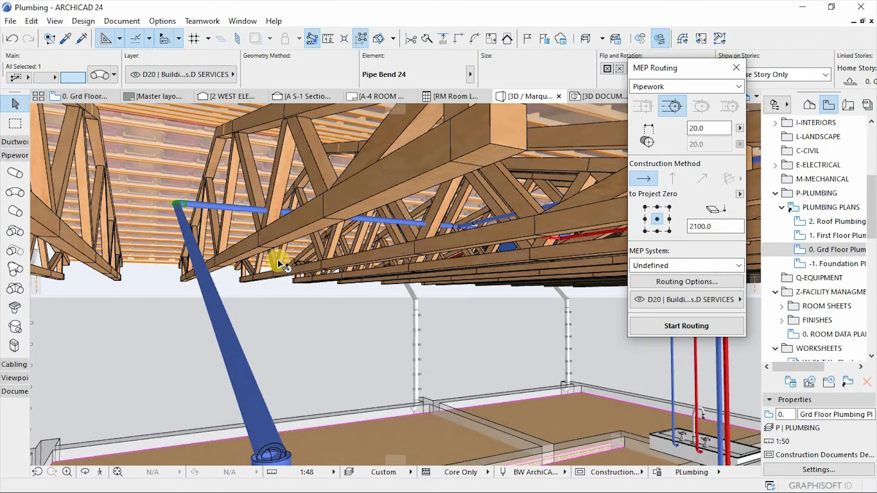
pyautogui.keyDown('shift'); pyautogui.moveTo(257, 254); pyautogui.dragTo(247, 288, button='middle'); pyautogui.keyUp('shift')
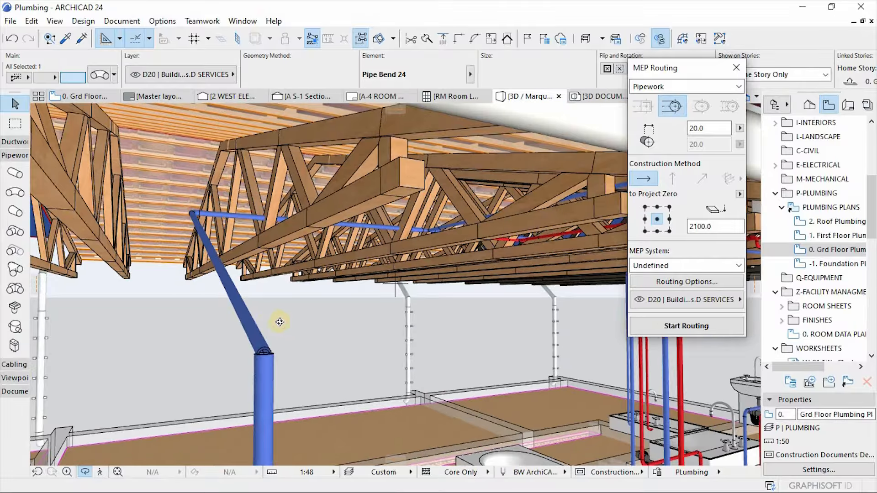
pyautogui.keyDown('shift'); pyautogui.moveTo(279, 322); pyautogui.dragTo(395, 327, button='middle'); pyautogui.keyUp('shift')
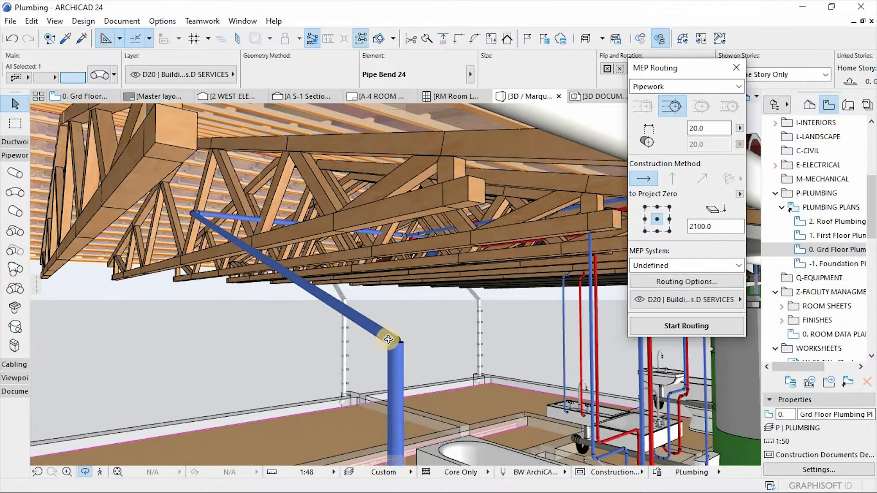
pyautogui.press('Escape')
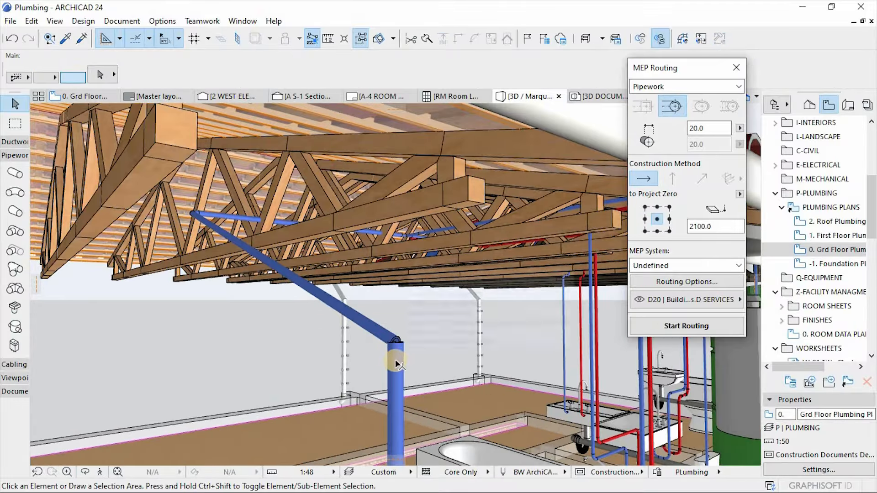
pyautogui.click(394, 363)
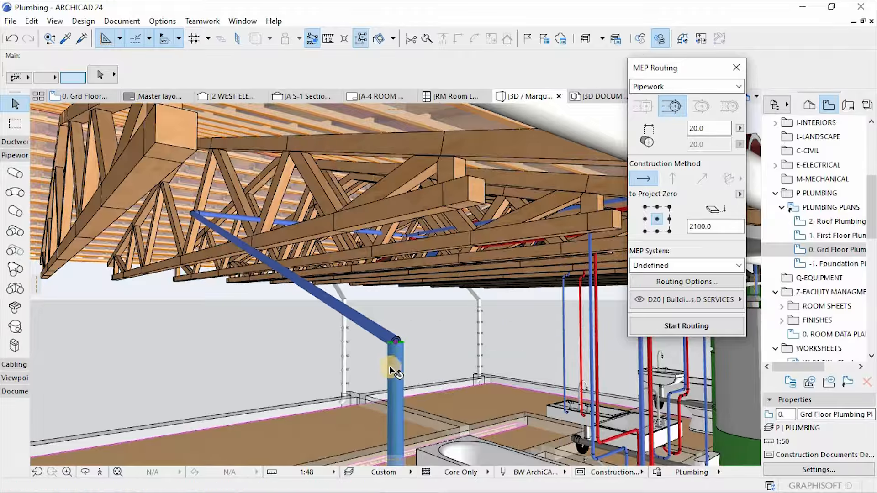
pyautogui.press('Escape')
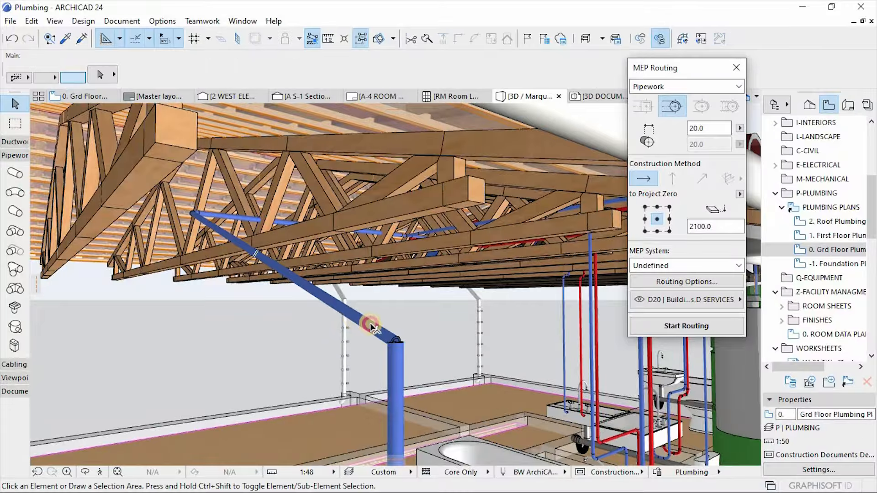
# - Elevate the sloping roof pipe's end node above the vertical pipe by about 417 mm, up among the roof trusses
pyautogui.click(372, 327)
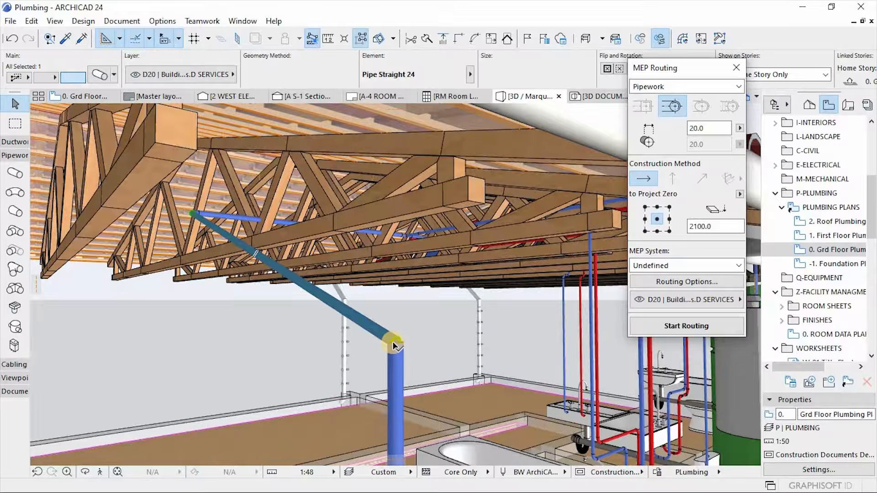
pyautogui.moveTo(394, 346)
pyautogui.click(394, 342)
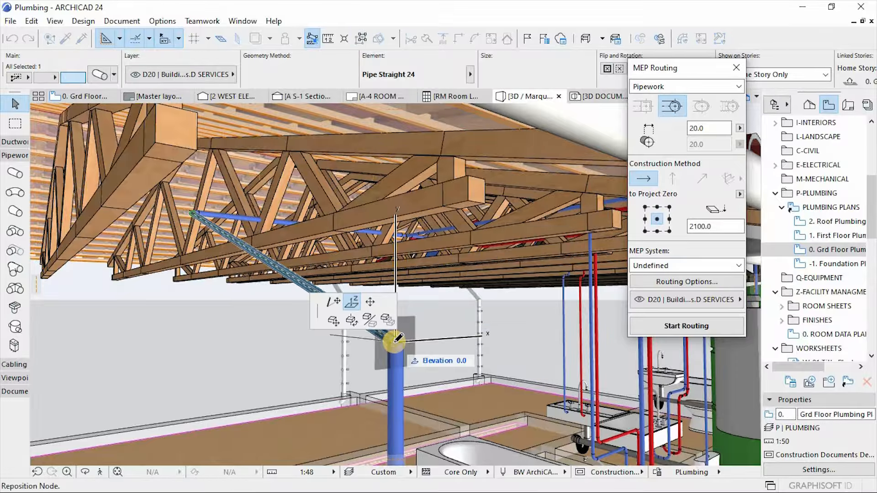
pyautogui.press('Escape')
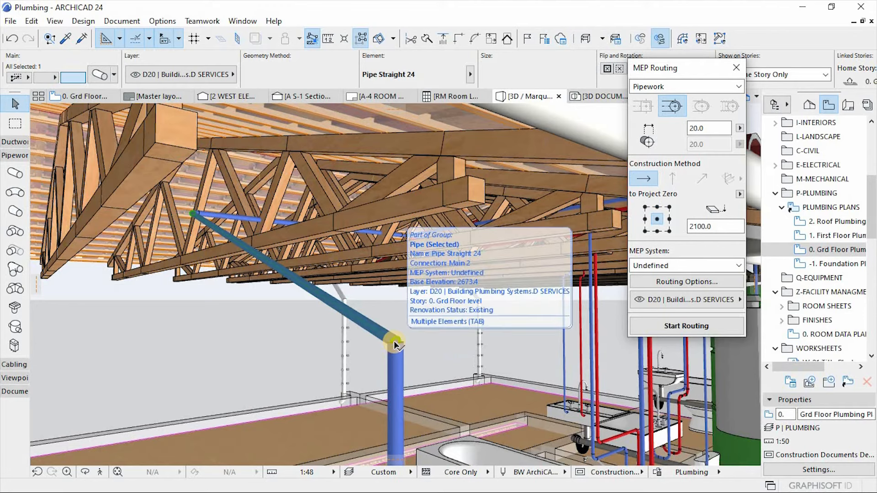
pyautogui.click(394, 343)
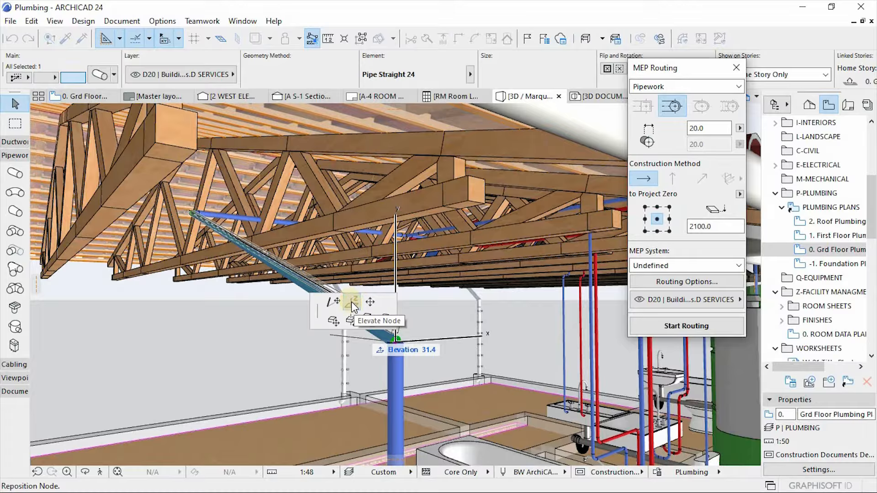
pyautogui.click(351, 302)
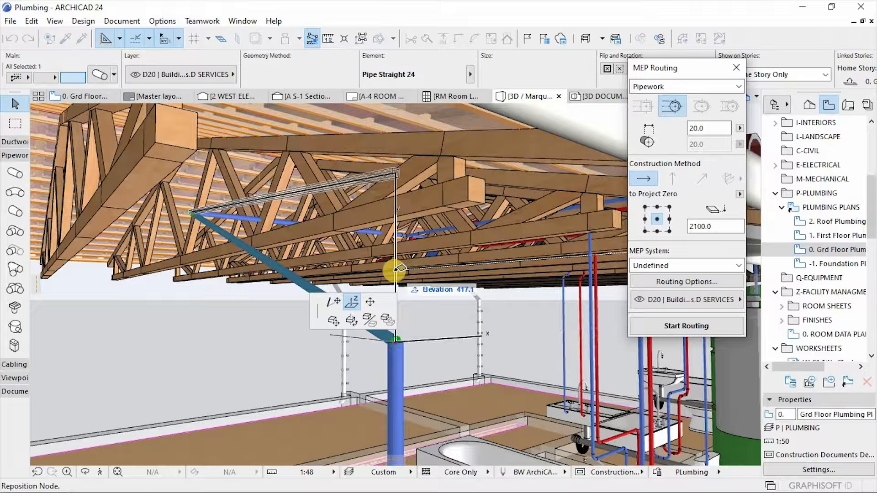
pyautogui.click(395, 269)
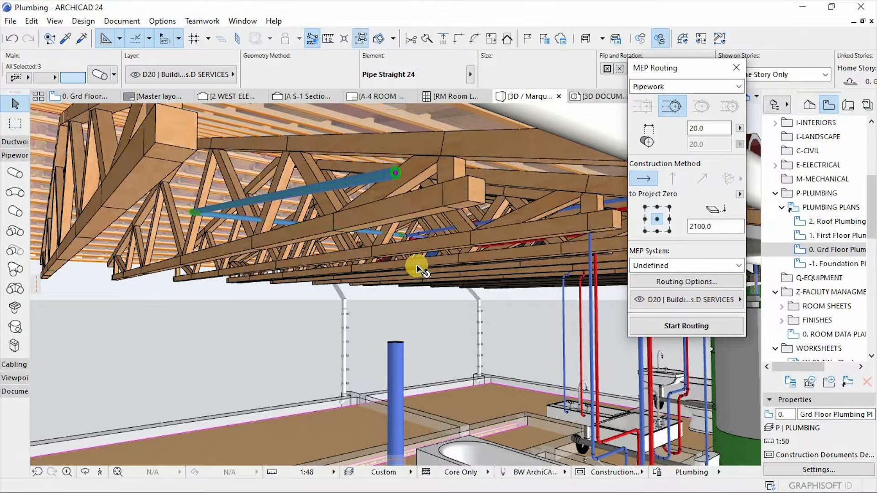
# - Stretch the top end of the vertical pipe up to just below the raised roof pipe and deselect it
pyautogui.click(396, 347)
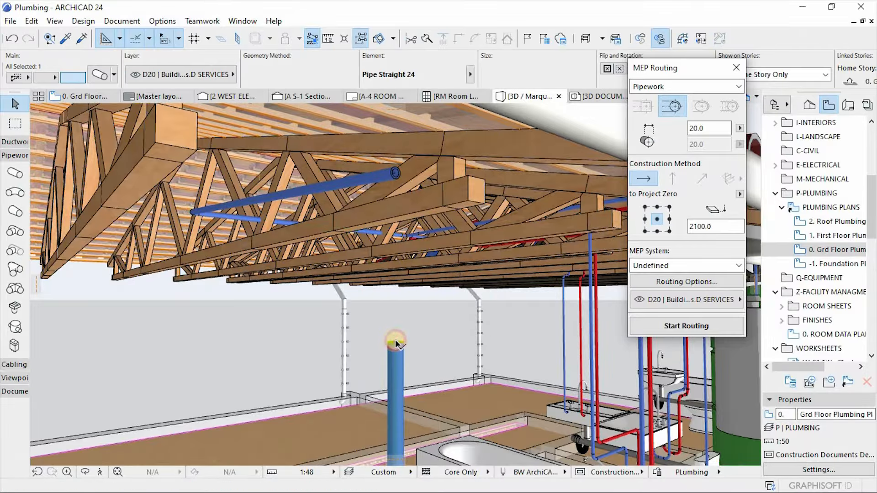
pyautogui.click(396, 340)
pyautogui.click(374, 302)
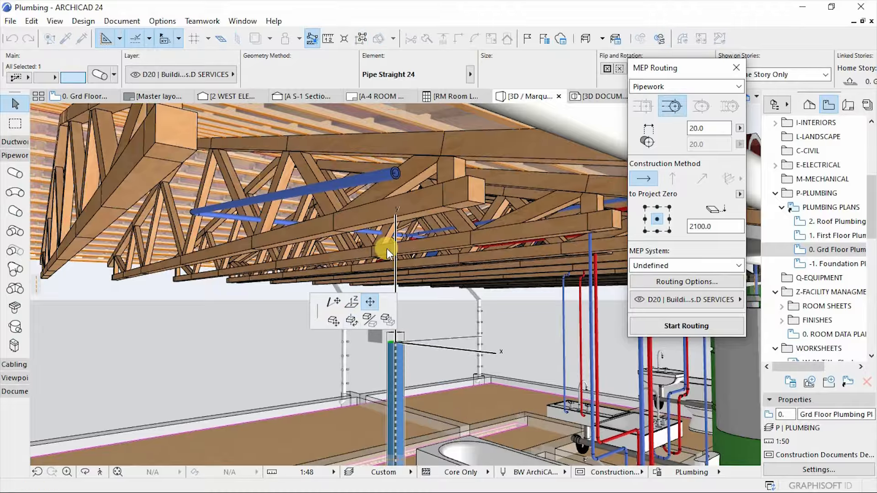
pyautogui.click(396, 199)
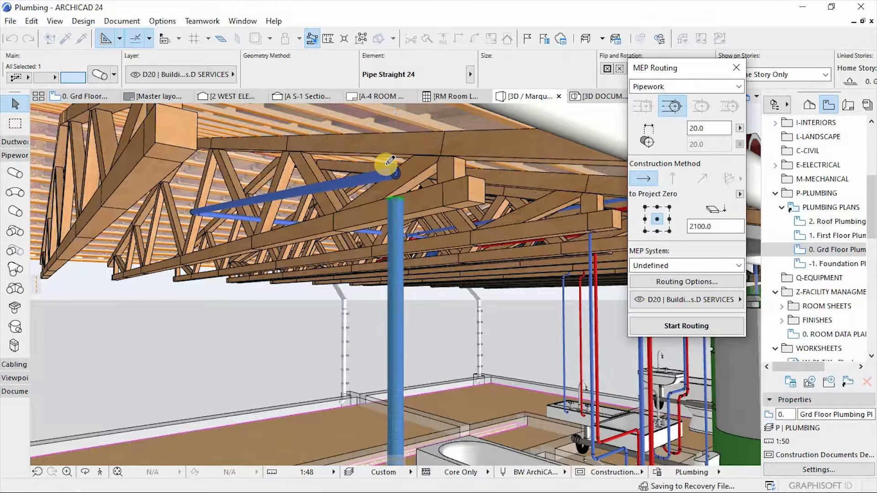
pyautogui.scroll(5, 389, 161)
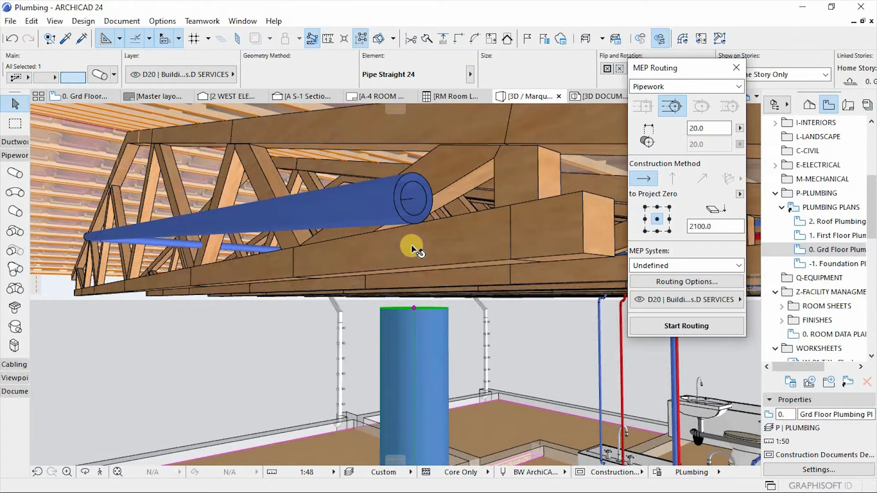
pyautogui.moveTo(372, 319); pyautogui.dragTo(416, 347)
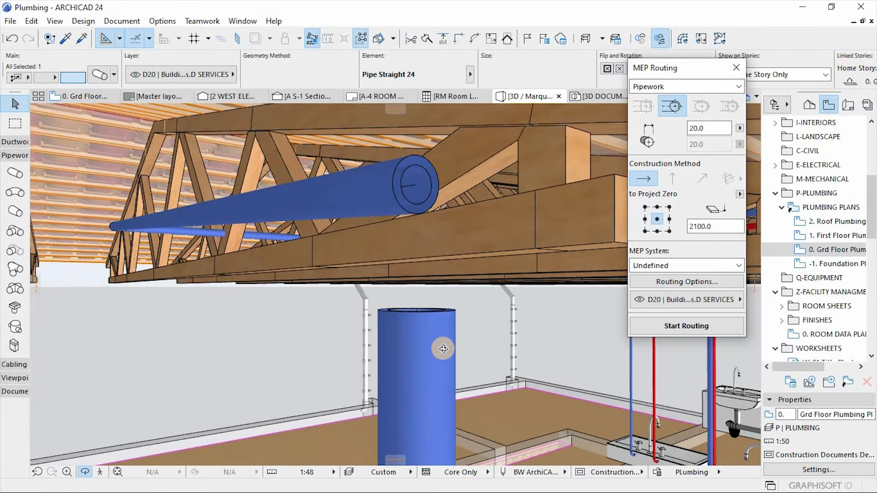
pyautogui.press('Escape')
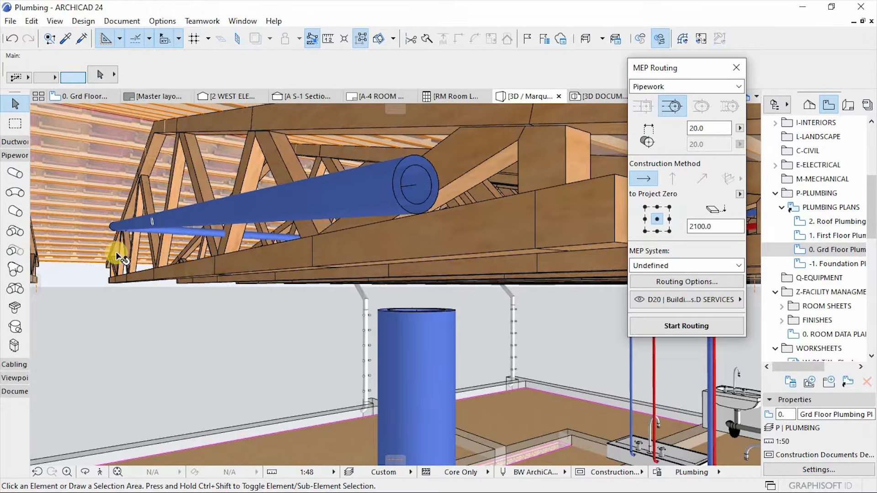
# - Place a default Pipe Transformer 24 transition on the open top end of the vertical pipe
pyautogui.click(13, 214)
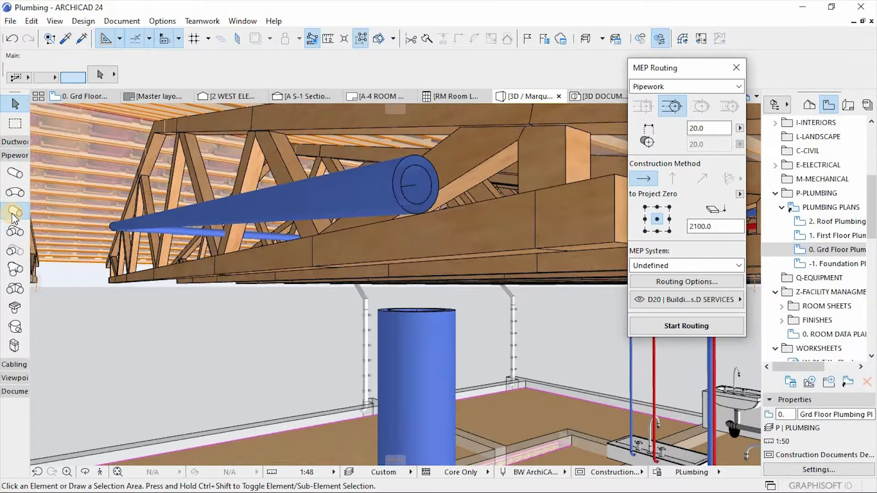
pyautogui.click(416, 309)
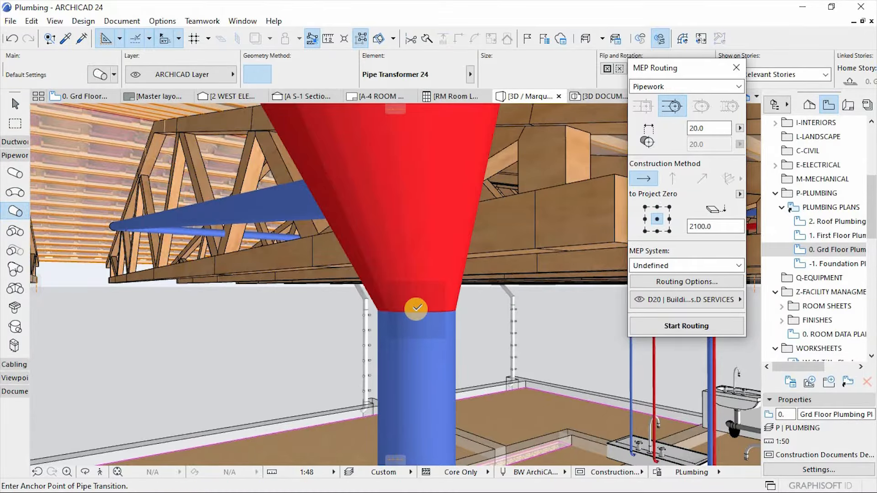
pyautogui.scroll(-3, 392, 407)
pyautogui.scroll(-3, 388, 378)
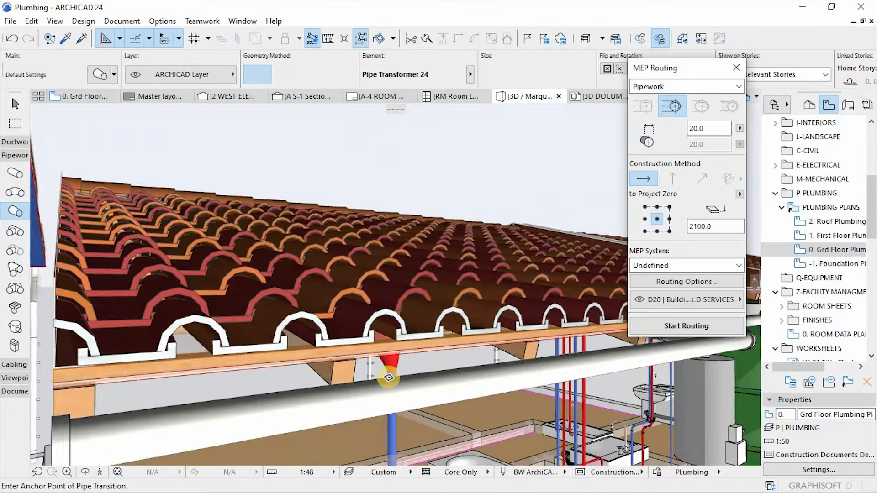
pyautogui.scroll(3, 389, 377)
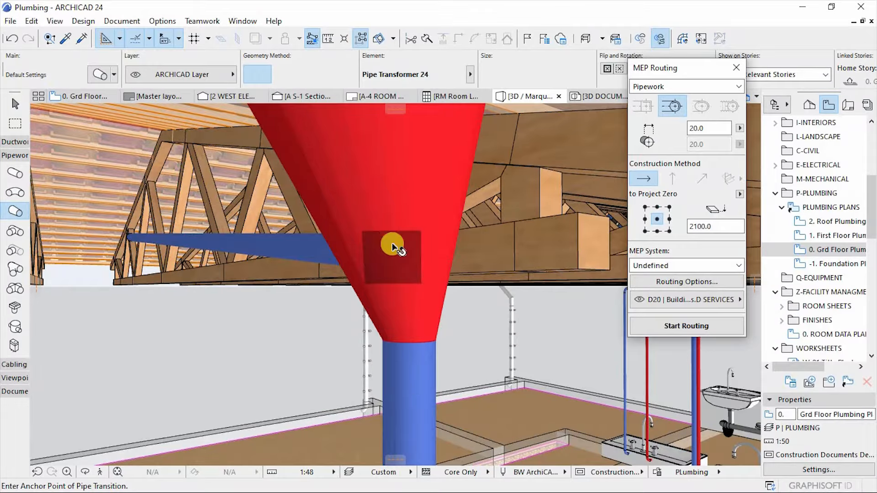
pyautogui.press('Escape')
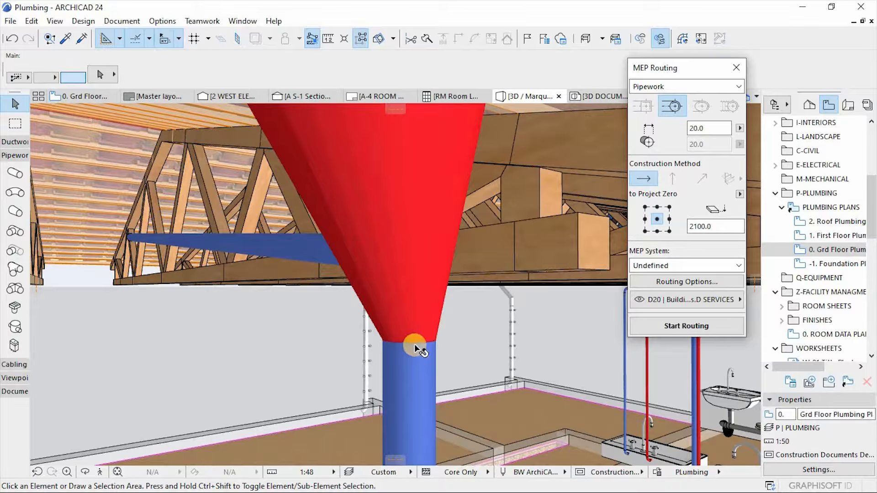
# - Set the diameter of the red pipe transition's Main 2 connection to 20
pyautogui.click(399, 222)
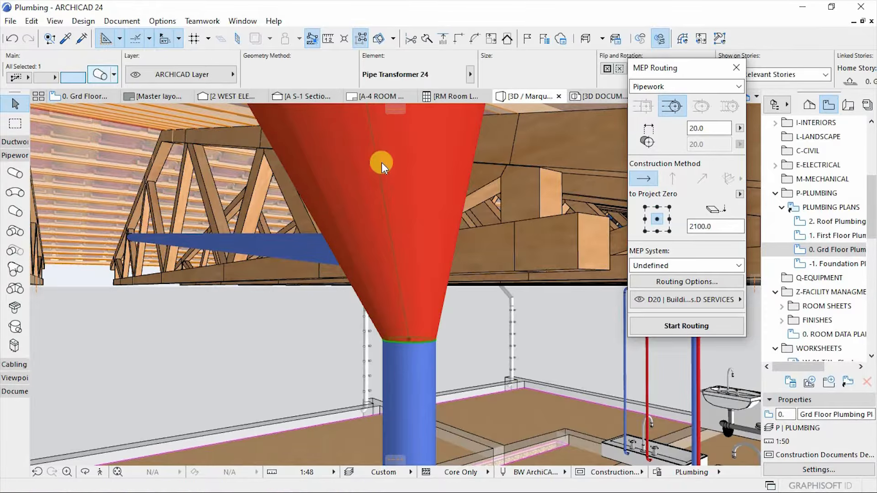
pyautogui.doubleClick(428, 204)
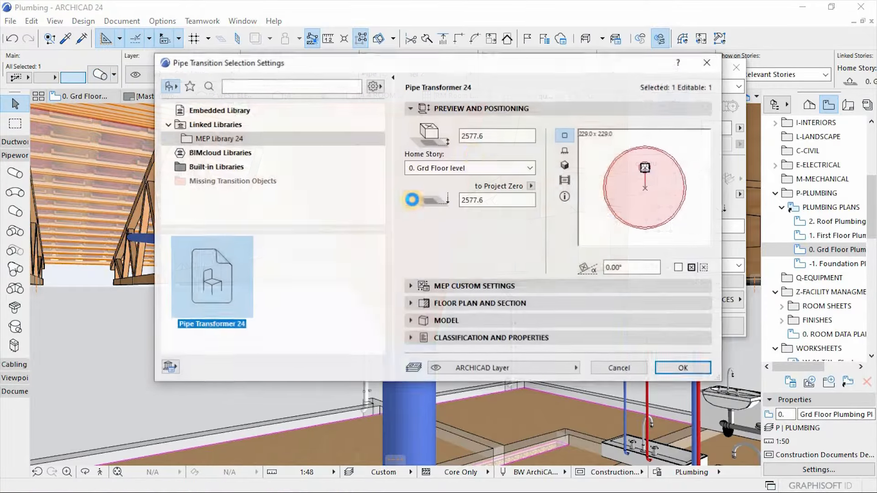
pyautogui.click(417, 288)
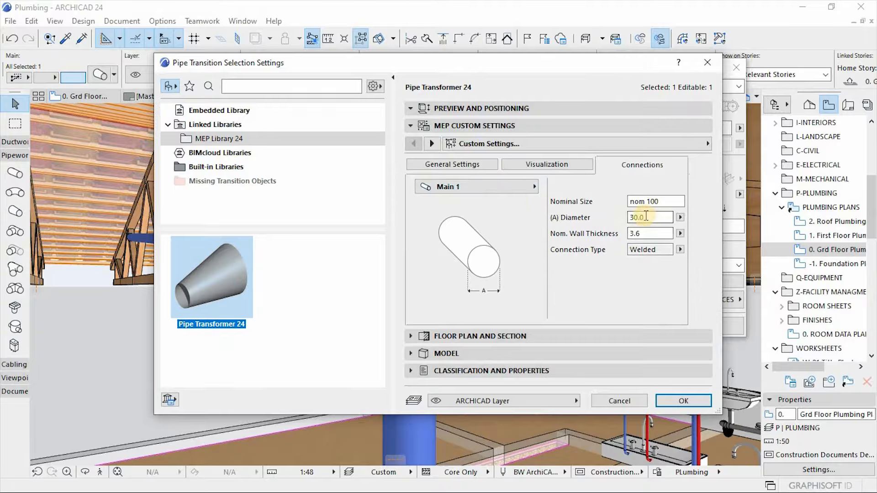
pyautogui.click(503, 186)
pyautogui.click(571, 201)
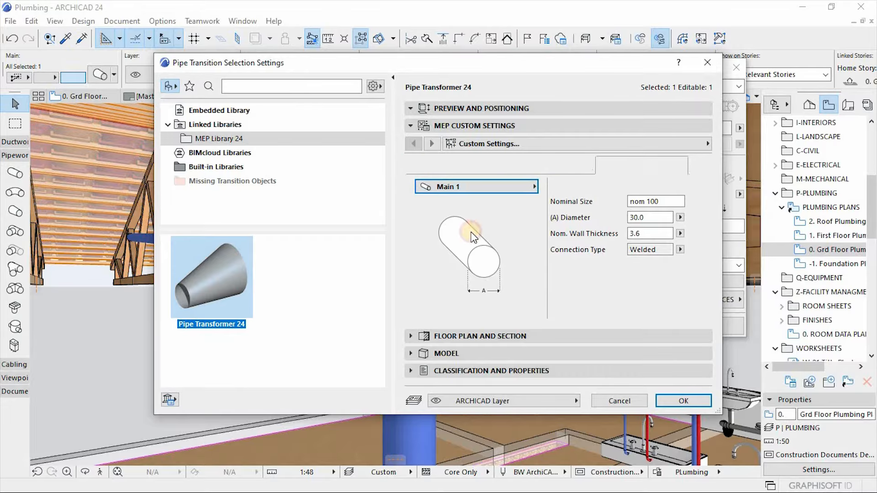
pyautogui.click(657, 221)
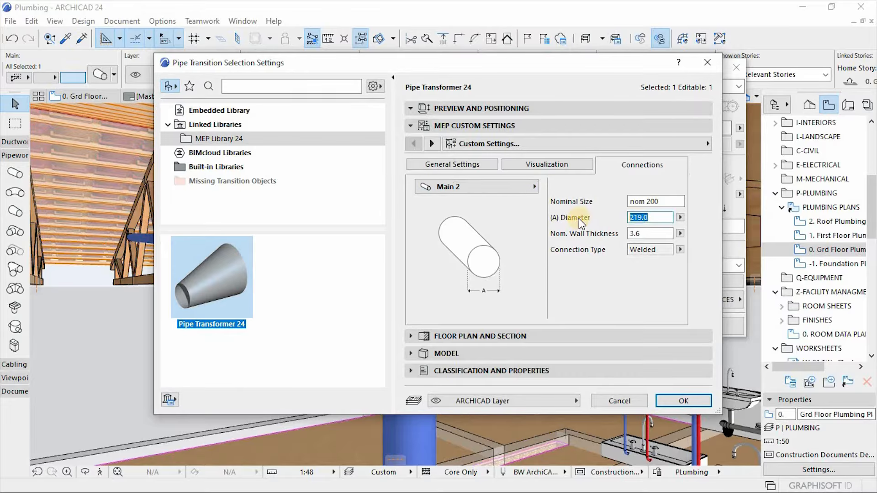
pyautogui.write('20')
# - Set the transition's plan symbol contour pen to black, fill pen to blue and centerline pen to black
pyautogui.click(546, 165)
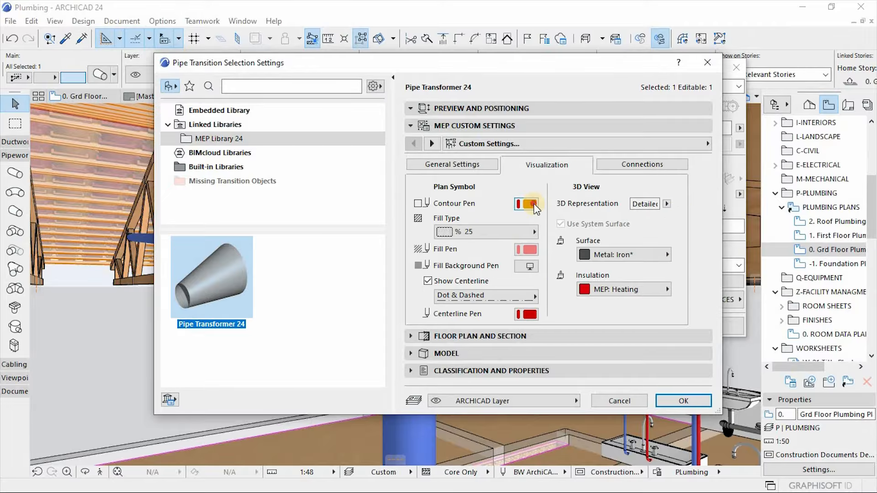
pyautogui.click(534, 204)
pyautogui.click(610, 204)
pyautogui.click(530, 251)
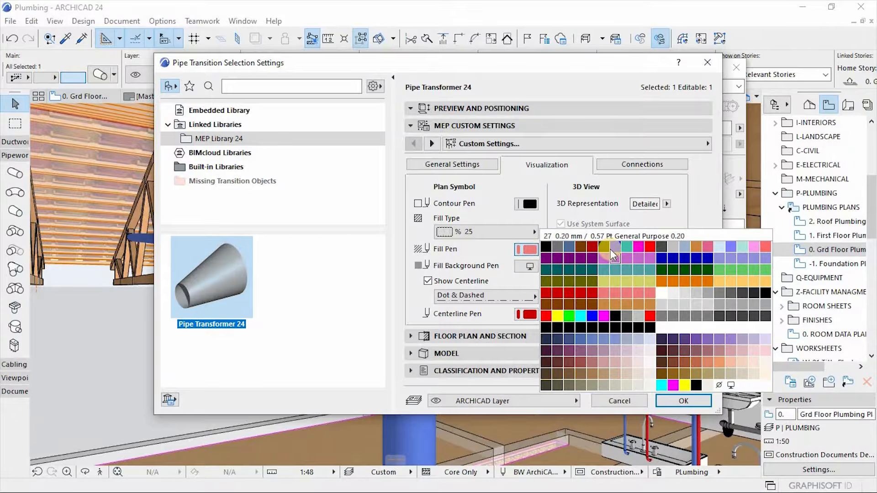
pyautogui.click(566, 272)
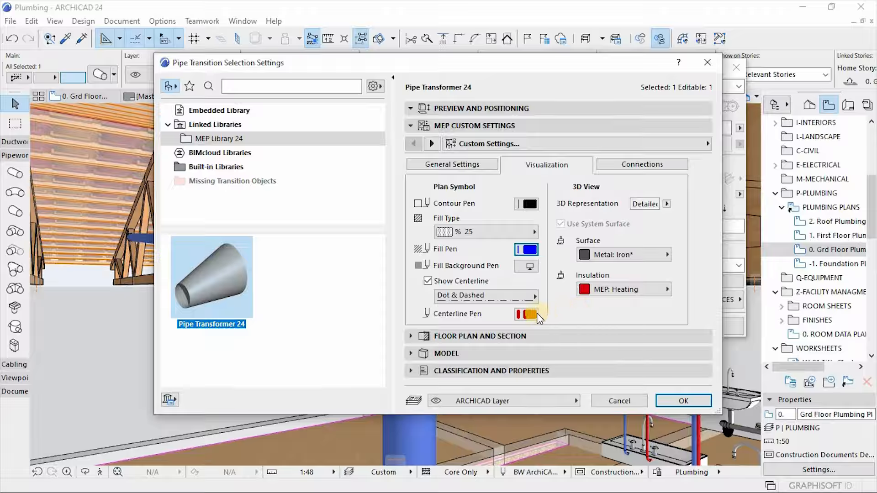
pyautogui.click(530, 315)
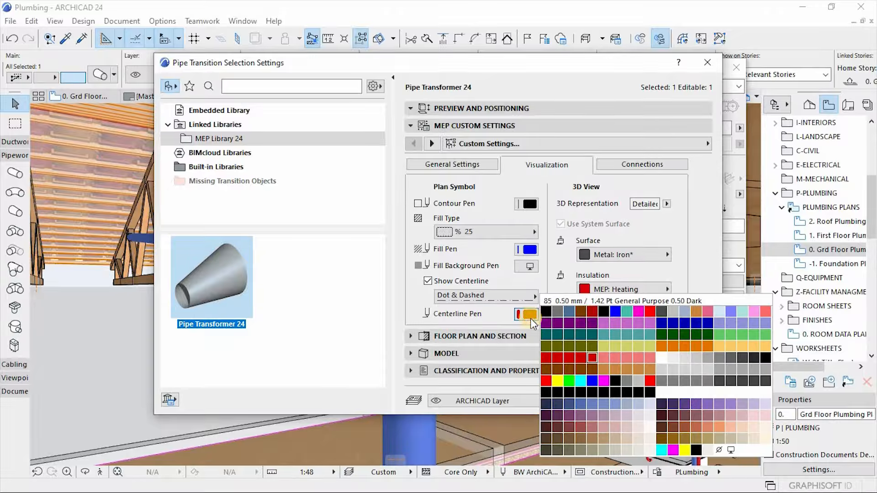
pyautogui.click(601, 312)
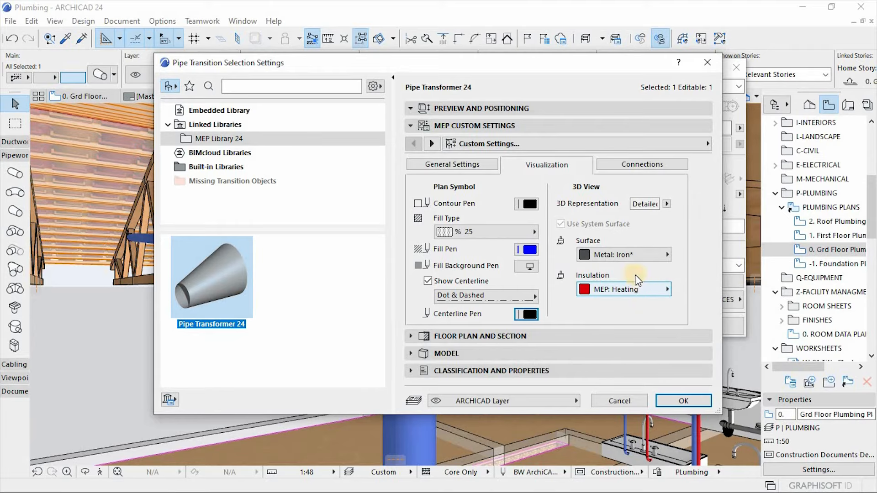
# - Set both the surface and insulation of the pipe transition to MEP: Supply and apply the settings
pyautogui.click(638, 256)
pyautogui.press('Down')
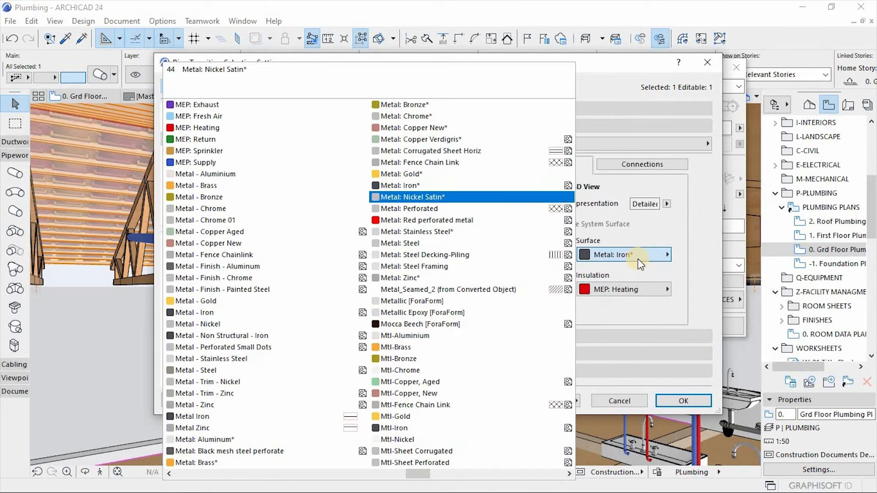
pyautogui.scroll(1, 369, 283)
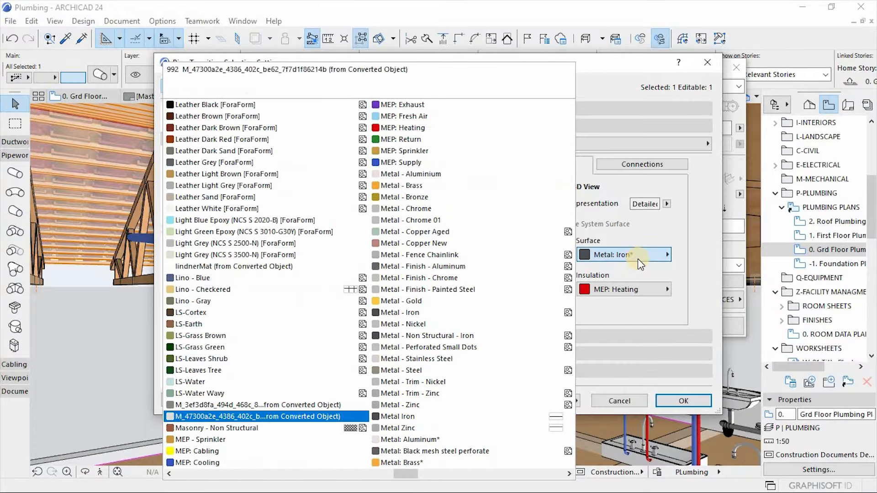
pyautogui.click(477, 188)
pyautogui.click(646, 287)
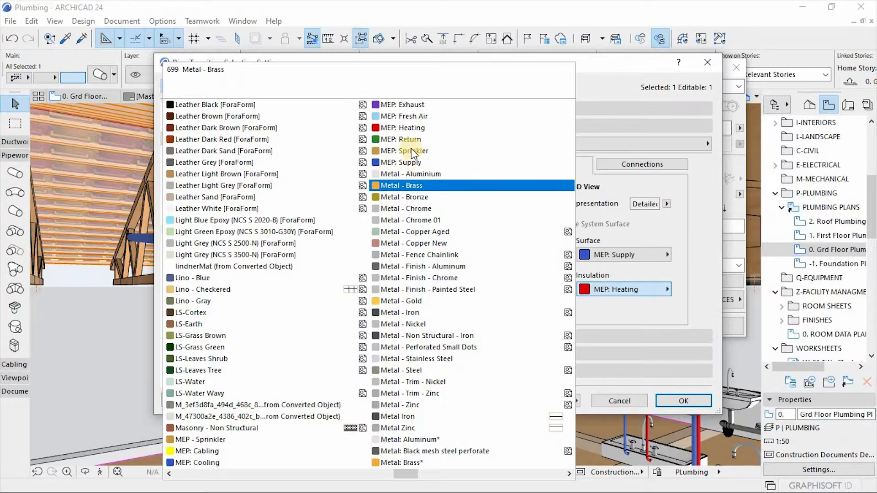
pyautogui.click(405, 164)
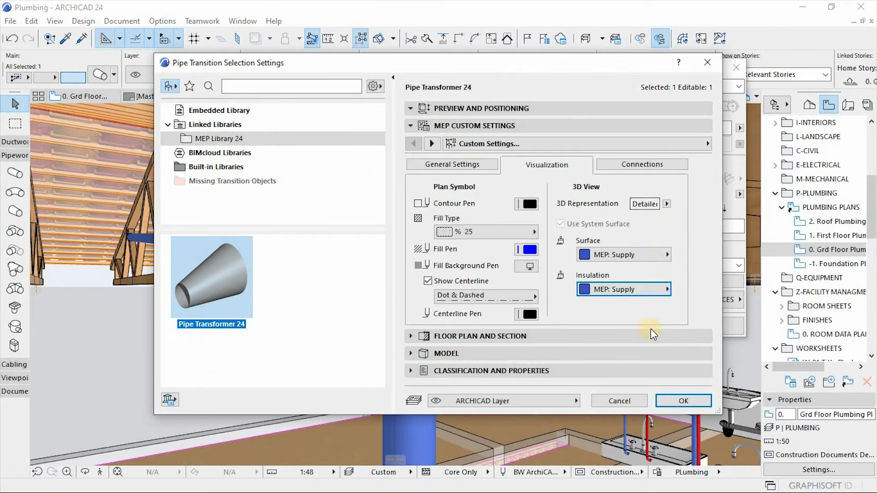
pyautogui.click(676, 399)
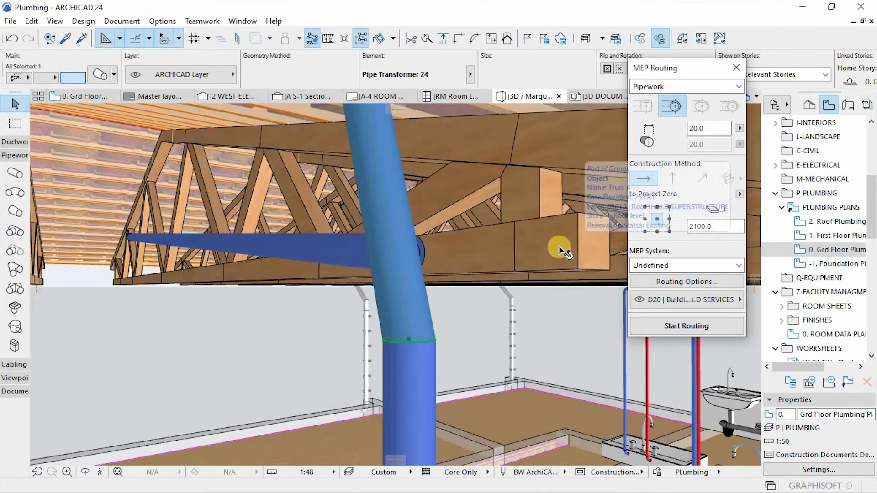
# - Set the (C) Offset and the angle of the transition above the vertical pipe to 0 and apply the settings
pyautogui.press('o')
pyautogui.moveTo(400, 288); pyautogui.dragTo(303, 252)
pyautogui.moveTo(315, 342); pyautogui.dragTo(299, 370)
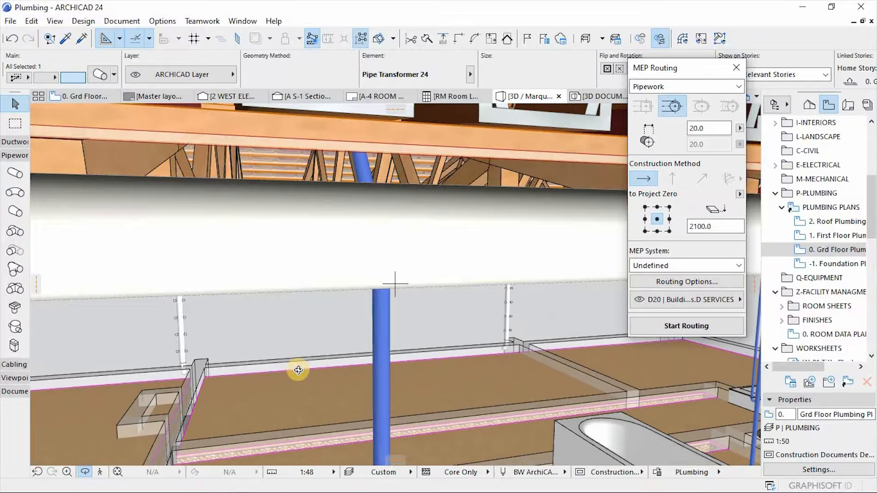
pyautogui.moveTo(449, 285); pyautogui.dragTo(389, 213)
pyautogui.click(360, 179)
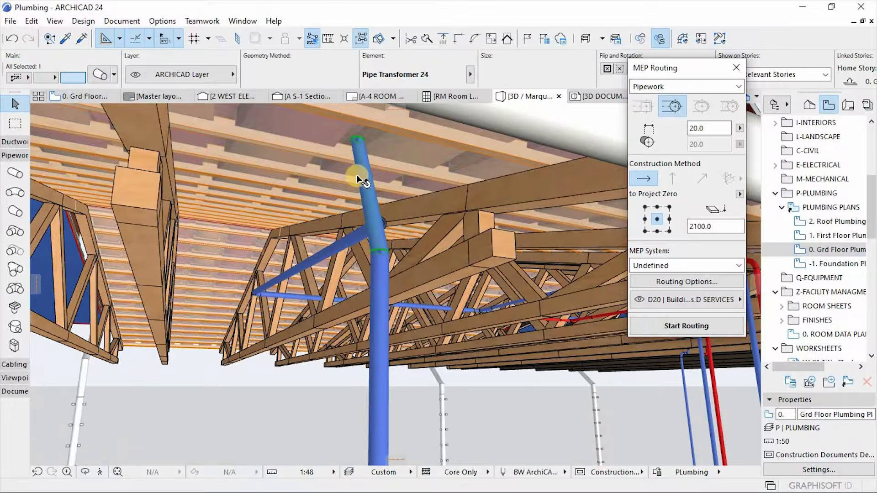
pyautogui.click(103, 76)
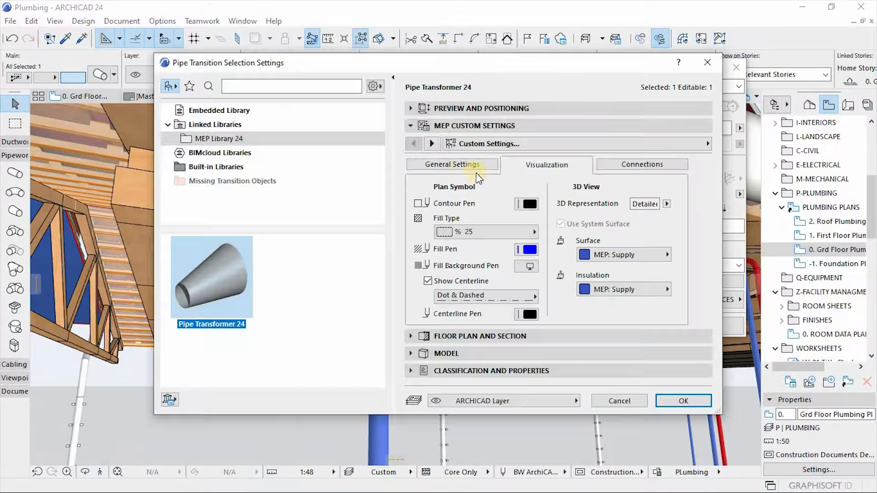
pyautogui.click(463, 166)
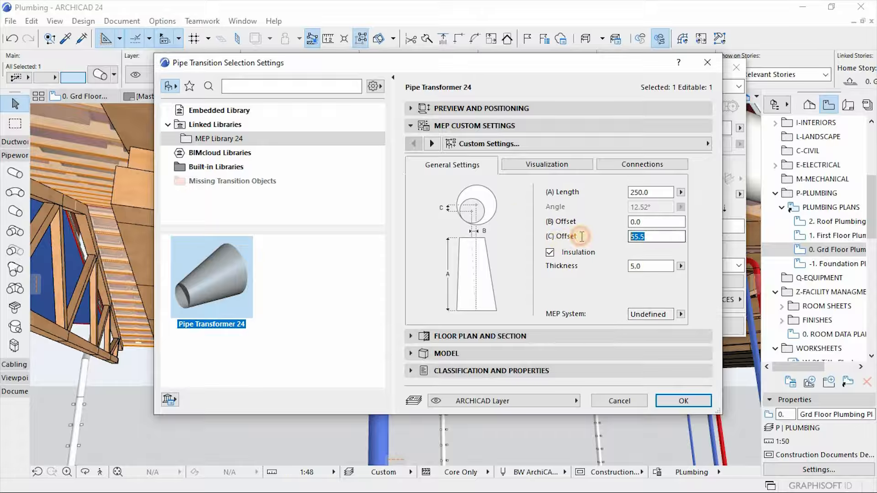
pyautogui.write('0')
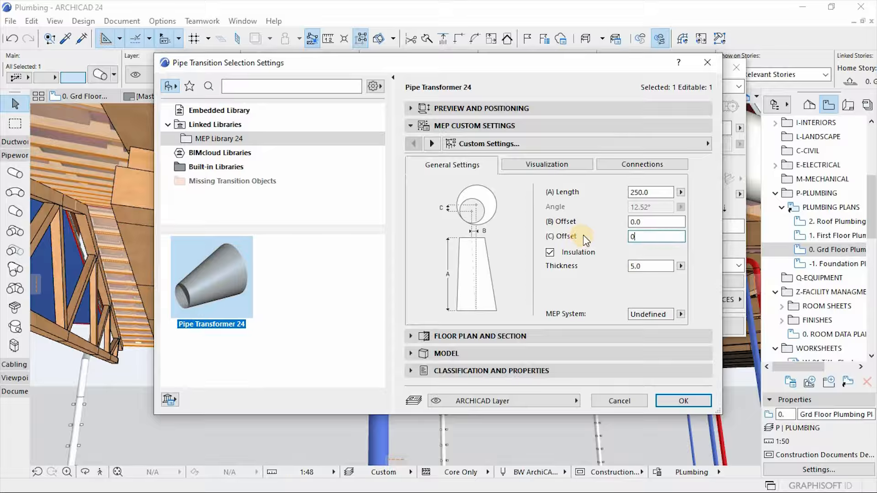
pyautogui.click(654, 221)
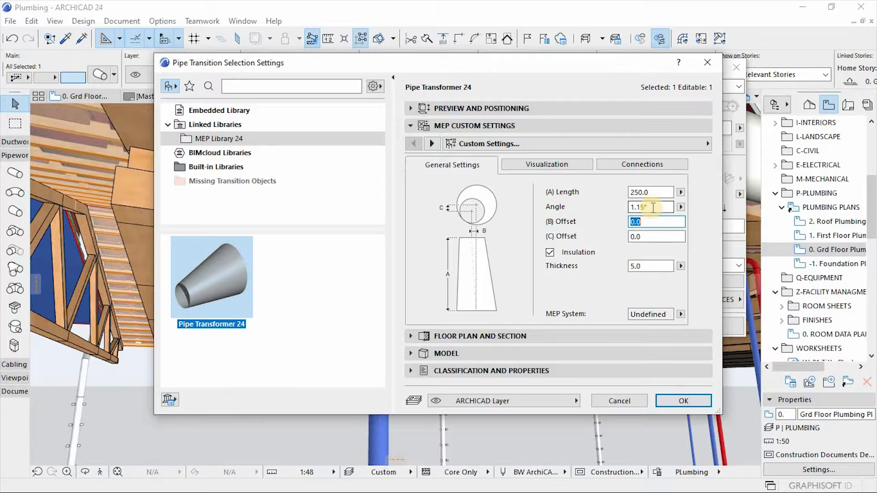
pyautogui.write('0')
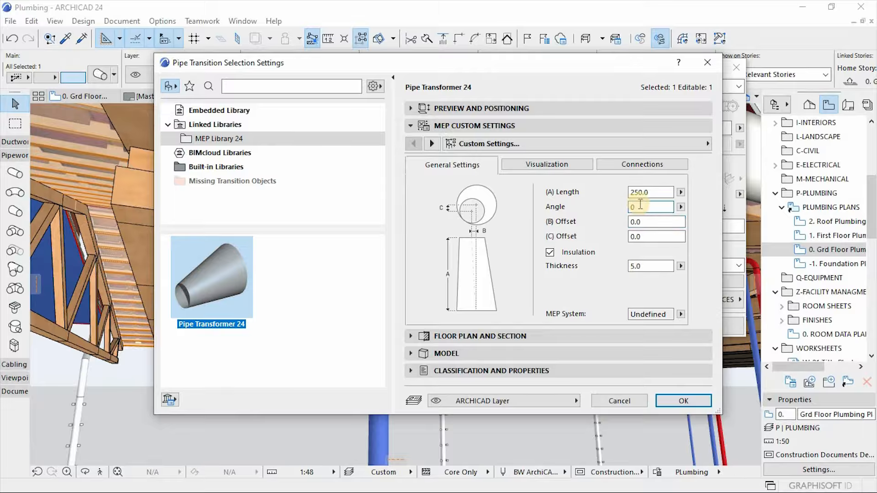
pyautogui.click(659, 193)
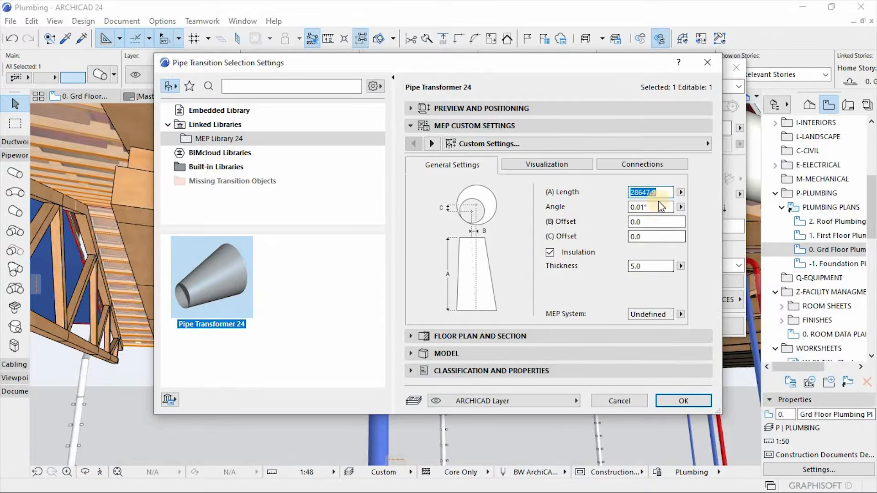
pyautogui.click(684, 400)
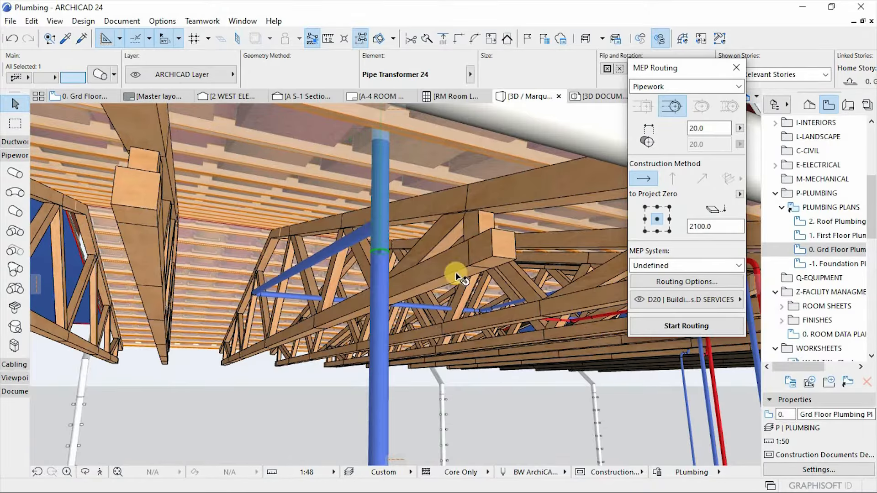
# - Set the length of the pipe transition to 100 and apply the settings
pyautogui.scroll(-3, 372, 210)
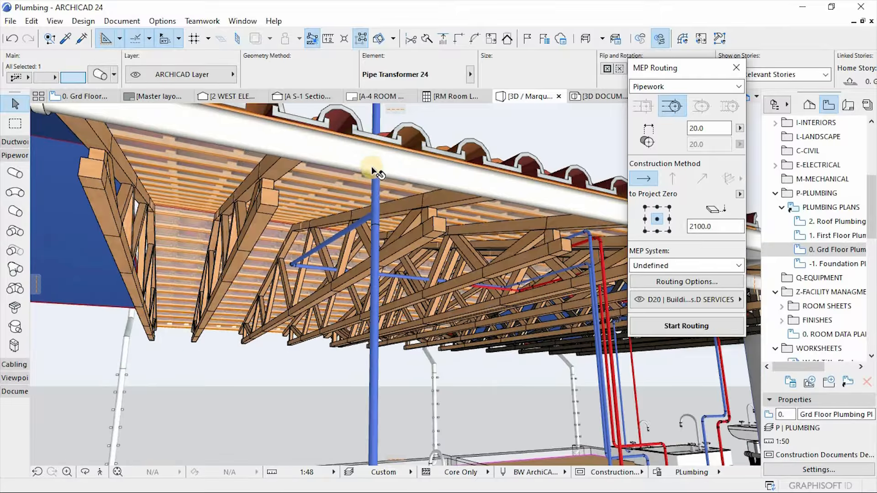
pyautogui.scroll(-4, 366, 352)
pyautogui.scroll(3, 366, 353)
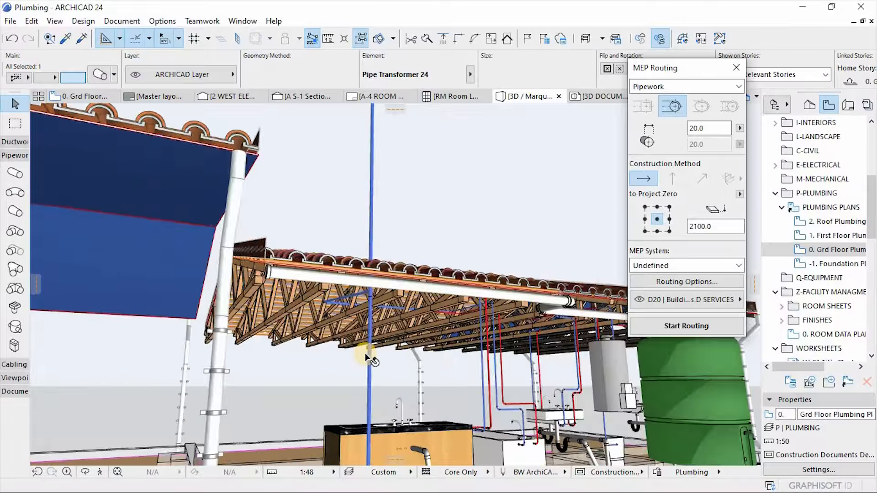
pyautogui.scroll(2, 393, 221)
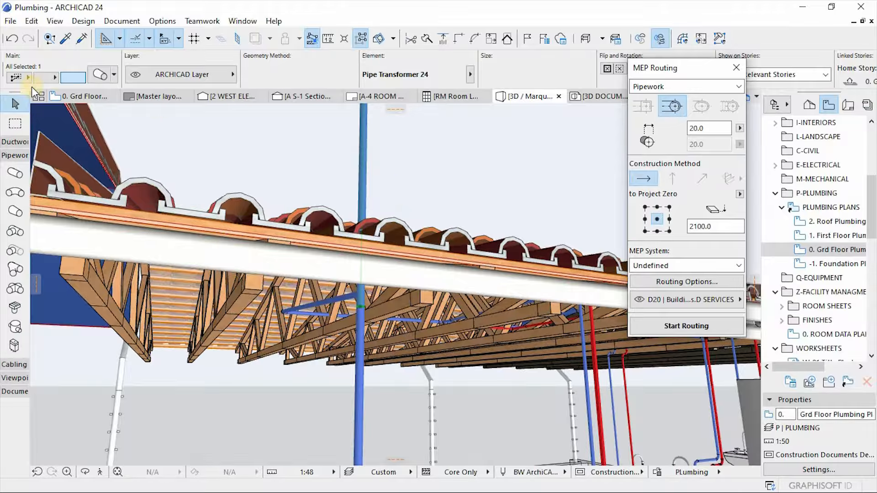
pyautogui.click(96, 74)
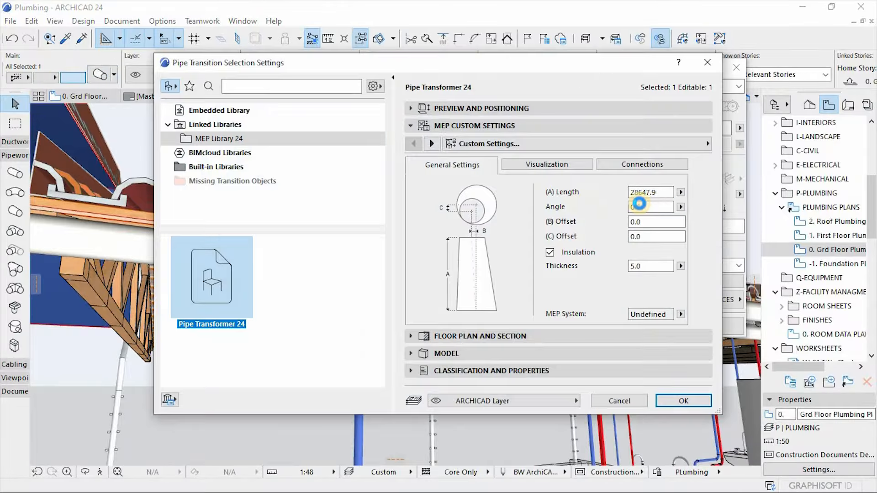
pyautogui.moveTo(658, 192); pyautogui.dragTo(577, 198)
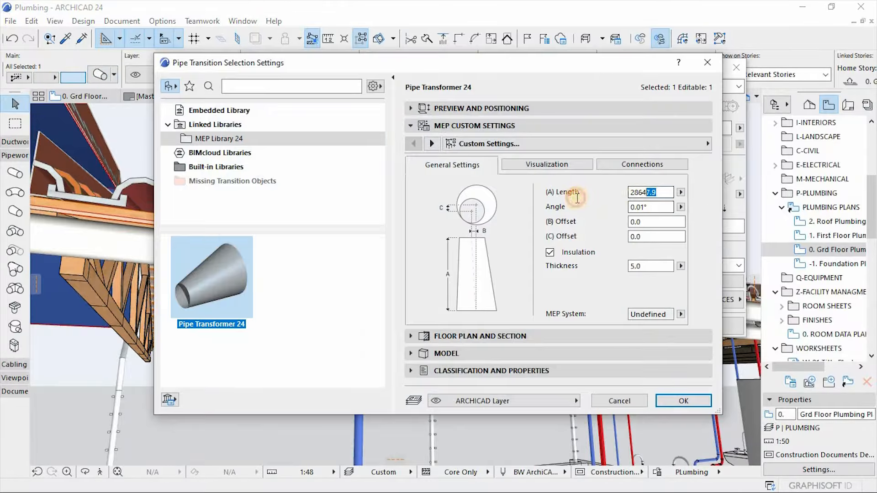
pyautogui.write('100')
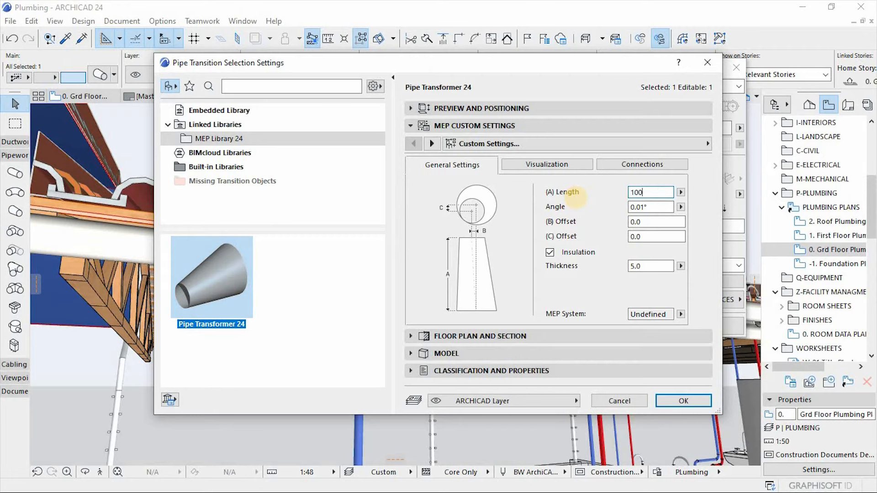
pyautogui.press('Return')
# - Drag the pipe transition down along the vertical pipe's axis so that its narrow end sits below the roof-level pipe
pyautogui.scroll(5, 327, 325)
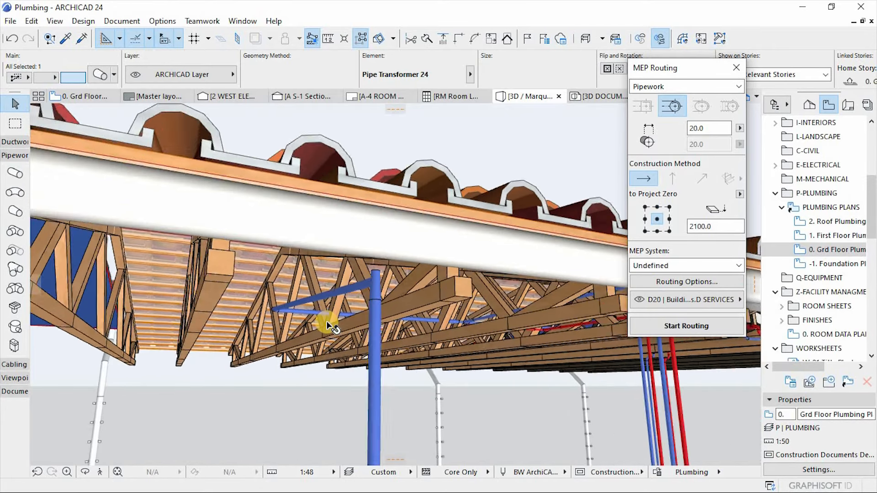
pyautogui.scroll(2, 327, 326)
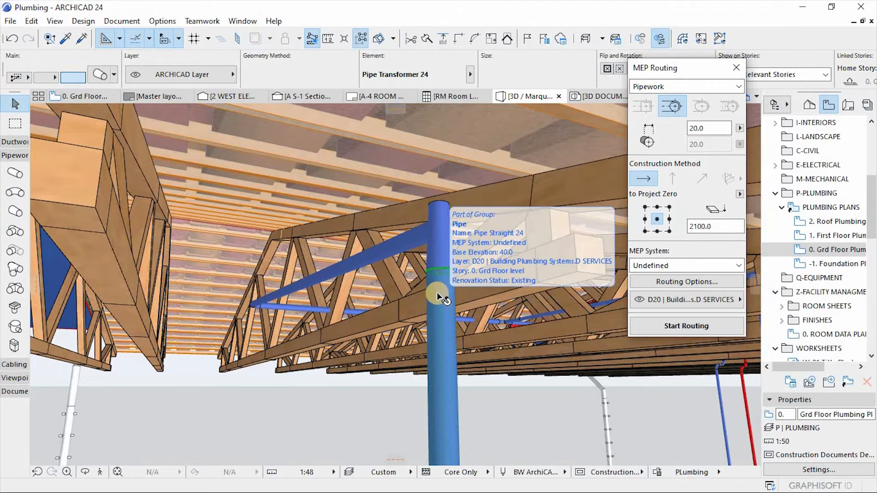
pyautogui.click(438, 273)
pyautogui.click(440, 274)
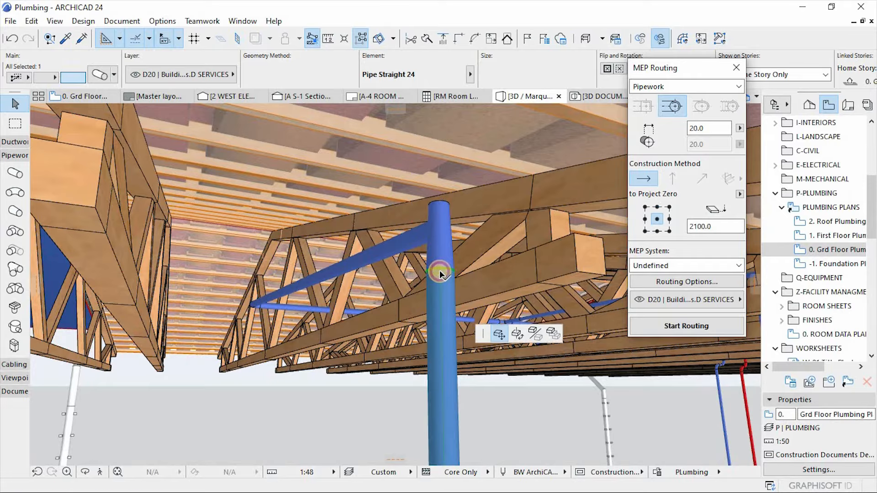
pyautogui.press('Escape')
pyautogui.click(438, 215)
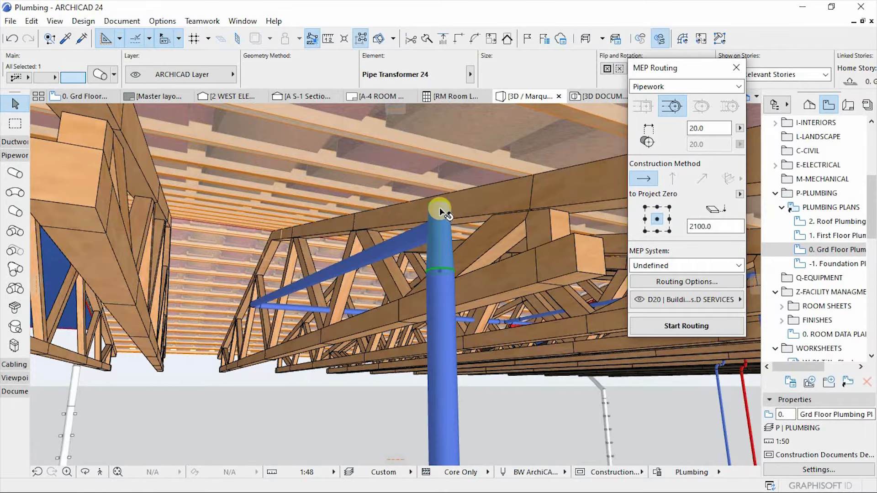
pyautogui.hotkey('ctrl', 'd')
pyautogui.click(439, 206)
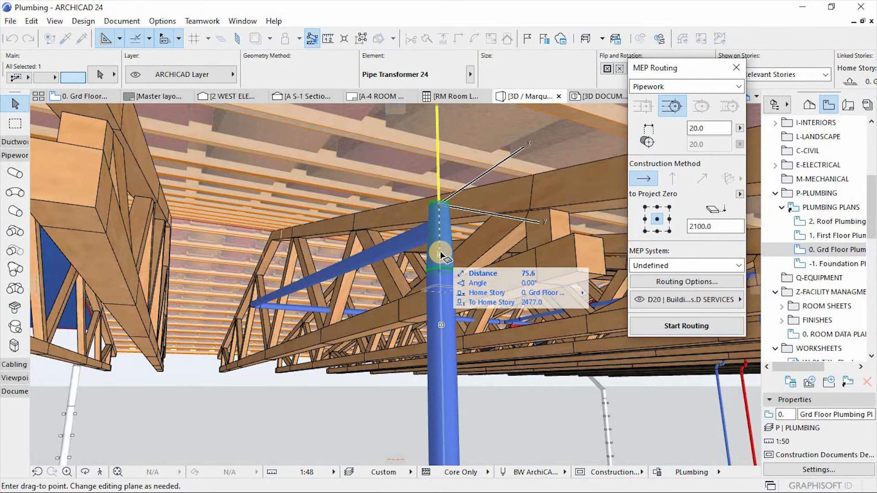
pyautogui.click(440, 325)
pyautogui.click(438, 348)
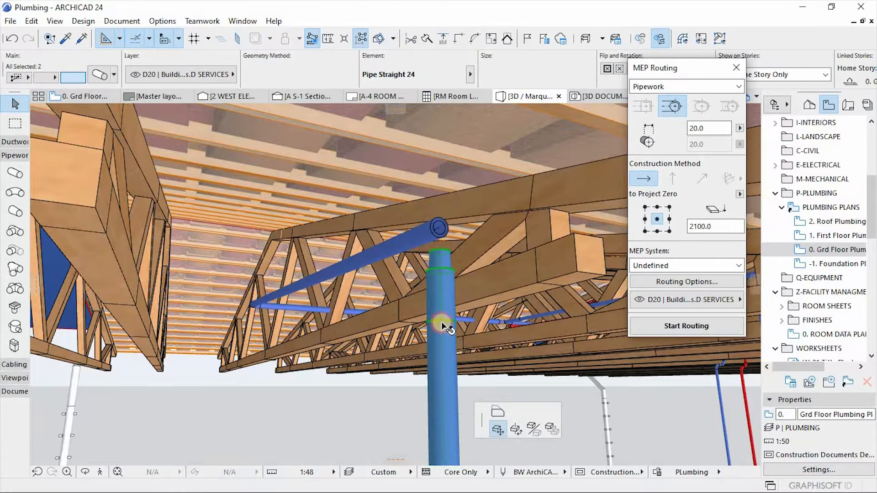
pyautogui.click(442, 314)
pyautogui.click(437, 256)
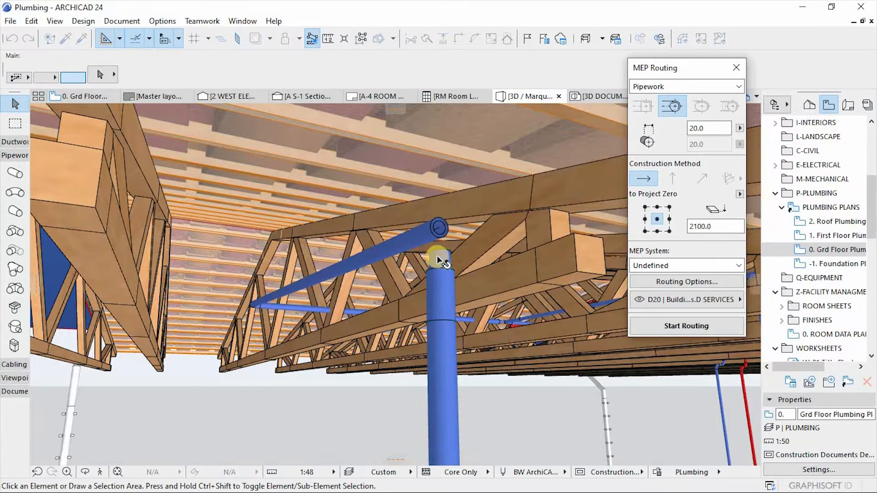
pyautogui.click(438, 254)
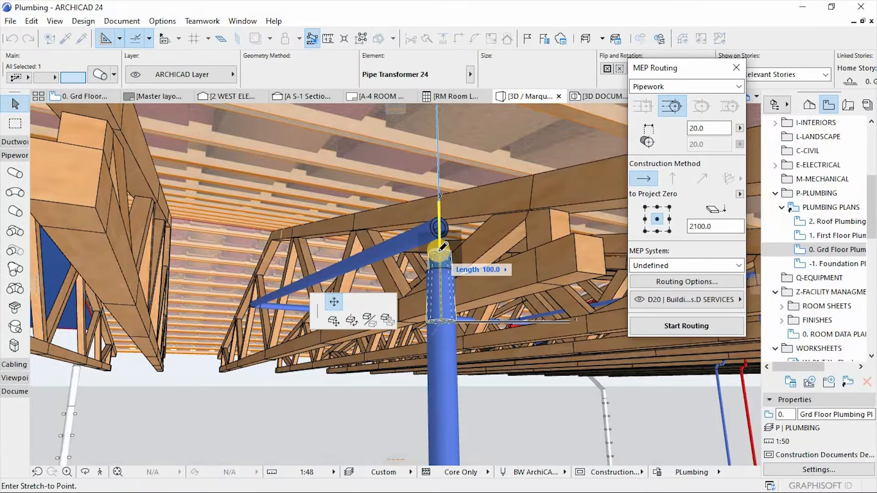
pyautogui.click(443, 320)
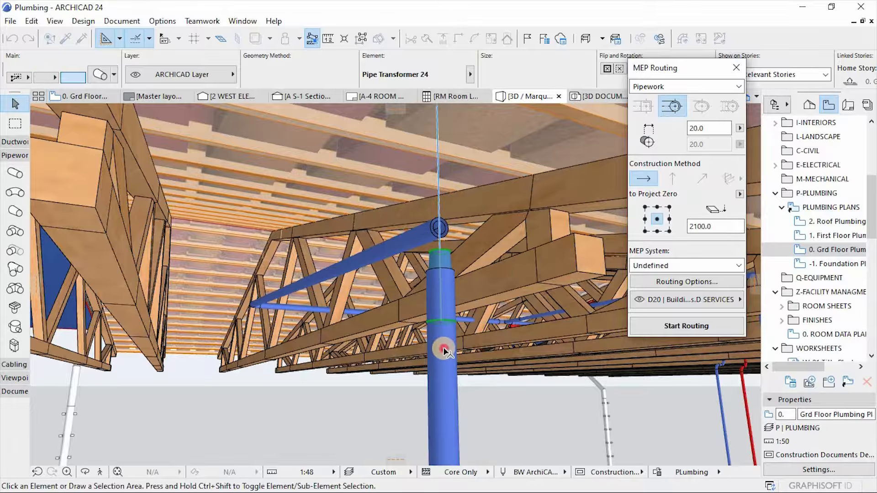
# - Shorten the vertical pipe so that its upper end meets the wide base of the pipe transition
pyautogui.click(443, 280)
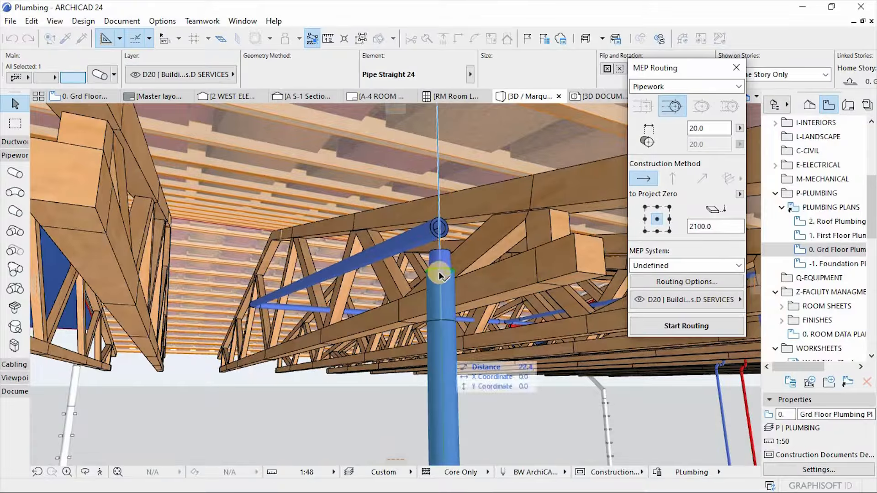
pyautogui.click(442, 257)
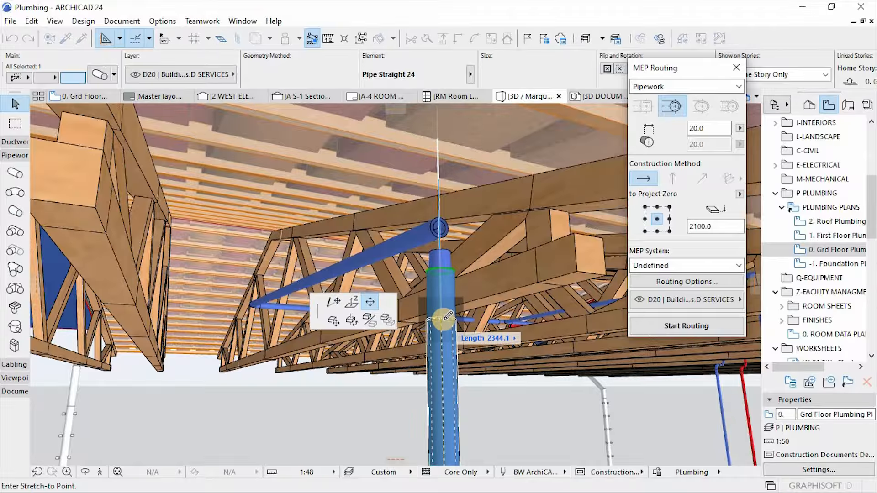
pyautogui.click(441, 354)
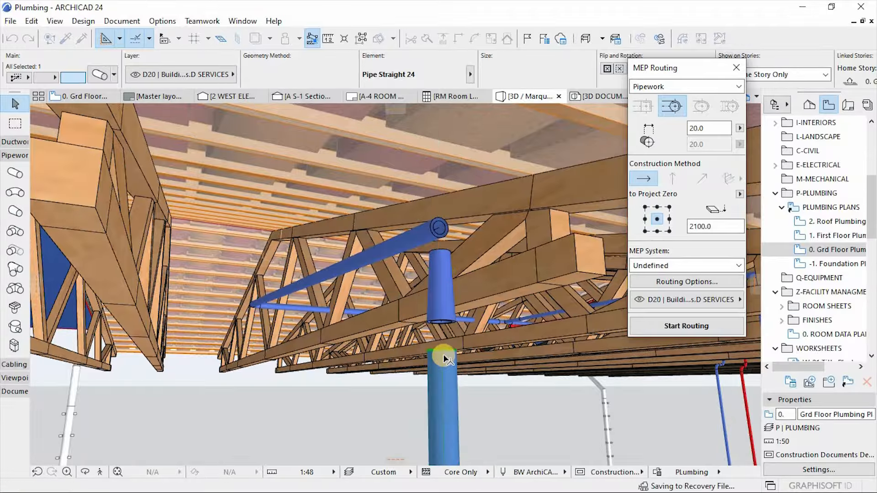
pyautogui.click(442, 354)
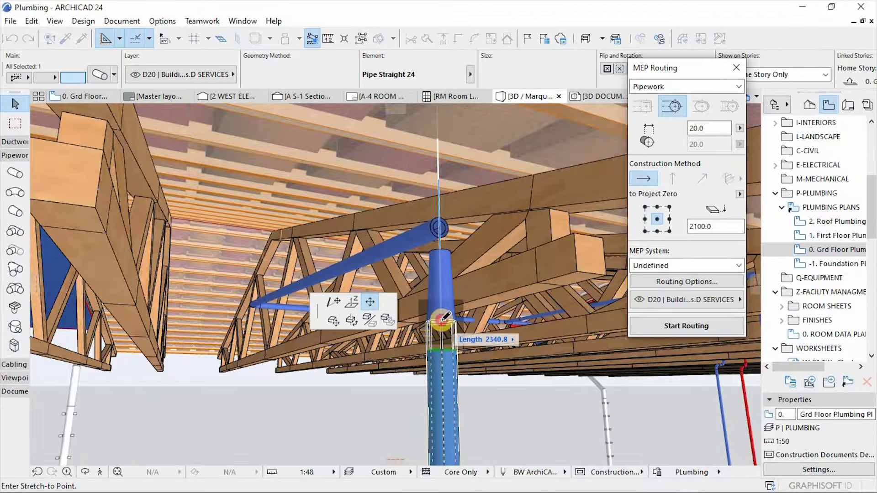
pyautogui.click(442, 322)
# - Examine the gap between the transition's narrow end and the roof-level pipe from several angles
pyautogui.scroll(3, 429, 231)
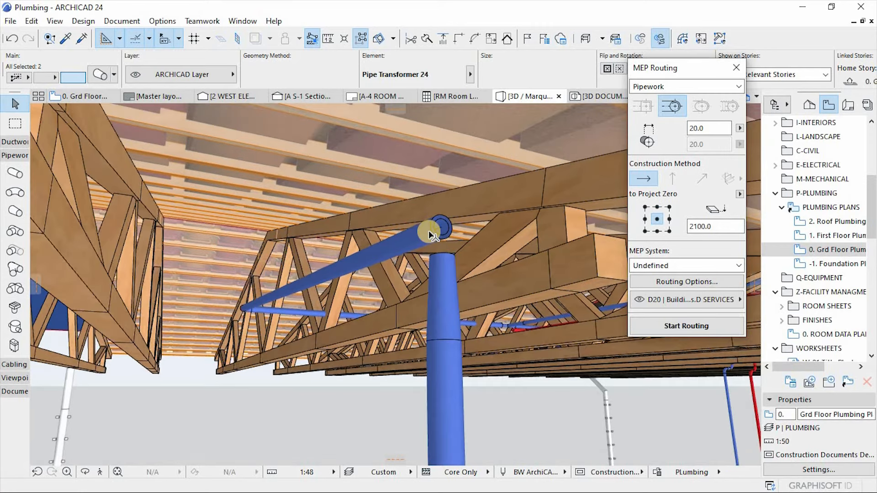
pyautogui.press('Escape')
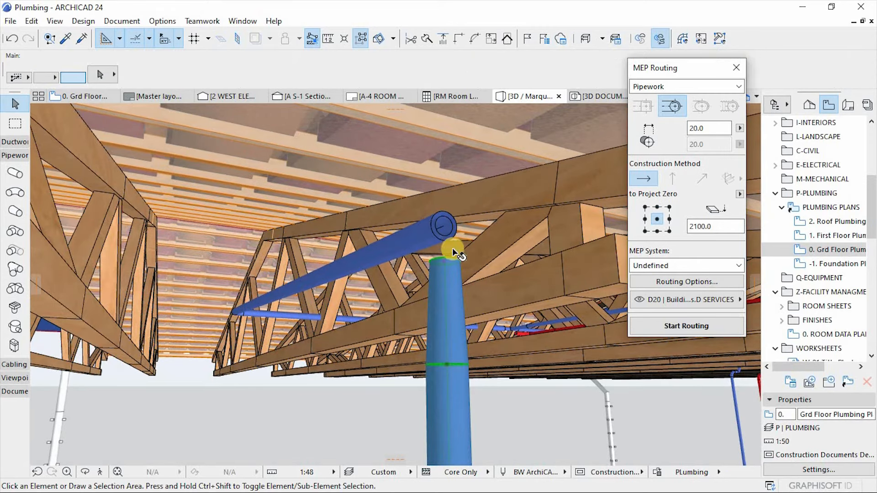
pyautogui.keyDown('shift'); pyautogui.moveTo(421, 298); pyautogui.dragTo(320, 302, button='middle'); pyautogui.keyUp('shift')
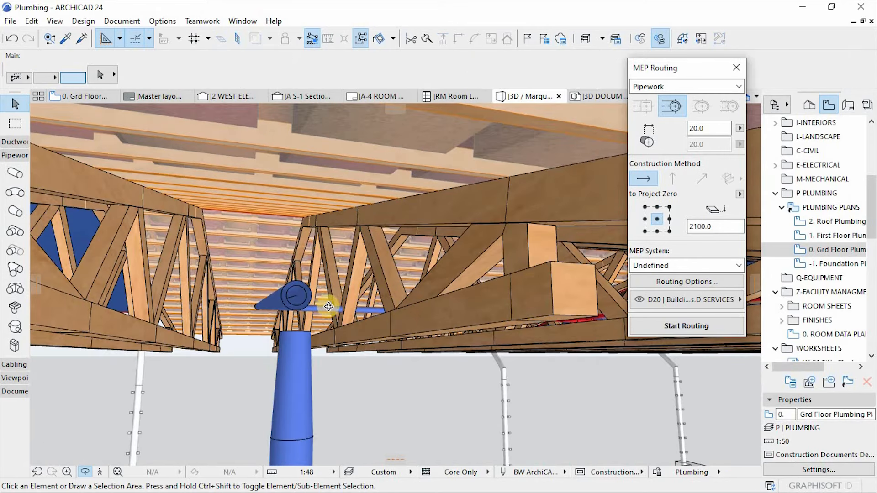
pyautogui.click(287, 349)
pyautogui.keyDown('shift'); pyautogui.moveTo(414, 300); pyautogui.dragTo(342, 361, button='middle'); pyautogui.keyUp('shift')
pyautogui.moveTo(343, 361); pyautogui.dragTo(335, 359)
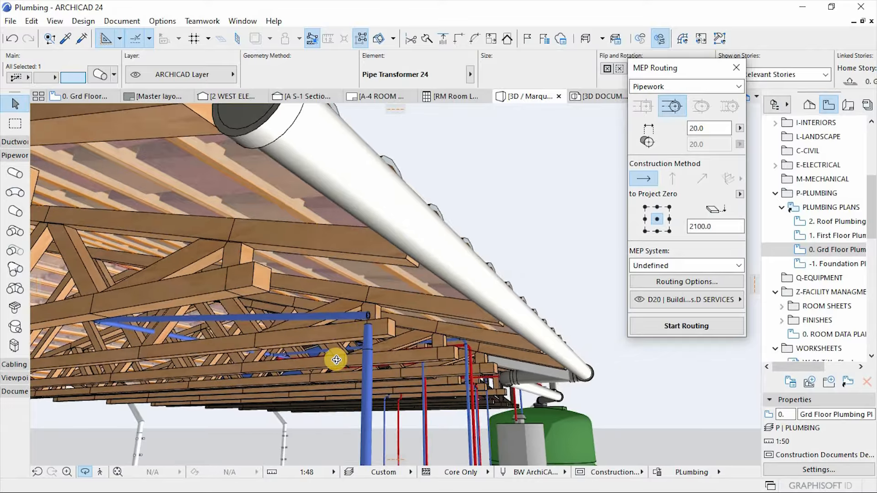
pyautogui.scroll(4, 335, 359)
pyautogui.scroll(-1, 335, 359)
pyautogui.keyDown('shift'); pyautogui.moveTo(377, 338); pyautogui.dragTo(369, 385, button='middle'); pyautogui.keyUp('shift')
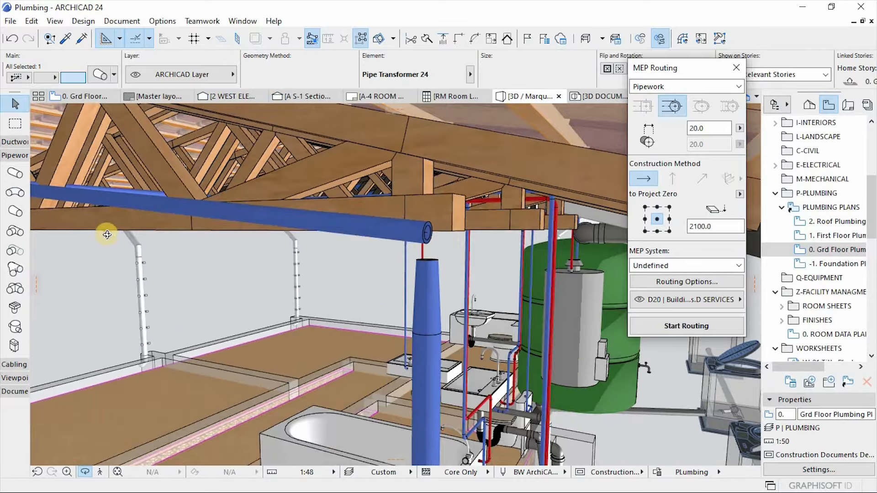
pyautogui.press('Escape')
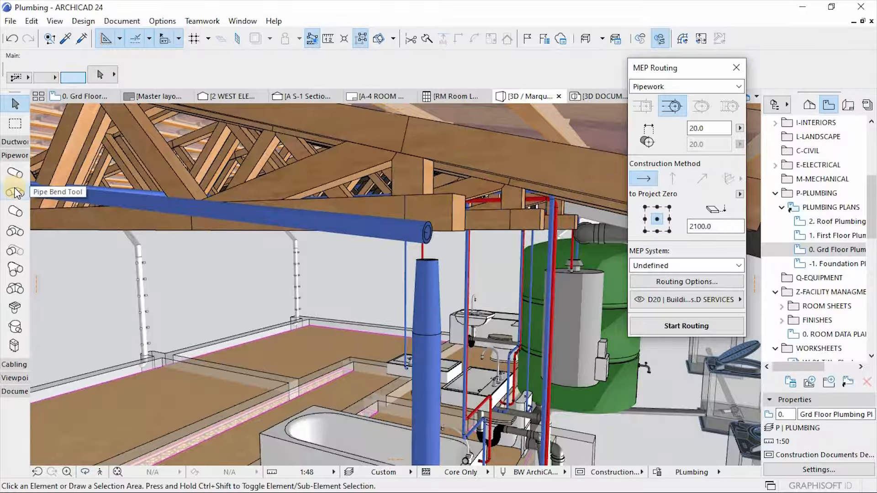
# - Place a pipe bend at the open end of the roof-level pipe, turning down towards the transition
pyautogui.click(15, 193)
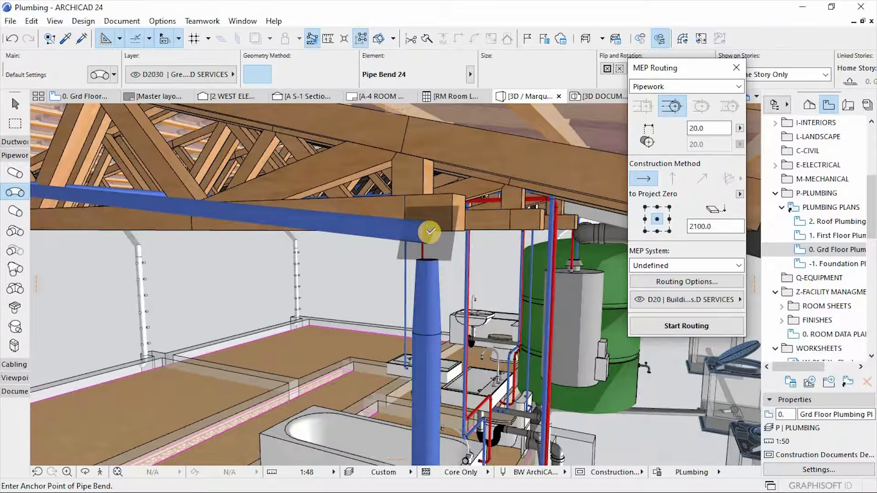
pyautogui.click(429, 232)
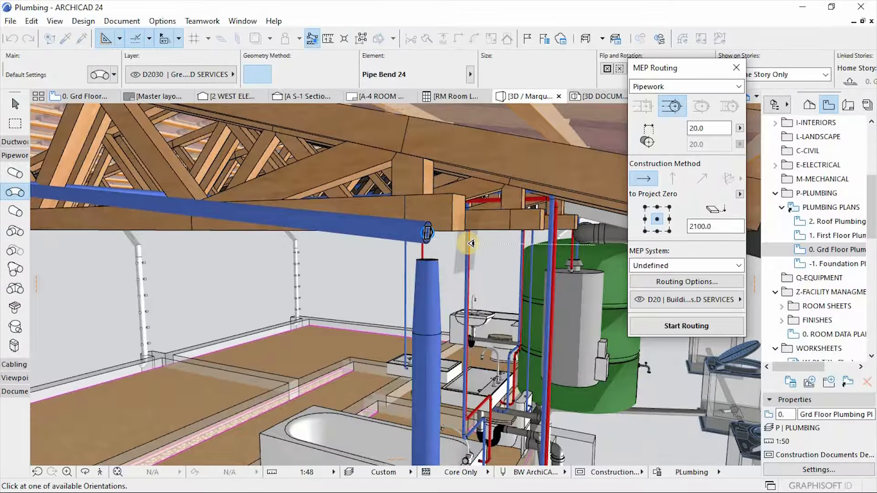
pyautogui.scroll(3, 472, 243)
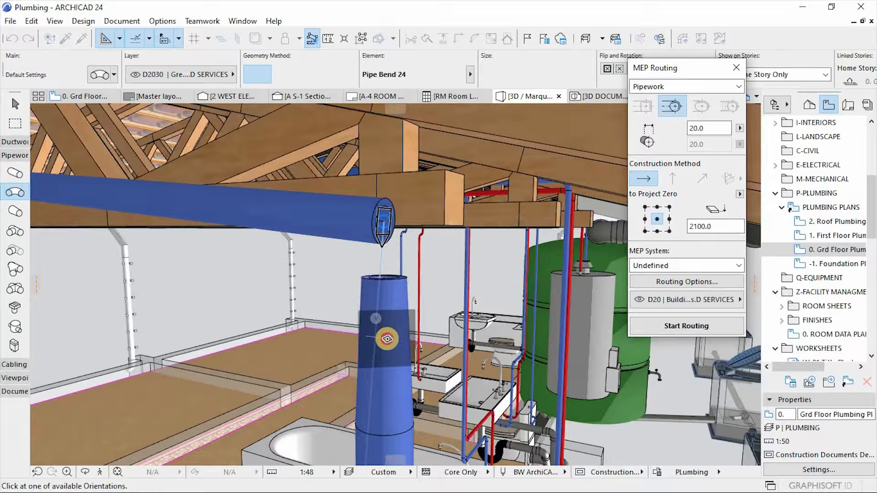
pyautogui.click(387, 339)
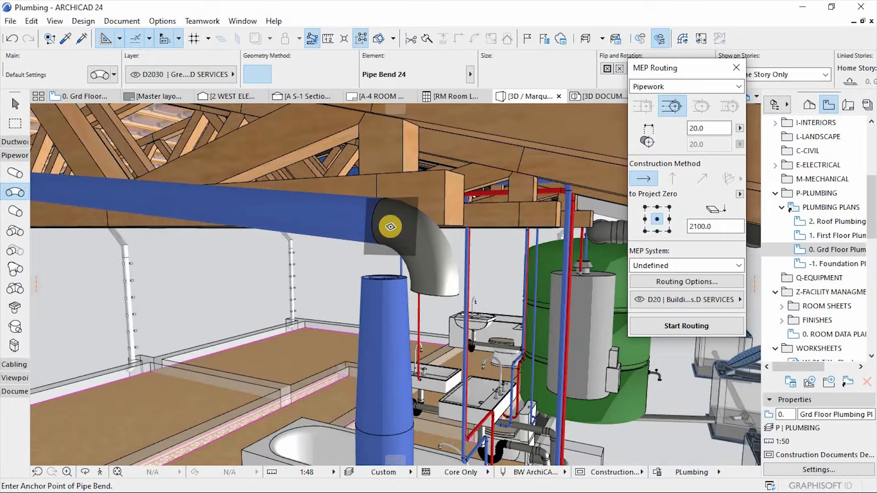
# - Set the new pipe bend's fill pen to blue and change its centerline pen to match
pyautogui.click(403, 233)
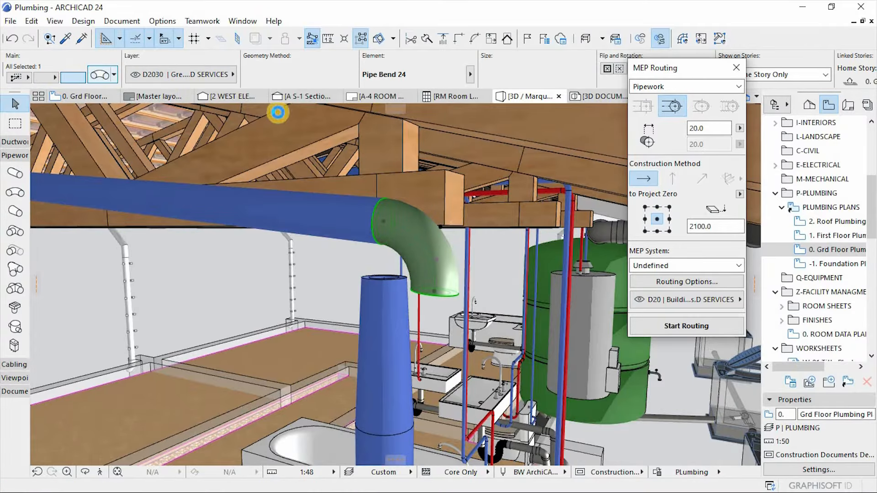
pyautogui.hotkey('ctrl', 't')
pyautogui.click(545, 162)
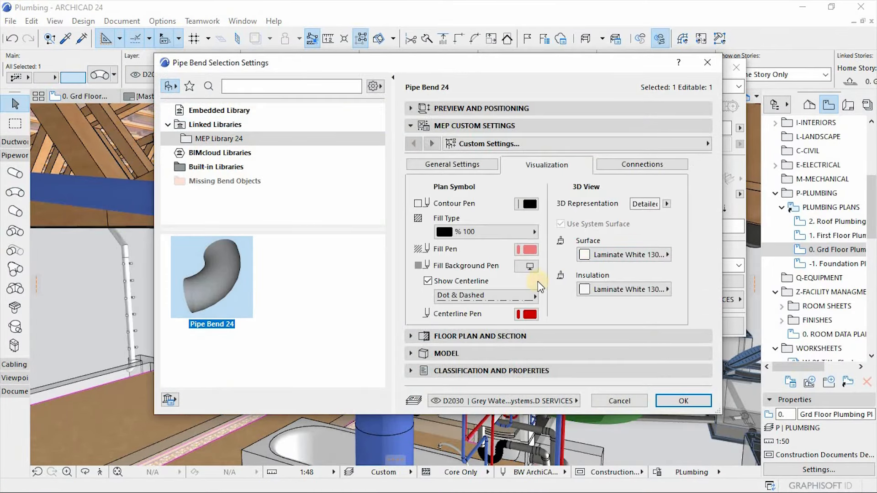
pyautogui.click(522, 249)
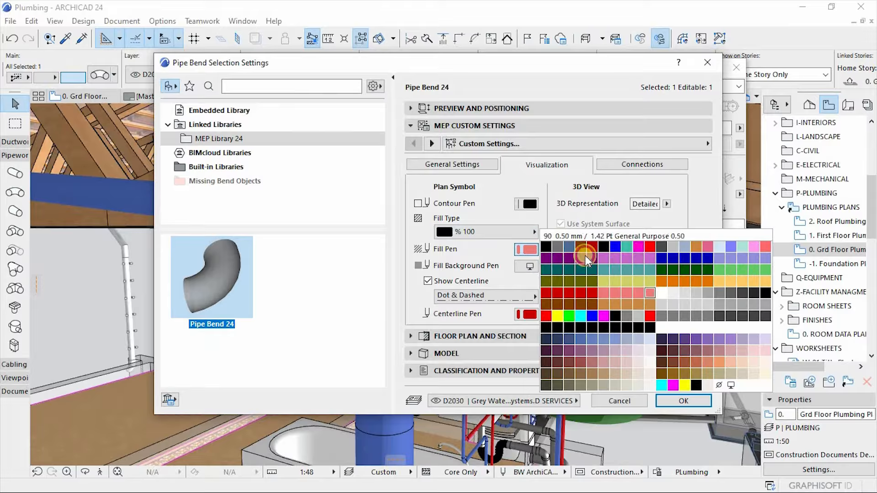
pyautogui.click(614, 249)
pyautogui.click(526, 315)
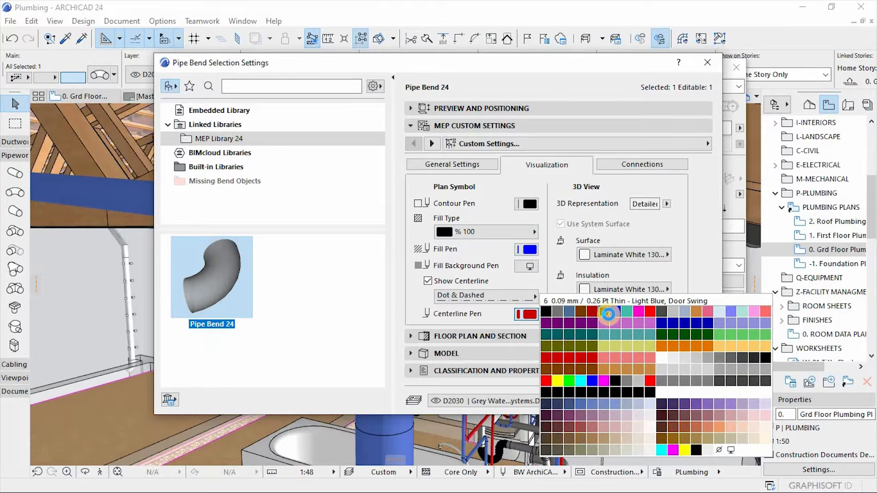
# - Set the pipe bend's 3D surface and insulation to MEP: Supply and apply the settings
pyautogui.click(639, 262)
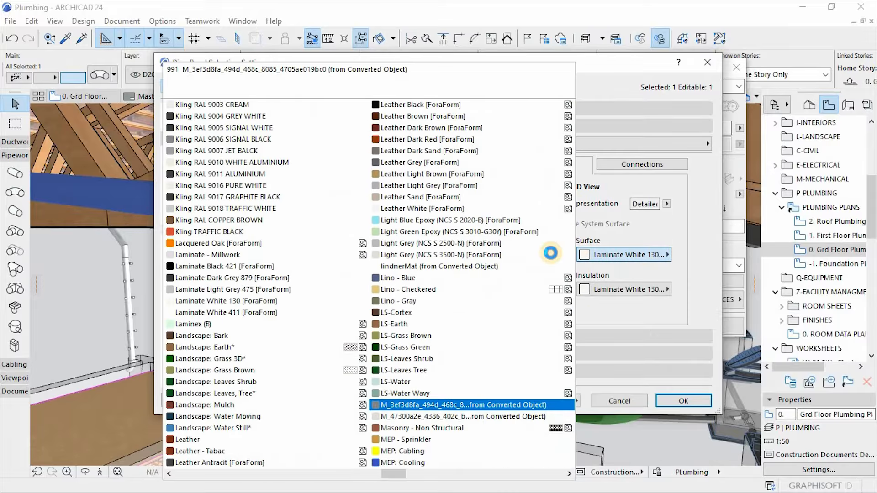
pyautogui.scroll(-3, 550, 252)
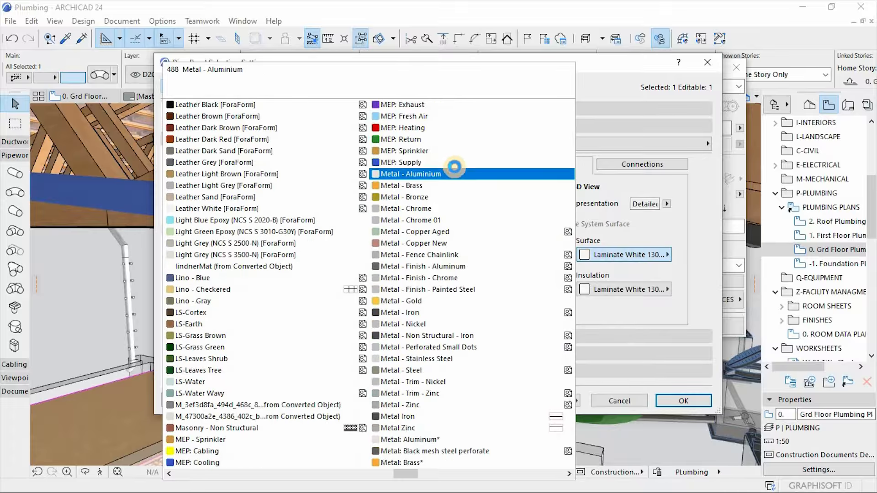
pyautogui.click(452, 161)
pyautogui.click(631, 288)
pyautogui.scroll(-3, 423, 176)
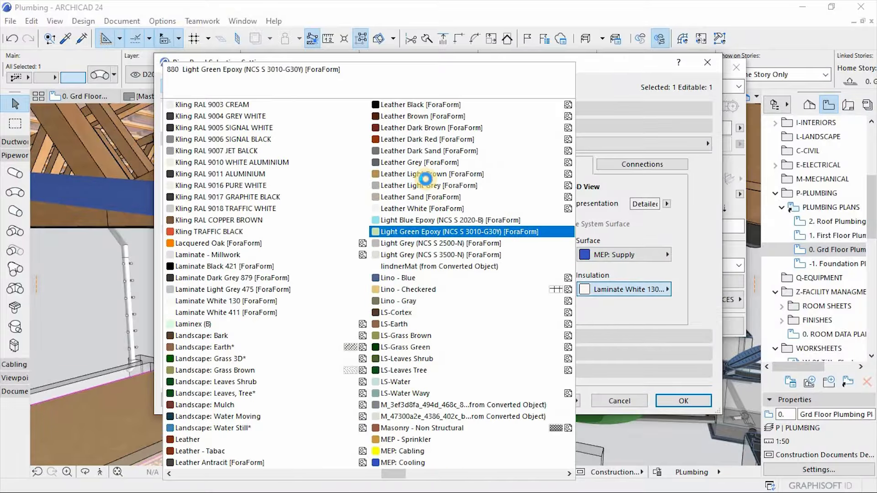
pyautogui.scroll(-3, 412, 264)
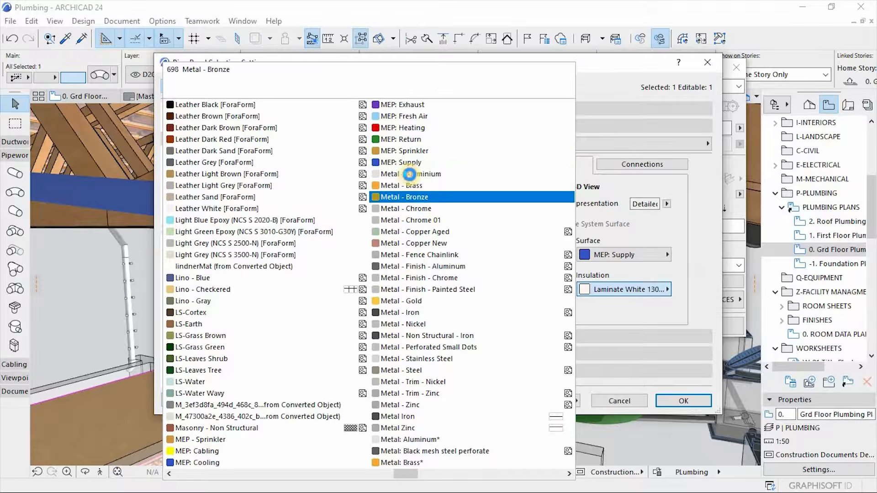
pyautogui.click(414, 164)
pyautogui.click(683, 401)
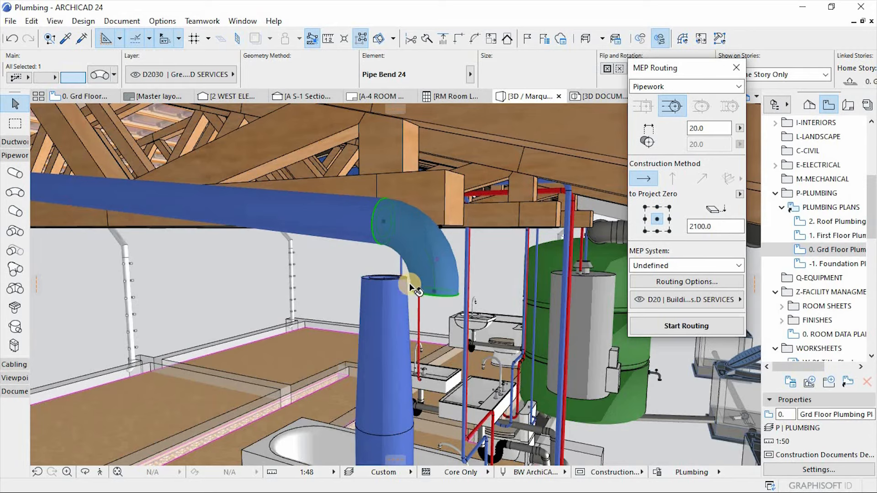
# - Drag the pipe bend by its lower end onto the narrow upper end of the pipe transition
pyautogui.hotkey('ctrl', 'd')
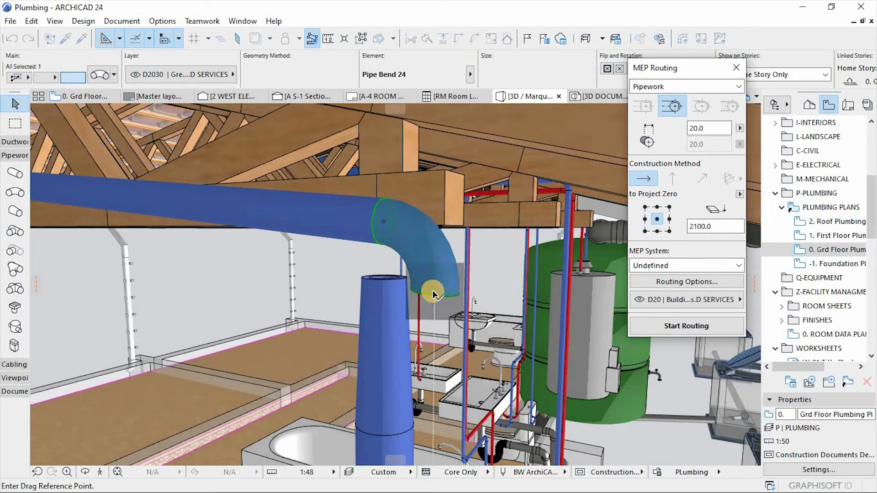
pyautogui.click(429, 289)
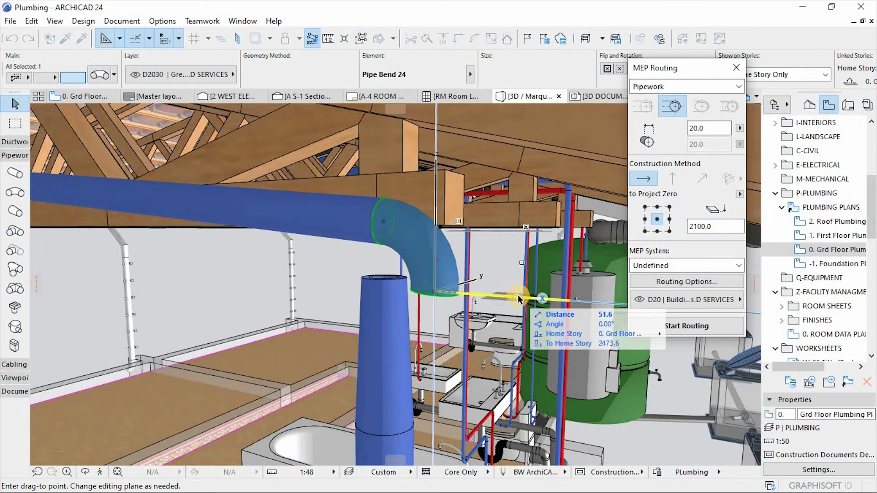
pyautogui.click(384, 282)
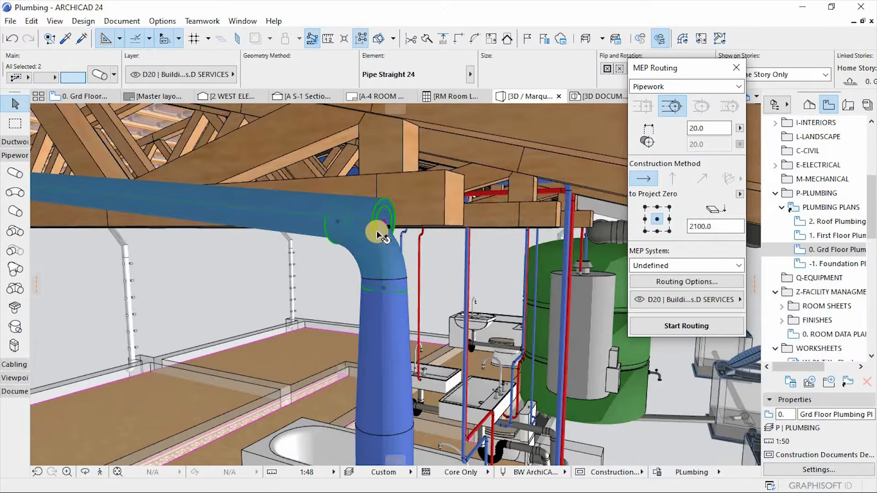
# - Adjust the length of the pipe transition so that its narrow end meets the lower end of the bend
pyautogui.click(383, 304)
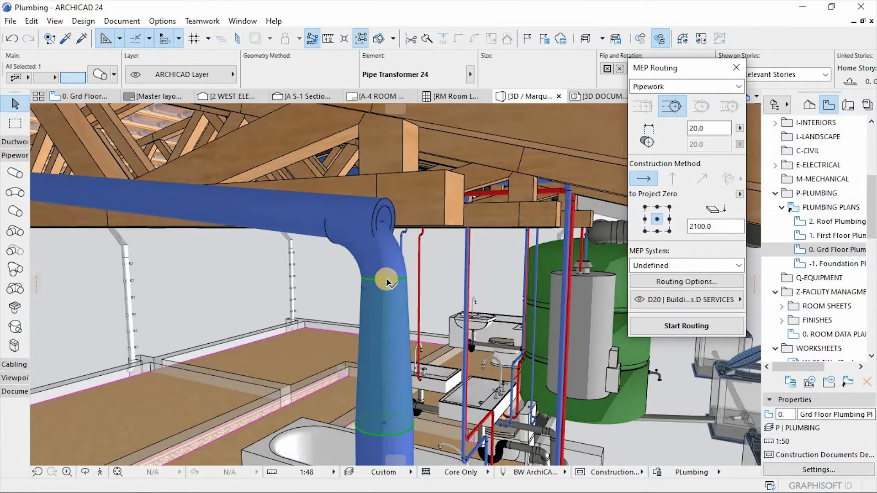
pyautogui.click(383, 277)
pyautogui.click(395, 345)
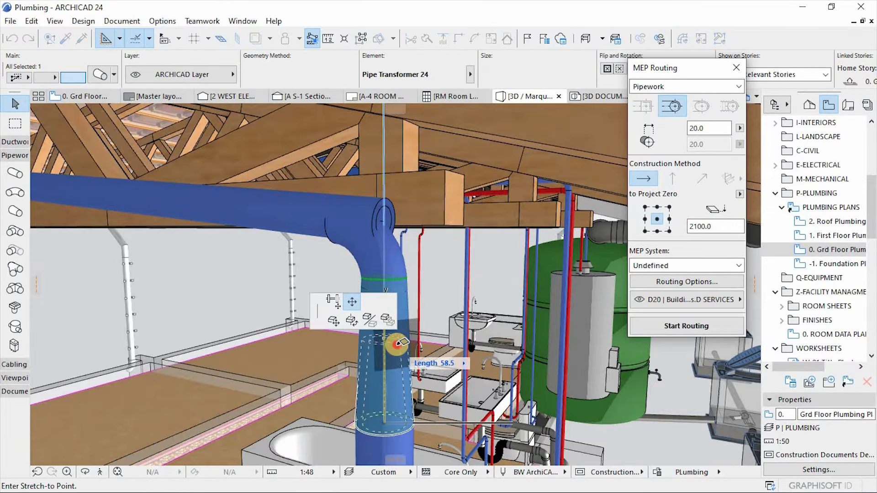
pyautogui.click(384, 339)
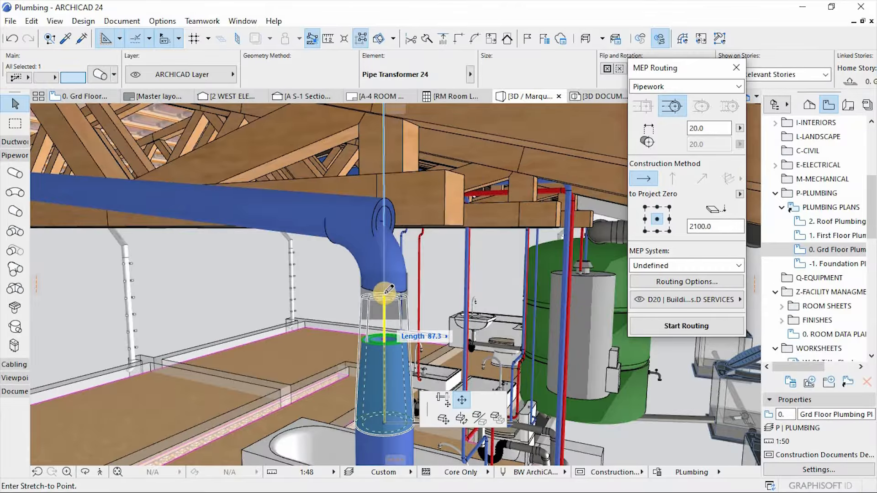
pyautogui.click(385, 290)
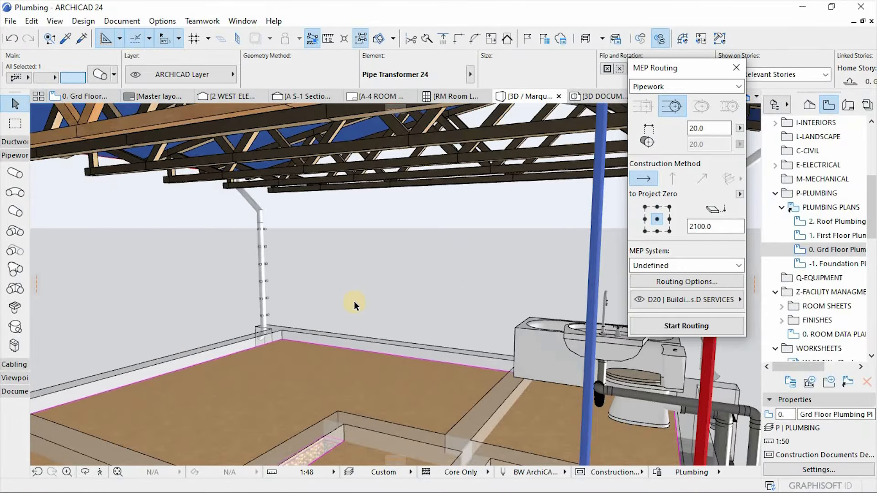
# - Shorten the pipe transition slightly and stretch it back up to the bend's lower end
pyautogui.scroll(5, 358, 305)
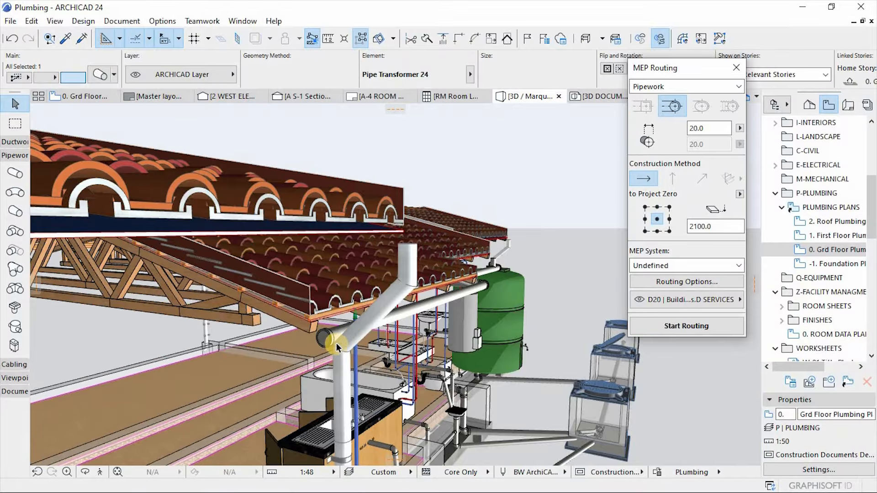
pyautogui.keyDown('shift'); pyautogui.moveTo(323, 365); pyautogui.dragTo(344, 324, button='middle'); pyautogui.keyUp('shift')
pyautogui.scroll(3, 343, 324)
pyautogui.scroll(3, 349, 302)
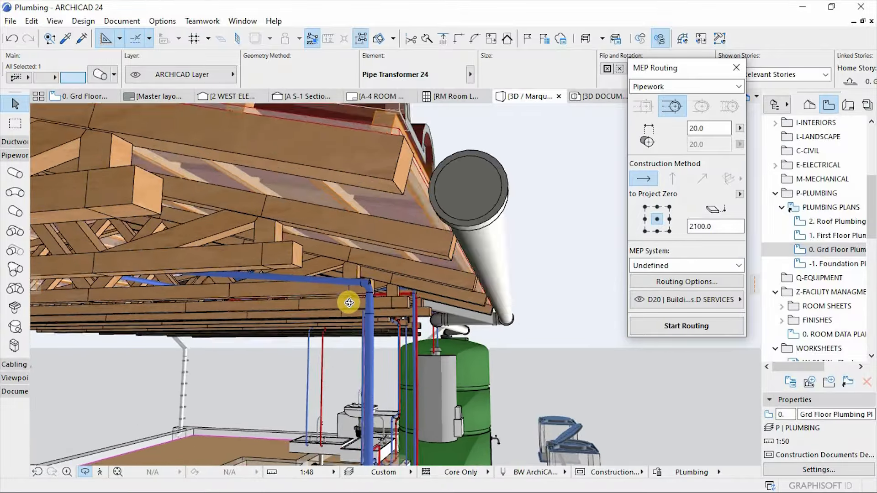
pyautogui.scroll(2, 364, 288)
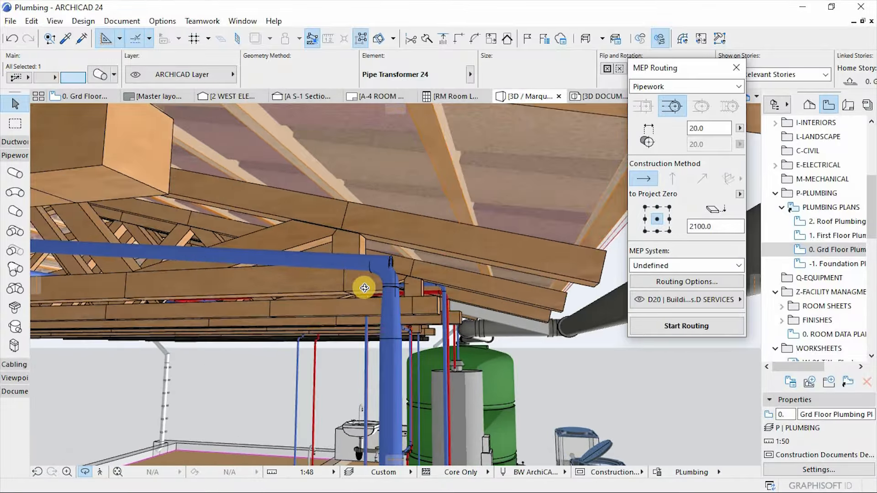
pyautogui.scroll(3, 365, 288)
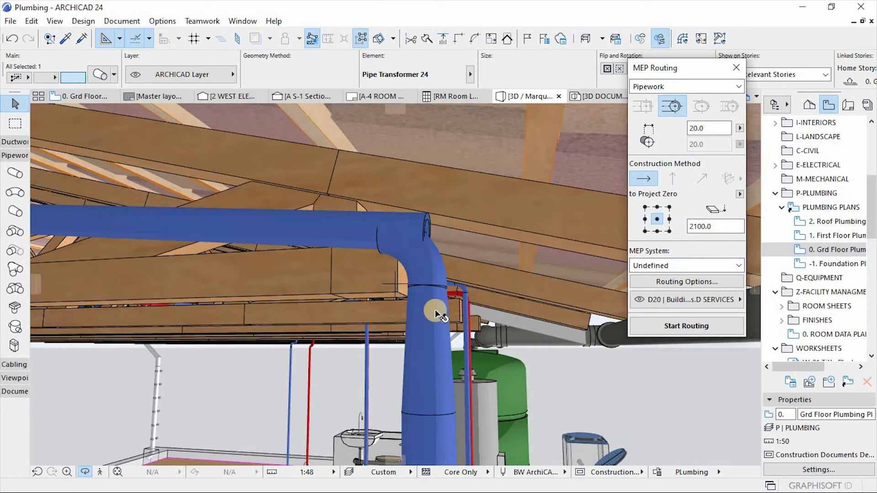
pyautogui.click(427, 293)
pyautogui.click(426, 288)
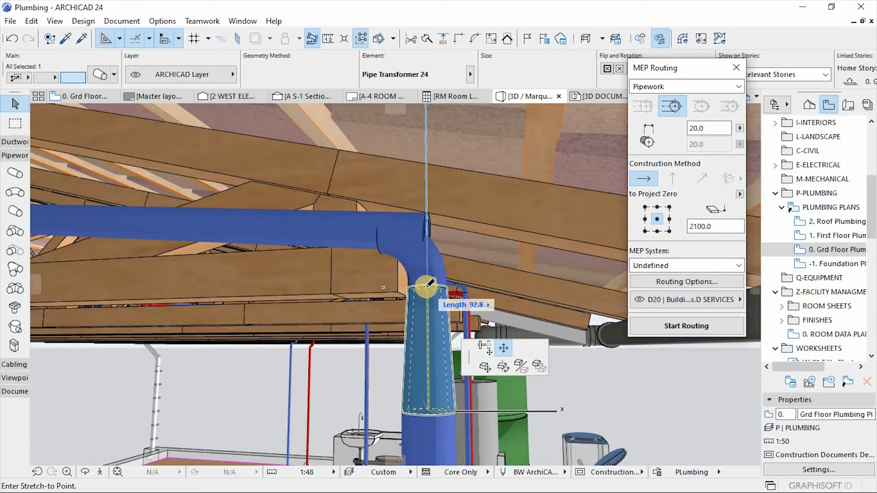
pyautogui.click(425, 305)
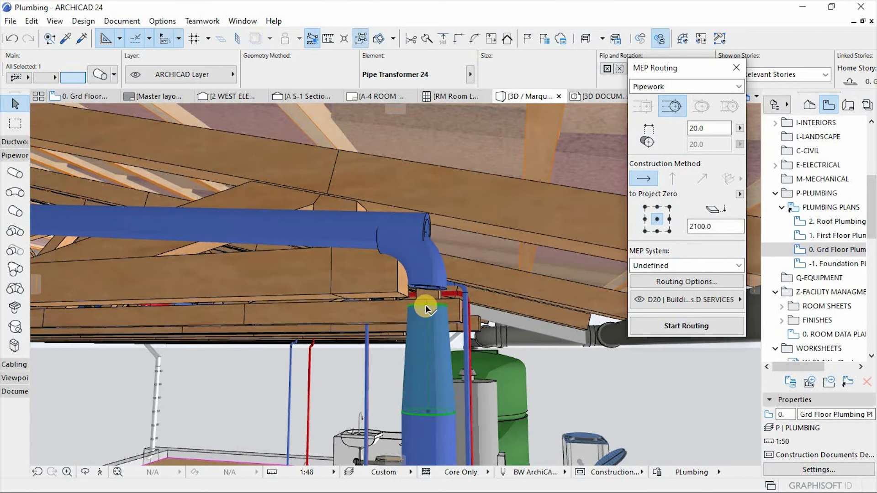
pyautogui.click(425, 305)
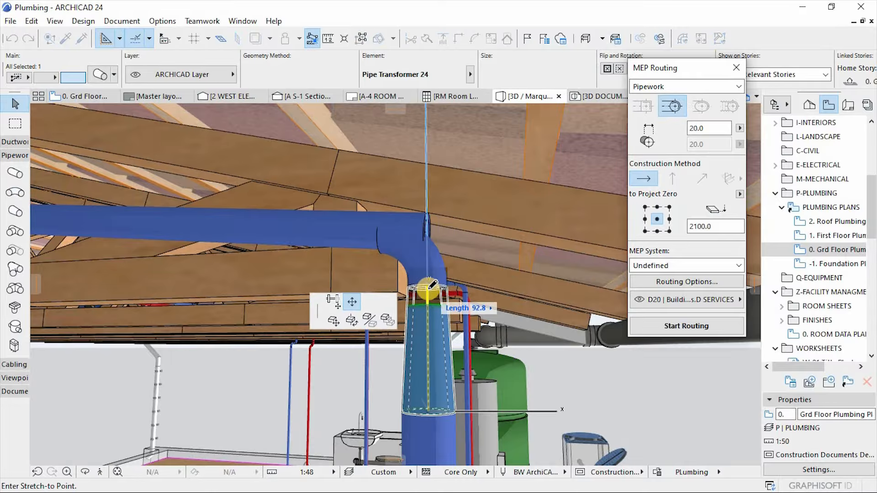
pyautogui.click(429, 291)
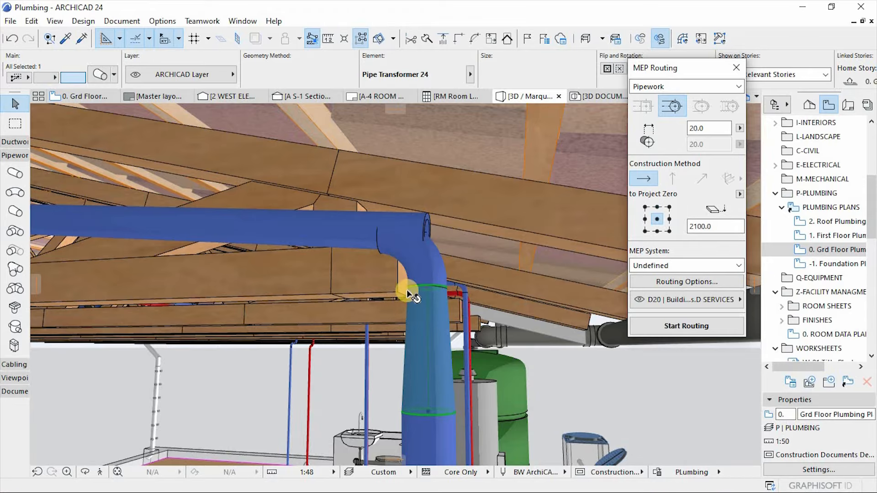
# - Shorten the horizontal roof-level pipe, then stretch its end to meet the upper opening of the pipe bend
pyautogui.press('Escape')
pyautogui.click(338, 230)
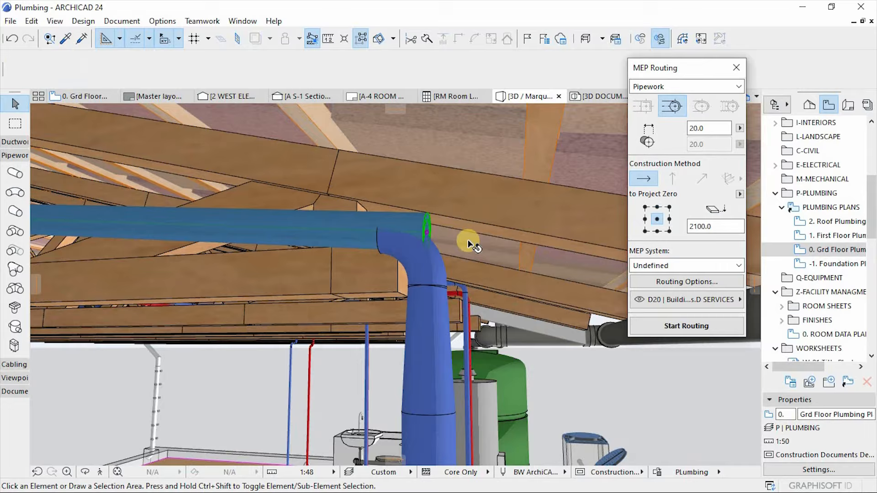
pyautogui.click(428, 236)
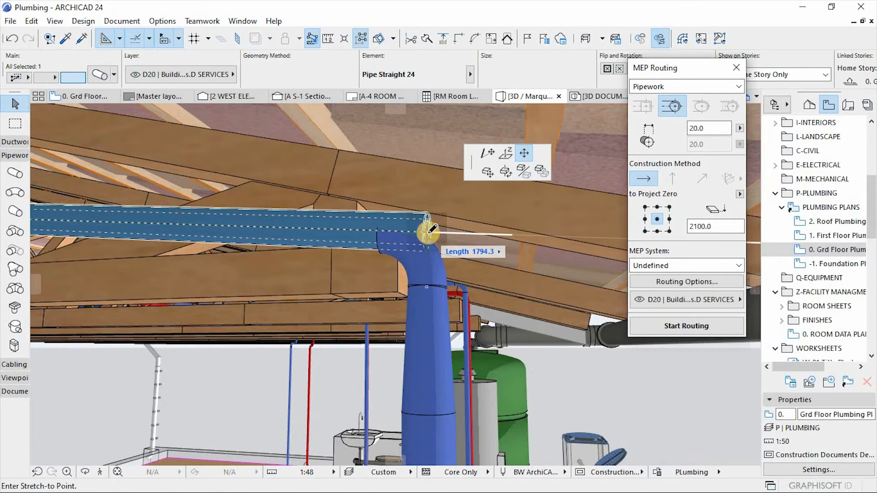
pyautogui.click(364, 232)
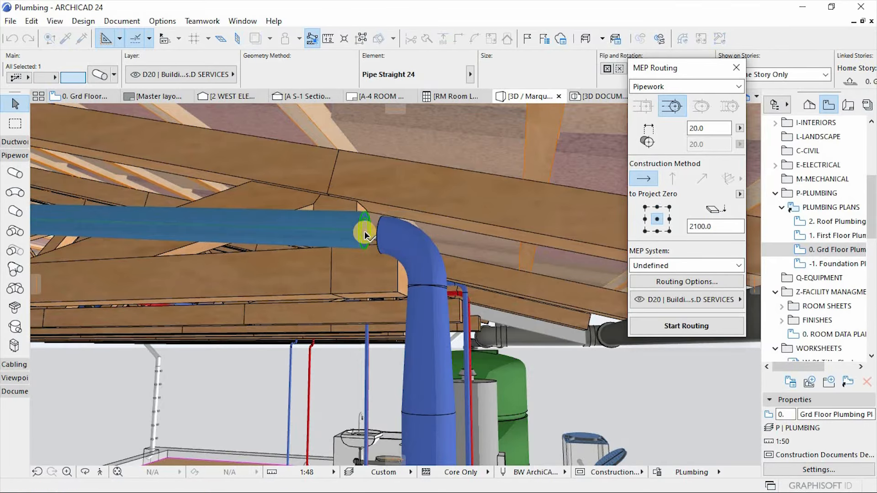
pyautogui.click(364, 232)
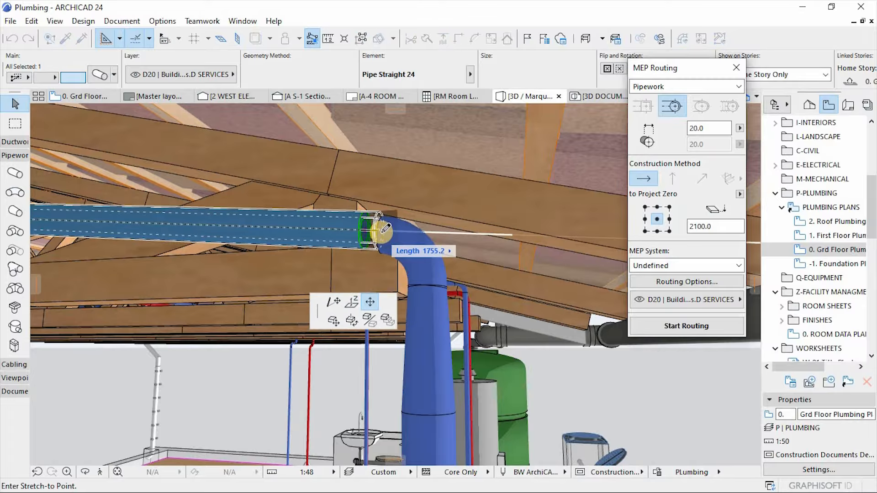
pyautogui.click(379, 231)
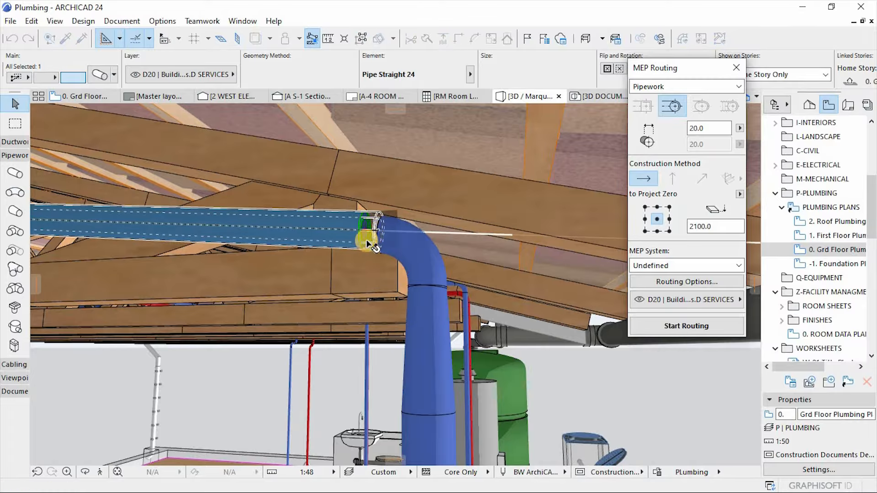
pyautogui.keyDown('shift'); pyautogui.moveTo(396, 290); pyautogui.dragTo(380, 299, button='middle'); pyautogui.keyUp('shift')
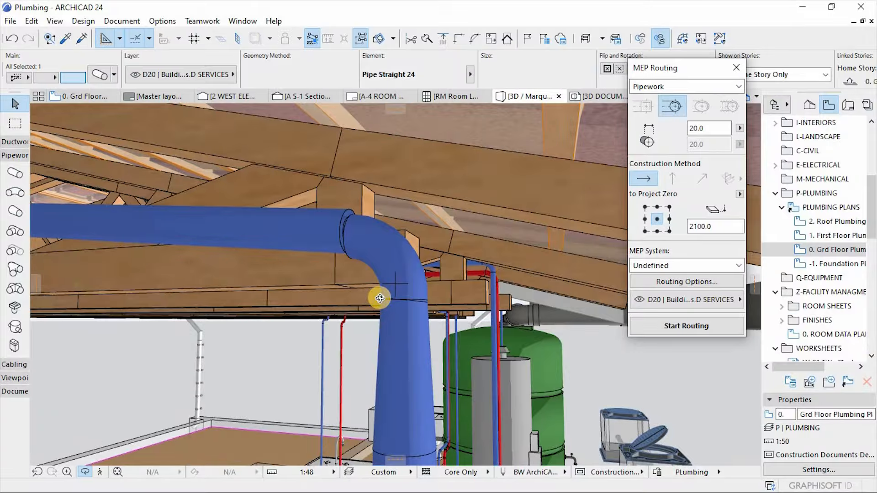
# - Delete the existing pipe bend and route pipework from the horizontal pipe's open end to the centre of the transition's upper end
pyautogui.click(398, 265)
pyautogui.press('Delete')
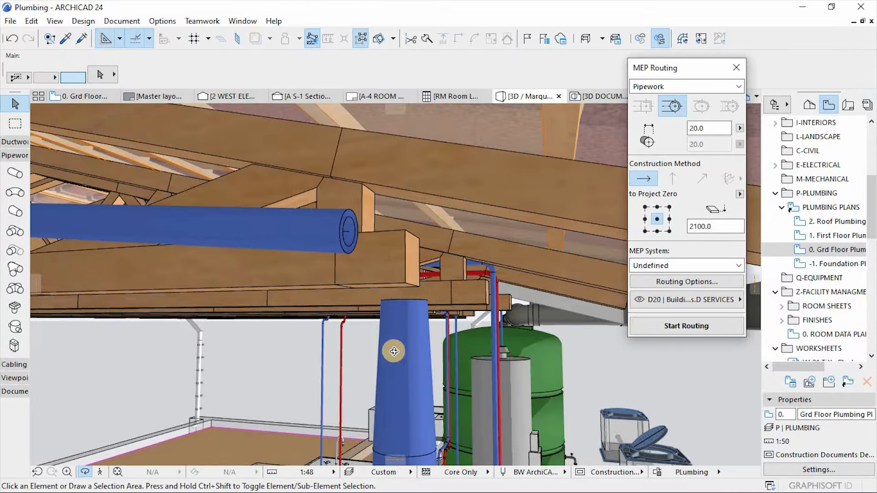
pyautogui.moveTo(394, 352); pyautogui.dragTo(348, 357)
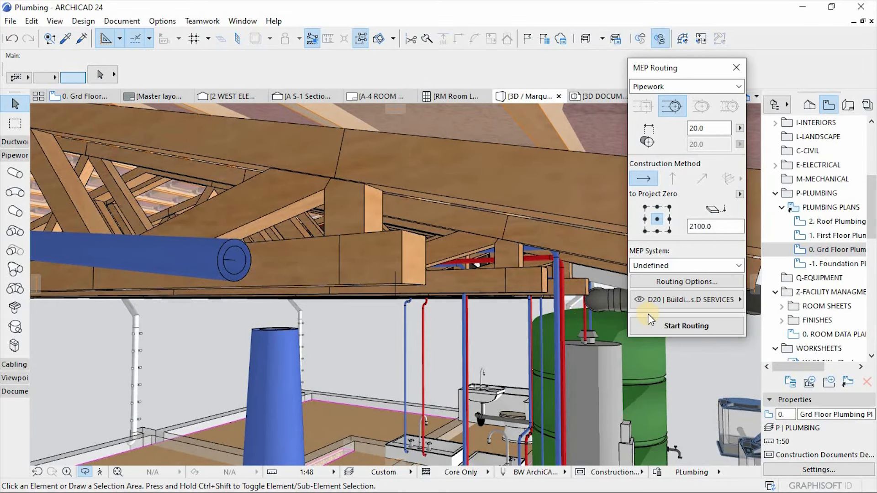
pyautogui.click(680, 327)
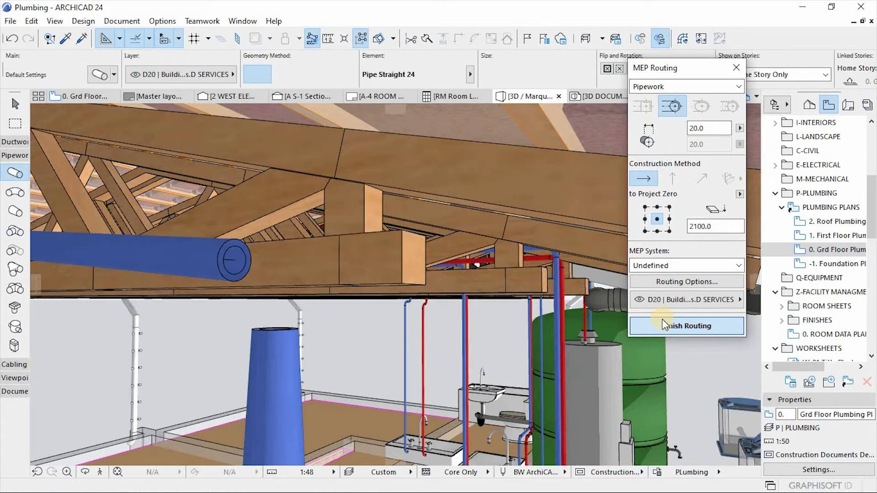
pyautogui.click(235, 260)
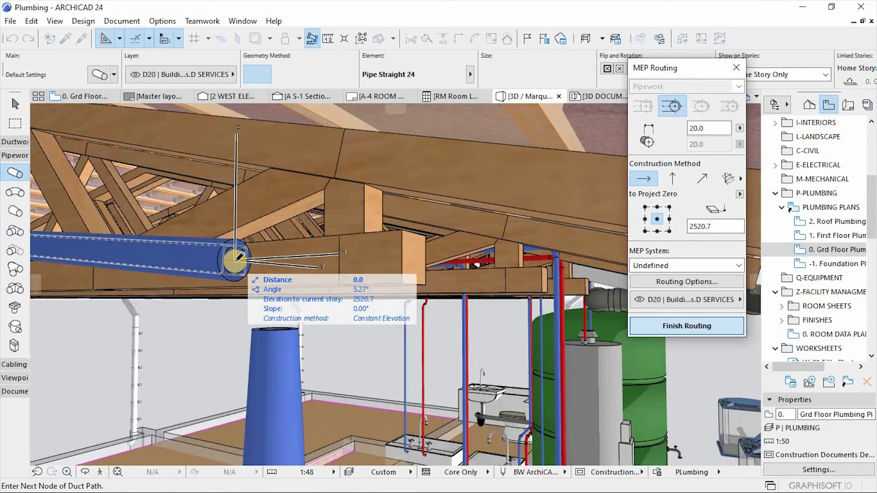
pyautogui.click(277, 326)
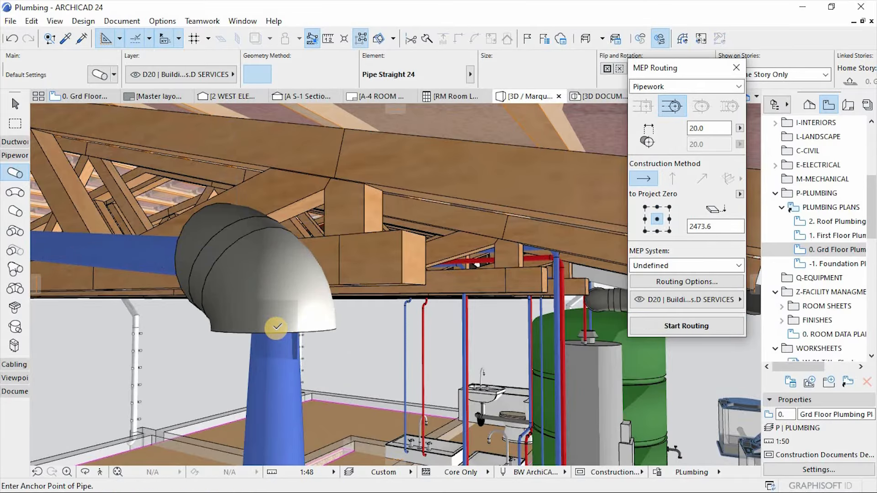
pyautogui.press('Escape')
# - Select both newly routed pipe bends and turn off their insulation in the bend settings
pyautogui.click(255, 252)
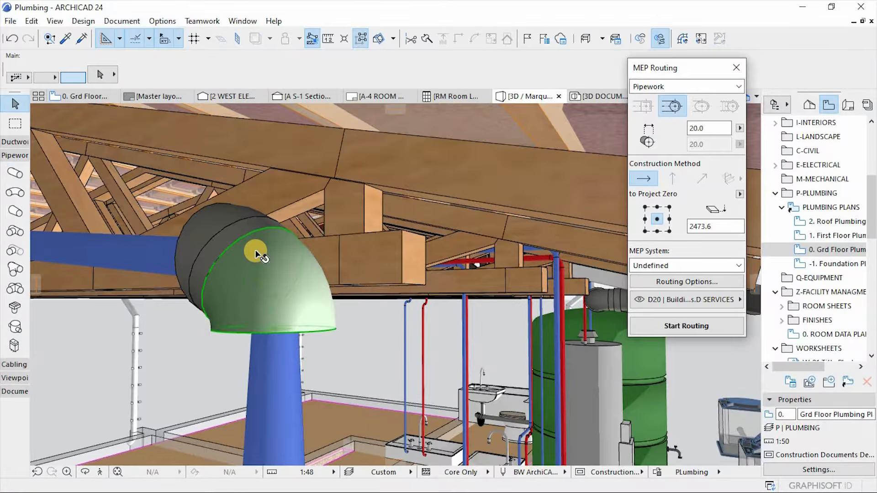
pyautogui.keyDown('shift'); pyautogui.click(206, 226); pyautogui.keyUp('shift')
pyautogui.click(100, 75)
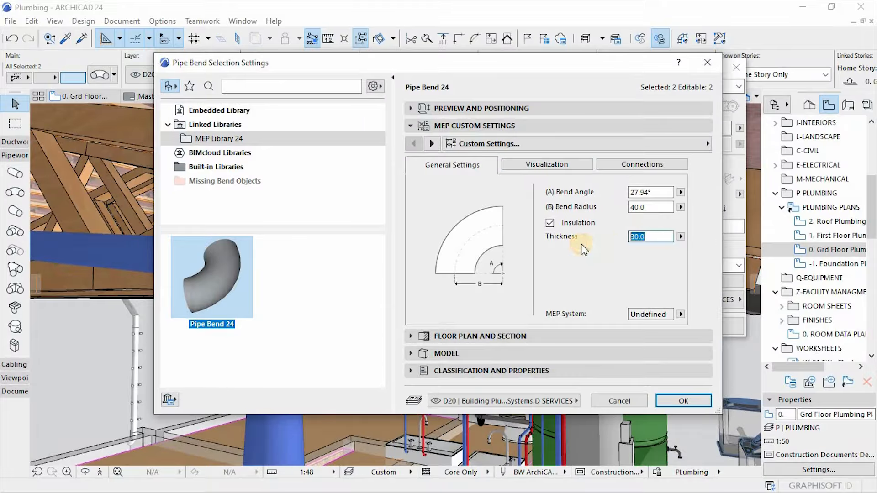
# - Set the plan symbol of both pipe bends to a blue fill pen and a black centerline pen
pyautogui.click(545, 165)
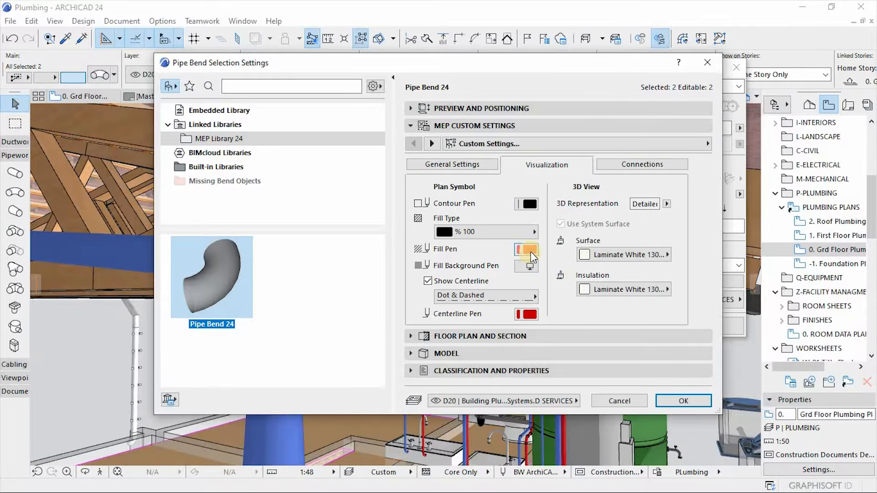
pyautogui.click(530, 251)
pyautogui.click(607, 257)
pyautogui.click(530, 314)
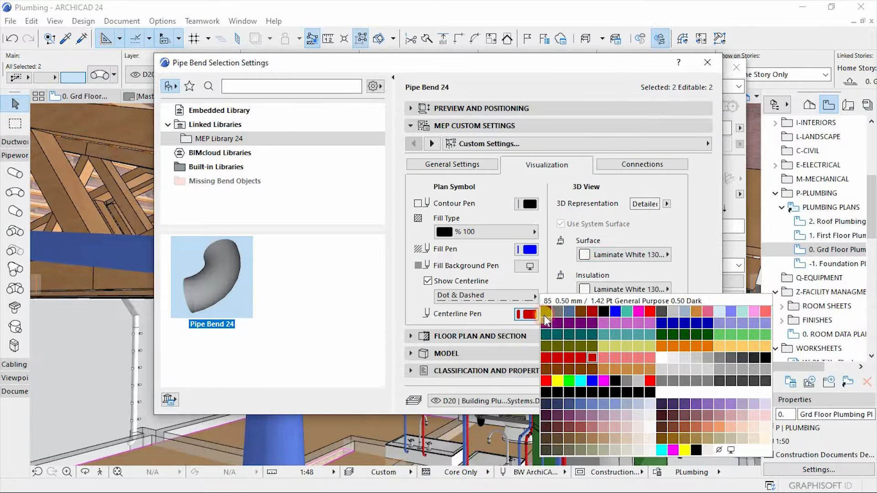
# - Set the 3D surface and insulation of both pipe bends to MEP: Supply and apply the settings
pyautogui.click(617, 256)
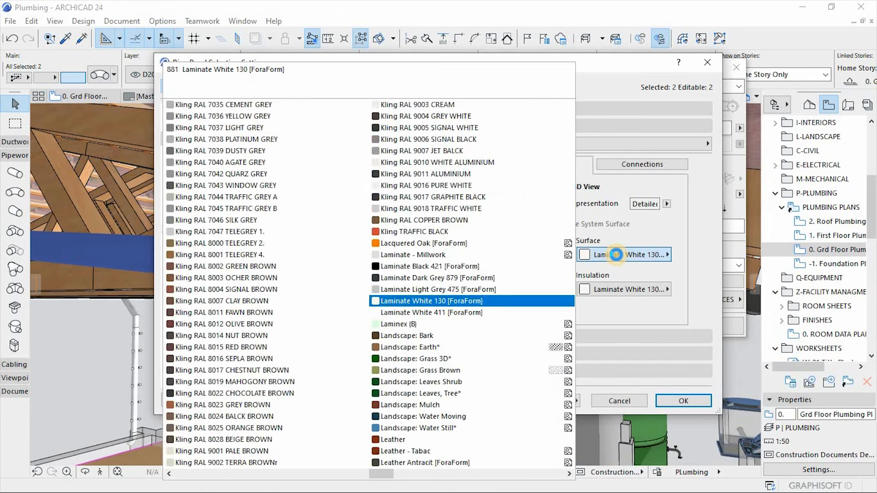
pyautogui.press('m')
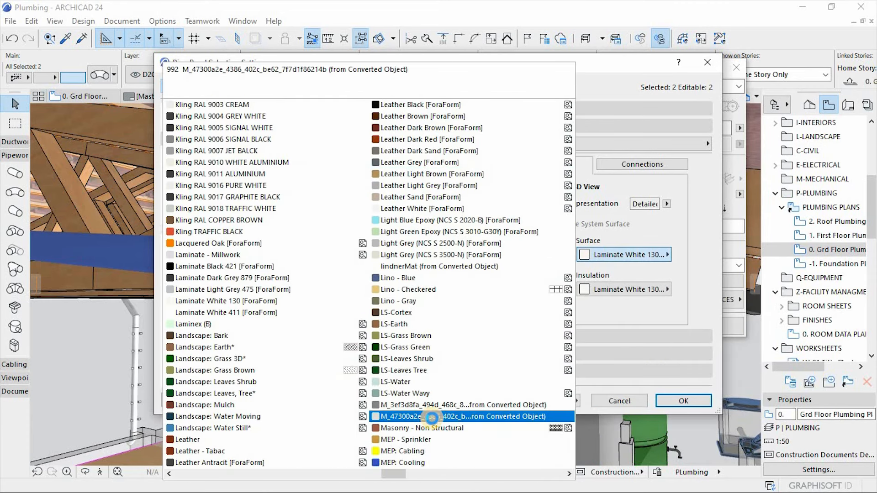
pyautogui.scroll(-1, 446, 216)
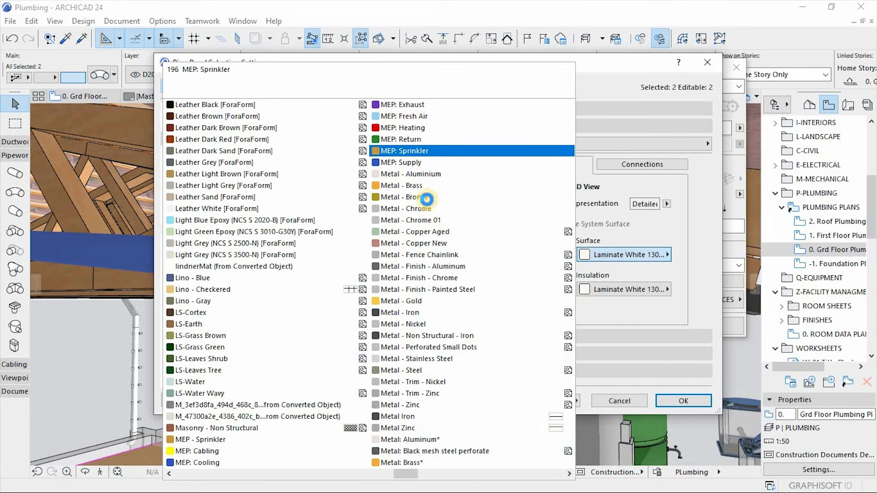
pyautogui.click(401, 162)
pyautogui.click(637, 289)
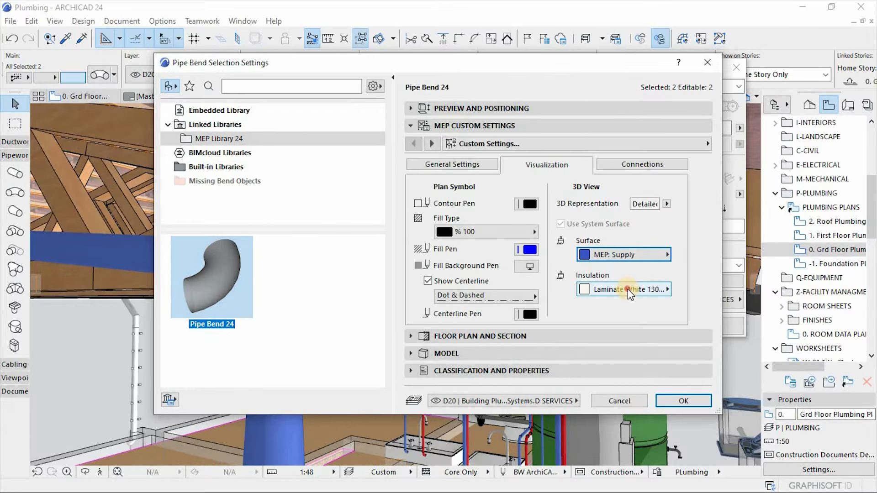
pyautogui.scroll(-1, 455, 219)
pyautogui.scroll(-1, 449, 201)
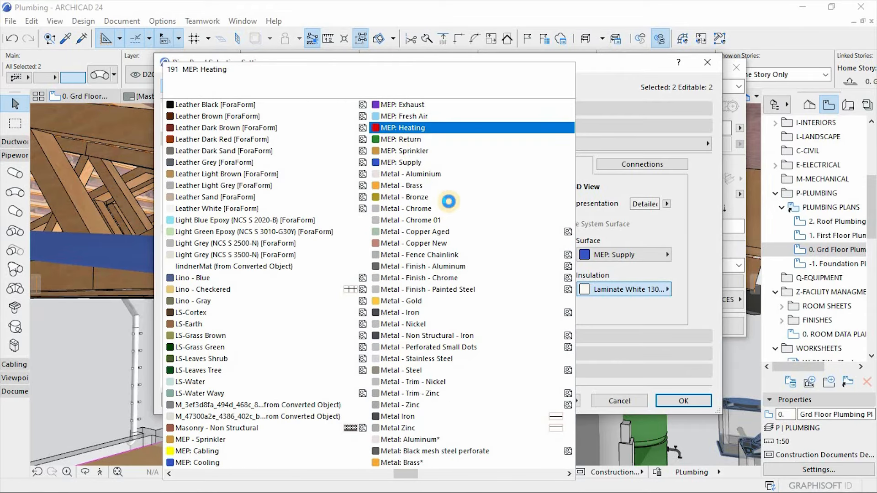
pyautogui.click(410, 162)
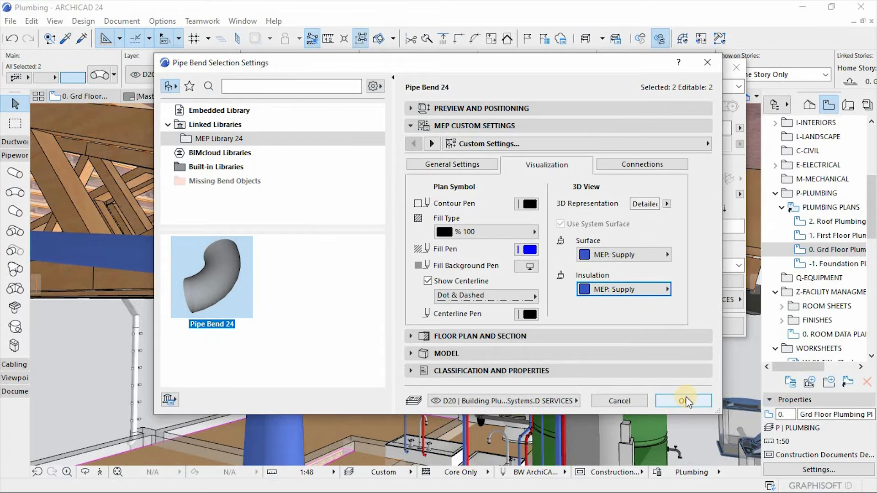
pyautogui.click(623, 169)
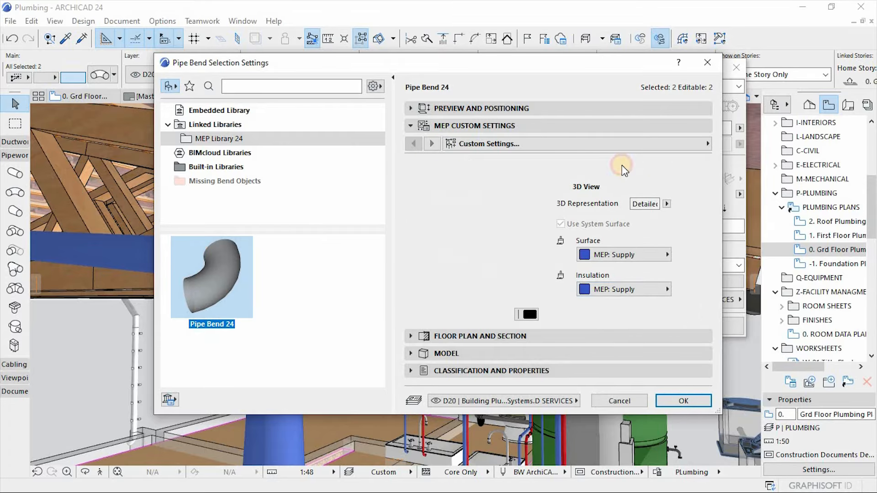
pyautogui.click(674, 398)
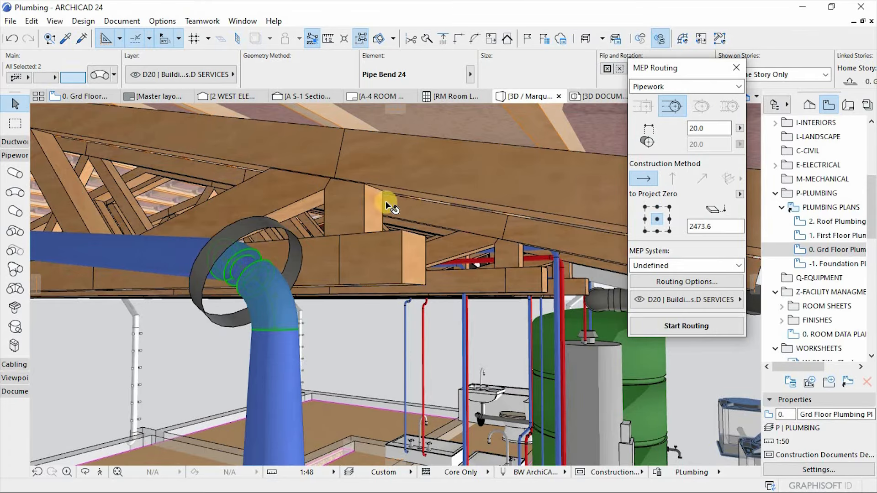
# - Set the insulation surface of the short straight pipe between the bends to MEP: Supply, turn off its insulation and apply the settings
pyautogui.click(255, 224)
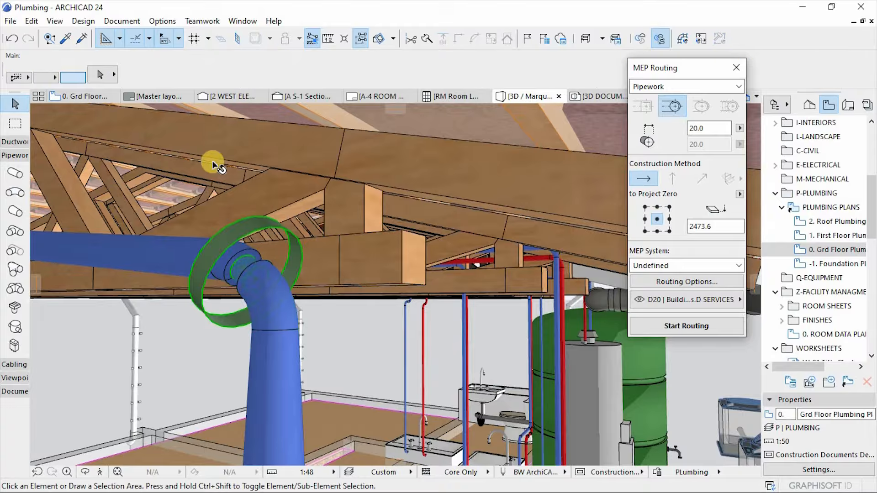
pyautogui.hotkey('ctrl', 't')
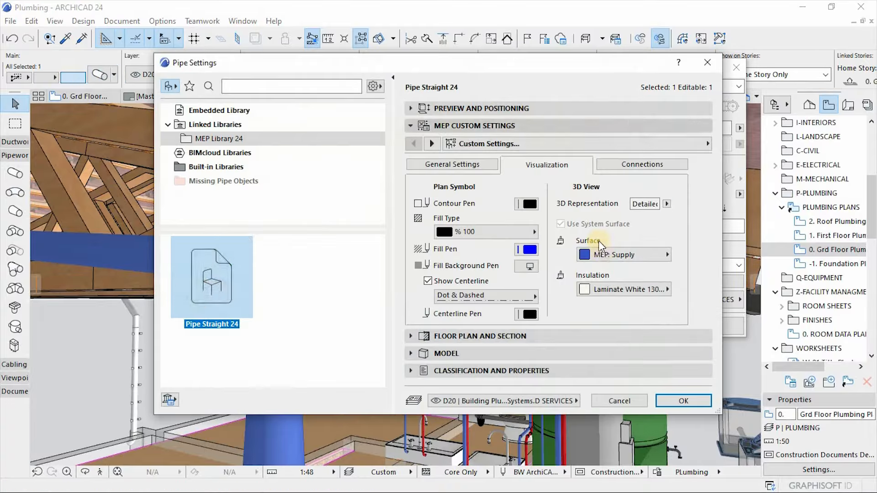
pyautogui.click(637, 289)
pyautogui.scroll(-3, 457, 412)
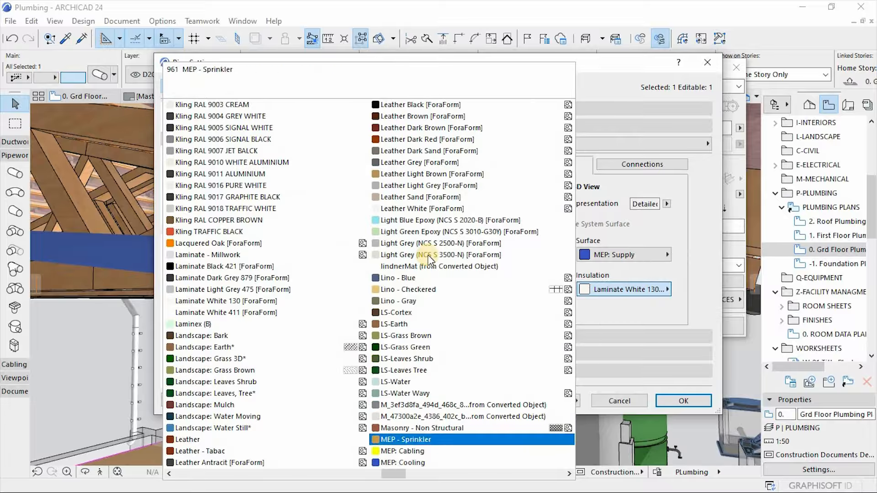
pyautogui.scroll(-2, 432, 450)
pyautogui.click(400, 164)
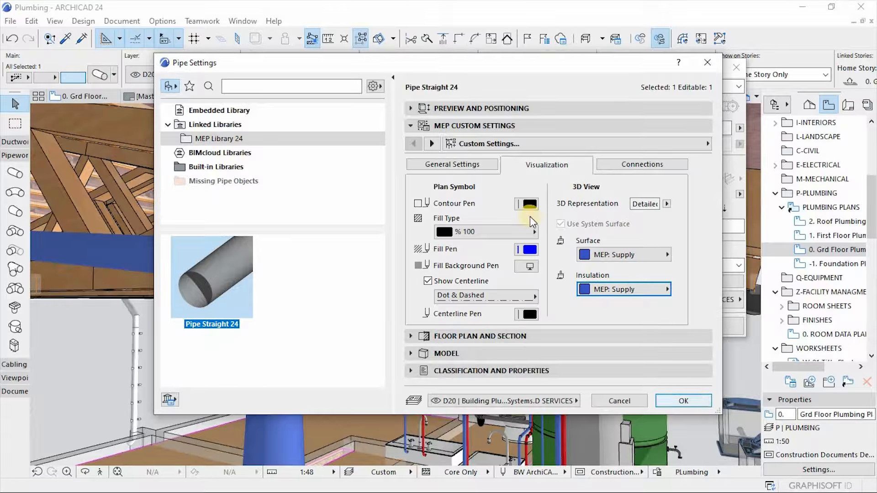
pyautogui.click(462, 164)
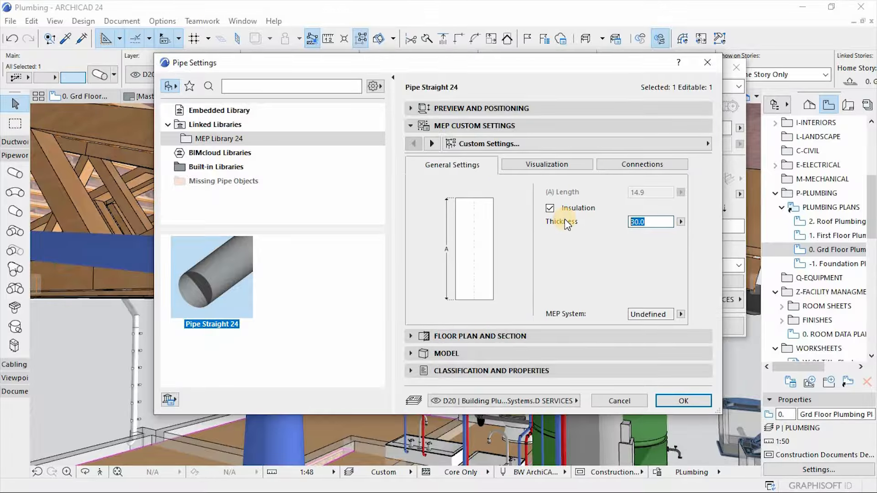
pyautogui.click(683, 402)
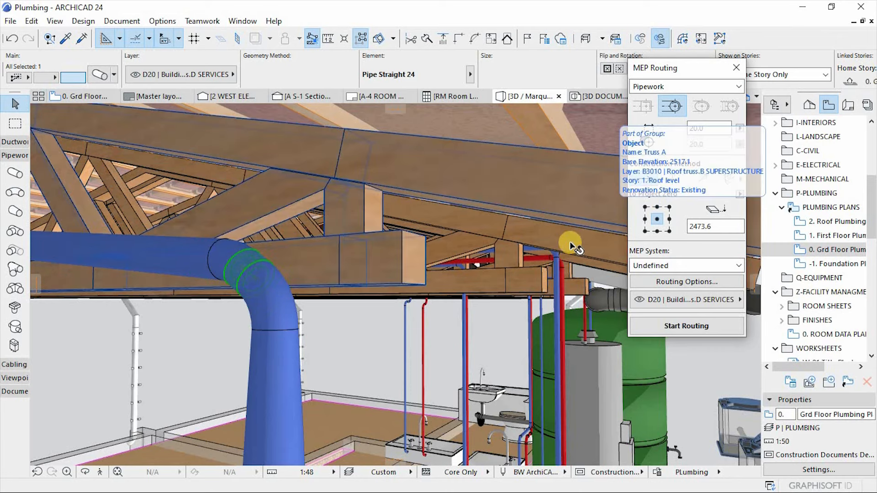
pyautogui.press('Escape')
# - Examine the rebuilt connection between the vertical and roof-level pipes from several angles and within the whole building
pyautogui.keyDown('shift'); pyautogui.moveTo(456, 321); pyautogui.dragTo(458, 300, button='middle'); pyautogui.keyUp('shift')
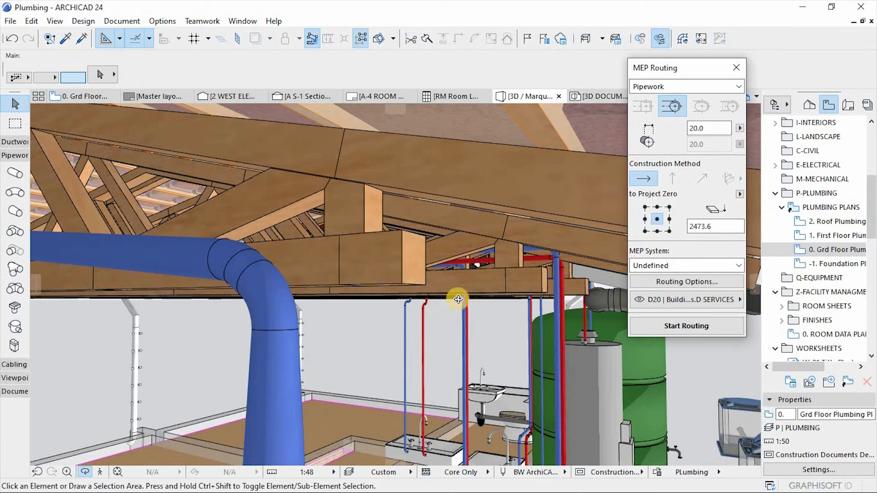
pyautogui.moveTo(417, 335); pyautogui.dragTo(505, 325)
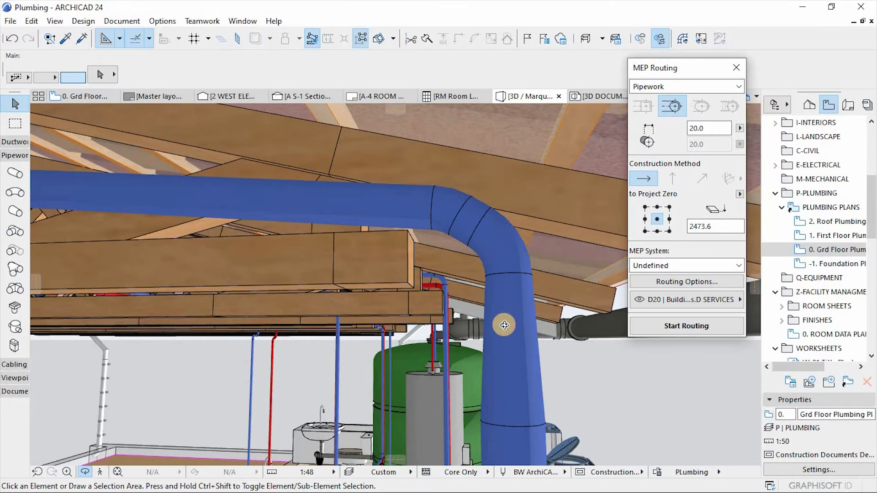
pyautogui.moveTo(494, 281); pyautogui.dragTo(463, 253)
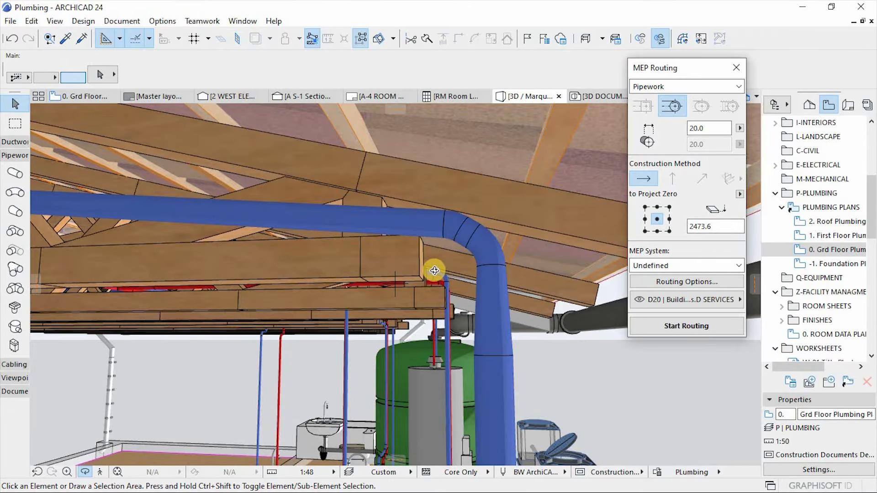
pyautogui.scroll(-10, 434, 271)
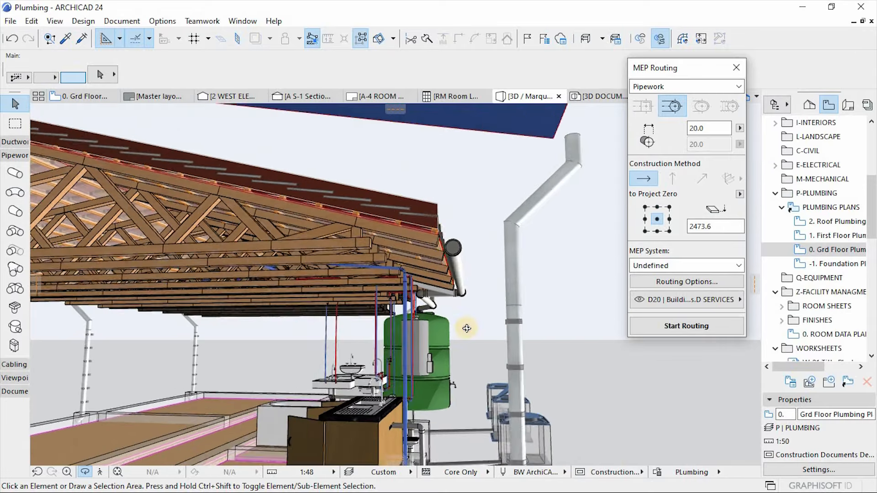
pyautogui.scroll(-5, 467, 328)
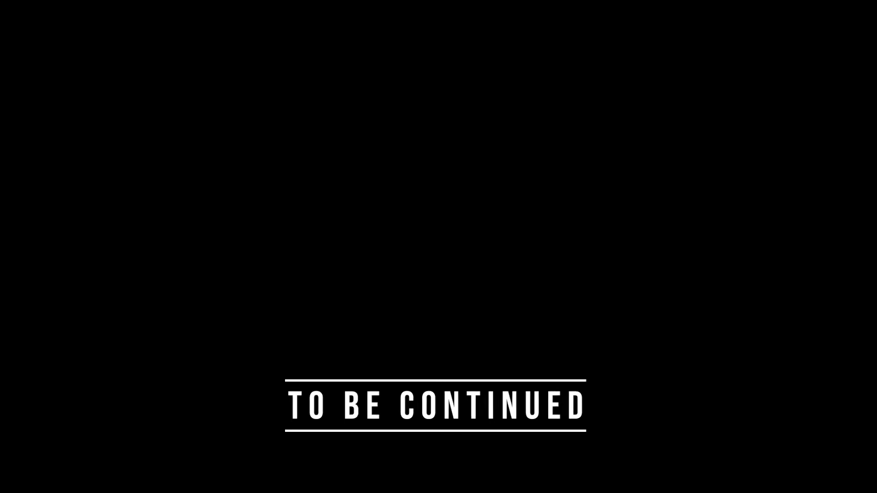